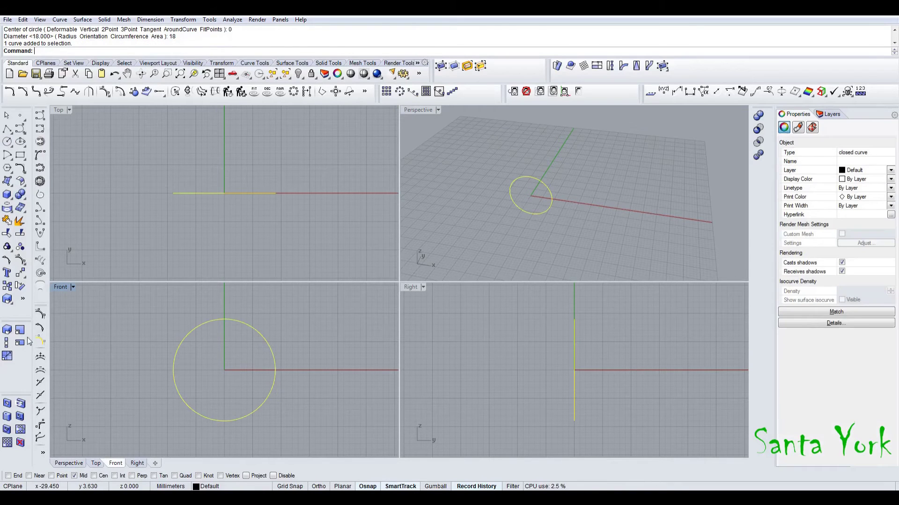
Rotate the circle about the origin in the Front view, from the horizontal axis to the downward vertical direction
{"action": "left_click", "coordinate": [20, 286]}
{"action": "type", "text": "0"}
{"action": "key", "text": "Return"}
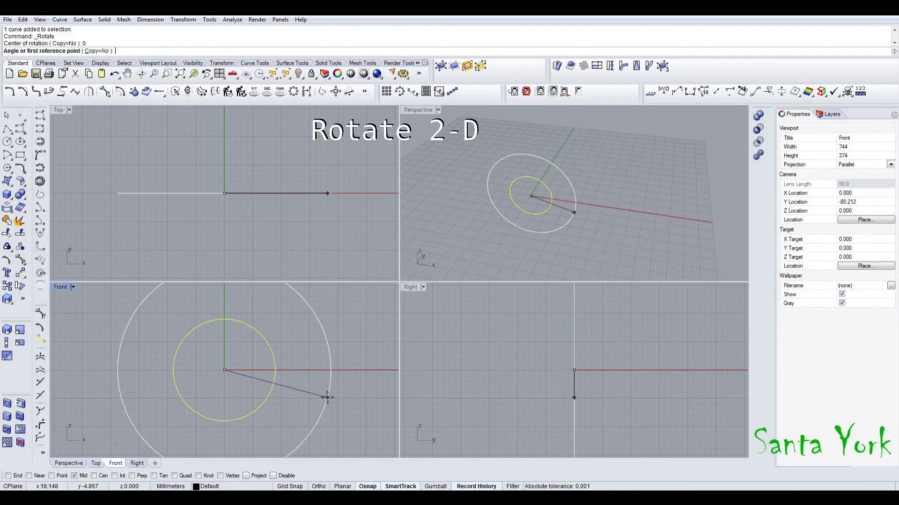
{"action": "left_click", "coordinate": [327, 370]}
{"action": "left_click", "coordinate": [237, 429]}
Move the circle 50 mm along the positive X axis and measure its curve length
{"action": "left_click_drag", "start_coordinate": [199, 196], "coordinate": [247, 200]}
{"action": "type", "text": "50"}
{"action": "key", "text": "Return"}
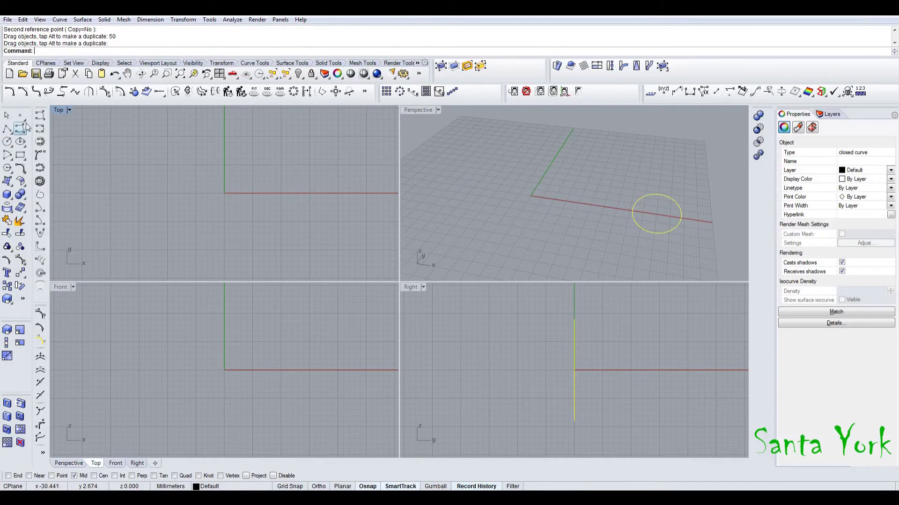
{"action": "left_click", "coordinate": [677, 91]}
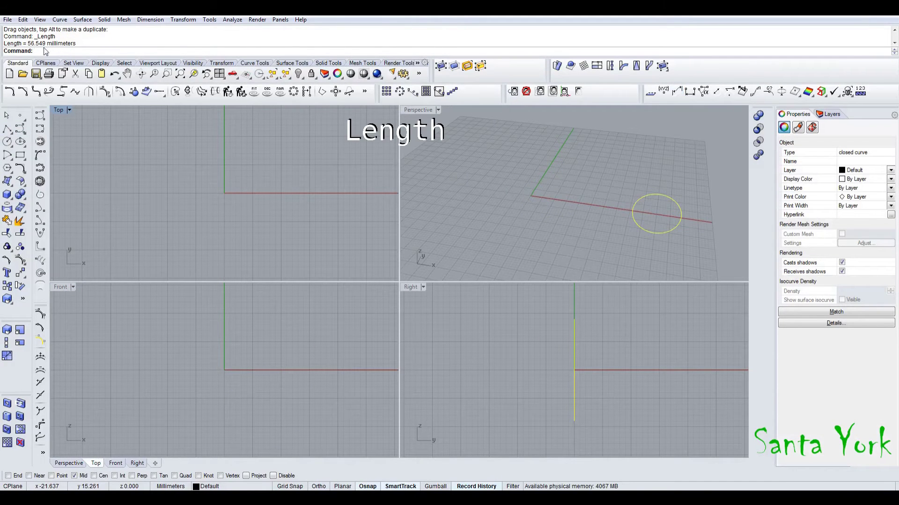
Draw a 56.549 mm straight polyline from the origin along the positive X axis in the Top view
{"action": "left_click", "coordinate": [7, 129]}
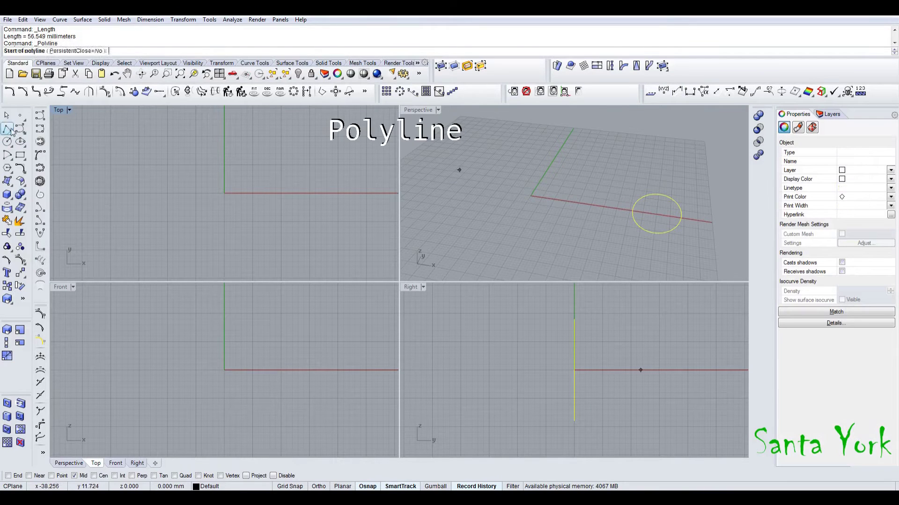
{"action": "type", "text": "0"}
{"action": "key", "text": "Return"}
{"action": "type", "text": "56"}
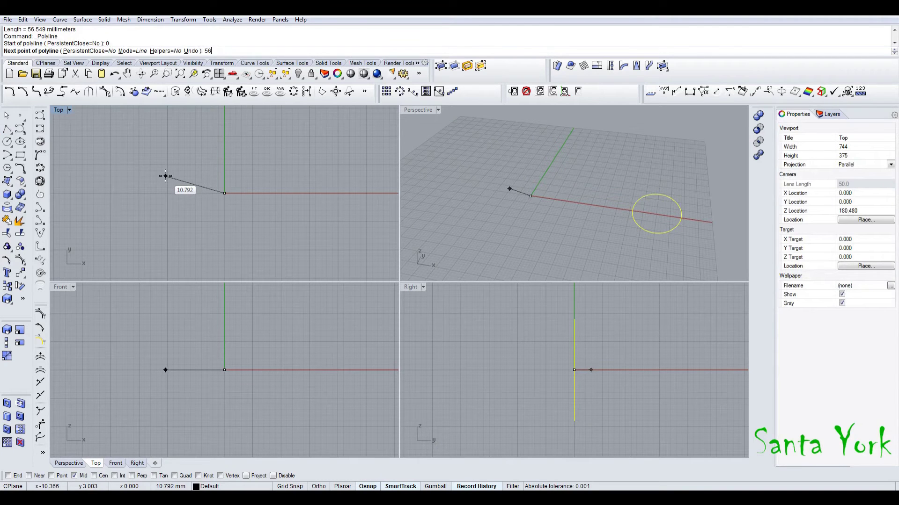
{"action": "type", "text": ".549"}
{"action": "key", "text": "Return"}
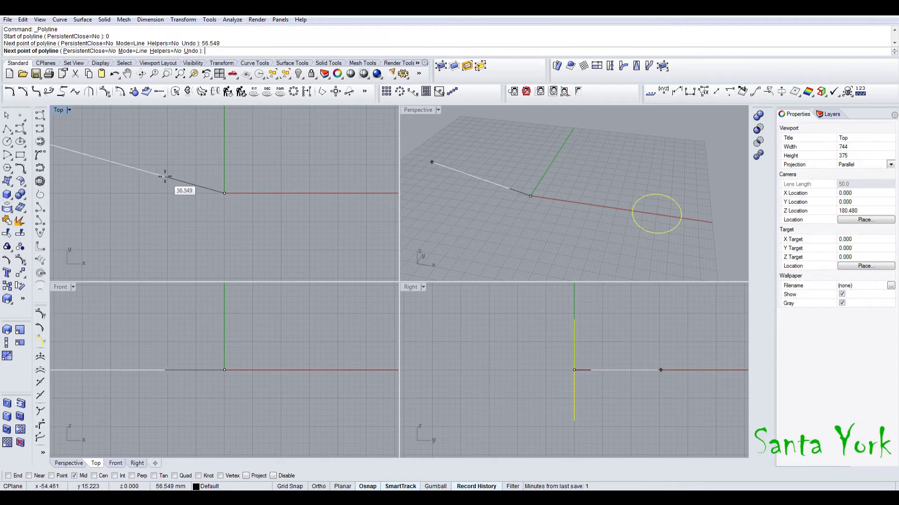
{"action": "left_click", "coordinate": [271, 202]}
{"action": "key", "text": "Return"}
Enable the End object snap and move the 56.549 mm line by its midpoint onto the origin
{"action": "left_click", "coordinate": [260, 194]}
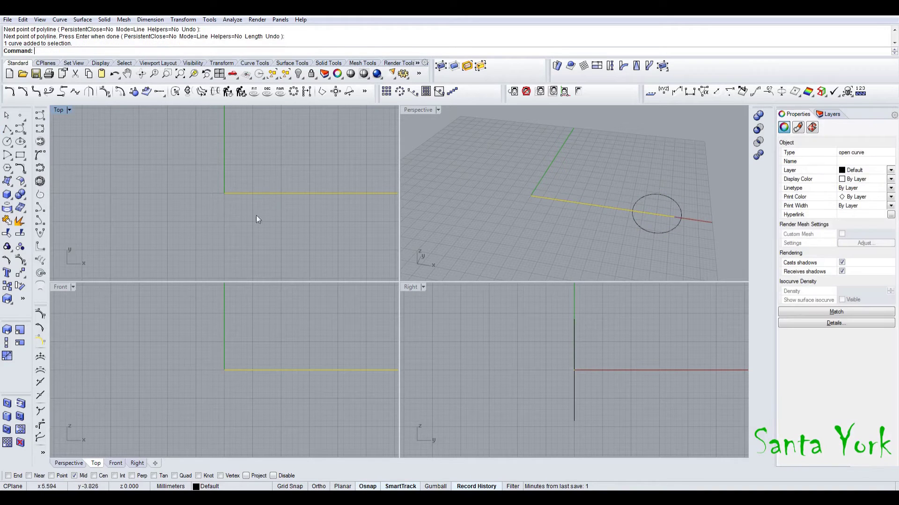
{"action": "left_click", "coordinate": [20, 272]}
{"action": "left_click", "coordinate": [18, 476]}
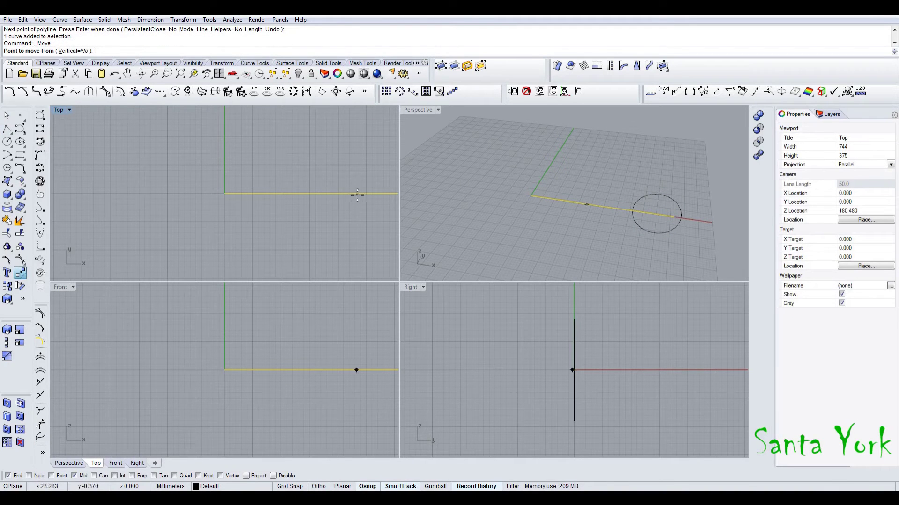
{"action": "left_click", "coordinate": [383, 193]}
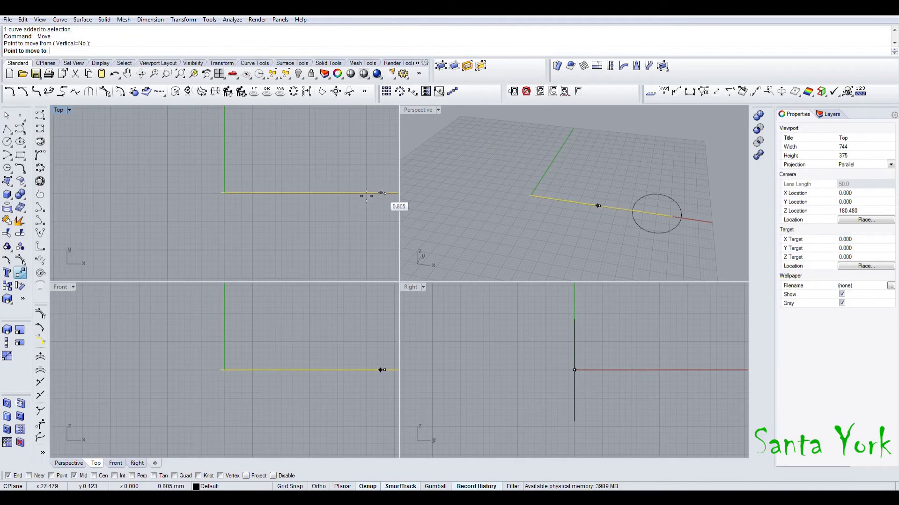
{"action": "left_click", "coordinate": [223, 192]}
{"action": "left_click", "coordinate": [547, 223]}
{"action": "mouse_move", "coordinate": [547, 223]}
{"action": "right_mouse_down"}
{"action": "mouse_move", "coordinate": [533, 225]}
{"action": "mouse_move", "coordinate": [553, 226]}
{"action": "mouse_move", "coordinate": [533, 217]}
{"action": "right_mouse_up"}
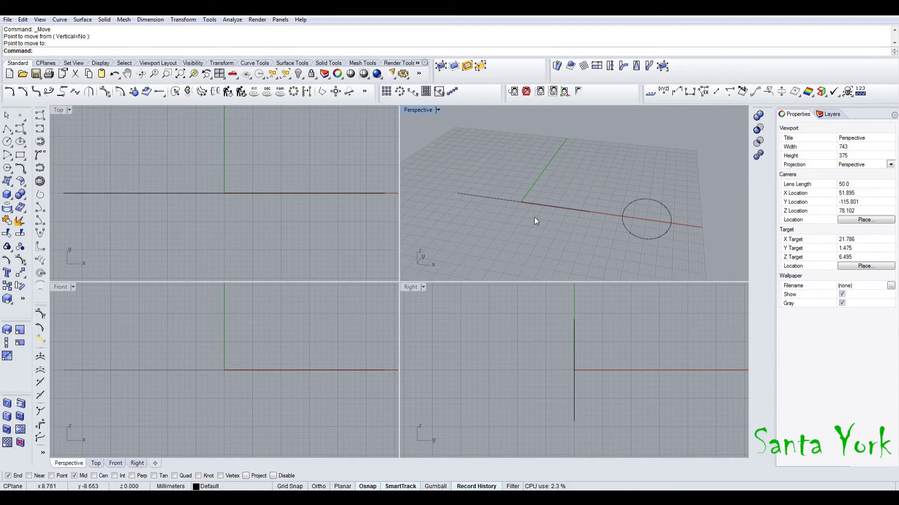
Draw a 9 mm line from the origin along the positive Y axis and check its length
{"action": "left_click", "coordinate": [8, 130]}
{"action": "left_click", "coordinate": [225, 193]}
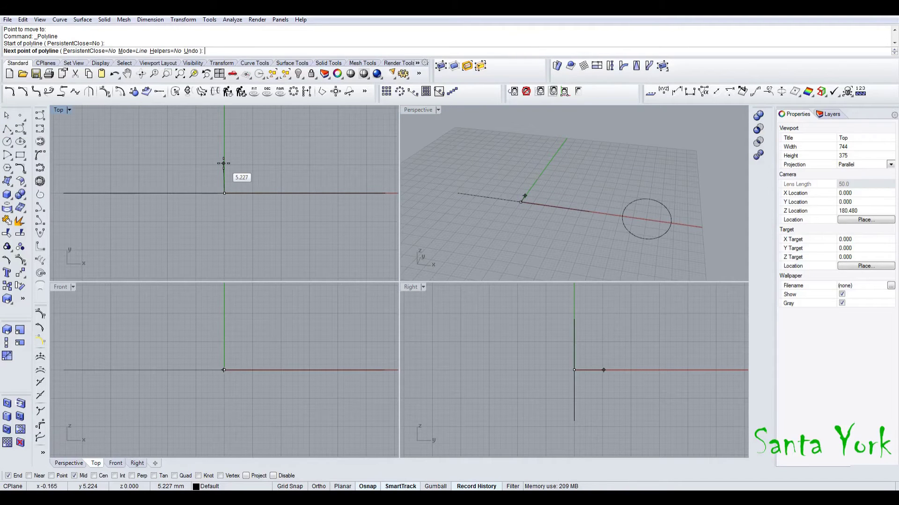
{"action": "type", "text": "9"}
{"action": "key", "text": "Return"}
{"action": "left_click", "coordinate": [212, 156]}
{"action": "key", "text": "Return"}
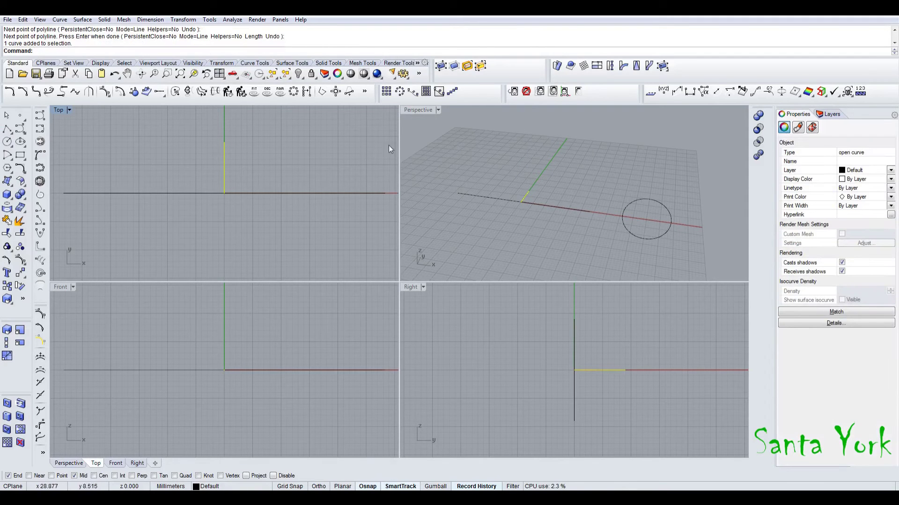
{"action": "left_click", "coordinate": [678, 92]}
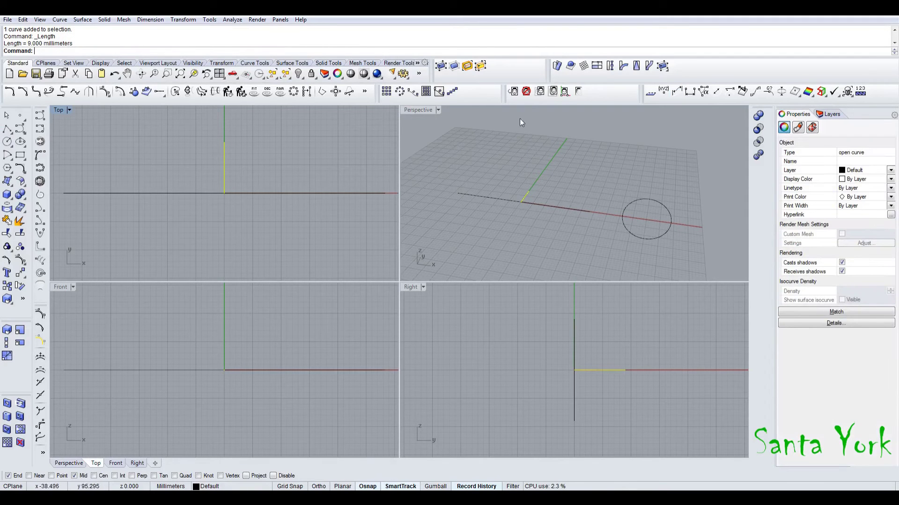
Move the 9 mm line by its midpoint onto the origin
{"action": "left_click", "coordinate": [18, 276]}
{"action": "left_click", "coordinate": [224, 168]}
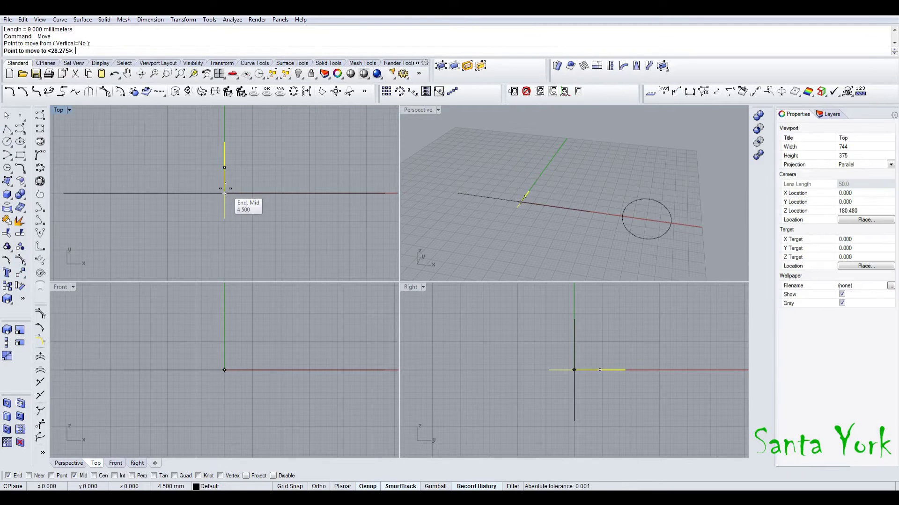
{"action": "left_click", "coordinate": [224, 191]}
Draw a 0.6 mm vertical line upward from the 9 mm line's negative-Y end in the Right view
{"action": "left_click", "coordinate": [7, 129]}
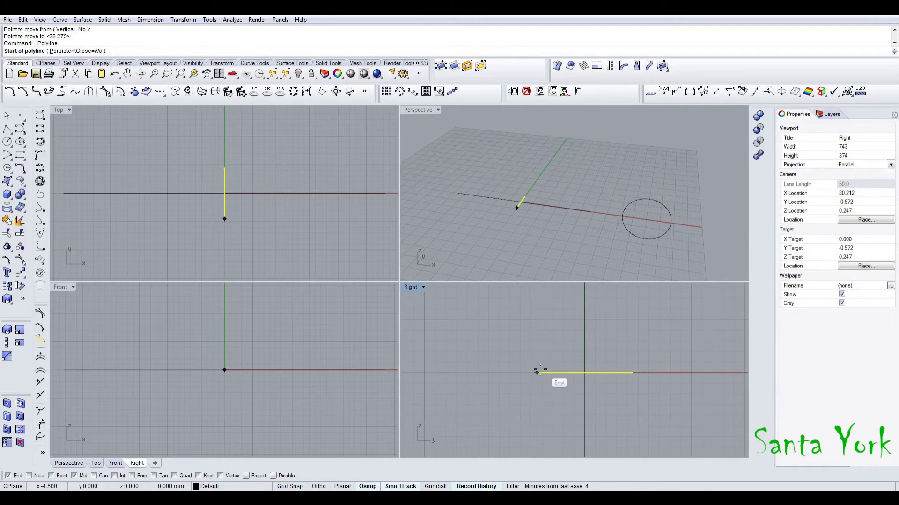
{"action": "left_click", "coordinate": [537, 373]}
{"action": "key", "text": "Return"}
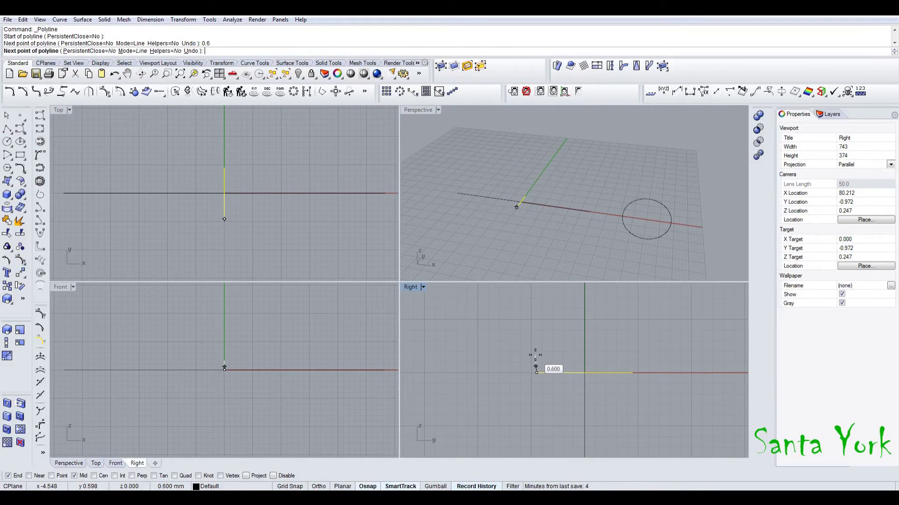
{"action": "left_click", "coordinate": [535, 356]}
{"action": "right_click", "coordinate": [536, 357]}
{"action": "scroll", "coordinate": [538, 367], "scroll_direction": "up", "scroll_amount": 8}
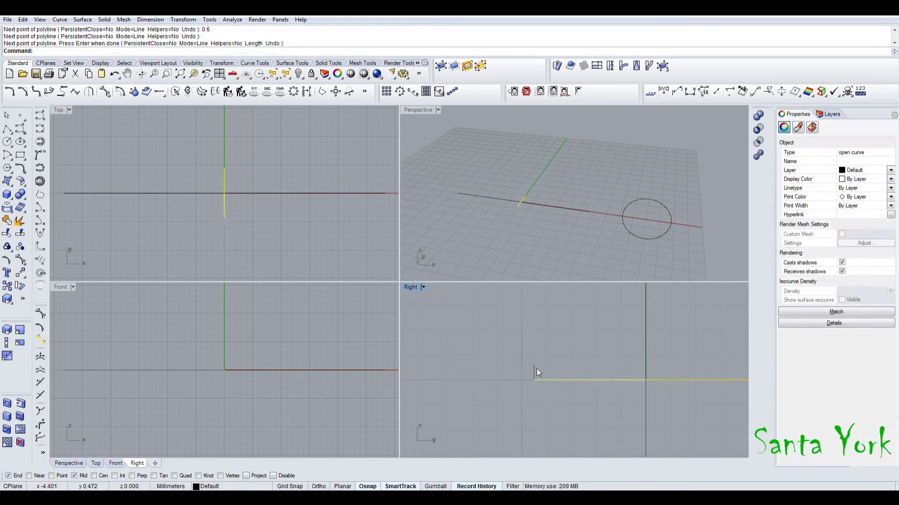
Mirror the 0.6 mm vertical line to the opposite end of the 9 mm line using the YAxis option
{"action": "left_click", "coordinate": [536, 368]}
{"action": "left_click", "coordinate": [183, 19]}
{"action": "left_click", "coordinate": [192, 95]}
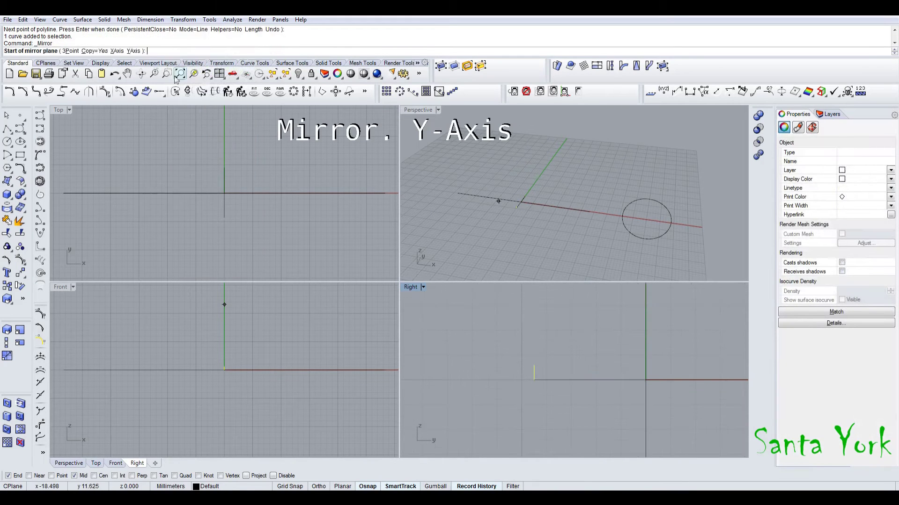
{"action": "left_click", "coordinate": [138, 51]}
{"action": "right_click_drag", "start_coordinate": [516, 353], "coordinate": [464, 350]}
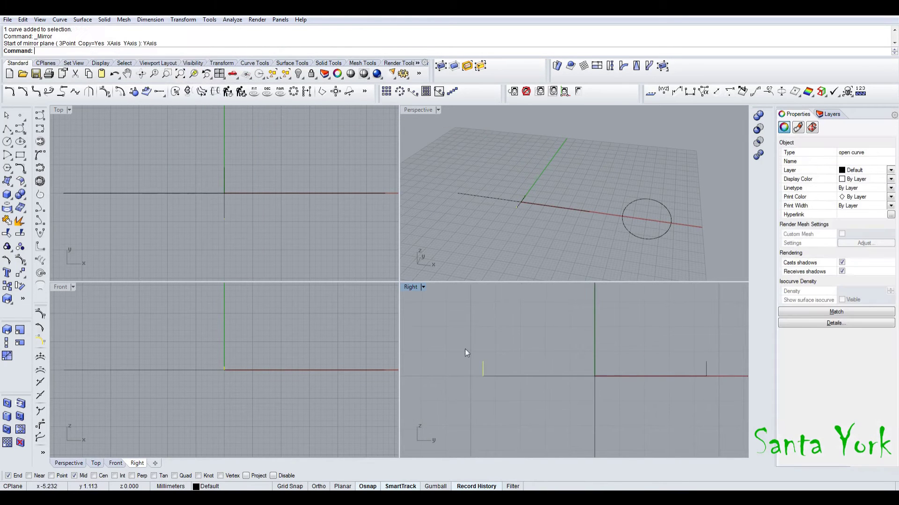
Join the 9 mm base line and the two 0.6 mm side lines into one open curve
{"action": "left_click", "coordinate": [522, 377], "text": "shift"}
{"action": "left_click", "coordinate": [695, 376], "text": "shift"}
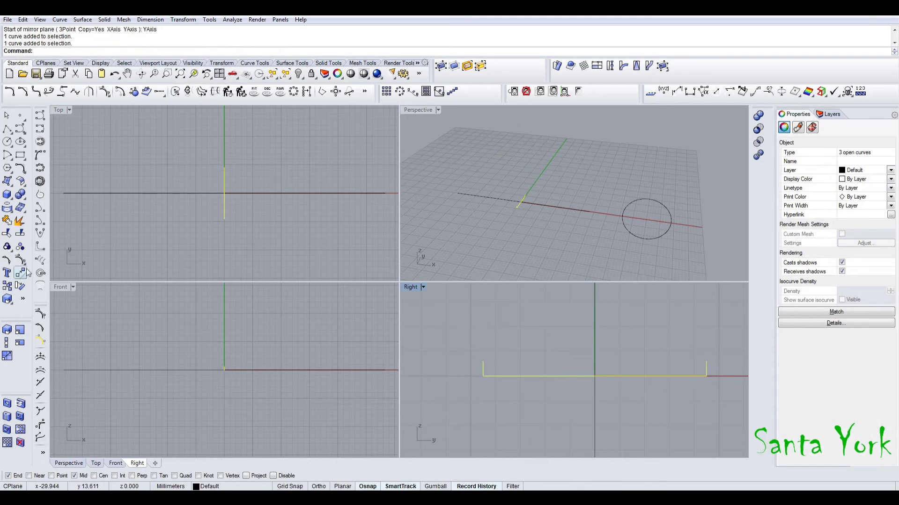
{"action": "left_click", "coordinate": [7, 221]}
{"action": "left_click", "coordinate": [481, 278]}
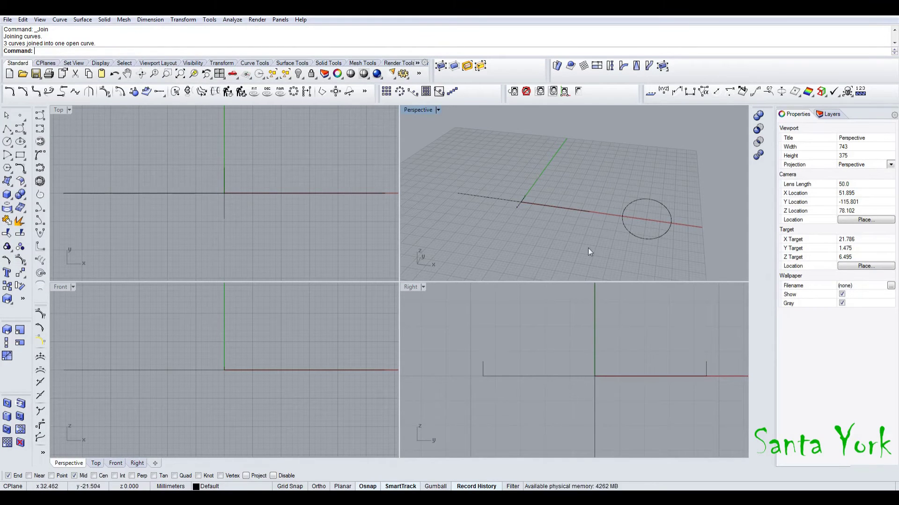
Draw a 1.808 mm vertical line upward from the origin in the Right view as a height guide
{"action": "left_click", "coordinate": [7, 130]}
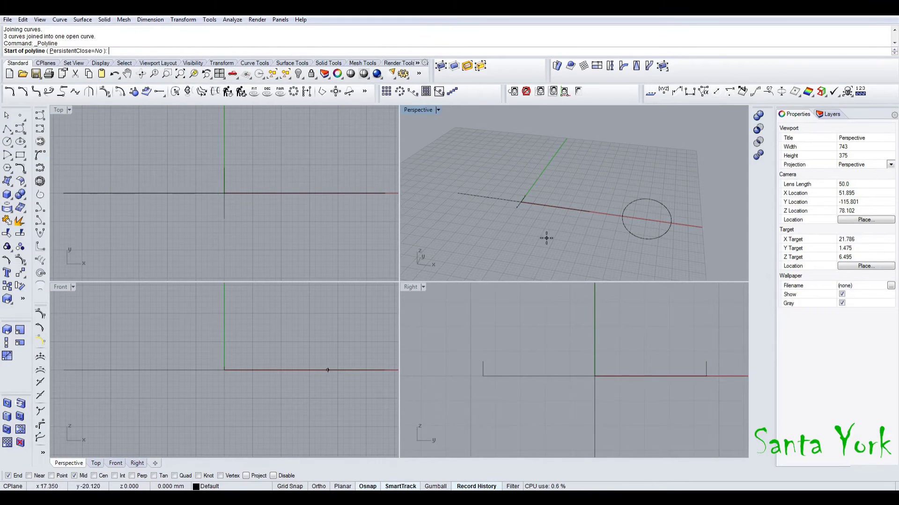
{"action": "left_click", "coordinate": [521, 201]}
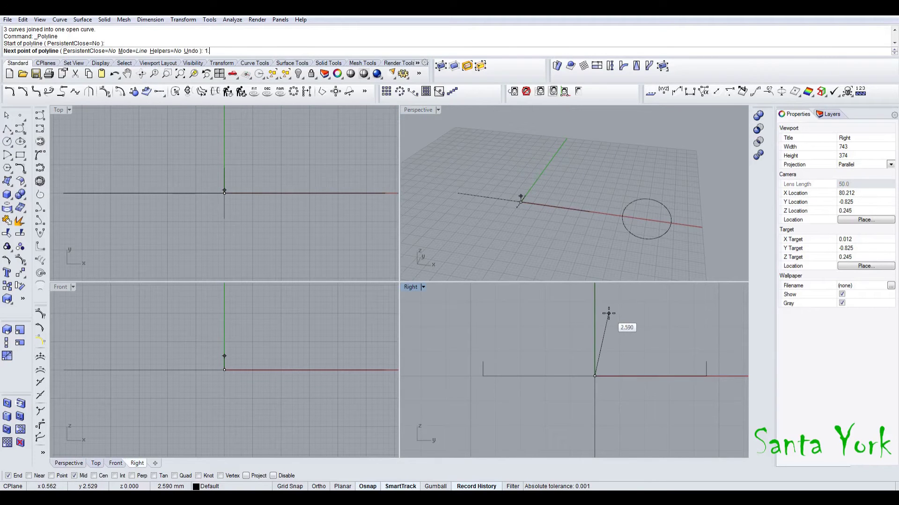
{"action": "type", "text": "1.808"}
{"action": "key", "text": "Return"}
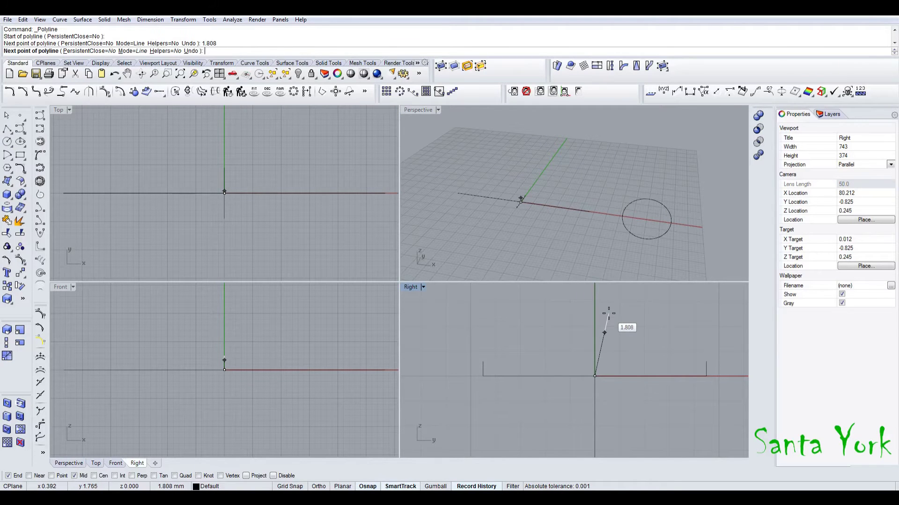
{"action": "left_click", "coordinate": [608, 314]}
{"action": "key", "text": "Return"}
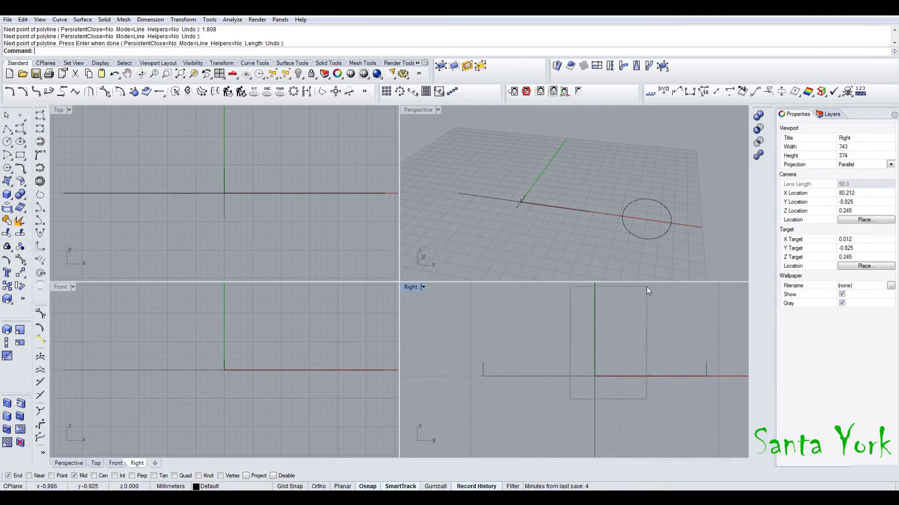
Draw an arc between the upper ends of the two side lines, passing through the top of the 1.808 mm guide line
{"action": "left_click_drag", "start_coordinate": [570, 399], "coordinate": [644, 294]}
{"action": "left_click", "coordinate": [7, 157]}
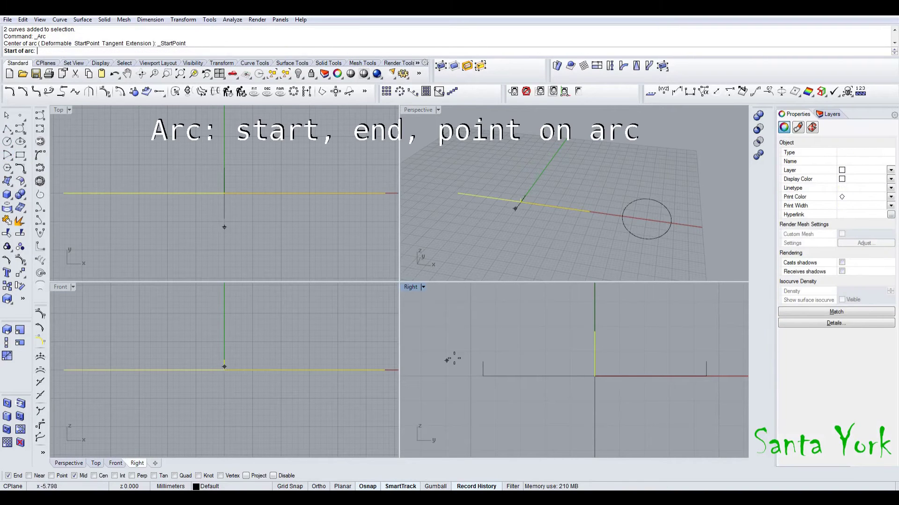
{"action": "left_click", "coordinate": [482, 361]}
{"action": "left_click", "coordinate": [706, 361]}
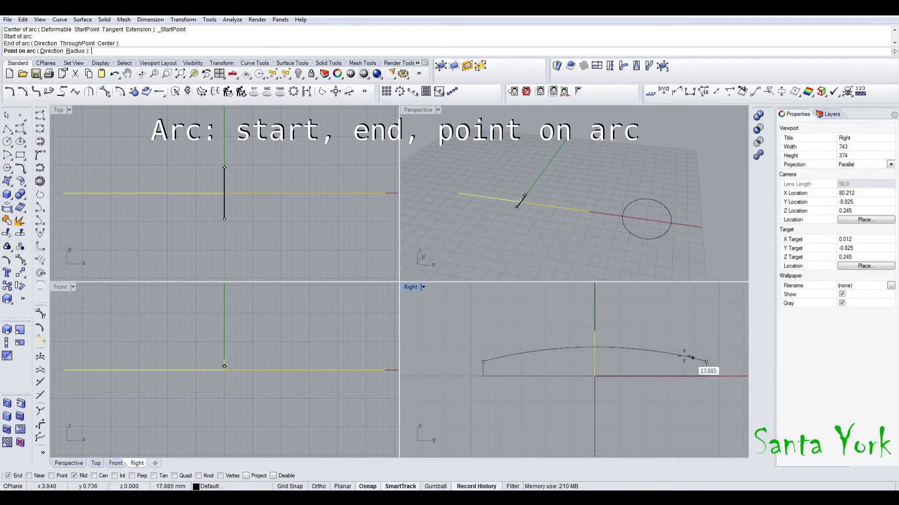
{"action": "left_click", "coordinate": [594, 332]}
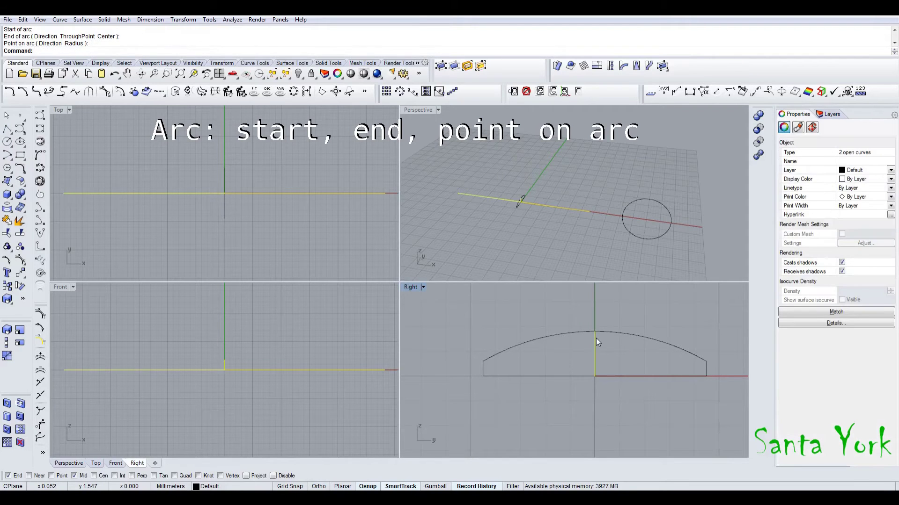
Delete the 1.808 mm vertical guide line while keeping the 56.549 mm line
{"action": "key", "text": "Delete"}
{"action": "key", "text": "ctrl+z"}
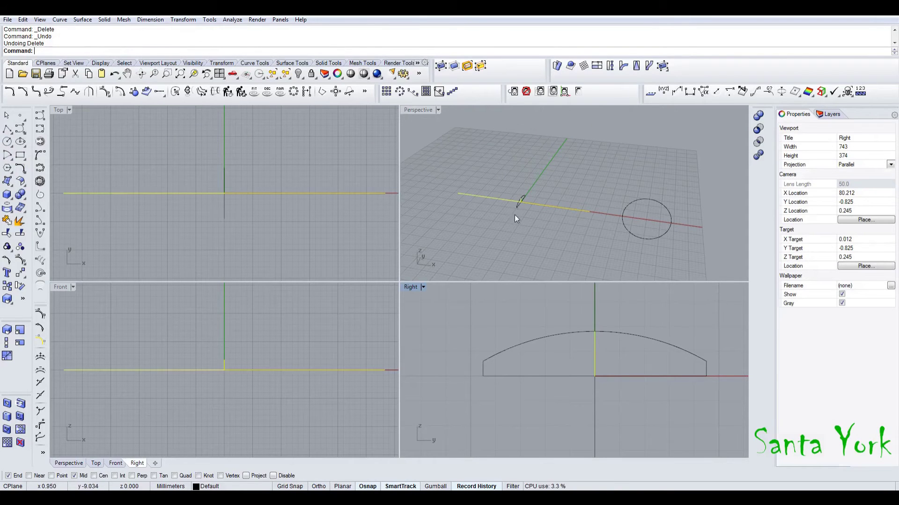
{"action": "left_click", "coordinate": [491, 199], "text": "ctrl"}
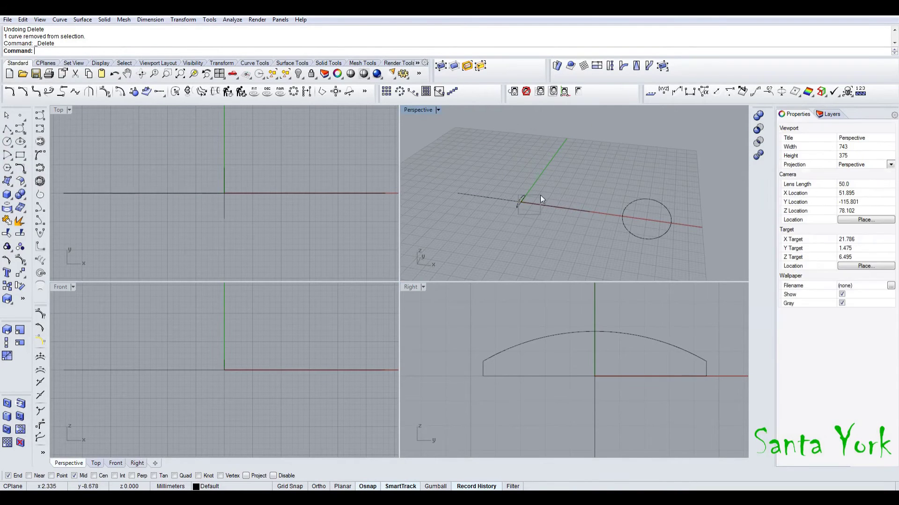
Copy the two profile curves and the 56.549 mm line 15 mm in the negative Y direction
{"action": "left_click_drag", "start_coordinate": [506, 215], "coordinate": [551, 184]}
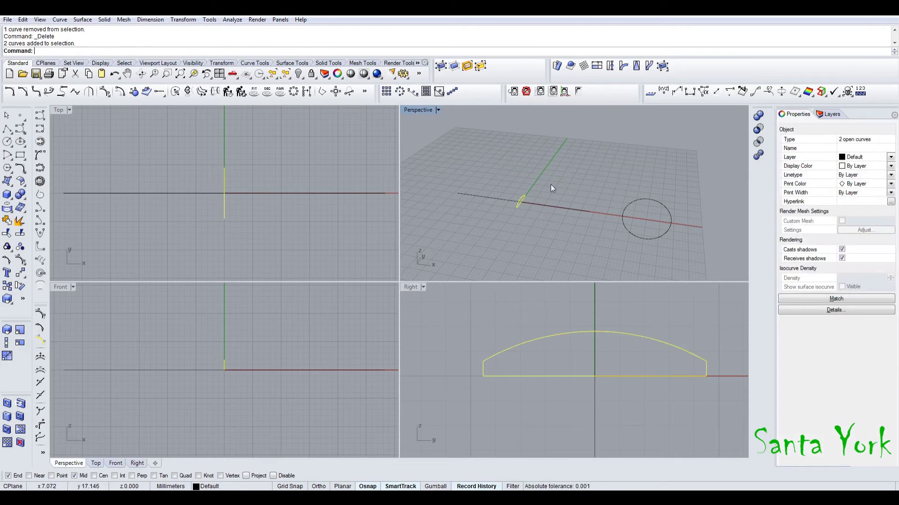
{"action": "left_click", "coordinate": [251, 193], "text": "shift"}
{"action": "scroll", "coordinate": [244, 161], "scroll_direction": "down", "scroll_amount": 5}
{"action": "left_click_drag", "start_coordinate": [251, 169], "coordinate": [220, 215]}
{"action": "type", "text": "15"}
{"action": "key", "text": "Return"}
Delete the original profile curves at the origin, keeping the copied set and both long lines
{"action": "left_click", "coordinate": [252, 200]}
{"action": "key", "text": "ctrl+c"}
{"action": "key", "text": "ctrl+c"}
{"action": "key", "text": "ctrl+z"}
{"action": "key", "text": "ctrl+v"}
{"action": "key", "text": "Delete"}
Measure the copied profile's arc length and draw a 9.426 mm line from the origin along the positive Y axis
{"action": "left_click", "coordinate": [503, 223]}
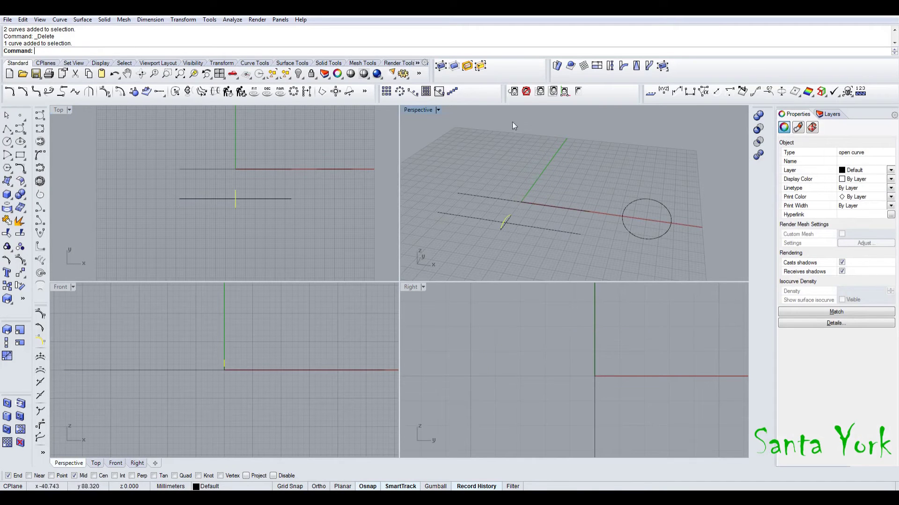
{"action": "left_click", "coordinate": [676, 92]}
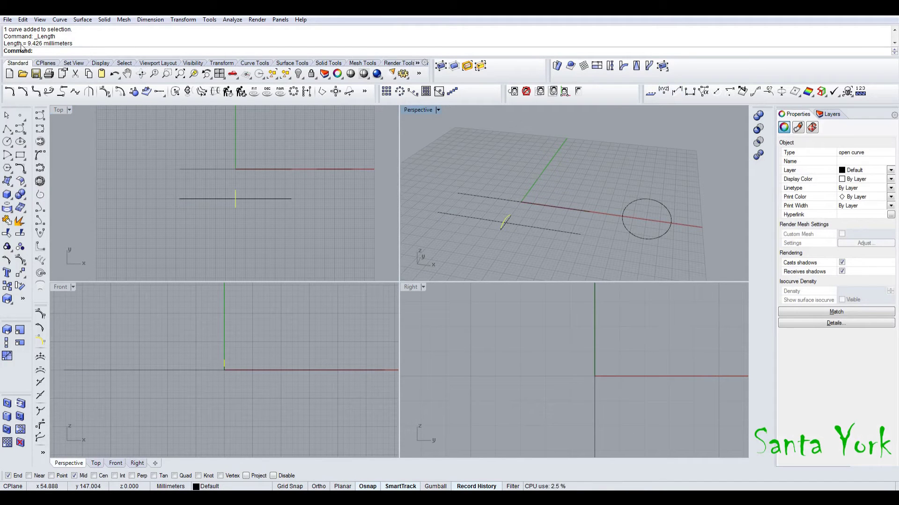
{"action": "left_click", "coordinate": [20, 128]}
{"action": "left_click", "coordinate": [235, 169]}
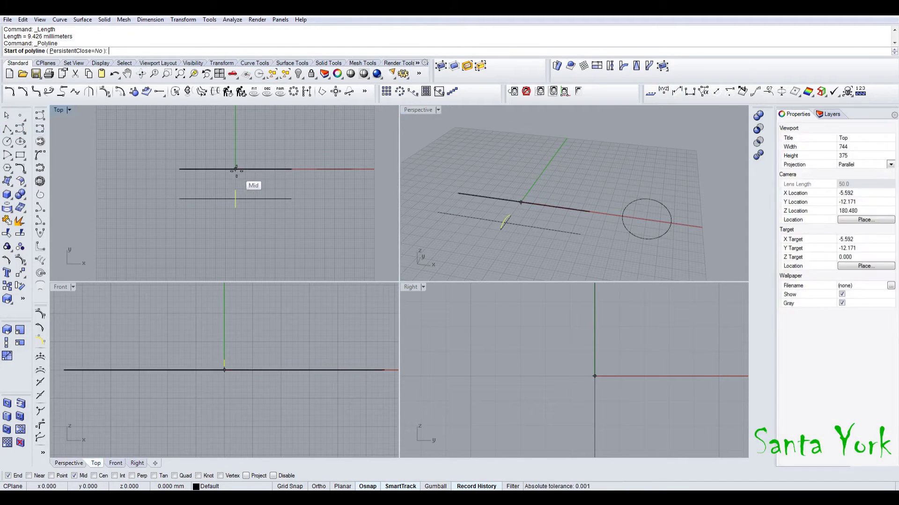
{"action": "type", "text": "9.426"}
{"action": "key", "text": "Return"}
{"action": "left_click", "coordinate": [238, 136]}
{"action": "right_click", "coordinate": [241, 155]}
{"action": "scroll", "coordinate": [235, 160], "scroll_direction": "up", "scroll_amount": 3}
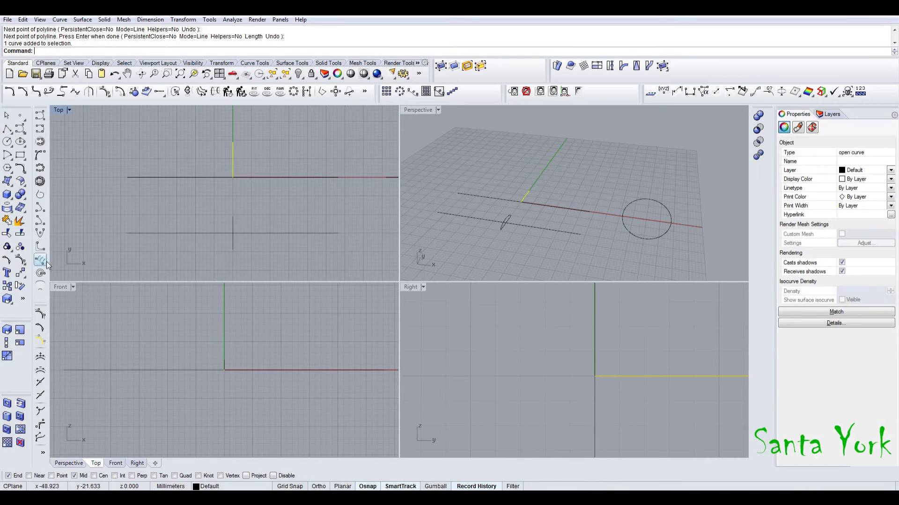
Move the 9.426 mm line so that its midpoint sits at the origin
{"action": "left_click", "coordinate": [18, 274]}
{"action": "left_click", "coordinate": [235, 164]}
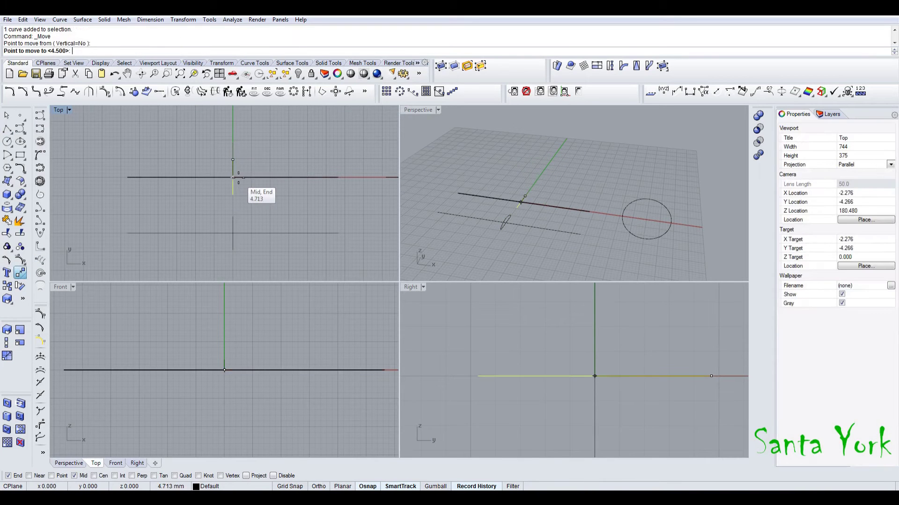
{"action": "left_click", "coordinate": [238, 178]}
{"action": "left_click", "coordinate": [249, 190]}
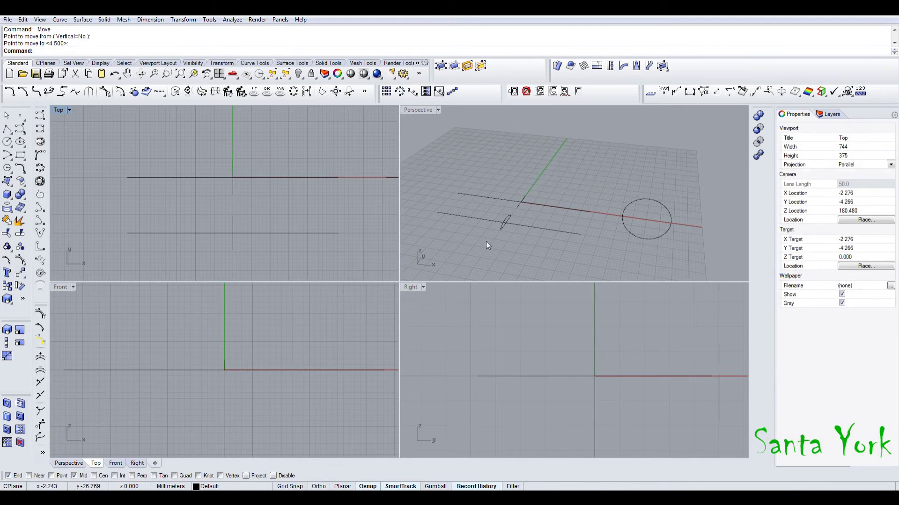
Copy the two profile curves to the lowest point of the ring circle and join the copies into one closed curve
{"action": "left_click_drag", "start_coordinate": [486, 241], "coordinate": [520, 210]}
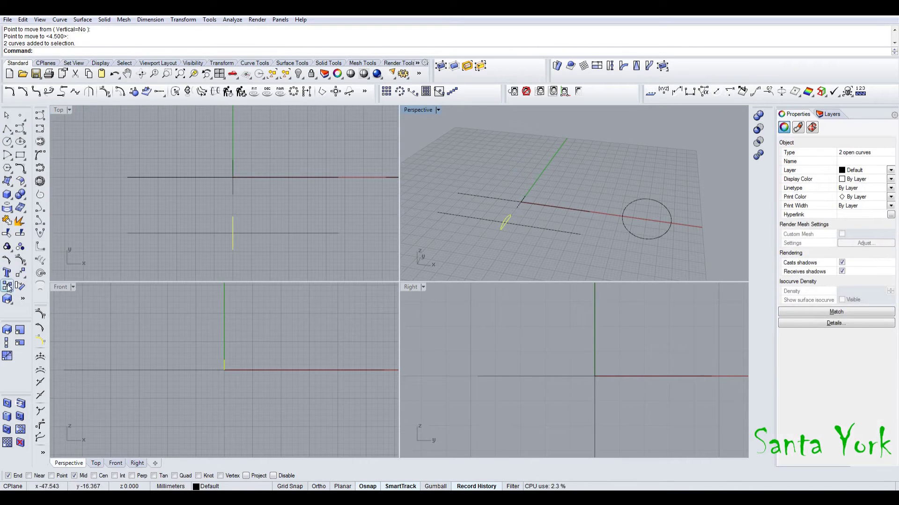
{"action": "left_click", "coordinate": [9, 286]}
{"action": "left_click", "coordinate": [506, 223]}
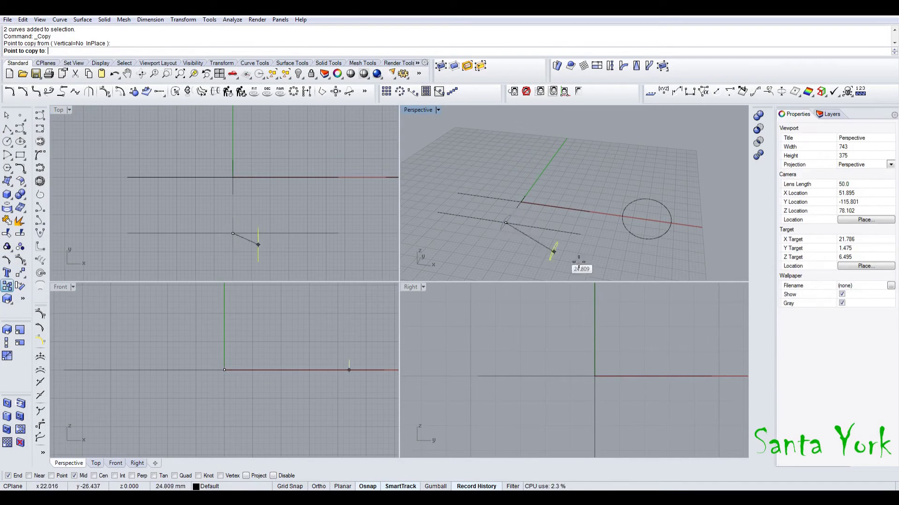
{"action": "left_click", "coordinate": [645, 240]}
{"action": "key", "text": "Return"}
{"action": "left_click", "coordinate": [7, 221]}
Rotate the joined profile half a turn about the circle's lowest point in the front view
{"action": "left_click", "coordinate": [21, 287]}
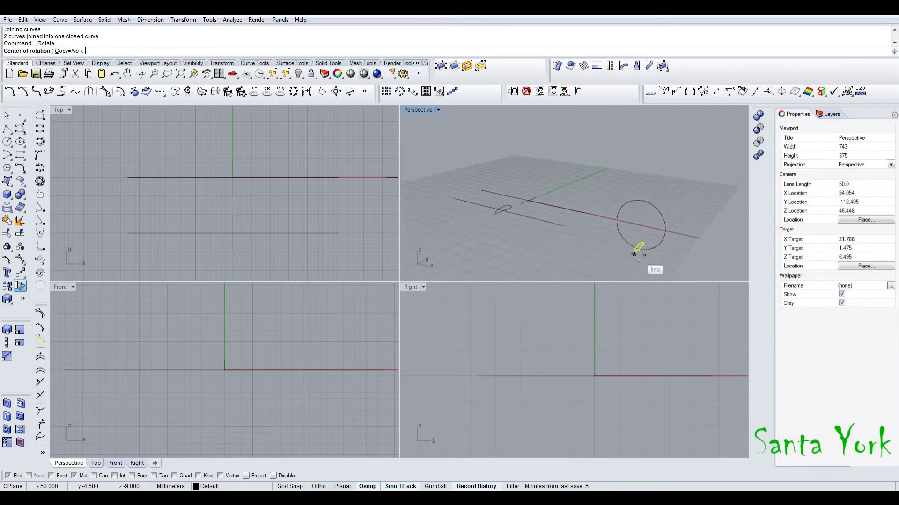
{"action": "scroll", "coordinate": [636, 253], "scroll_direction": "up", "scroll_amount": 4}
{"action": "left_click", "coordinate": [634, 237]}
{"action": "scroll", "coordinate": [133, 319], "scroll_direction": "down", "scroll_amount": 12}
{"action": "scroll", "coordinate": [177, 360], "scroll_direction": "up", "scroll_amount": 10}
{"action": "left_click", "coordinate": [318, 327], "text": "shift"}
{"action": "left_click", "coordinate": [122, 362], "text": "shift"}
{"action": "left_click", "coordinate": [294, 360]}
Show the hidden gemstone and its cutter at the origin
{"action": "right_click_drag", "start_coordinate": [613, 248], "coordinate": [619, 271]}
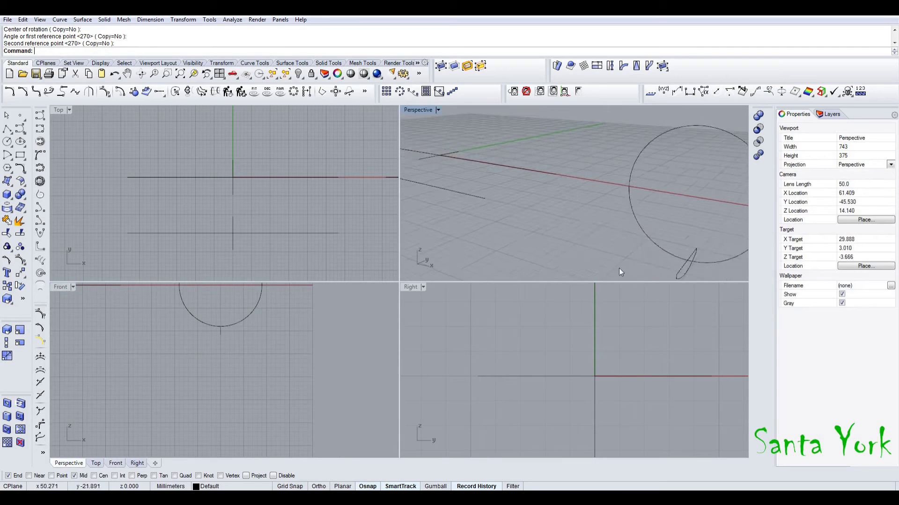
{"action": "scroll", "coordinate": [618, 267], "scroll_direction": "down", "scroll_amount": 8}
{"action": "right_click_drag", "start_coordinate": [542, 221], "coordinate": [542, 236]}
{"action": "scroll", "coordinate": [523, 210], "scroll_direction": "up", "scroll_amount": 5}
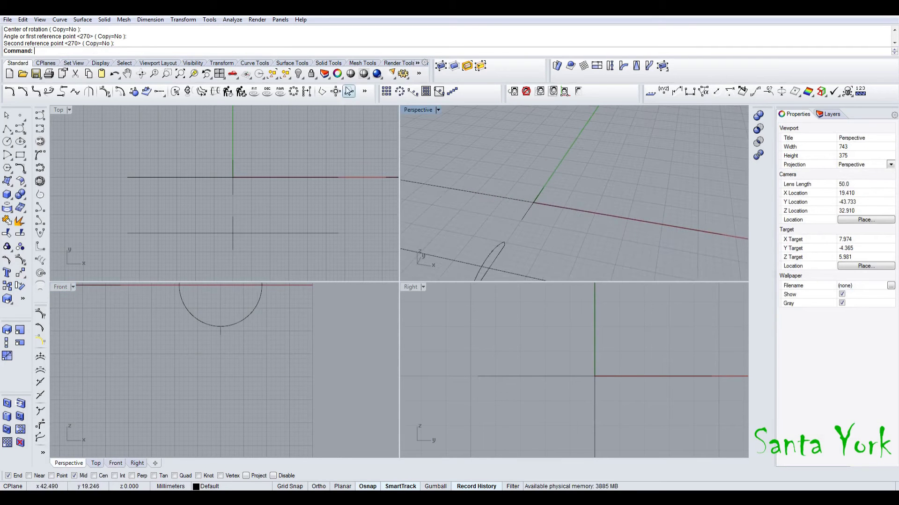
{"action": "right_click", "coordinate": [298, 73]}
{"action": "scroll", "coordinate": [528, 187], "scroll_direction": "up", "scroll_amount": 5}
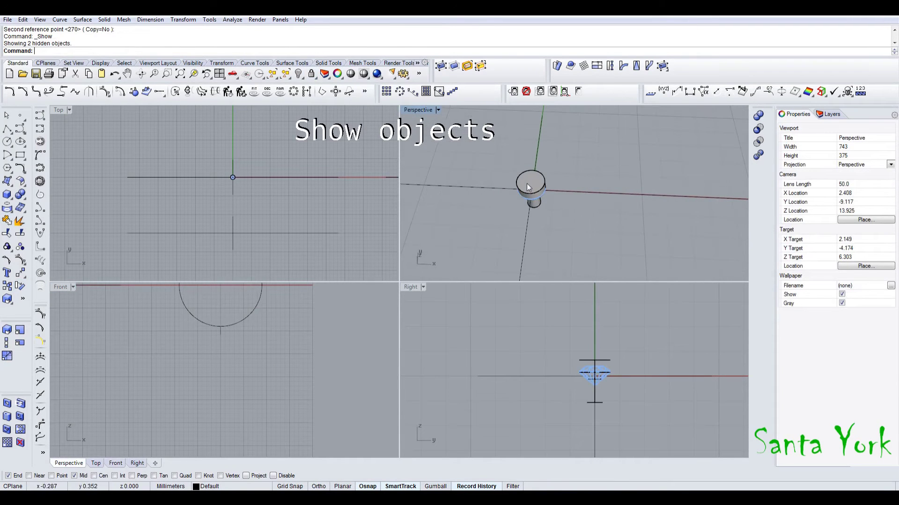
{"action": "scroll", "coordinate": [268, 375], "scroll_direction": "down", "scroll_amount": 8}
{"action": "scroll", "coordinate": [175, 351], "scroll_direction": "up", "scroll_amount": 20}
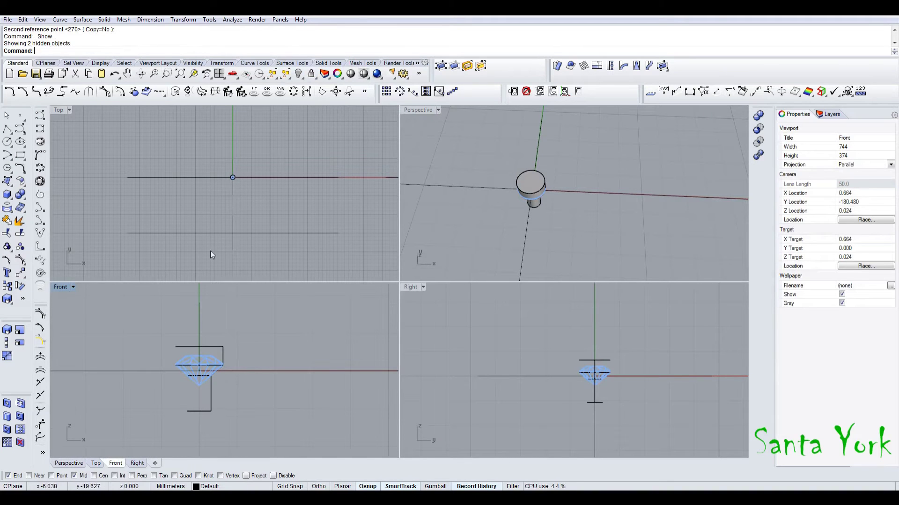
{"action": "scroll", "coordinate": [232, 178], "scroll_direction": "up", "scroll_amount": 5}
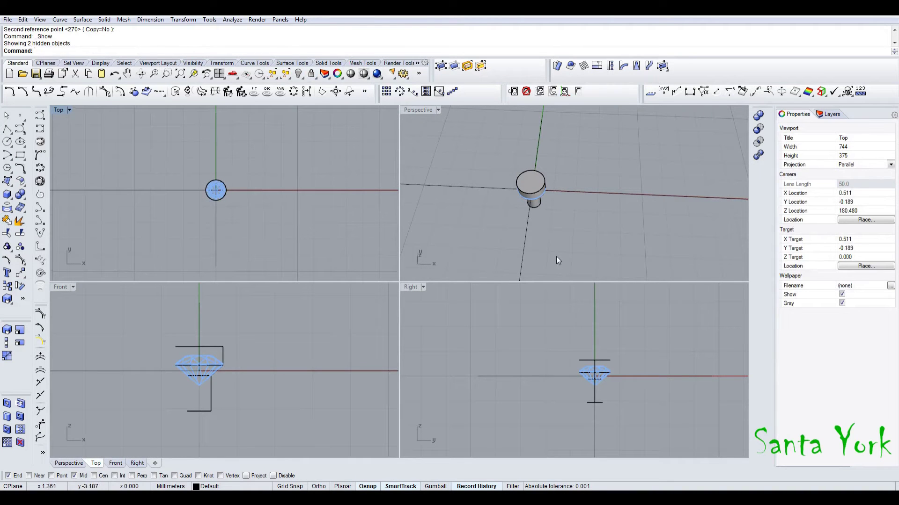
{"action": "left_click", "coordinate": [572, 252]}
With grid snap on, draw a straight line in the top view from 0,2 to 3,0 beside the gem
{"action": "right_click_drag", "start_coordinate": [247, 217], "coordinate": [242, 205]}
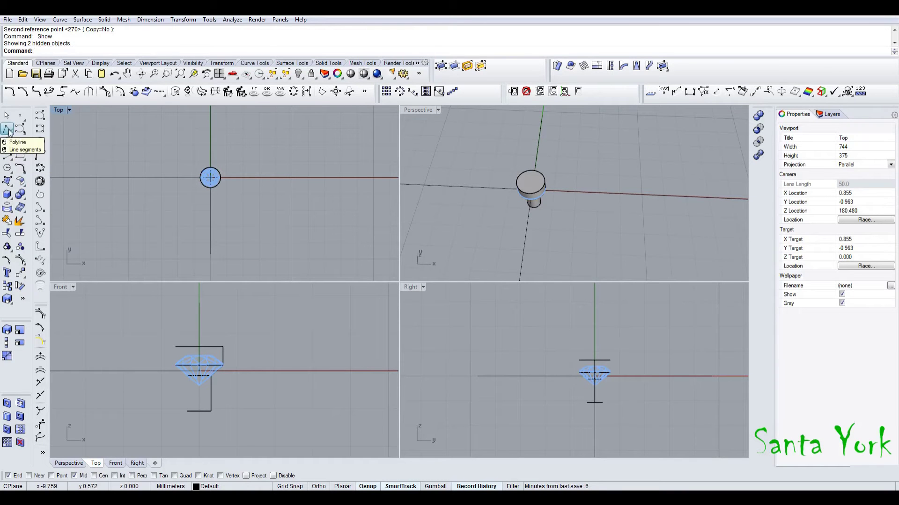
{"action": "left_click", "coordinate": [7, 130]}
{"action": "key", "text": "ctrl+Tab"}
{"action": "scroll", "coordinate": [209, 150], "scroll_direction": "up", "scroll_amount": 4}
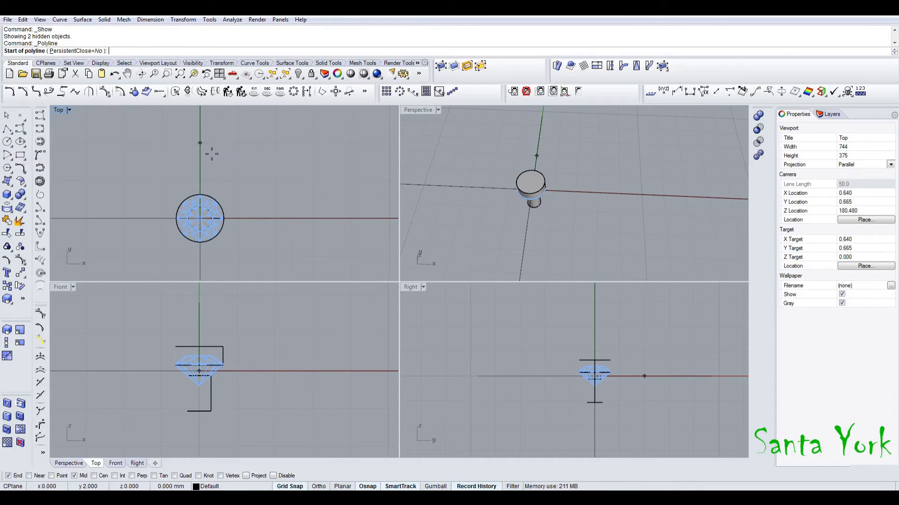
{"action": "left_click", "coordinate": [200, 143]}
{"action": "left_click", "coordinate": [299, 208]}
{"action": "key", "text": "Return"}
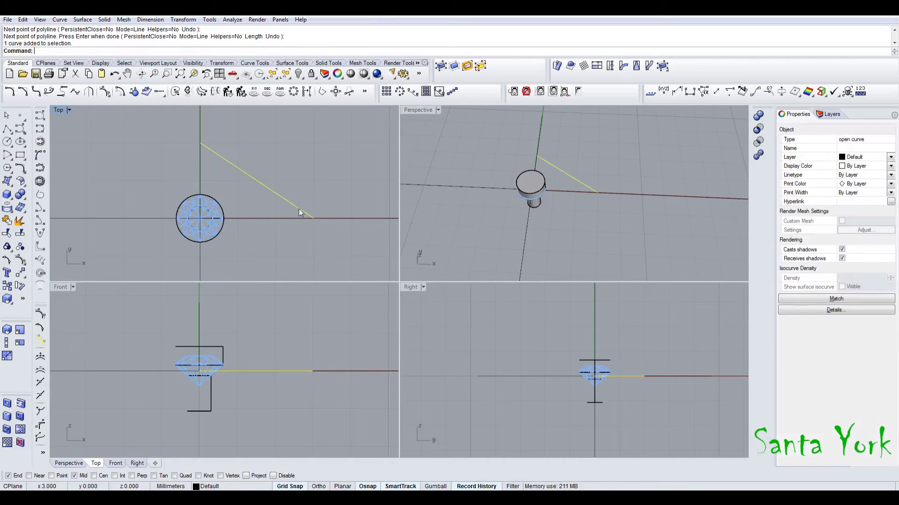
Mirror the slanted line across the Y and X axes and join the four segments into a closed rhombus
{"action": "left_click", "coordinate": [182, 19]}
{"action": "left_click", "coordinate": [200, 93]}
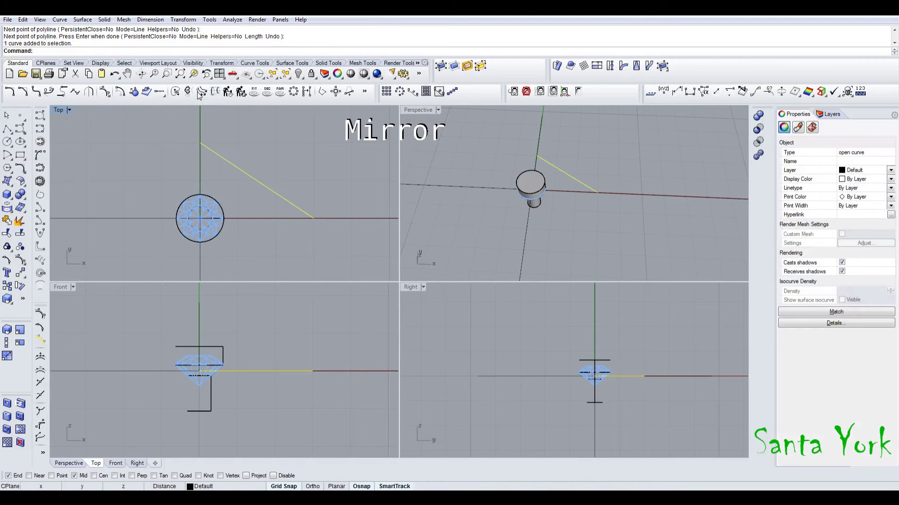
{"action": "left_click", "coordinate": [201, 143]}
{"action": "left_click", "coordinate": [189, 171]}
{"action": "right_click", "coordinate": [223, 176]}
{"action": "left_click", "coordinate": [313, 219]}
{"action": "left_click", "coordinate": [358, 218]}
{"action": "left_click", "coordinate": [270, 247], "text": "shift"}
{"action": "left_click", "coordinate": [147, 258], "text": "shift"}
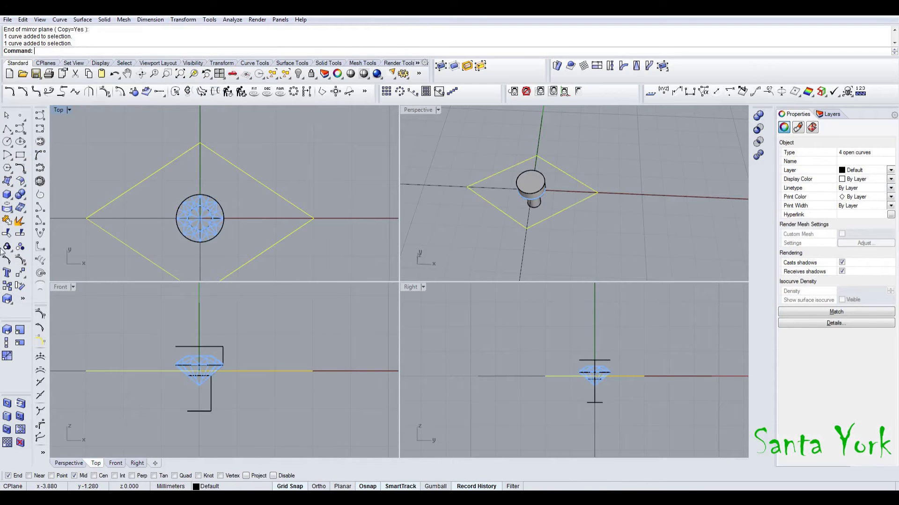
{"action": "left_click", "coordinate": [7, 220]}
Scale the rhombus in one direction from the origin along X to a half-width of 2 mm
{"action": "left_click", "coordinate": [6, 343]}
{"action": "type", "text": "0"}
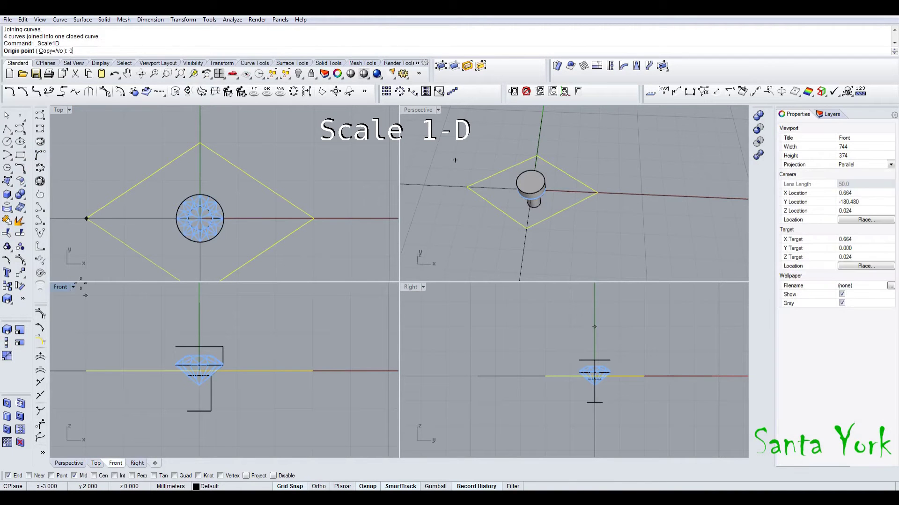
{"action": "key", "text": "Return"}
{"action": "left_click", "coordinate": [314, 218]}
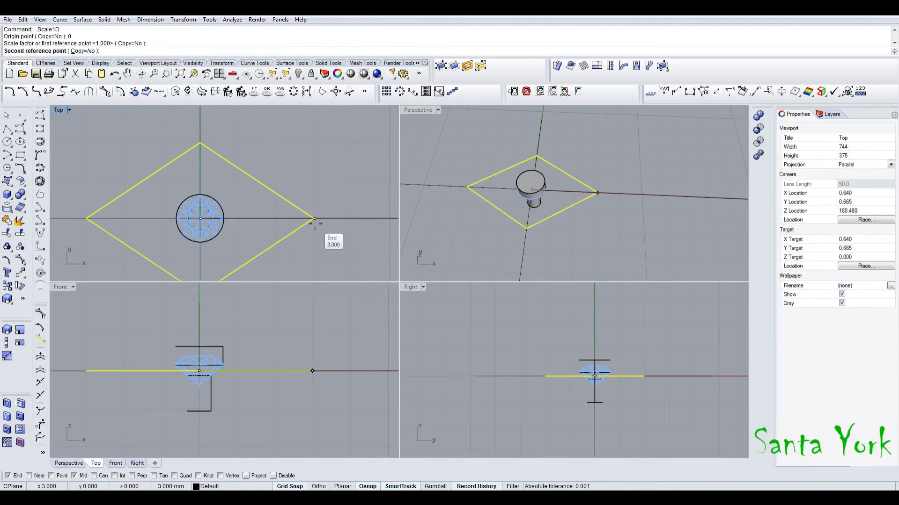
{"action": "type", "text": "2"}
{"action": "key", "text": "Return"}
Scale the rhombus in one direction from the origin along Y to a half-height of 1.2 mm
{"action": "key", "text": "Return"}
{"action": "type", "text": "0"}
{"action": "key", "text": "Return"}
{"action": "left_click", "coordinate": [198, 140]}
{"action": "type", "text": "1.2"}
{"action": "key", "text": "Return"}
Copy the rhombus twice in the negative Y direction, placing the copies tip to tip
{"action": "scroll", "coordinate": [215, 145], "scroll_direction": "down", "scroll_amount": 3}
{"action": "left_click", "coordinate": [8, 258]}
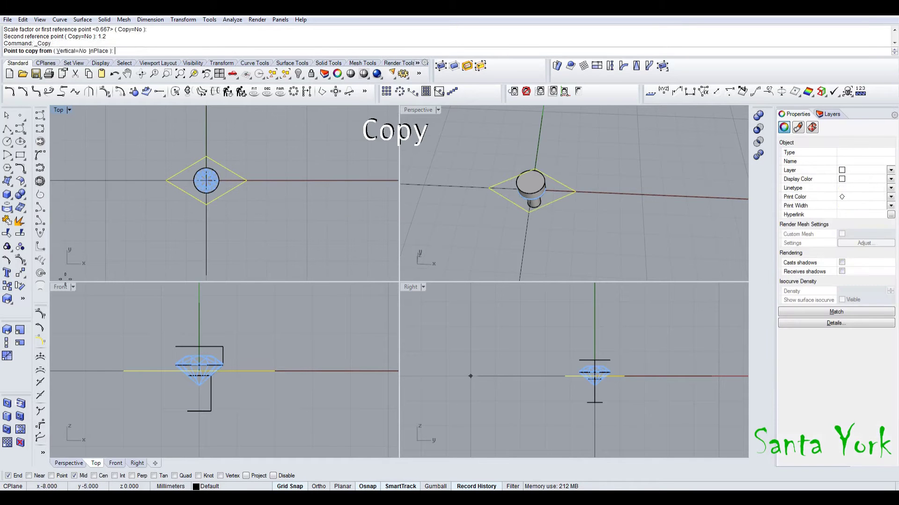
{"action": "left_click", "coordinate": [206, 157]}
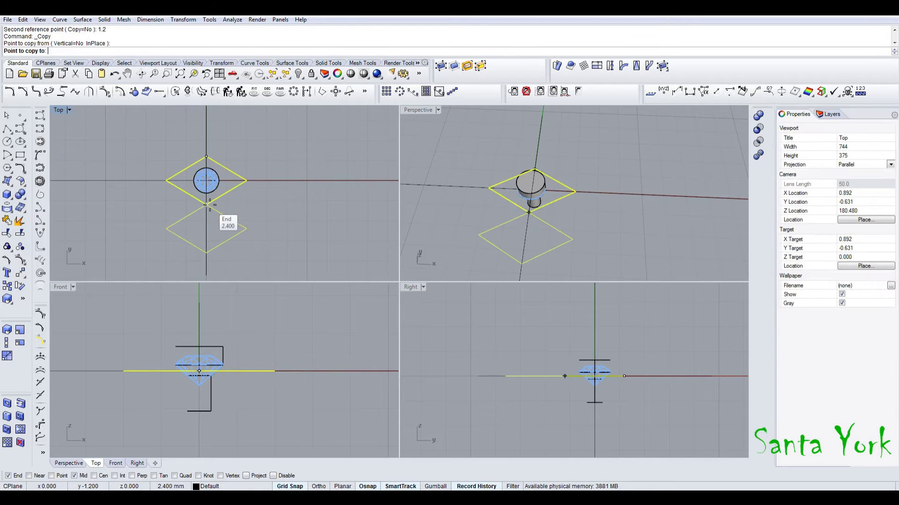
{"action": "left_click", "coordinate": [207, 253]}
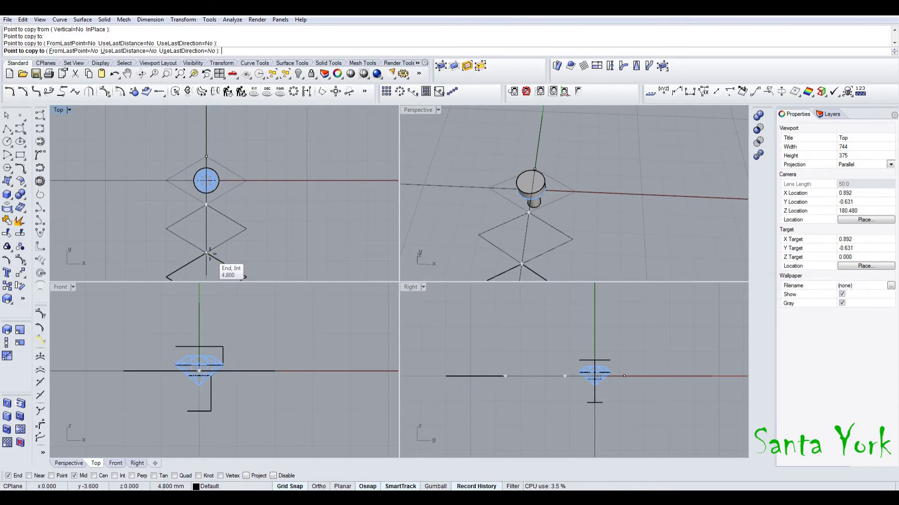
{"action": "key", "text": "Return"}
Scale the three rhombi along Y from the origin so the third one's centre meets the lower end of the 9.426 mm line
{"action": "left_click_drag", "start_coordinate": [223, 263], "coordinate": [214, 273], "text": "shift"}
{"action": "right_click_drag", "start_coordinate": [214, 273], "coordinate": [215, 234]}
{"action": "left_click", "coordinate": [6, 343]}
{"action": "type", "text": "0"}
{"action": "key", "text": "Return"}
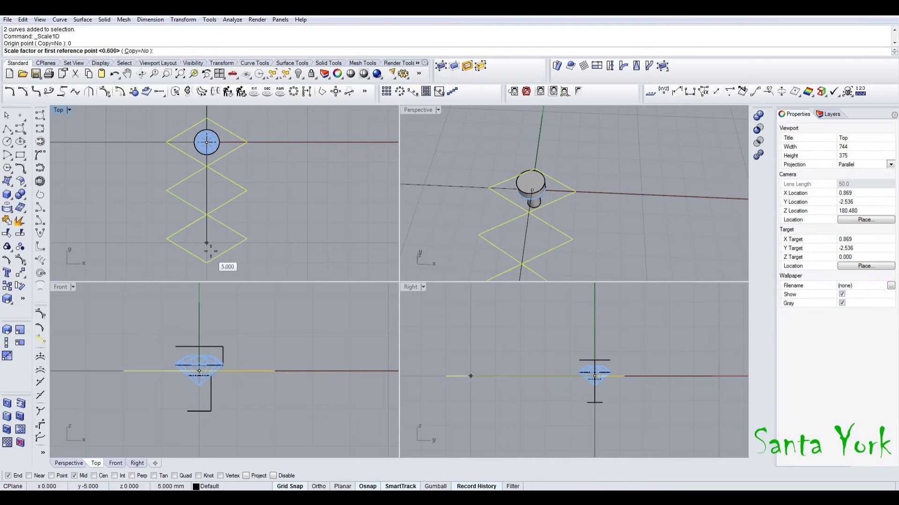
{"action": "scroll", "coordinate": [234, 248], "scroll_direction": "up", "scroll_amount": 3}
{"action": "left_click", "coordinate": [186, 242]}
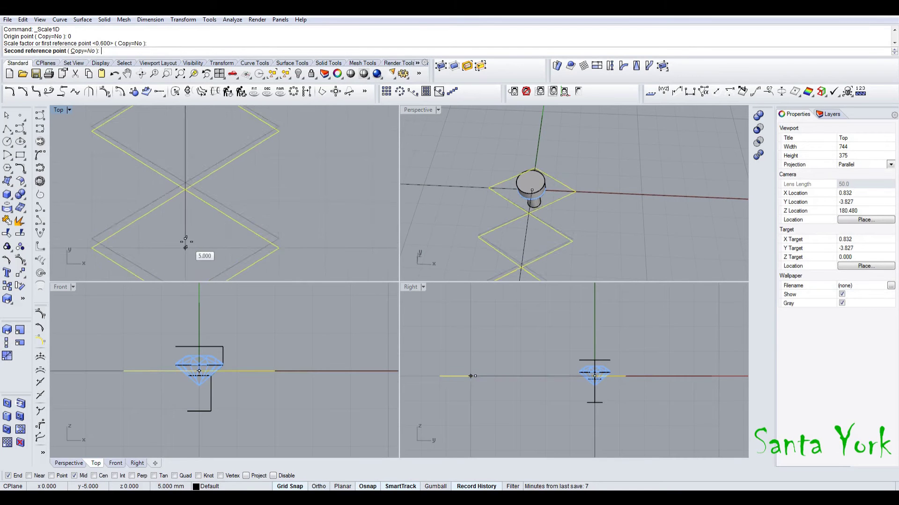
{"action": "left_click", "coordinate": [189, 238]}
Delete the two lower rhombi, keeping the one around the gem
{"action": "scroll", "coordinate": [198, 248], "scroll_direction": "down", "scroll_amount": 5}
{"action": "left_click_drag", "start_coordinate": [223, 220], "coordinate": [205, 254]}
{"action": "key", "text": "Delete"}
Copy the remaining rhombus seven times tip to tip along the positive X axis
{"action": "scroll", "coordinate": [214, 200], "scroll_direction": "up", "scroll_amount": 2}
{"action": "left_click", "coordinate": [208, 198]}
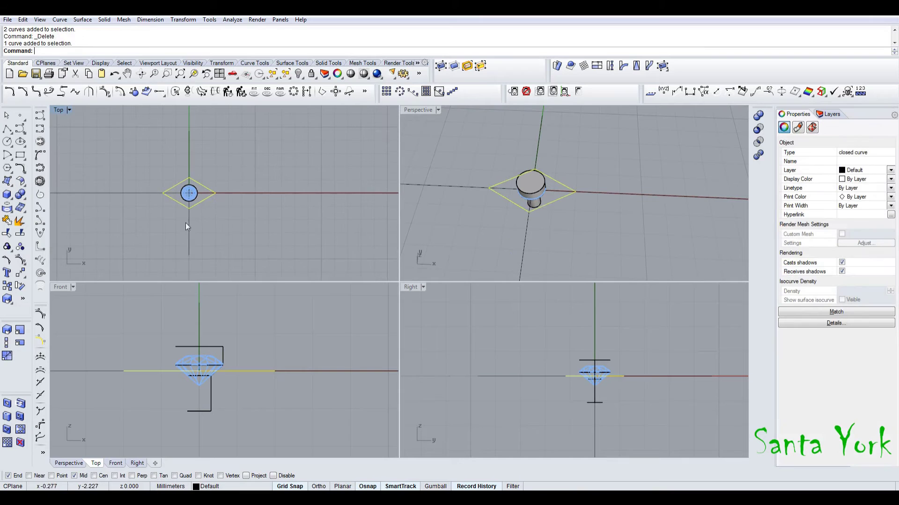
{"action": "left_click", "coordinate": [7, 300]}
{"action": "left_click", "coordinate": [165, 193]}
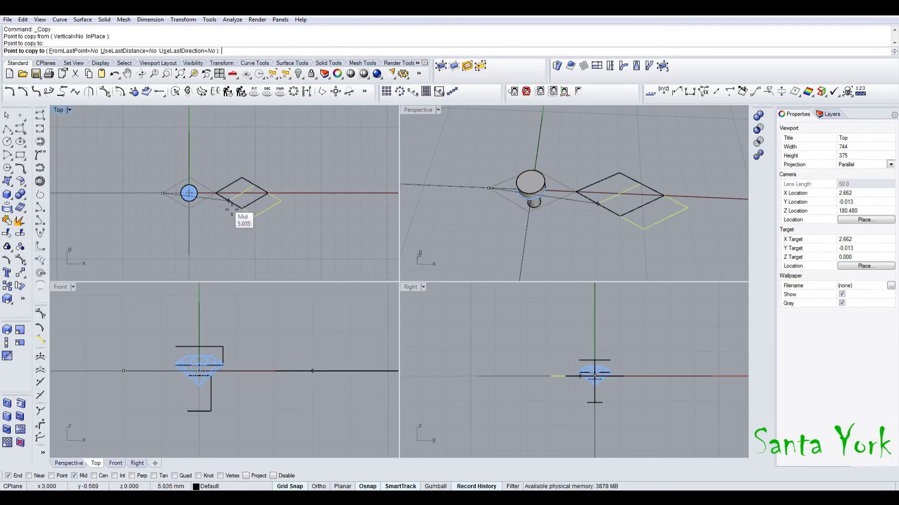
{"action": "left_click", "coordinate": [269, 193]}
{"action": "right_click_drag", "start_coordinate": [269, 194], "coordinate": [164, 193]}
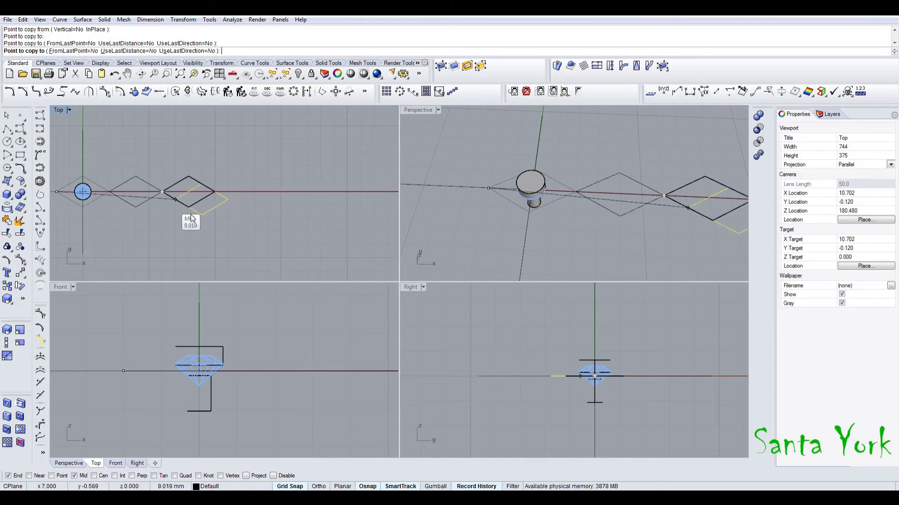
{"action": "left_click", "coordinate": [214, 192]}
{"action": "left_click", "coordinate": [268, 192]}
{"action": "right_click_drag", "start_coordinate": [318, 229], "coordinate": [247, 229]}
{"action": "left_click", "coordinate": [247, 193]}
{"action": "left_click", "coordinate": [300, 193]}
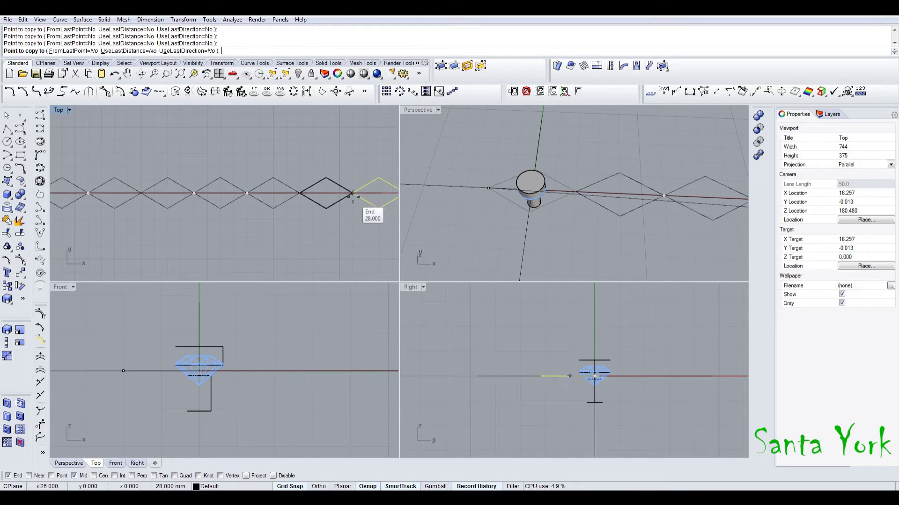
{"action": "left_click", "coordinate": [352, 193]}
{"action": "right_click", "coordinate": [354, 193]}
With grid snap off, scale the eight rhombi along X from the origin so the last one's centre meets the long line's end
{"action": "scroll", "coordinate": [347, 202], "scroll_direction": "down", "scroll_amount": 6}
{"action": "left_click_drag", "start_coordinate": [378, 176], "coordinate": [171, 199]}
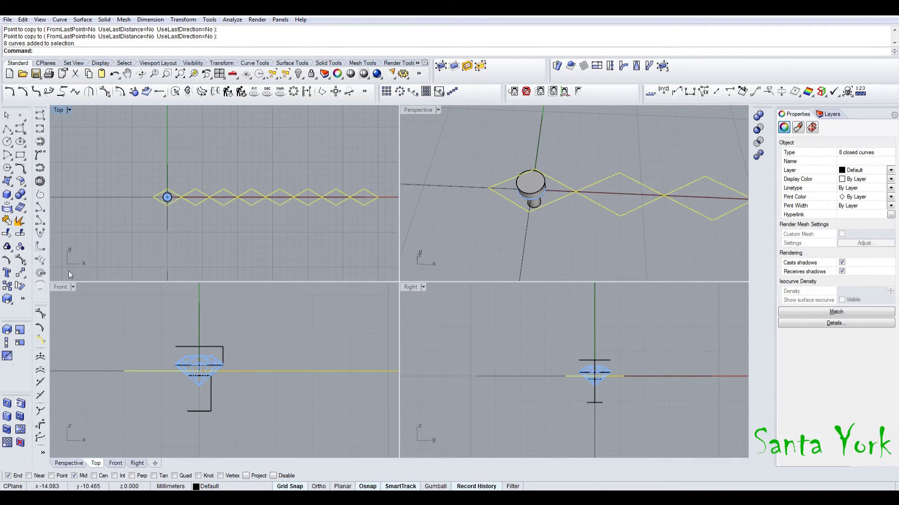
{"action": "left_click", "coordinate": [6, 347]}
{"action": "type", "text": "0"}
{"action": "key", "text": "Return"}
{"action": "scroll", "coordinate": [365, 198], "scroll_direction": "up", "scroll_amount": 5}
{"action": "scroll", "coordinate": [364, 195], "scroll_direction": "up", "scroll_amount": 3}
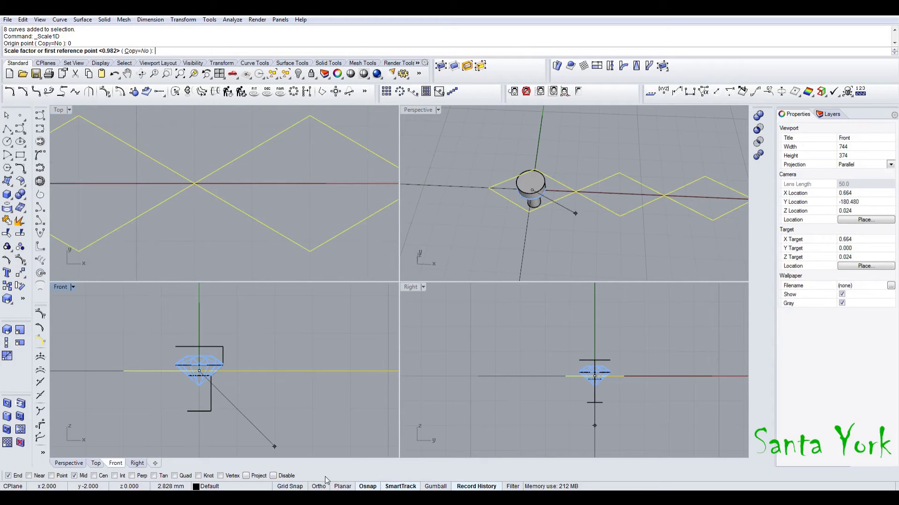
{"action": "left_click", "coordinate": [311, 117]}
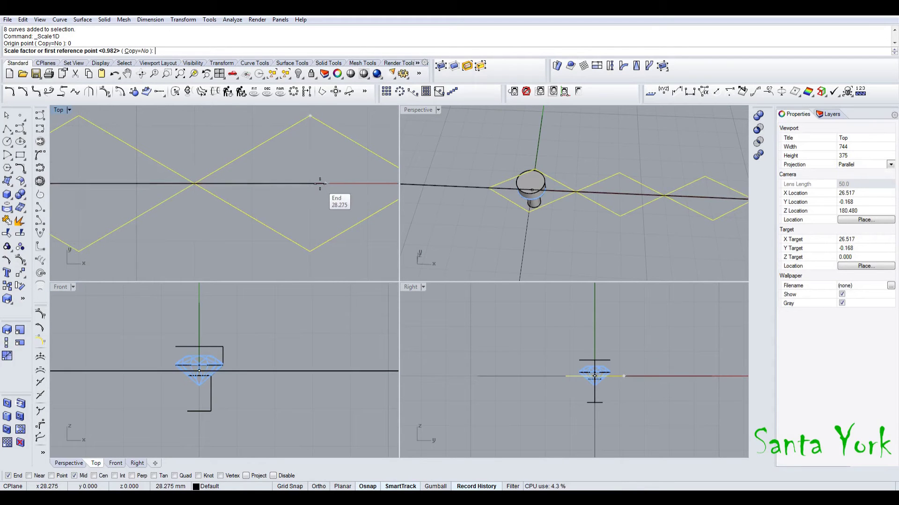
{"action": "left_click", "coordinate": [310, 184]}
{"action": "left_click", "coordinate": [325, 184]}
Mirror the seven rhombi beyond the central one across the Y axis
{"action": "scroll", "coordinate": [341, 198], "scroll_direction": "down", "scroll_amount": 5}
{"action": "left_click_drag", "start_coordinate": [355, 183], "coordinate": [239, 196]}
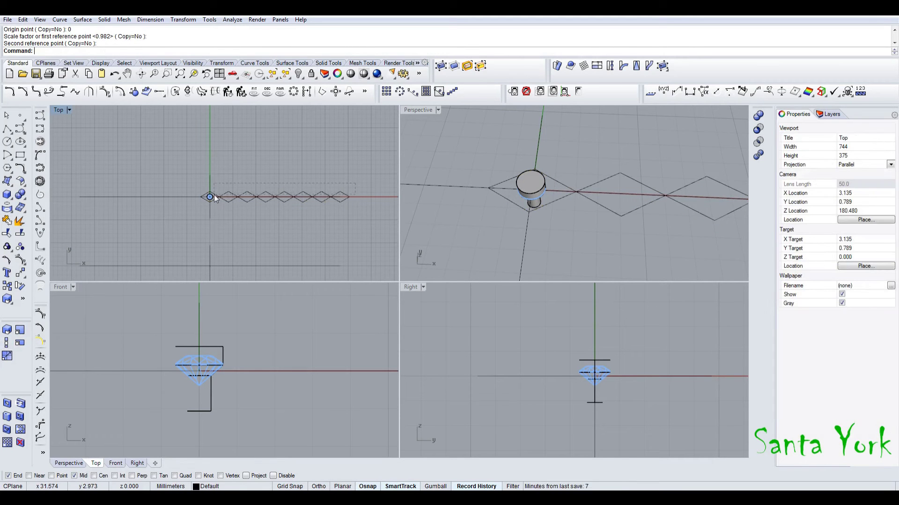
{"action": "left_click_drag", "start_coordinate": [221, 194], "coordinate": [221, 195]}
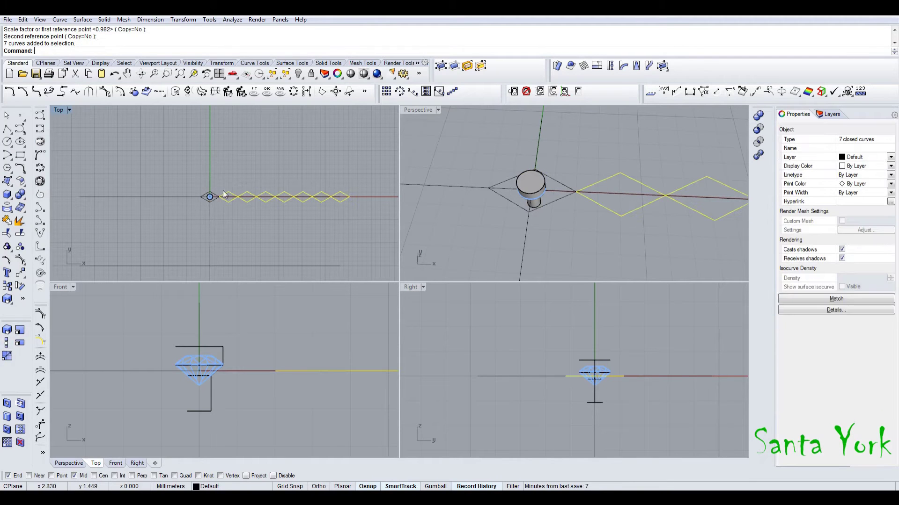
{"action": "left_click", "coordinate": [190, 20]}
{"action": "left_click", "coordinate": [187, 96]}
{"action": "left_click", "coordinate": [141, 51]}
Delete the outermost rhombus on the negative X side and group the remaining 14 rhombi
{"action": "left_click", "coordinate": [82, 201]}
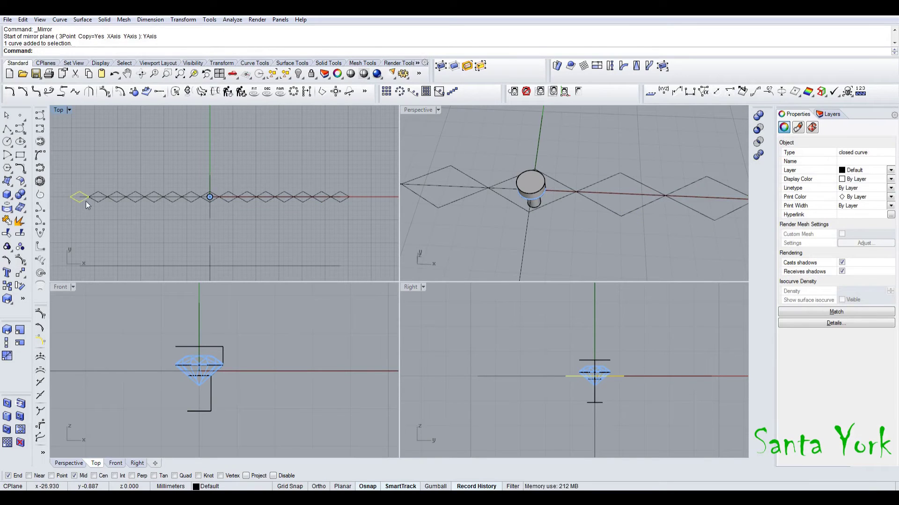
{"action": "key", "text": "Delete"}
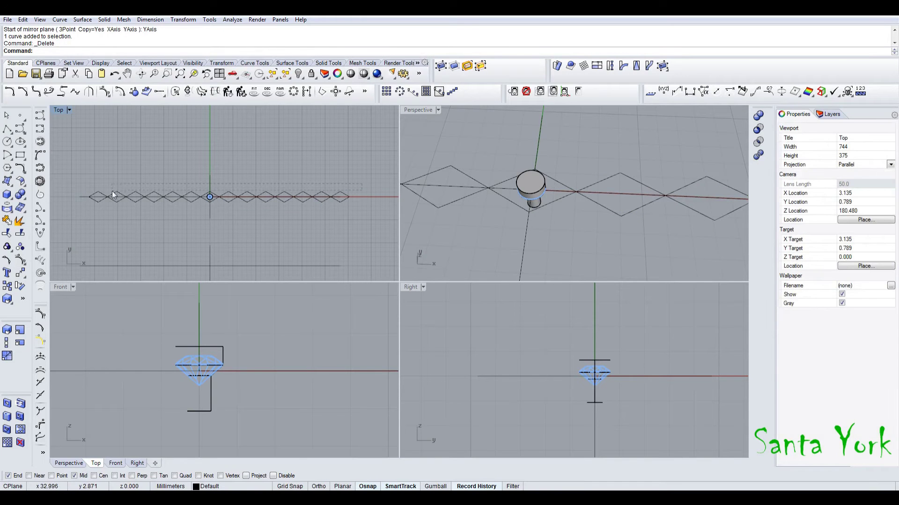
{"action": "left_click_drag", "start_coordinate": [229, 190], "coordinate": [83, 195]}
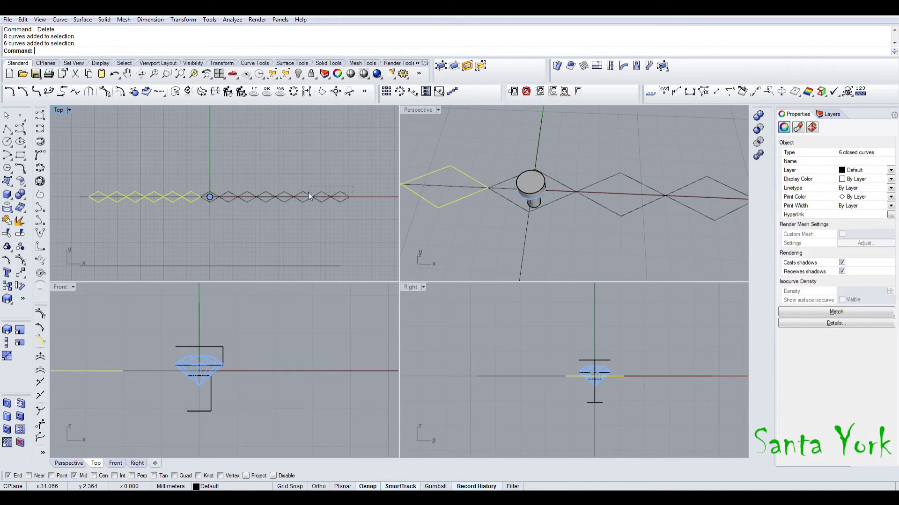
{"action": "left_click_drag", "start_coordinate": [215, 195], "coordinate": [212, 196], "text": "shift"}
{"action": "key", "text": "ctrl+g"}
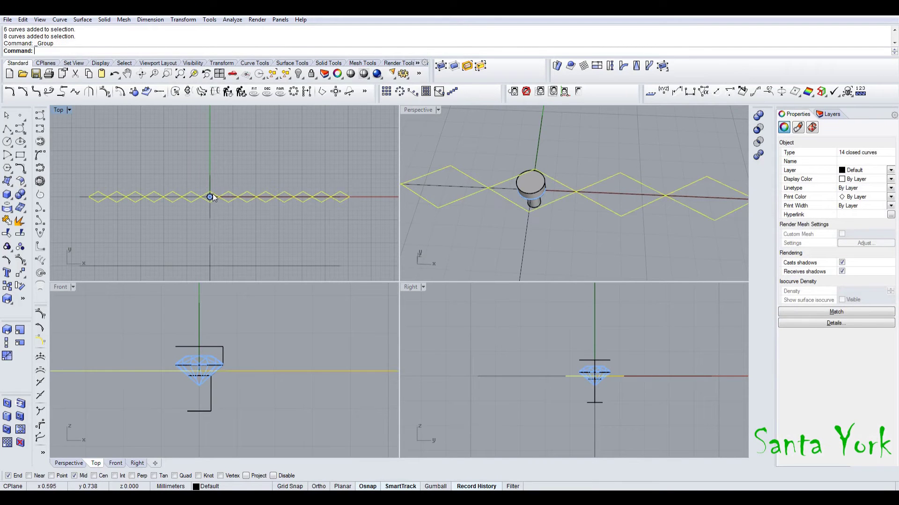
Ungroup the row of rhombi and delete all of them except the central one around the gem
{"action": "left_click", "coordinate": [236, 187]}
{"action": "left_click", "coordinate": [229, 192]}
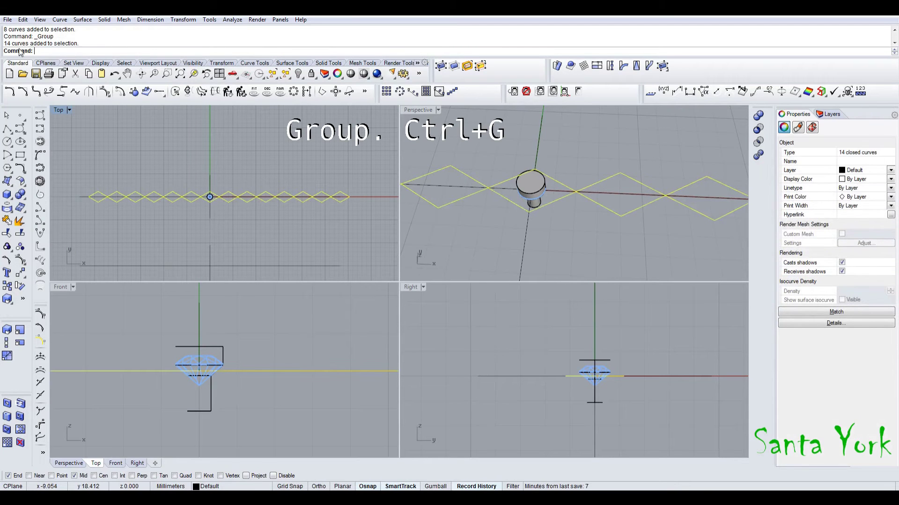
{"action": "scroll", "coordinate": [220, 206], "scroll_direction": "up", "scroll_amount": 3}
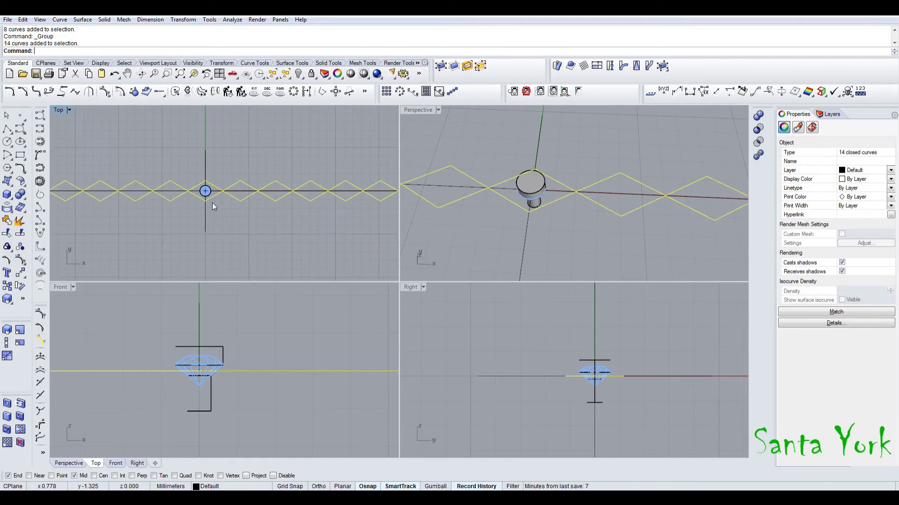
{"action": "key", "text": "ctrl+shift+g"}
{"action": "key", "text": "Delete"}
Extrude the central rhombus straight as a solid by 0.4 mm to both sides
{"action": "left_click", "coordinate": [215, 196]}
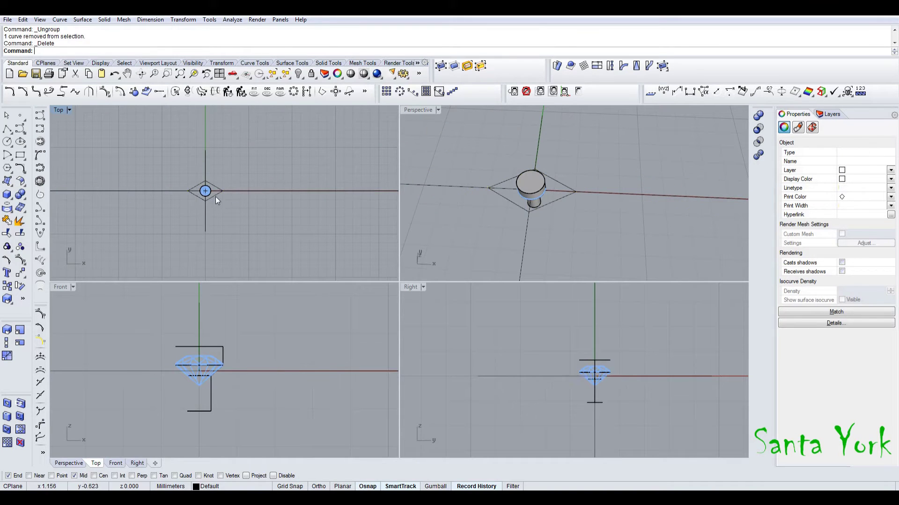
{"action": "left_click", "coordinate": [104, 20]}
{"action": "mouse_move", "coordinate": [162, 185]}
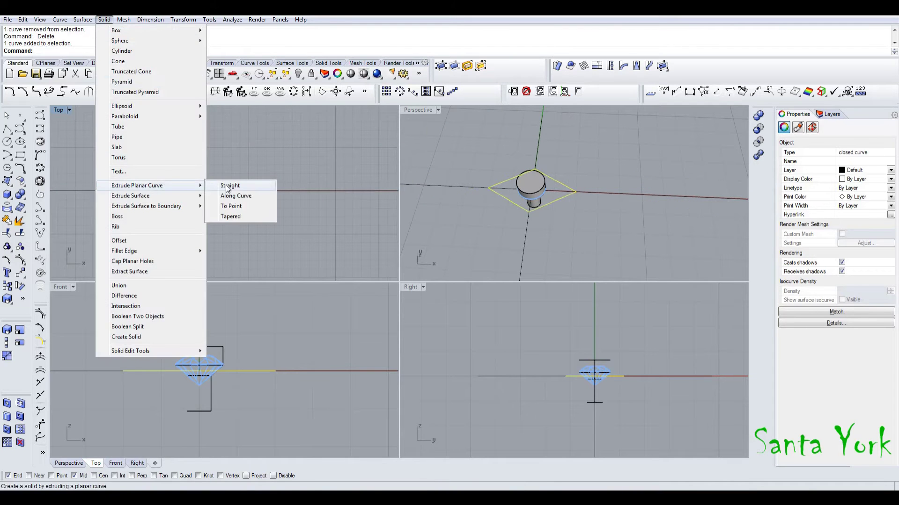
{"action": "left_click", "coordinate": [222, 185]}
{"action": "scroll", "coordinate": [234, 359], "scroll_direction": "up", "scroll_amount": 5}
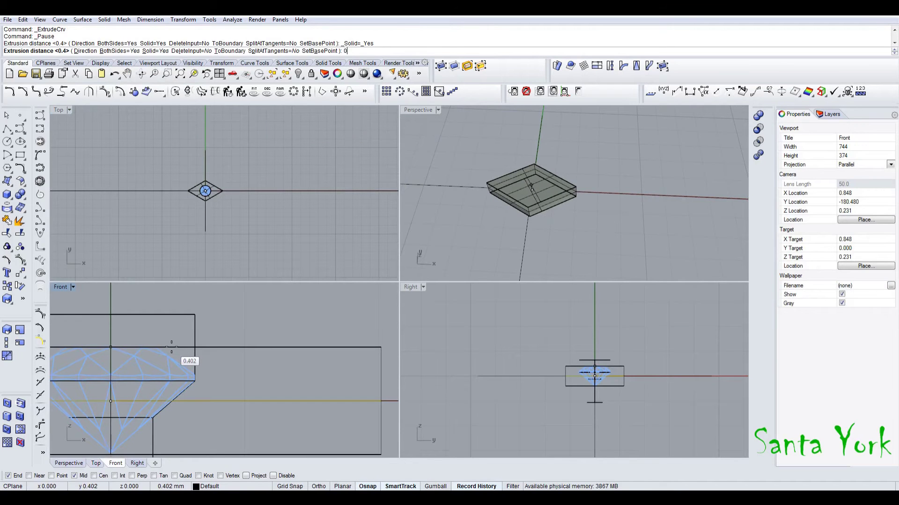
{"action": "type", "text": "0.4"}
{"action": "key", "text": "Return"}
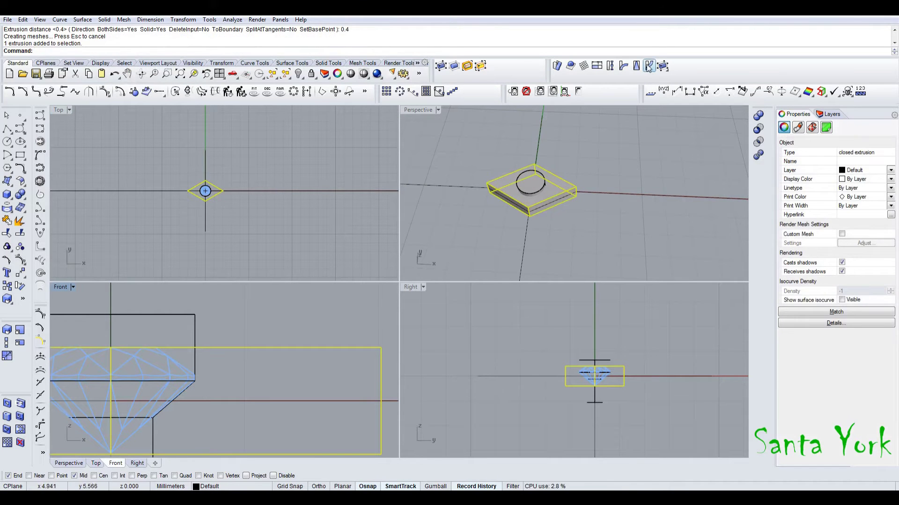
Flow the extruded rhombus from the straight cross line onto the domed profile curve at the second long line
{"action": "left_click", "coordinate": [649, 66]}
{"action": "scroll", "coordinate": [553, 145], "scroll_direction": "down", "scroll_amount": 3}
{"action": "left_click", "coordinate": [539, 205]}
{"action": "right_click_drag", "start_coordinate": [548, 213], "coordinate": [523, 210]}
{"action": "left_click", "coordinate": [525, 209]}
{"action": "left_click", "coordinate": [549, 199]}
Flow the domed rhombus piece from the second long line onto the ring circle
{"action": "scroll", "coordinate": [491, 170], "scroll_direction": "down", "scroll_amount": 6}
{"action": "right_click", "coordinate": [556, 200]}
{"action": "left_click", "coordinate": [557, 200]}
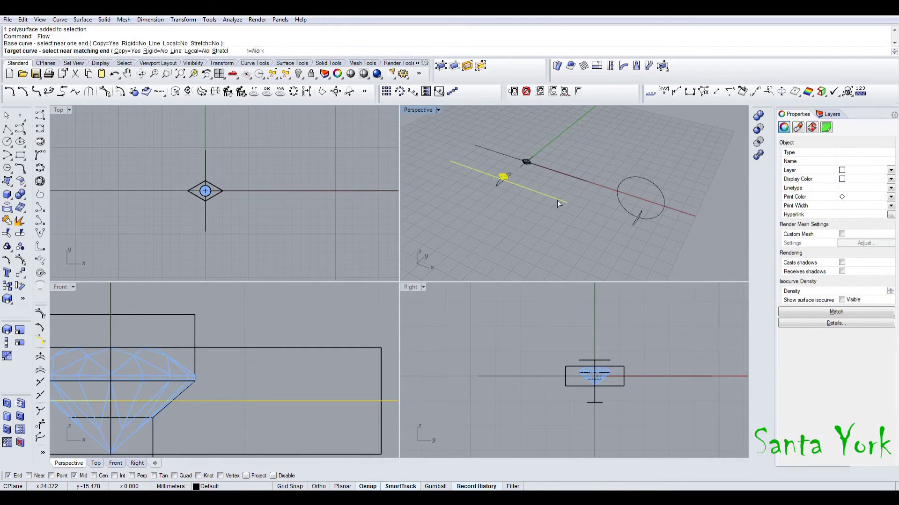
{"action": "left_click", "coordinate": [644, 222]}
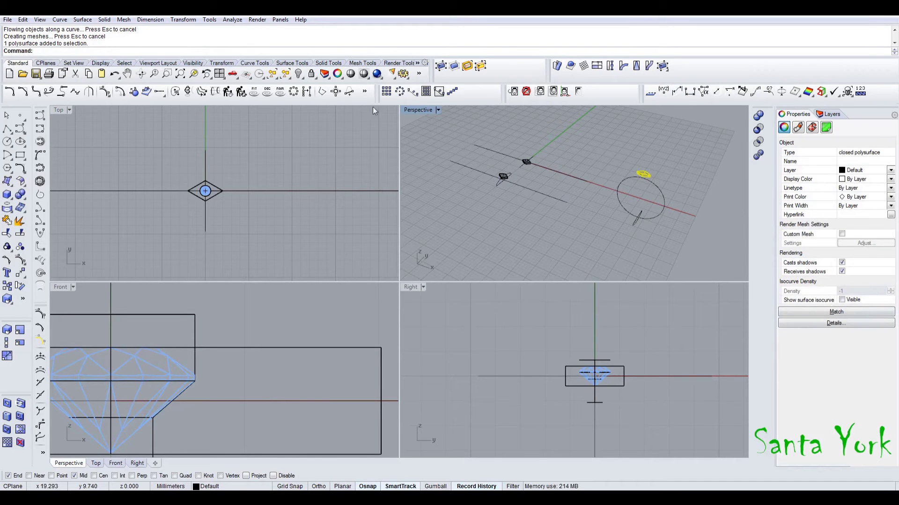
Polar array the flowed rhombus piece around the ring circle's centre with 14 items over 360 degrees, using centre snap
{"action": "left_click", "coordinate": [399, 91]}
{"action": "scroll", "coordinate": [141, 430], "scroll_direction": "down", "scroll_amount": 5}
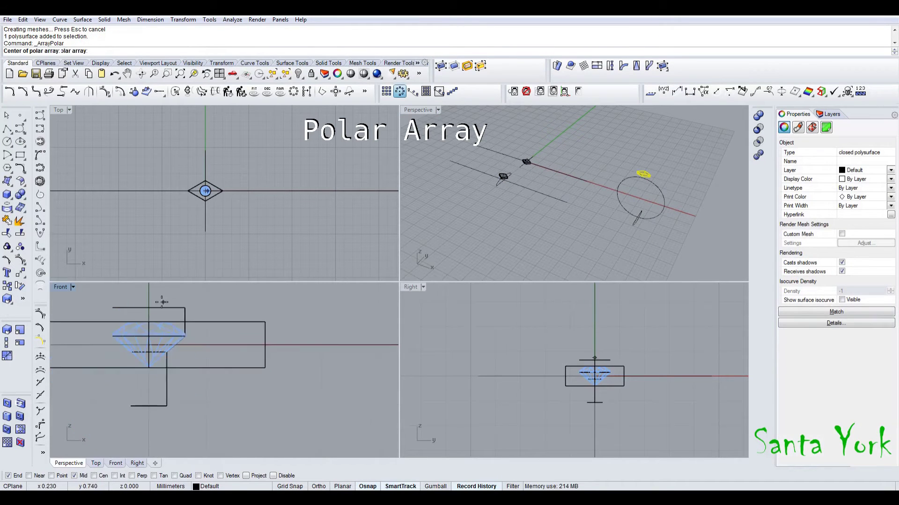
{"action": "left_click", "coordinate": [104, 476]}
{"action": "scroll", "coordinate": [105, 372], "scroll_direction": "down", "scroll_amount": 8}
{"action": "left_click", "coordinate": [311, 396]}
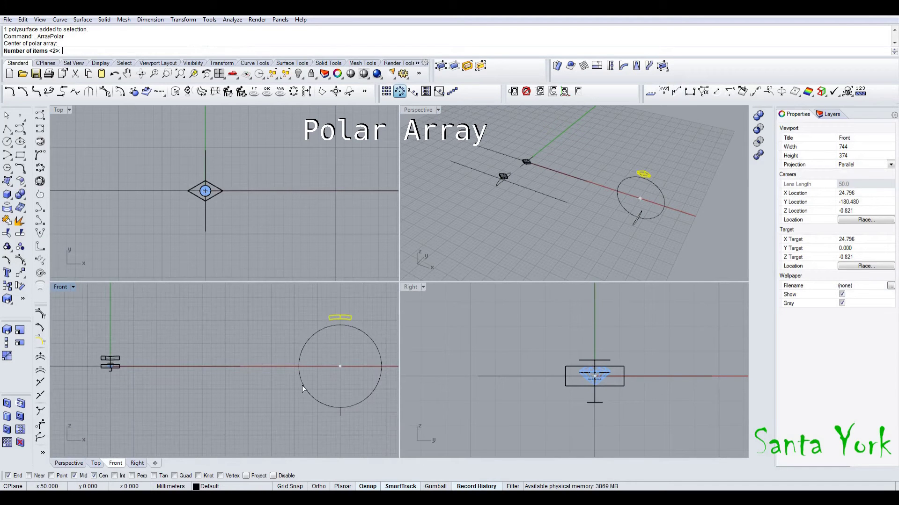
{"action": "type", "text": "14"}
{"action": "key", "text": "Return"}
{"action": "key", "text": "Return"}
{"action": "key", "text": "Return"}
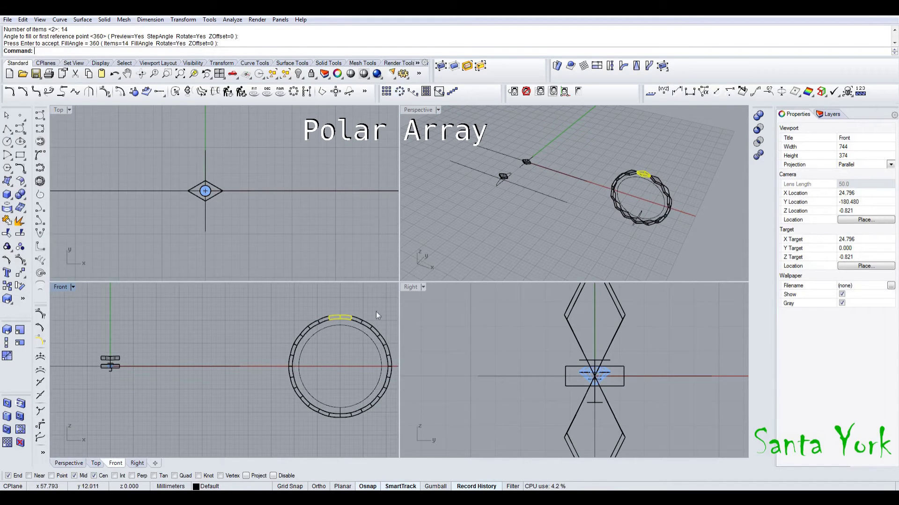
Examine how the arrayed rhombus pieces meet around the ring from several angles
{"action": "left_click", "coordinate": [572, 215]}
{"action": "scroll", "coordinate": [644, 220], "scroll_direction": "up", "scroll_amount": 10}
{"action": "scroll", "coordinate": [627, 243], "scroll_direction": "up", "scroll_amount": 5}
{"action": "scroll", "coordinate": [628, 254], "scroll_direction": "down", "scroll_amount": 5}
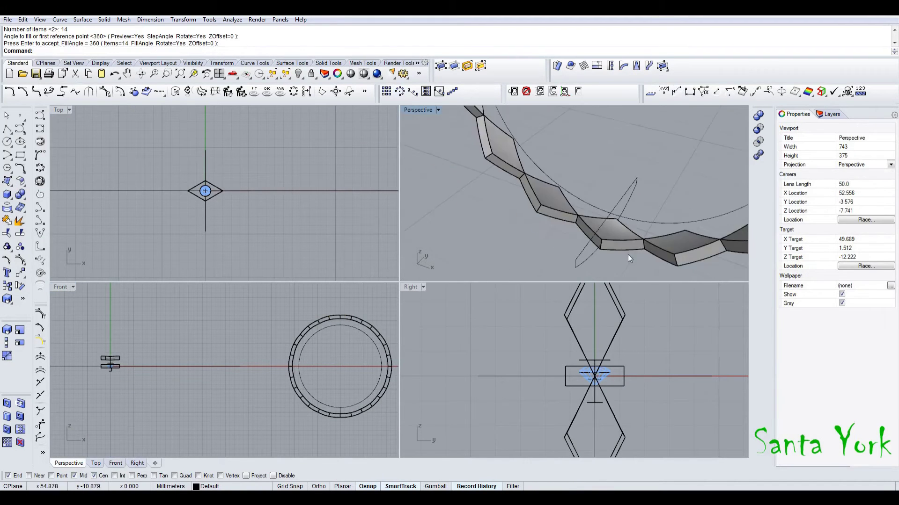
{"action": "scroll", "coordinate": [582, 209], "scroll_direction": "up", "scroll_amount": 6}
{"action": "scroll", "coordinate": [582, 209], "scroll_direction": "down", "scroll_amount": 12}
{"action": "right_click_drag", "start_coordinate": [588, 215], "coordinate": [627, 220]}
{"action": "scroll", "coordinate": [612, 161], "scroll_direction": "up", "scroll_amount": 5}
Undo the polar array and delete the ring piece, the domed piece and the original rhombus extrusion
{"action": "key", "text": "ctrl+z"}
{"action": "left_click", "coordinate": [586, 162]}
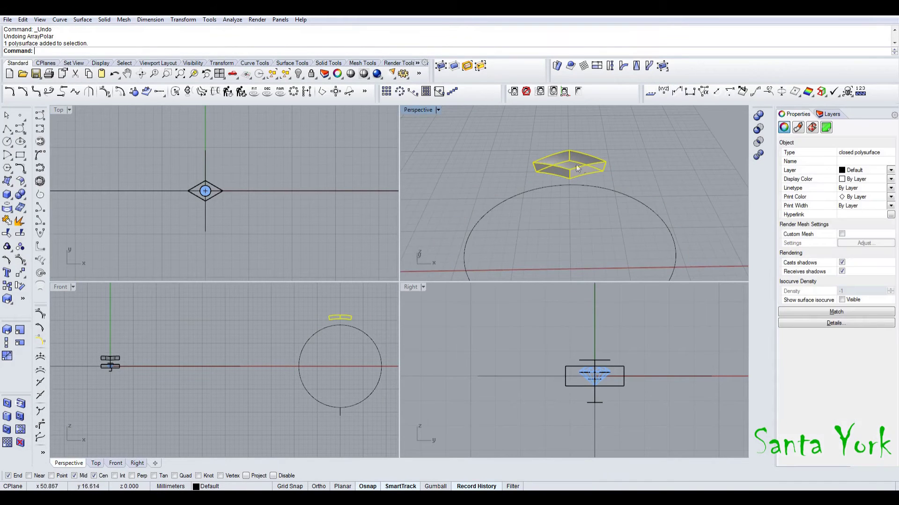
{"action": "scroll", "coordinate": [274, 198], "scroll_direction": "down", "scroll_amount": 5}
{"action": "scroll", "coordinate": [259, 195], "scroll_direction": "up", "scroll_amount": 8}
{"action": "key", "text": "Delete"}
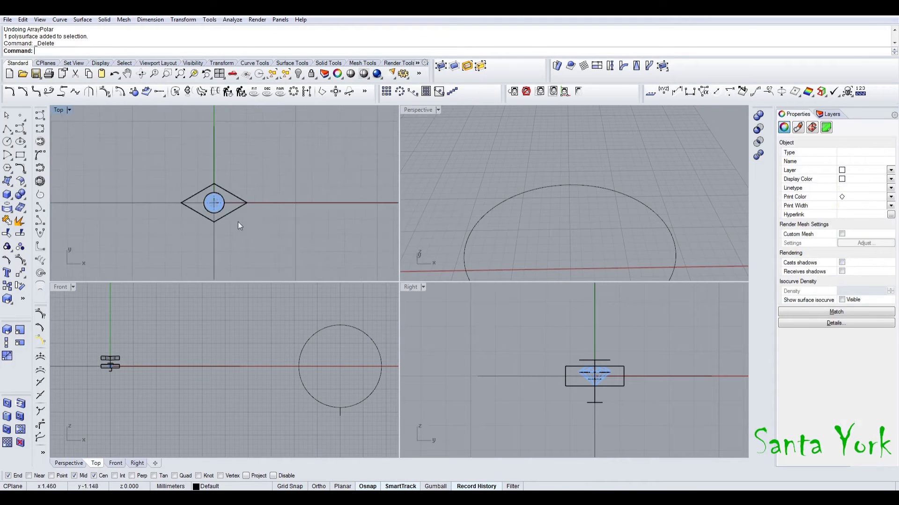
{"action": "scroll", "coordinate": [327, 171], "scroll_direction": "down", "scroll_amount": 5}
{"action": "scroll", "coordinate": [594, 192], "scroll_direction": "down", "scroll_amount": 7}
{"action": "scroll", "coordinate": [681, 197], "scroll_direction": "down", "scroll_amount": 4}
{"action": "scroll", "coordinate": [485, 230], "scroll_direction": "up", "scroll_amount": 7}
{"action": "left_click", "coordinate": [479, 229]}
{"action": "key", "text": "Delete"}
{"action": "scroll", "coordinate": [499, 176], "scroll_direction": "up", "scroll_amount": 11}
{"action": "left_click", "coordinate": [498, 175]}
{"action": "key", "text": "Delete"}
Offset the rhombus curve around the gem inward by 0.05 mm
{"action": "scroll", "coordinate": [278, 191], "scroll_direction": "up", "scroll_amount": 5}
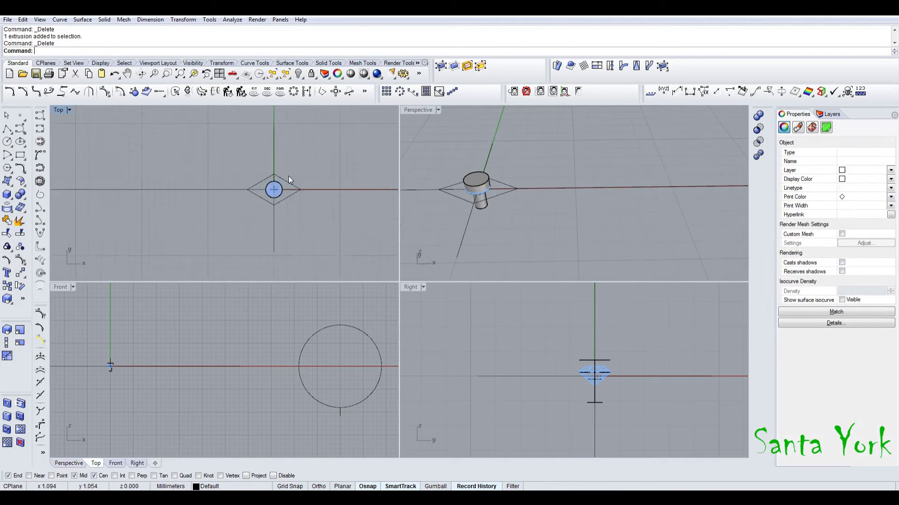
{"action": "left_click", "coordinate": [281, 187]}
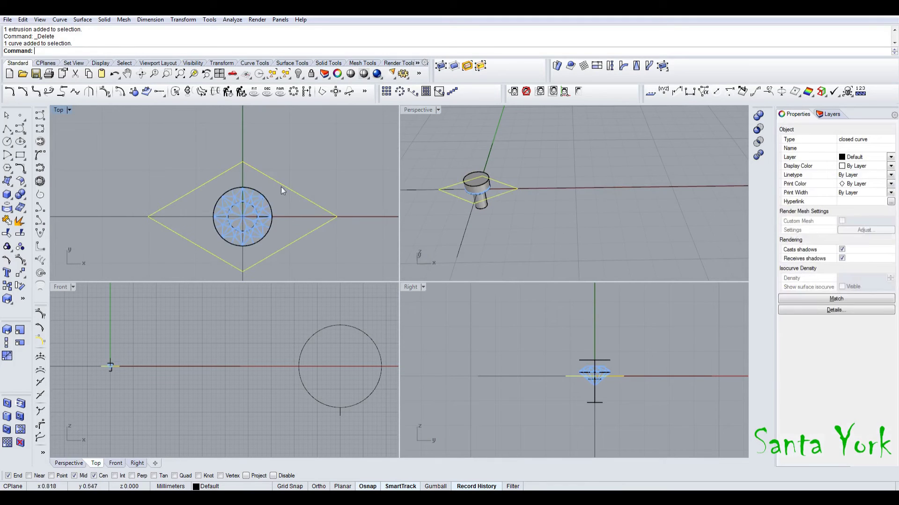
{"action": "left_click", "coordinate": [119, 93]}
{"action": "scroll", "coordinate": [205, 180], "scroll_direction": "up", "scroll_amount": 2}
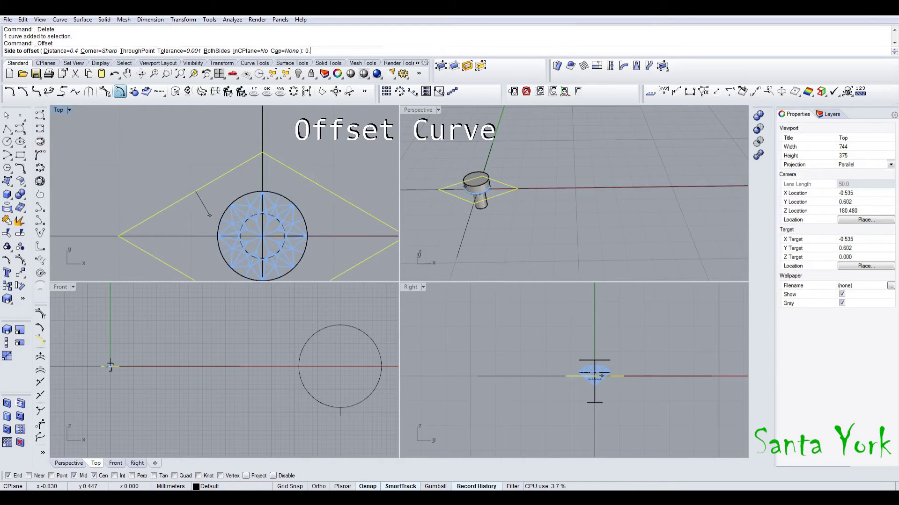
{"action": "key", "text": "Return"}
{"action": "left_click", "coordinate": [201, 199]}
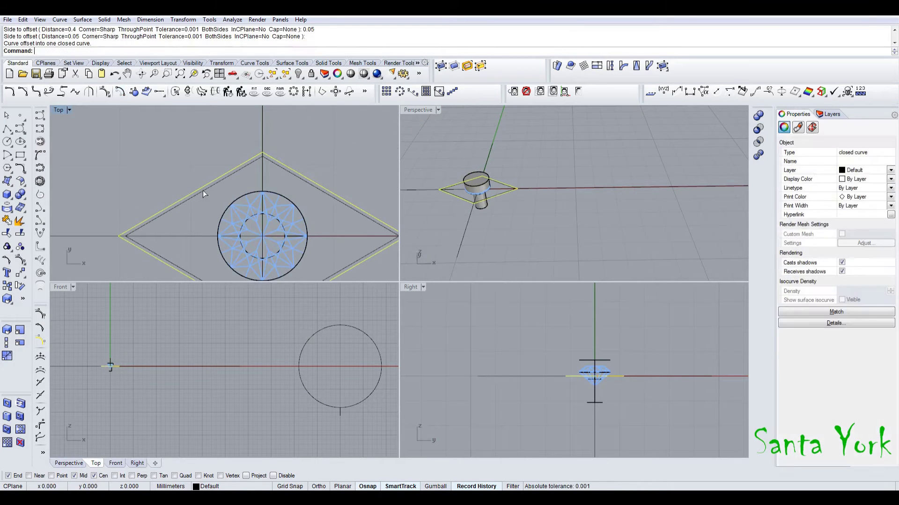
Offset the new inner rhombus inward by a further 0.3 mm
{"action": "type", "text": "3"}
{"action": "key", "text": "Return"}
{"action": "left_click", "coordinate": [202, 203]}
{"action": "right_click_drag", "start_coordinate": [219, 204], "coordinate": [220, 179]}
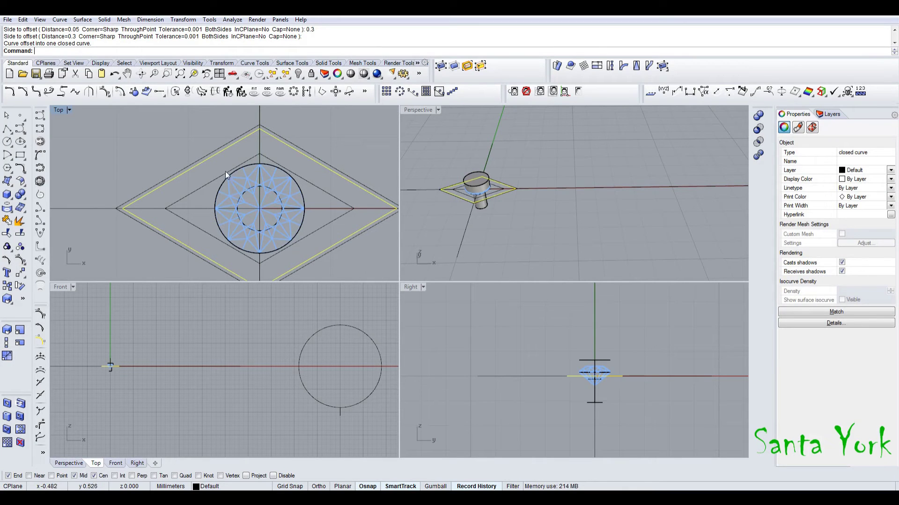
{"action": "right_click", "coordinate": [220, 164]}
{"action": "key", "text": "Escape"}
{"action": "left_click", "coordinate": [208, 168]}
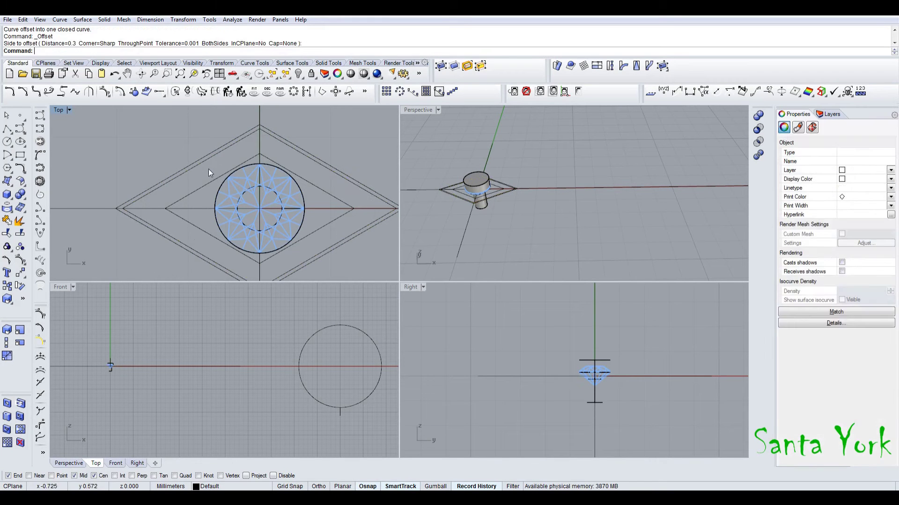
Draw an interpolated curve from the innermost rhombus's tip on the positive Y axis to its tip on the positive X axis
{"action": "right_click_drag", "start_coordinate": [241, 167], "coordinate": [223, 163]}
{"action": "left_click", "coordinate": [223, 163]}
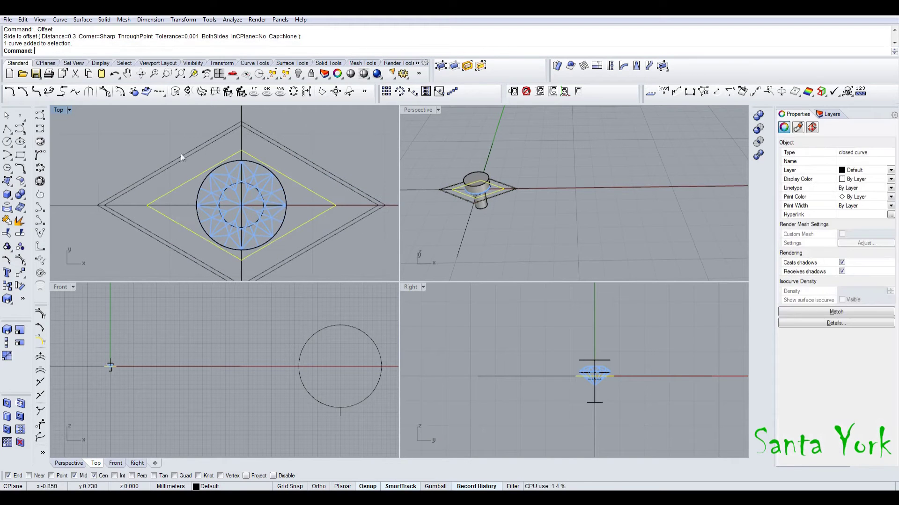
{"action": "left_click", "coordinate": [40, 128]}
{"action": "left_click", "coordinate": [241, 150]}
{"action": "left_click", "coordinate": [334, 205]}
{"action": "key", "text": "Return"}
{"action": "left_click", "coordinate": [318, 195]}
{"action": "key", "text": "Return"}
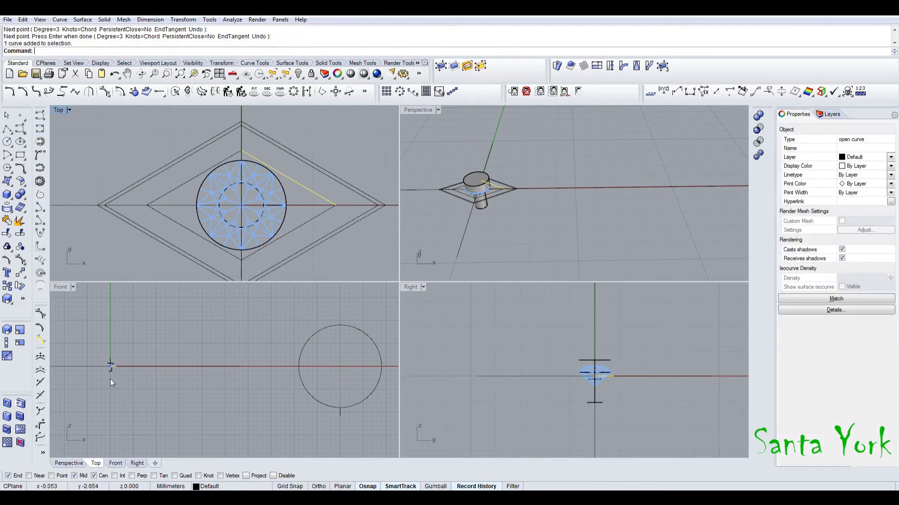
Turn on the curve's control points and move the first two so it starts level just outside the gem
{"action": "left_click", "coordinate": [21, 273]}
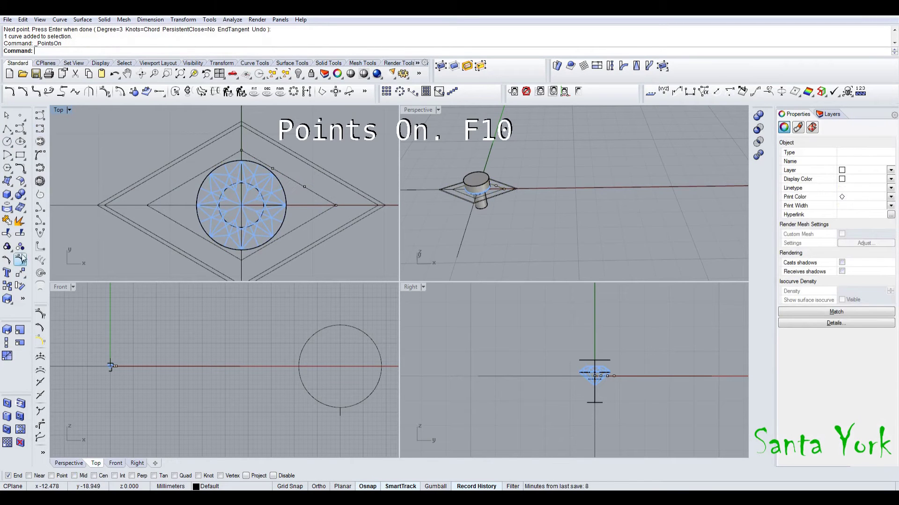
{"action": "scroll", "coordinate": [308, 190], "scroll_direction": "up", "scroll_amount": 3}
{"action": "left_click", "coordinate": [253, 158]}
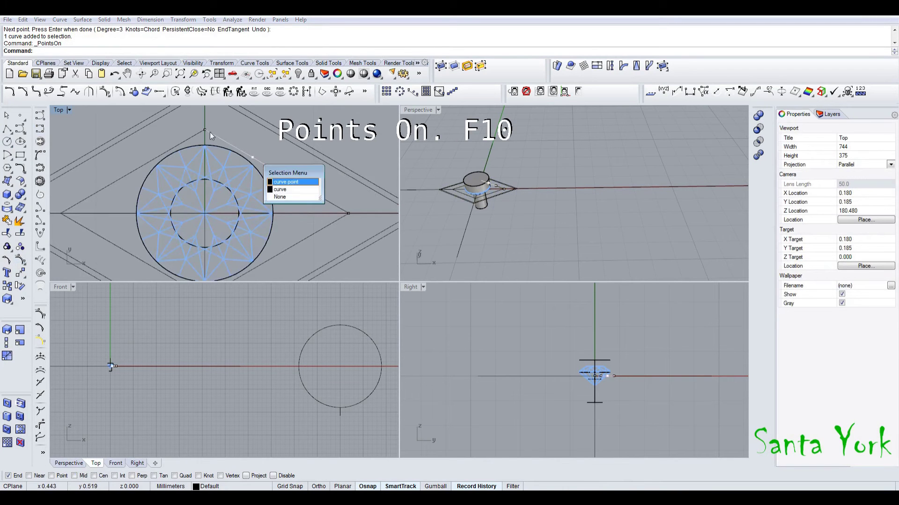
{"action": "left_click", "coordinate": [216, 132]}
{"action": "mouse_move", "coordinate": [254, 158]}
{"action": "left_mouse_down"}
{"action": "mouse_move", "coordinate": [215, 131]}
{"action": "mouse_move", "coordinate": [255, 130]}
{"action": "mouse_move", "coordinate": [257, 142]}
{"action": "left_mouse_up"}
{"action": "left_click", "coordinate": [205, 130], "text": "shift"}
{"action": "left_click", "coordinate": [255, 131]}
{"action": "scroll", "coordinate": [255, 130], "scroll_direction": "up", "scroll_amount": 4}
{"action": "key", "text": "Return"}
{"action": "left_click", "coordinate": [324, 215]}
{"action": "left_click_drag", "start_coordinate": [323, 216], "coordinate": [342, 214]}
Delete the innermost rhombus and turn off the curve's control points
{"action": "left_click", "coordinate": [267, 182]}
{"action": "scroll", "coordinate": [251, 142], "scroll_direction": "down", "scroll_amount": 8}
{"action": "key", "text": "Delete"}
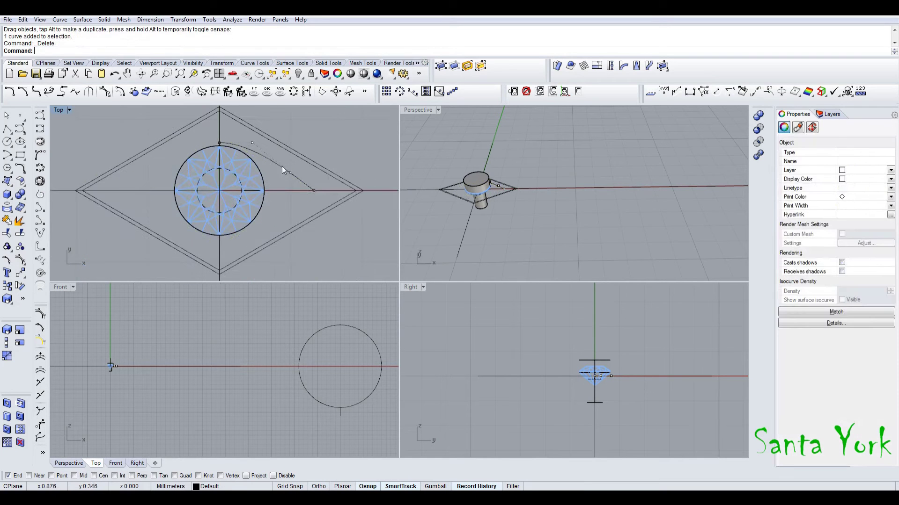
{"action": "key", "text": "Escape"}
Mirror the shaped curve across the X axis and both halves across the Y axis to outline an eye shape
{"action": "left_click", "coordinate": [281, 167]}
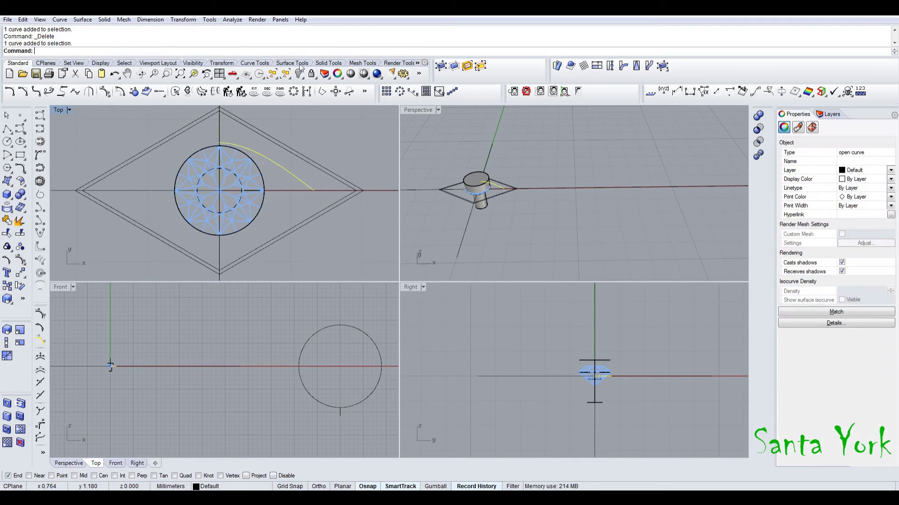
{"action": "left_click", "coordinate": [183, 20]}
{"action": "left_click", "coordinate": [192, 92]}
{"action": "left_click", "coordinate": [314, 190]}
{"action": "left_click", "coordinate": [363, 212]}
{"action": "left_click", "coordinate": [292, 208], "text": "shift"}
{"action": "right_click", "coordinate": [262, 235]}
{"action": "left_click", "coordinate": [219, 239]}
{"action": "left_click", "coordinate": [244, 266]}
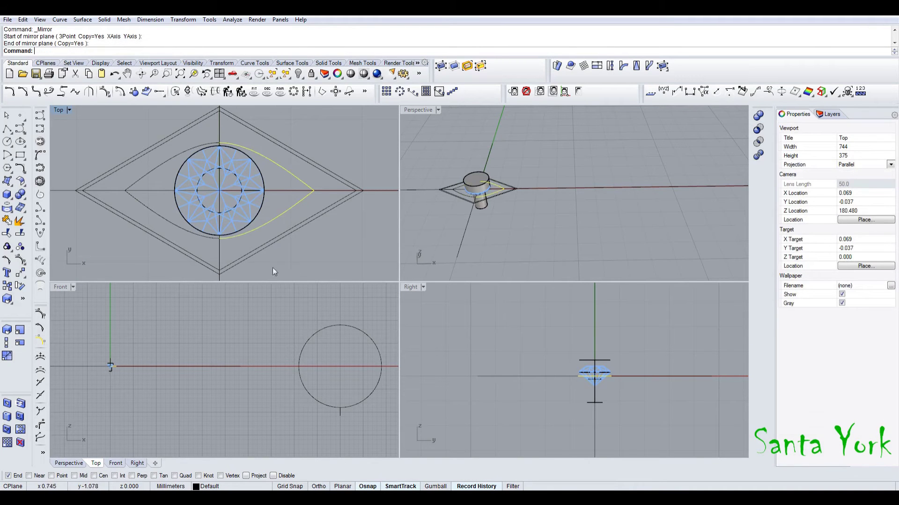
Adjust the original curve's two middle control points, one towards the Y axis and the other outward, with the mirrored copies following through history
{"action": "left_click", "coordinate": [289, 177]}
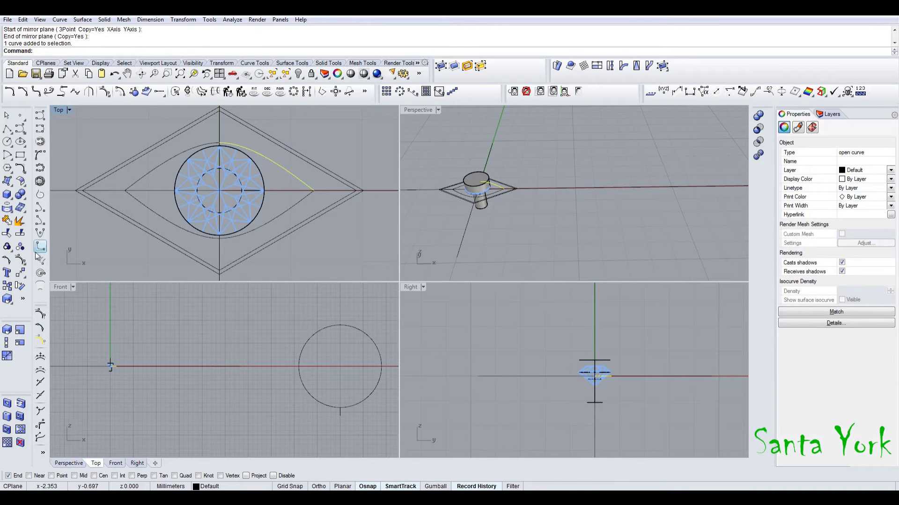
{"action": "left_click", "coordinate": [21, 263]}
{"action": "scroll", "coordinate": [281, 154], "scroll_direction": "up", "scroll_amount": 3}
{"action": "left_click", "coordinate": [243, 134]}
{"action": "left_click_drag", "start_coordinate": [242, 134], "coordinate": [234, 136], "text": "shift"}
{"action": "left_click_drag", "start_coordinate": [301, 181], "coordinate": [309, 194]}
{"action": "scroll", "coordinate": [312, 194], "scroll_direction": "down", "scroll_amount": 4}
{"action": "key", "text": "ctrl+z"}
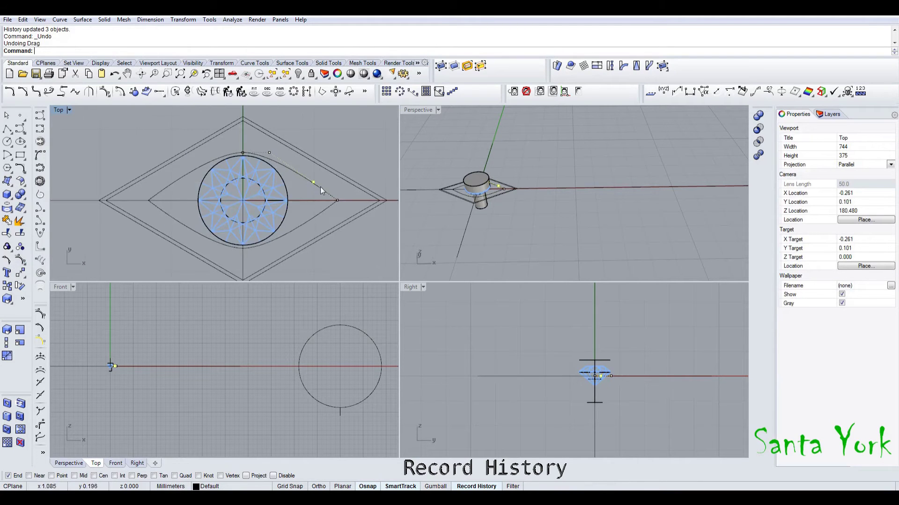
{"action": "scroll", "coordinate": [311, 182], "scroll_direction": "up", "scroll_amount": 4}
{"action": "left_click_drag", "start_coordinate": [312, 181], "coordinate": [322, 182]}
{"action": "scroll", "coordinate": [326, 183], "scroll_direction": "down", "scroll_amount": 8}
{"action": "scroll", "coordinate": [329, 185], "scroll_direction": "up", "scroll_amount": 6}
Try to offset the shaped curve outward by 0.3 mm
{"action": "left_click", "coordinate": [188, 91]}
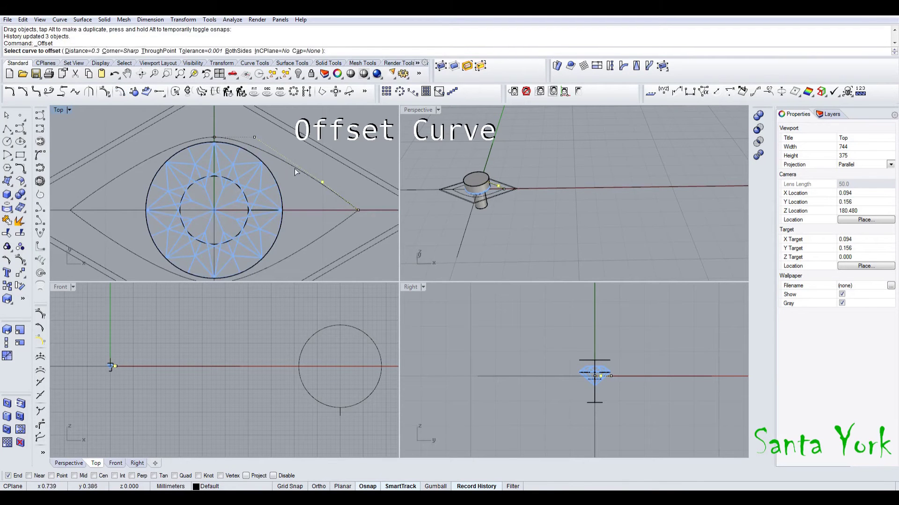
{"action": "left_click", "coordinate": [297, 167]}
{"action": "left_click", "coordinate": [298, 156]}
{"action": "scroll", "coordinate": [299, 156], "scroll_direction": "down", "scroll_amount": 3}
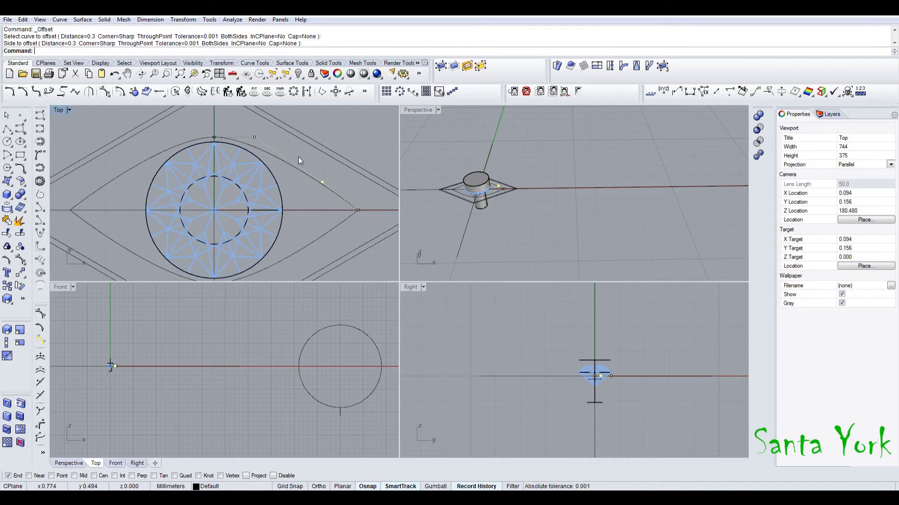
{"action": "scroll", "coordinate": [303, 175], "scroll_direction": "up", "scroll_amount": 3}
{"action": "left_click", "coordinate": [294, 156]}
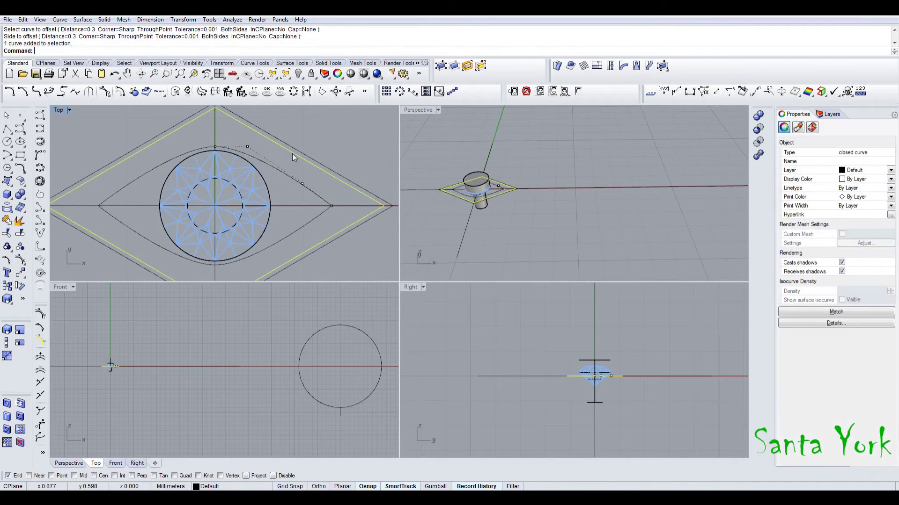
{"action": "key", "text": "Escape"}
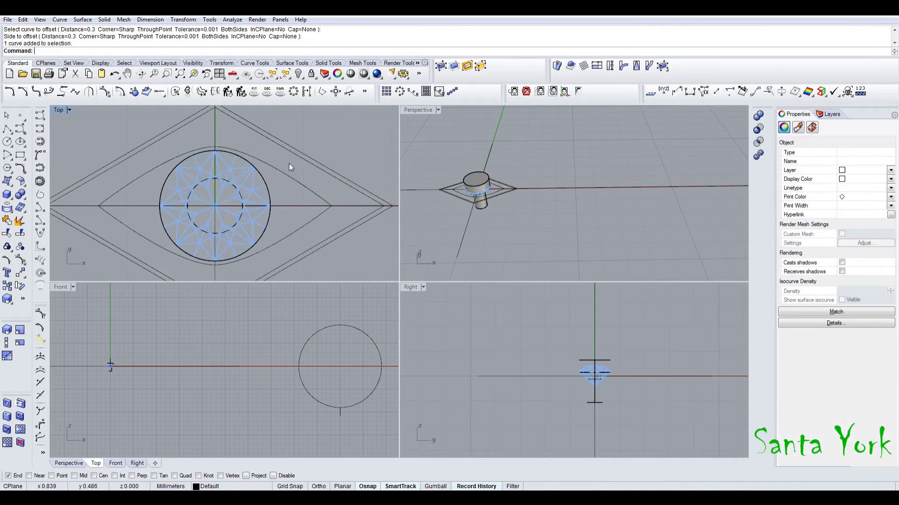
Delete the four curves forming the eye shape around the gem
{"action": "left_click", "coordinate": [293, 181]}
{"action": "left_click", "coordinate": [190, 150]}
{"action": "left_click", "coordinate": [141, 234]}
{"action": "key", "text": "Delete"}
Offset the inner of the two remaining rhombi inward by 0.3 mm around the gem
{"action": "left_click", "coordinate": [316, 169]}
{"action": "left_click", "coordinate": [159, 91]}
{"action": "left_click", "coordinate": [155, 176]}
{"action": "key", "text": "Escape"}
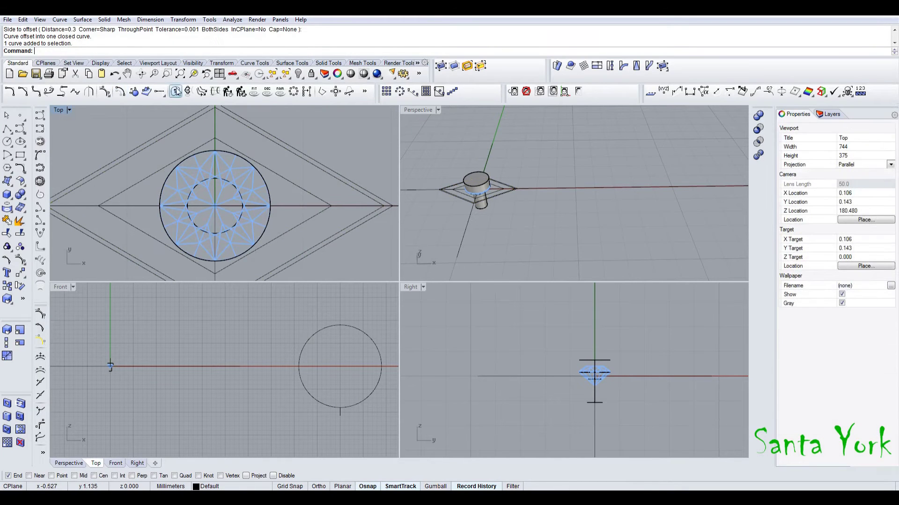
Offset the innermost rhombus inward by 0.4 mm so the new one lies inside the gem's outline
{"action": "left_click", "coordinate": [300, 75]}
{"action": "left_click", "coordinate": [299, 187]}
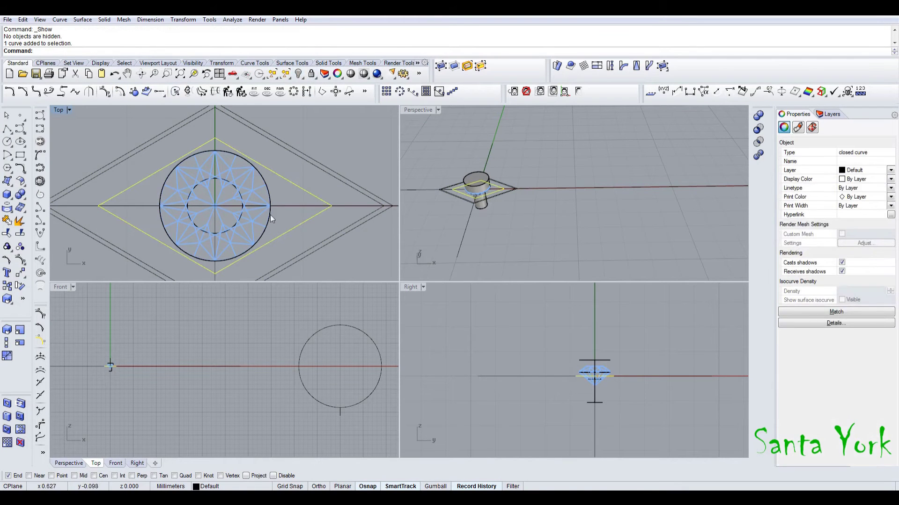
{"action": "left_click", "coordinate": [121, 92]}
{"action": "left_click", "coordinate": [187, 190]}
{"action": "key", "text": "ctrl+z"}
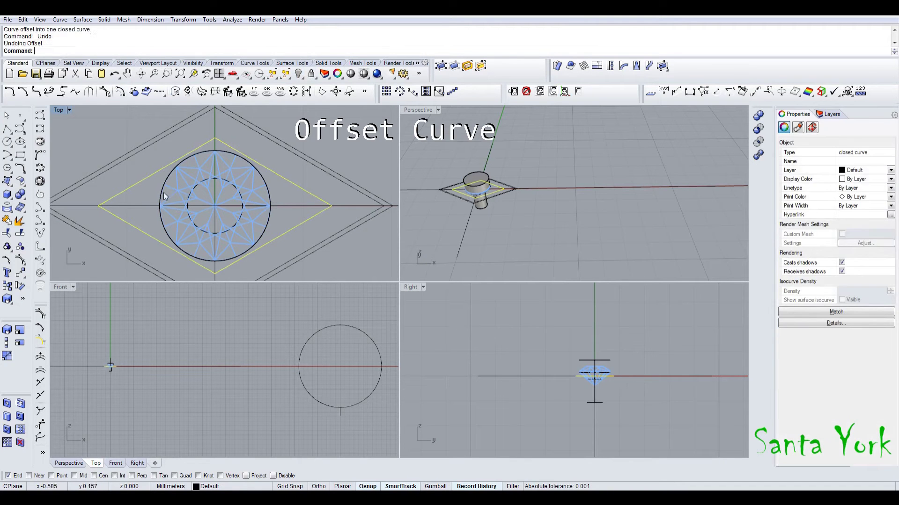
{"action": "right_click", "coordinate": [187, 190]}
{"action": "type", "text": "0.4"}
{"action": "key", "text": "Return"}
{"action": "left_click", "coordinate": [179, 197]}
Extrude the inner of the two outermost rhombi straight into a solid, 0.4 mm to both sides
{"action": "scroll", "coordinate": [197, 192], "scroll_direction": "up", "scroll_amount": 4}
{"action": "right_click_drag", "start_coordinate": [123, 361], "coordinate": [233, 361]}
{"action": "scroll", "coordinate": [233, 357], "scroll_direction": "up", "scroll_amount": 12}
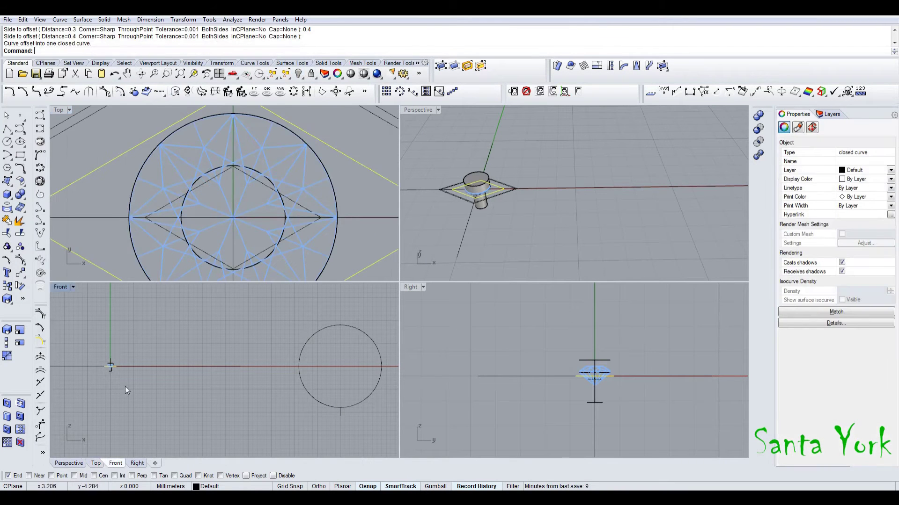
{"action": "right_click_drag", "start_coordinate": [185, 210], "coordinate": [260, 194]}
{"action": "scroll", "coordinate": [259, 194], "scroll_direction": "down", "scroll_amount": 12}
{"action": "left_click", "coordinate": [232, 168]}
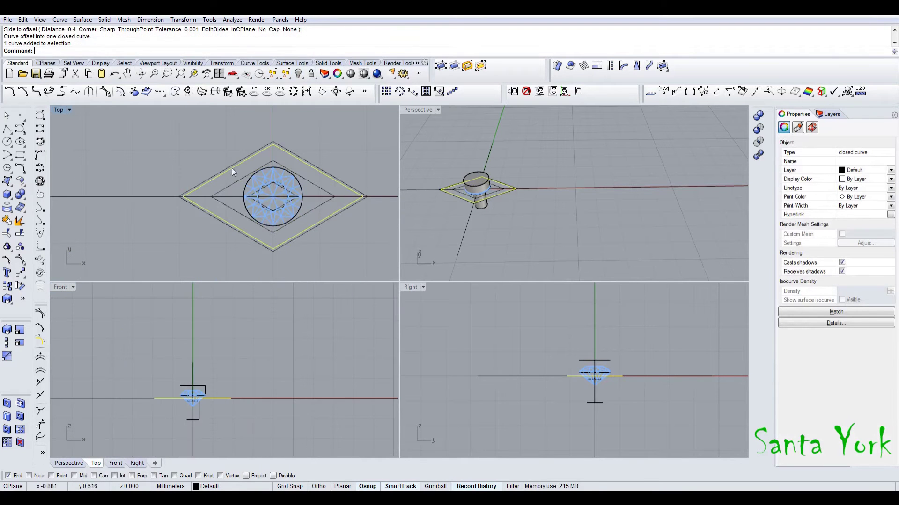
{"action": "left_click", "coordinate": [105, 20]}
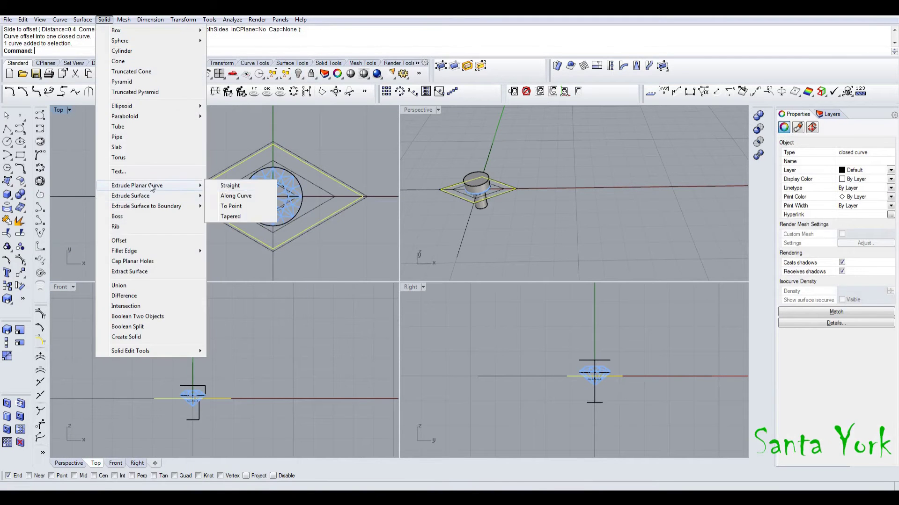
{"action": "left_click", "coordinate": [225, 186]}
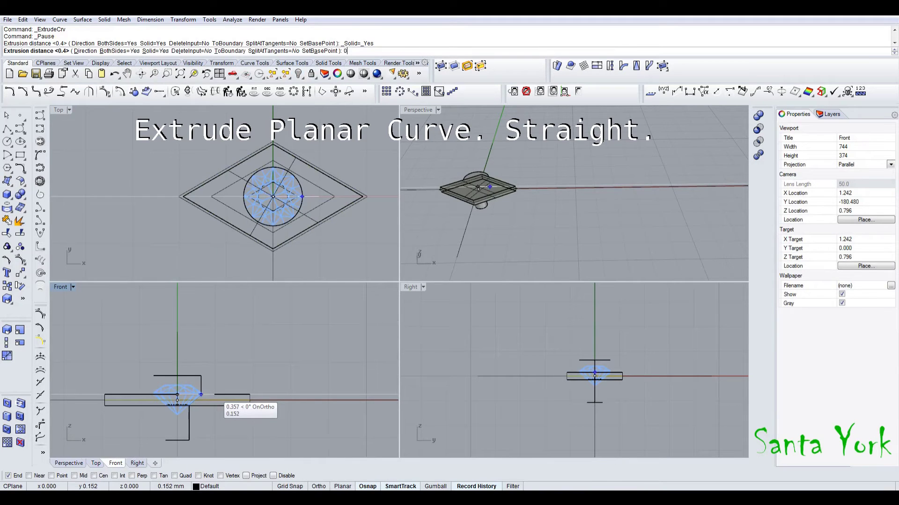
{"action": "key", "text": "Return"}
Raise the middle rhombus just outside the gem by 0.3 mm along the vertical axis
{"action": "scroll", "coordinate": [218, 385], "scroll_direction": "up", "scroll_amount": 5}
{"action": "right_click_drag", "start_coordinate": [445, 213], "coordinate": [510, 243]}
{"action": "scroll", "coordinate": [507, 242], "scroll_direction": "up", "scroll_amount": 5}
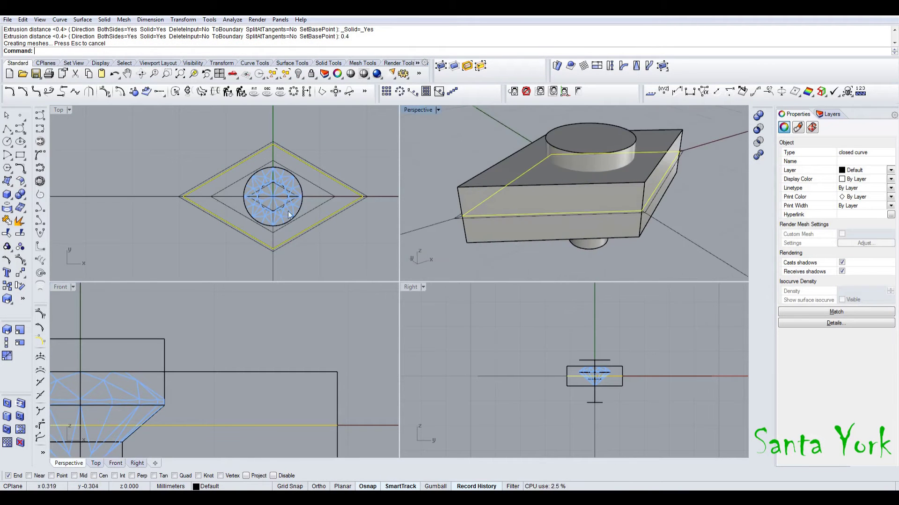
{"action": "scroll", "coordinate": [322, 196], "scroll_direction": "up", "scroll_amount": 6}
{"action": "left_click", "coordinate": [324, 183]}
{"action": "left_click_drag", "start_coordinate": [238, 425], "coordinate": [242, 408]}
{"action": "type", "text": "0.3"}
{"action": "key", "text": "Return"}
Loft a surface between the small innermost rhombus and the raised rhombus
{"action": "left_click", "coordinate": [258, 195]}
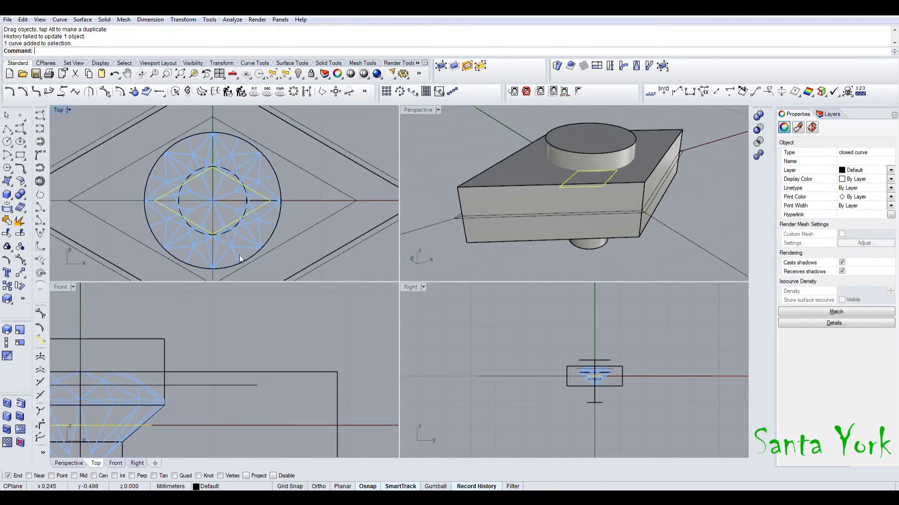
{"action": "right_click_drag", "start_coordinate": [189, 406], "coordinate": [254, 377]}
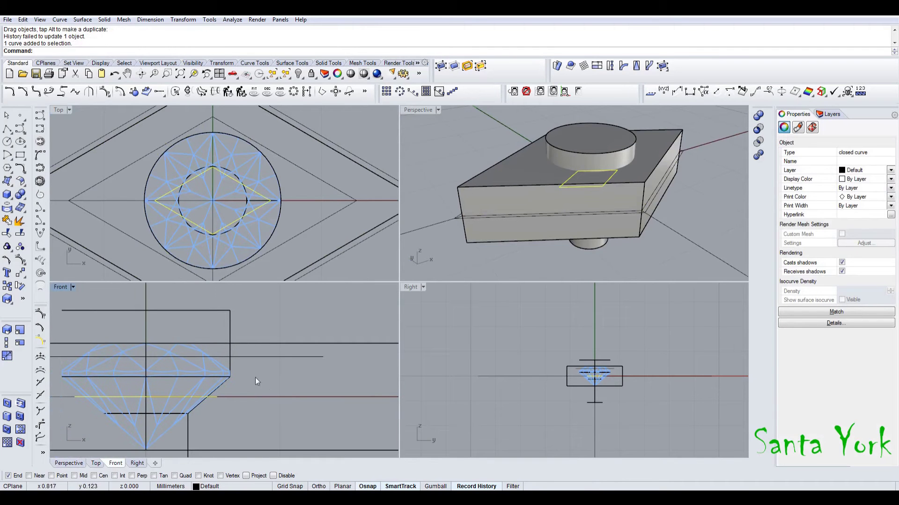
{"action": "left_click", "coordinate": [327, 216]}
{"action": "left_click", "coordinate": [82, 19]}
{"action": "left_click", "coordinate": [89, 40]}
{"action": "key", "text": "Return"}
{"action": "key", "text": "Return"}
Extrude the raised rhombus straight up 0.1 mm with Solid=No and BothSides=No
{"action": "left_click", "coordinate": [283, 354]}
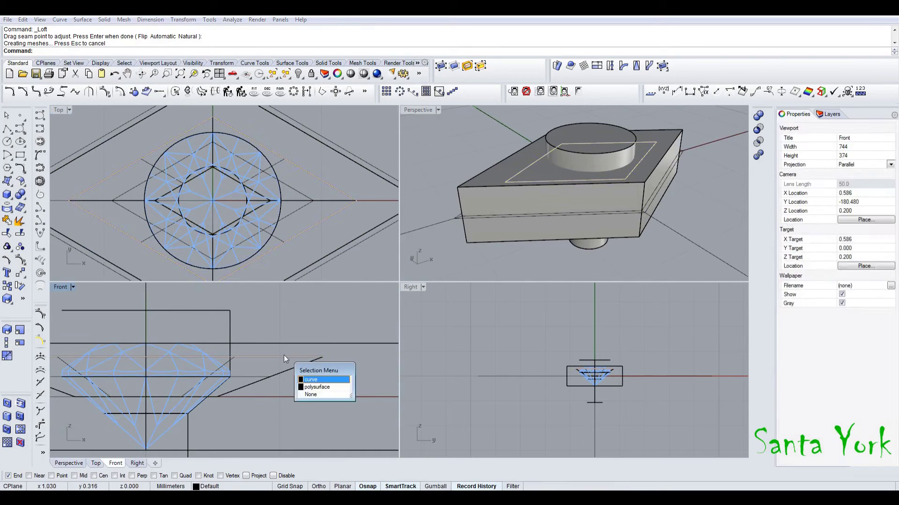
{"action": "left_click", "coordinate": [311, 379]}
{"action": "left_click", "coordinate": [104, 19]}
{"action": "mouse_move", "coordinate": [157, 186]}
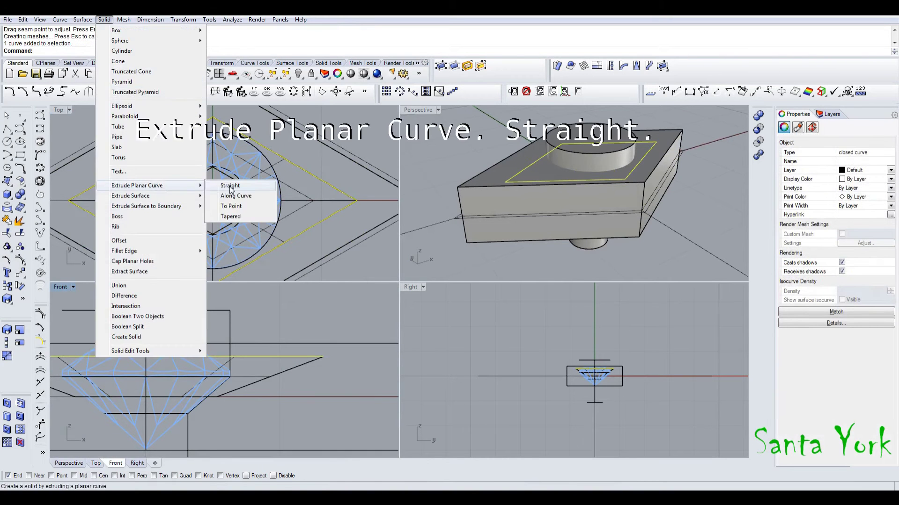
{"action": "left_click", "coordinate": [229, 186]}
{"action": "left_click", "coordinate": [156, 51]}
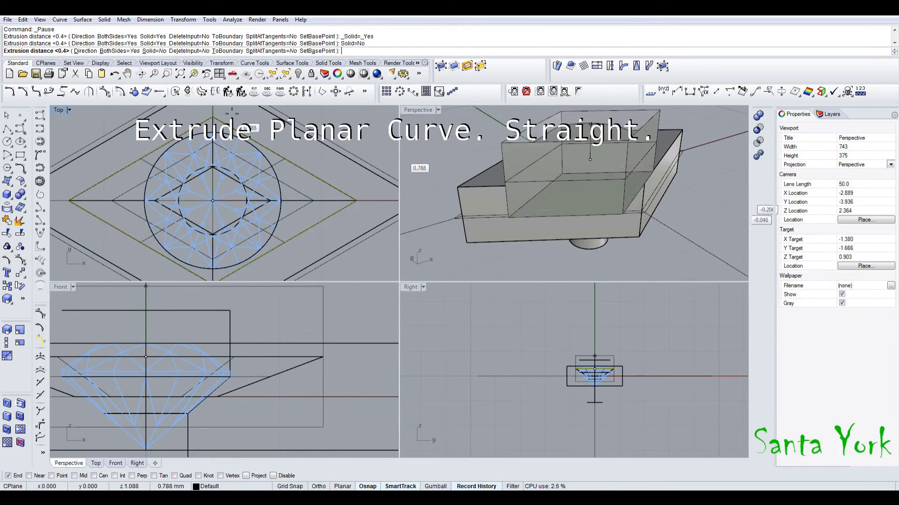
{"action": "left_click", "coordinate": [119, 50]}
{"action": "left_click", "coordinate": [631, 147]}
Join the lofted surface with the short extrusion above it and cap the planar holes to form a closed cutter
{"action": "left_click", "coordinate": [270, 381], "text": "shift"}
{"action": "left_click", "coordinate": [321, 351], "text": "shift"}
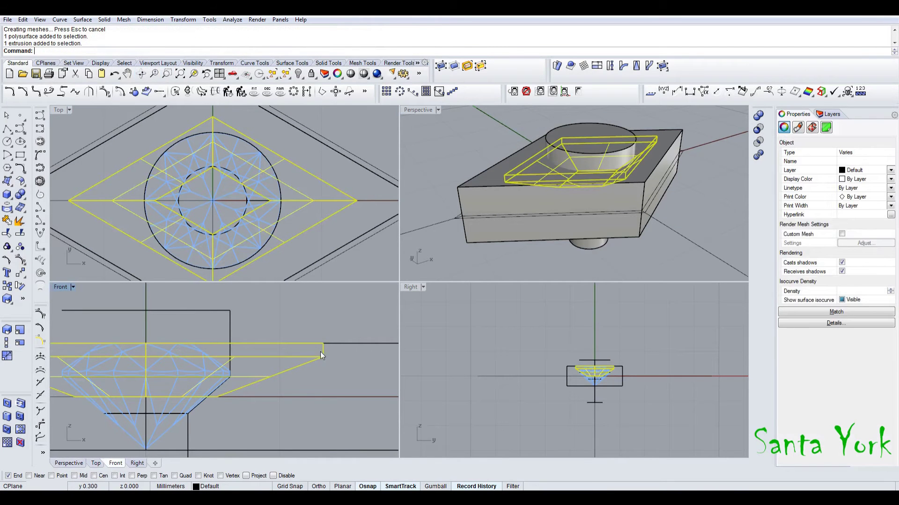
{"action": "left_click", "coordinate": [7, 220]}
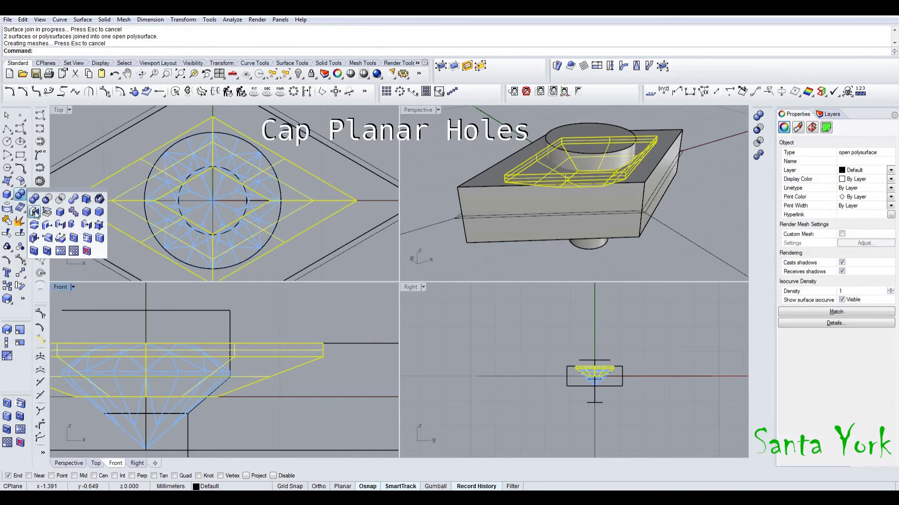
Subtract the capped cutter from the rhombus block with Boolean Difference
{"action": "left_click", "coordinate": [487, 201]}
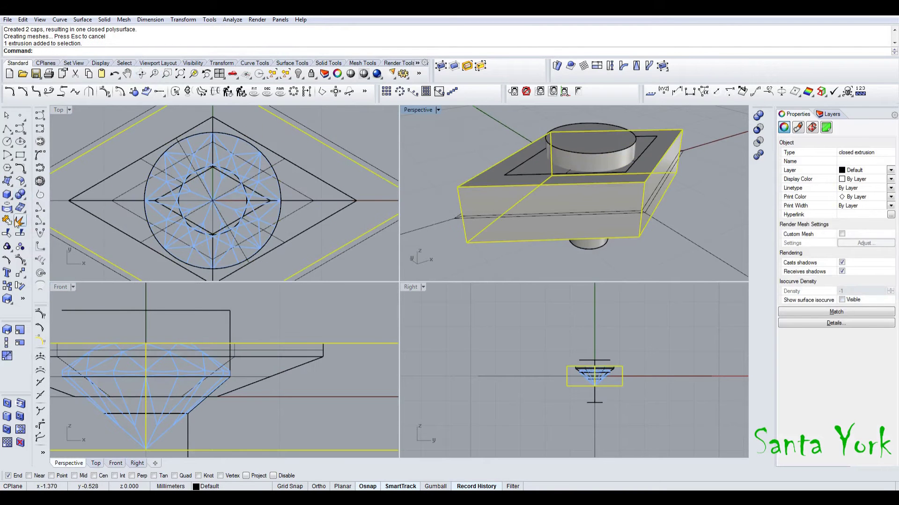
{"action": "left_click", "coordinate": [21, 195]}
{"action": "left_click", "coordinate": [523, 175]}
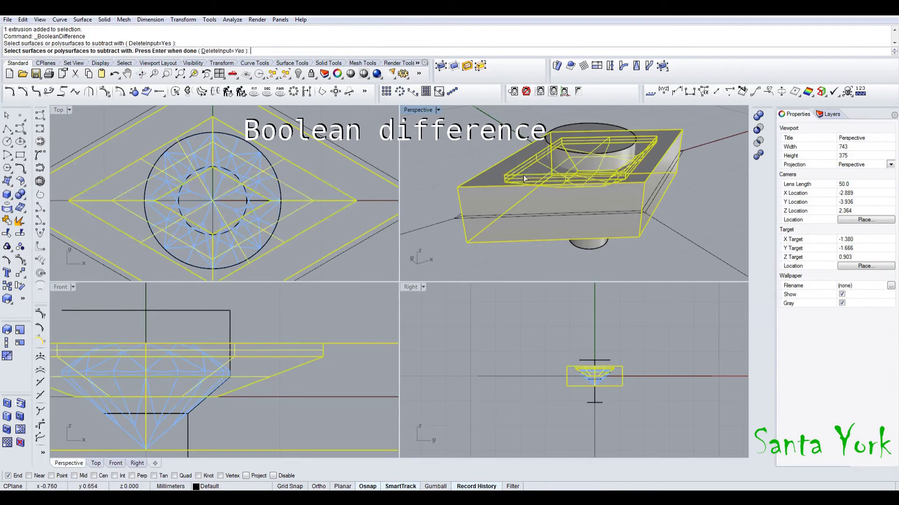
{"action": "key", "text": "Return"}
Examine the recess cut into the rhombus block from several angles
{"action": "left_click", "coordinate": [486, 189]}
{"action": "right_click_drag", "start_coordinate": [487, 189], "coordinate": [502, 243]}
{"action": "left_click", "coordinate": [501, 243]}
{"action": "scroll", "coordinate": [577, 259], "scroll_direction": "down", "scroll_amount": 6}
{"action": "scroll", "coordinate": [622, 178], "scroll_direction": "up", "scroll_amount": 5}
{"action": "right_click_drag", "start_coordinate": [623, 177], "coordinate": [519, 243]}
{"action": "scroll", "coordinate": [527, 190], "scroll_direction": "down", "scroll_amount": 6}
{"action": "scroll", "coordinate": [573, 210], "scroll_direction": "up", "scroll_amount": 8}
Copy the two outermost rhombus curves twice in a row along the Y axis, joining tip to tip
{"action": "left_click", "coordinate": [511, 232]}
{"action": "left_click", "coordinate": [538, 256]}
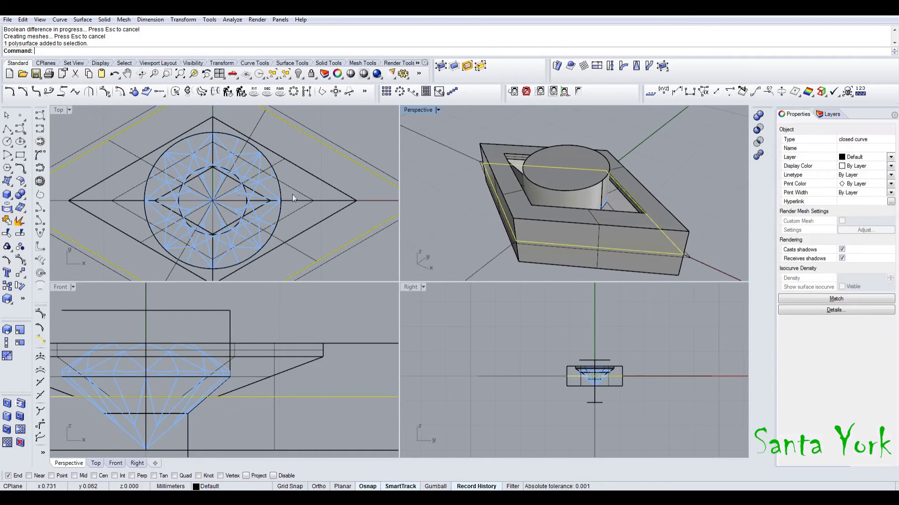
{"action": "scroll", "coordinate": [561, 218], "scroll_direction": "down", "scroll_amount": 3}
{"action": "scroll", "coordinate": [527, 237], "scroll_direction": "up", "scroll_amount": 3}
{"action": "left_click", "coordinate": [517, 215], "text": "shift"}
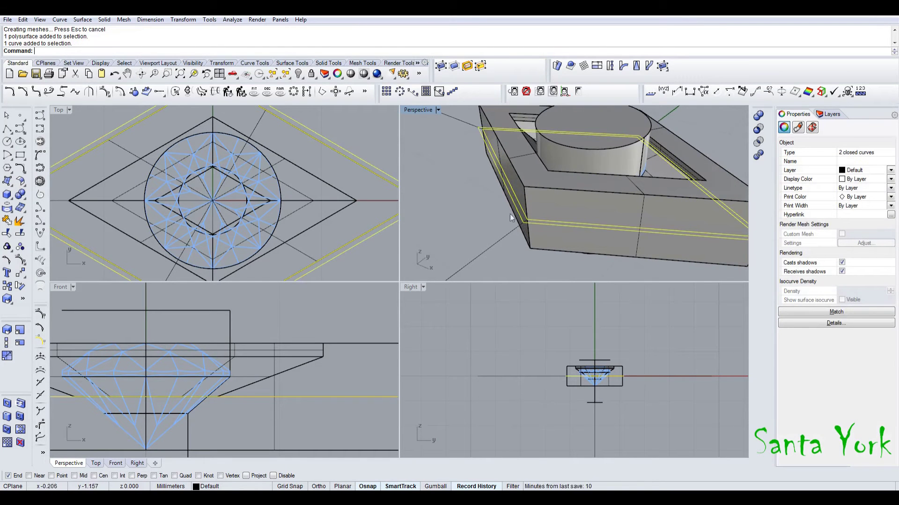
{"action": "left_click", "coordinate": [7, 286]}
{"action": "scroll", "coordinate": [590, 201], "scroll_direction": "down", "scroll_amount": 4}
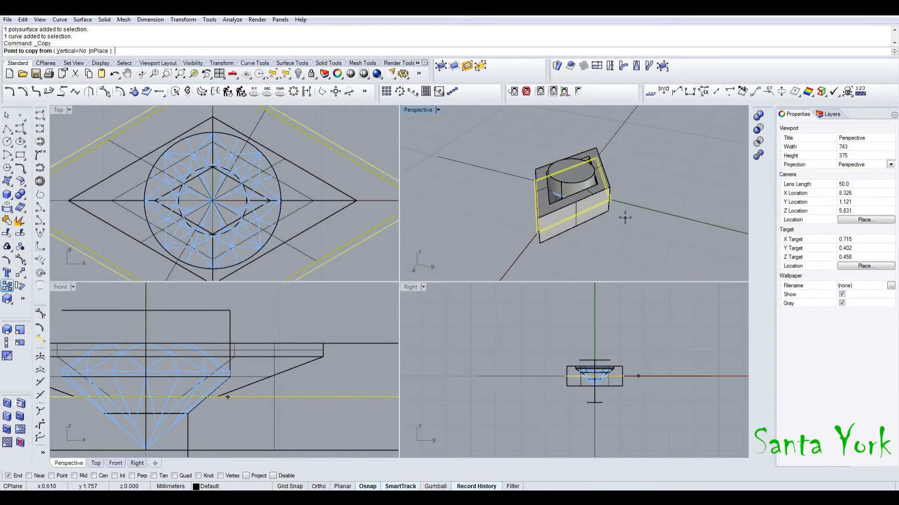
{"action": "left_click", "coordinate": [611, 201]}
{"action": "right_click_drag", "start_coordinate": [613, 201], "coordinate": [676, 210]}
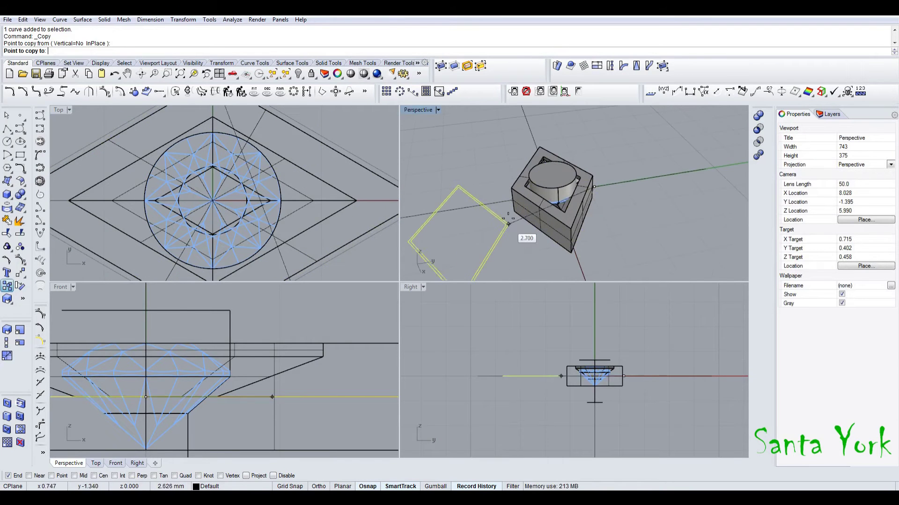
{"action": "left_click", "coordinate": [510, 201]}
{"action": "right_click_drag", "start_coordinate": [510, 200], "coordinate": [585, 187], "text": "shift"}
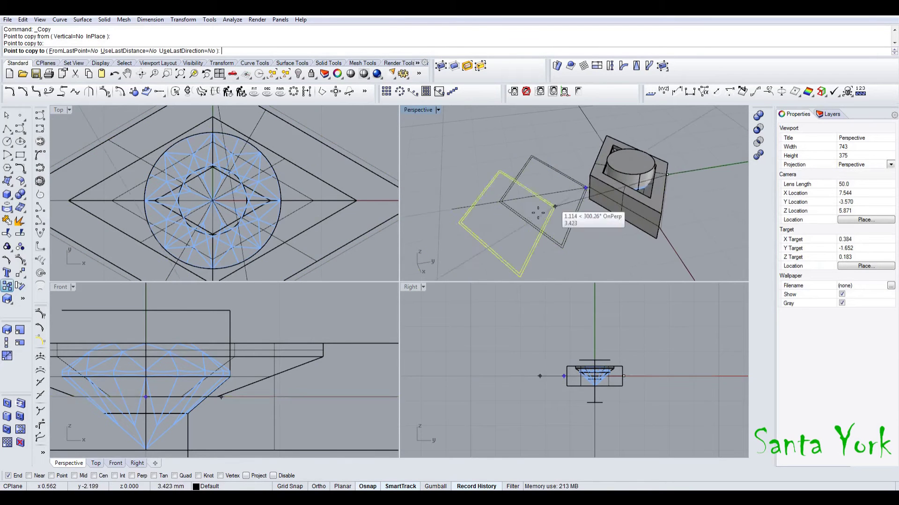
{"action": "left_click", "coordinate": [496, 202]}
{"action": "key", "text": "Return"}
Draw a straight line parallel to X across the middle of the farthest rhombus pair, extending past both side corners
{"action": "scroll", "coordinate": [297, 207], "scroll_direction": "down", "scroll_amount": 4}
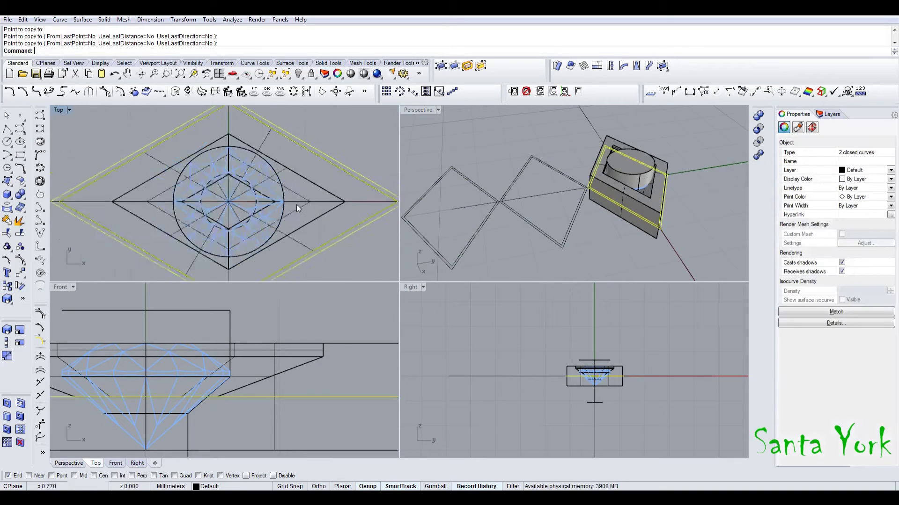
{"action": "scroll", "coordinate": [278, 254], "scroll_direction": "up", "scroll_amount": 6}
{"action": "left_click", "coordinate": [322, 237]}
{"action": "scroll", "coordinate": [282, 168], "scroll_direction": "down", "scroll_amount": 3}
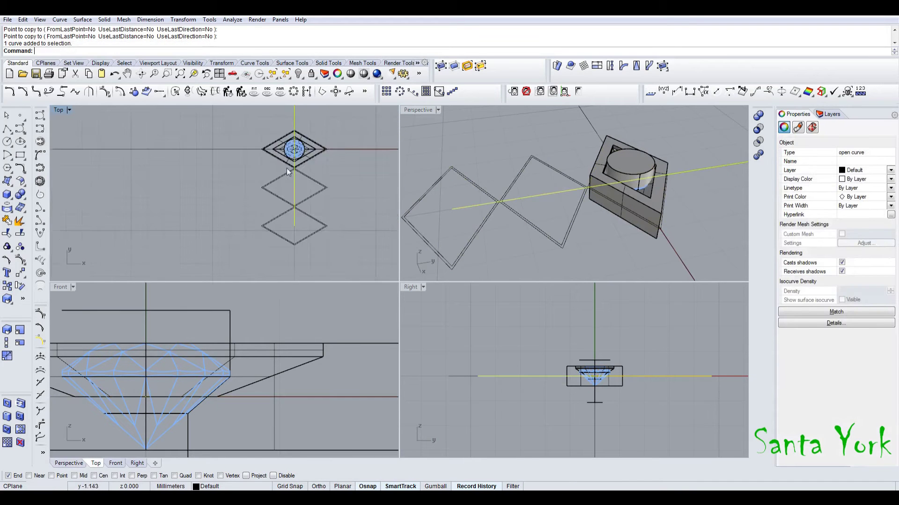
{"action": "scroll", "coordinate": [297, 225], "scroll_direction": "up", "scroll_amount": 3}
{"action": "left_click", "coordinate": [7, 129]}
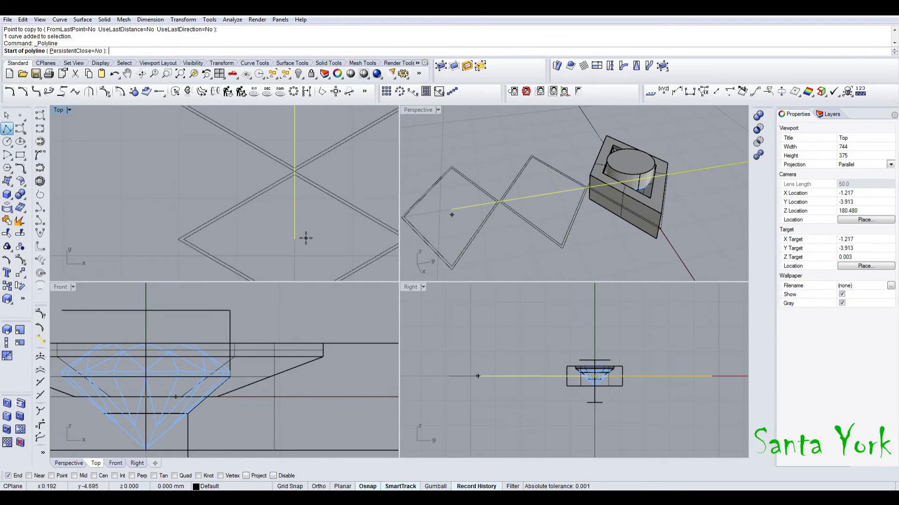
{"action": "left_click", "coordinate": [159, 240]}
{"action": "scroll", "coordinate": [158, 239], "scroll_direction": "down", "scroll_amount": 2}
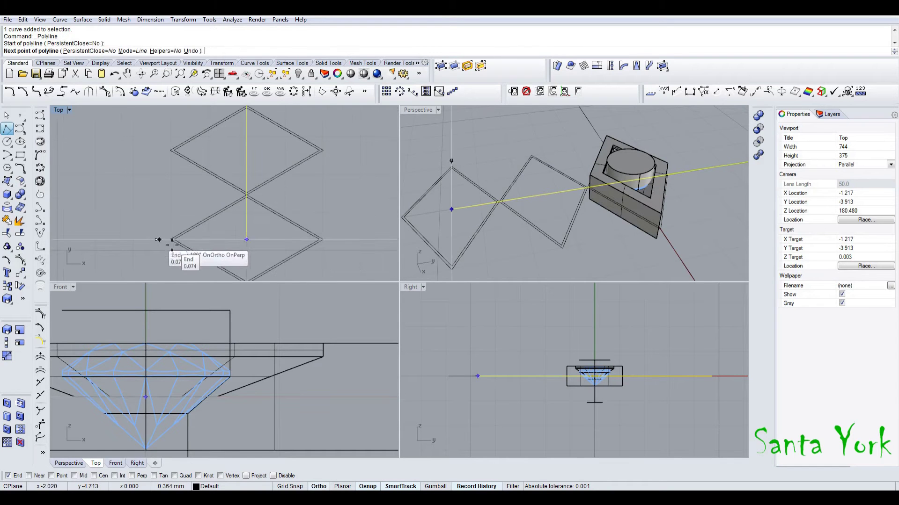
{"action": "left_click", "coordinate": [359, 240]}
{"action": "key", "text": "Return"}
Trim the farthest inner rhombus and the crossing line against each other to leave a triangle, and join it into one closed curve
{"action": "left_click", "coordinate": [314, 249]}
{"action": "scroll", "coordinate": [338, 214], "scroll_direction": "up", "scroll_amount": 2}
{"action": "scroll", "coordinate": [361, 241], "scroll_direction": "down", "scroll_amount": 2}
{"action": "left_click", "coordinate": [345, 252]}
{"action": "left_click", "coordinate": [369, 257]}
{"action": "scroll", "coordinate": [337, 245], "scroll_direction": "down", "scroll_amount": 5}
{"action": "scroll", "coordinate": [338, 245], "scroll_direction": "up", "scroll_amount": 8}
{"action": "scroll", "coordinate": [356, 248], "scroll_direction": "up", "scroll_amount": 2}
{"action": "left_click", "coordinate": [369, 248]}
{"action": "left_click", "coordinate": [367, 254]}
{"action": "left_click", "coordinate": [7, 233]}
{"action": "scroll", "coordinate": [287, 200], "scroll_direction": "down", "scroll_amount": 4}
{"action": "left_click", "coordinate": [322, 227]}
{"action": "left_click", "coordinate": [342, 223]}
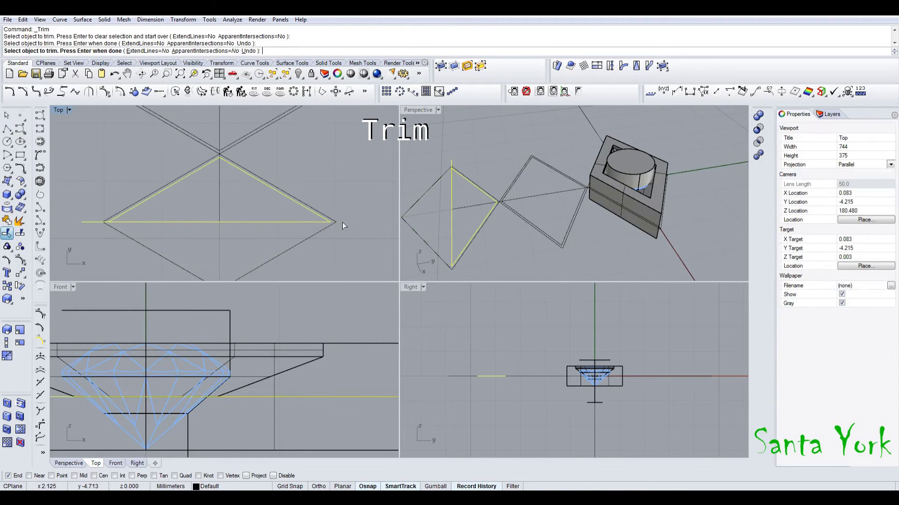
{"action": "left_click", "coordinate": [87, 223]}
{"action": "left_click", "coordinate": [7, 220]}
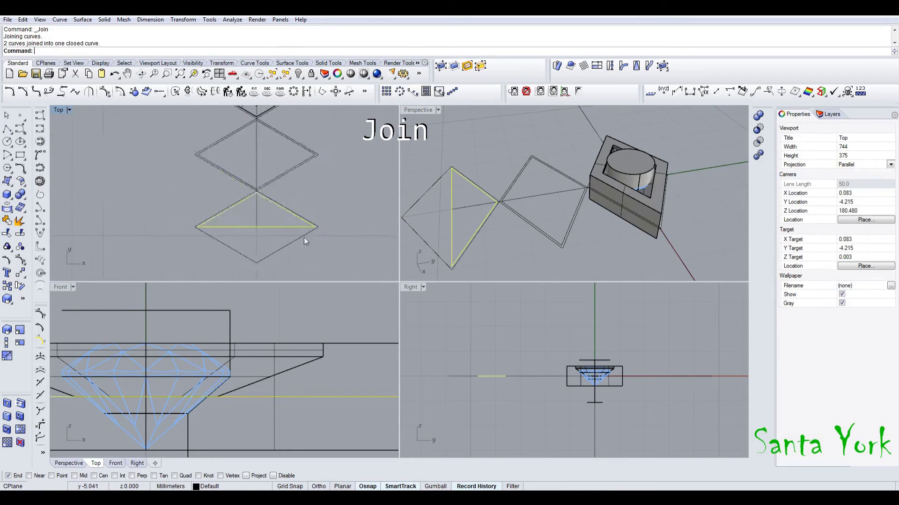
Delete the inner rhombus of the first copied pair, next to the block
{"action": "scroll", "coordinate": [297, 230], "scroll_direction": "down", "scroll_amount": 9}
{"action": "scroll", "coordinate": [309, 186], "scroll_direction": "up", "scroll_amount": 7}
{"action": "left_click", "coordinate": [309, 185]}
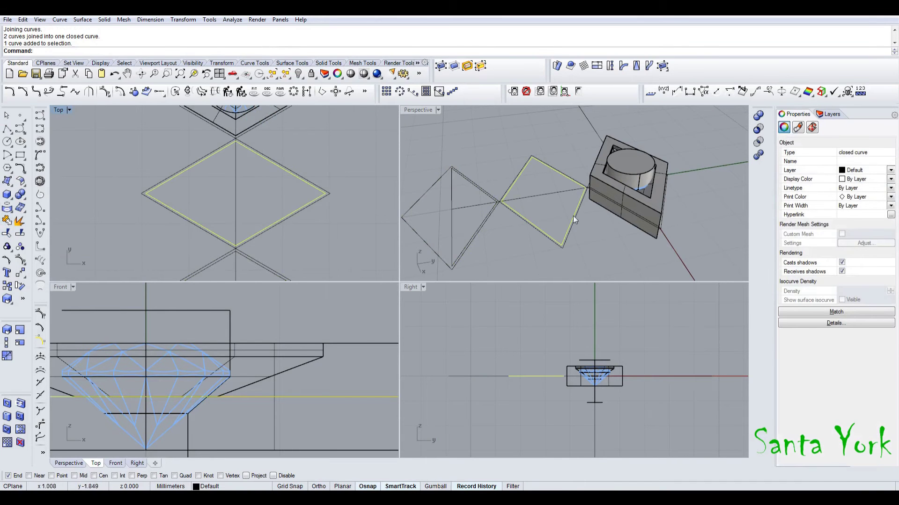
{"action": "key", "text": "Delete"}
Fillet the rhombus block's outer top edges and vertical corner edges with a 0.15 mm radius
{"action": "scroll", "coordinate": [611, 198], "scroll_direction": "up", "scroll_amount": 3}
{"action": "left_click", "coordinate": [19, 194]}
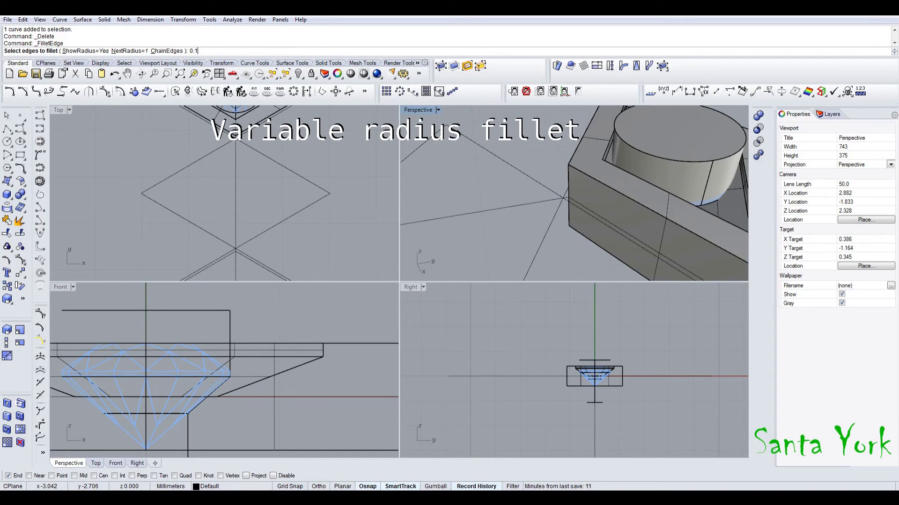
{"action": "left_click", "coordinate": [578, 167]}
{"action": "scroll", "coordinate": [577, 167], "scroll_direction": "down", "scroll_amount": 9}
{"action": "scroll", "coordinate": [625, 156], "scroll_direction": "up", "scroll_amount": 7}
{"action": "left_click", "coordinate": [641, 151]}
{"action": "left_click", "coordinate": [650, 173]}
{"action": "right_click_drag", "start_coordinate": [650, 173], "coordinate": [599, 250]}
{"action": "left_click", "coordinate": [680, 200]}
{"action": "right_click_drag", "start_coordinate": [439, 232], "coordinate": [464, 220]}
{"action": "scroll", "coordinate": [476, 225], "scroll_direction": "down", "scroll_amount": 5}
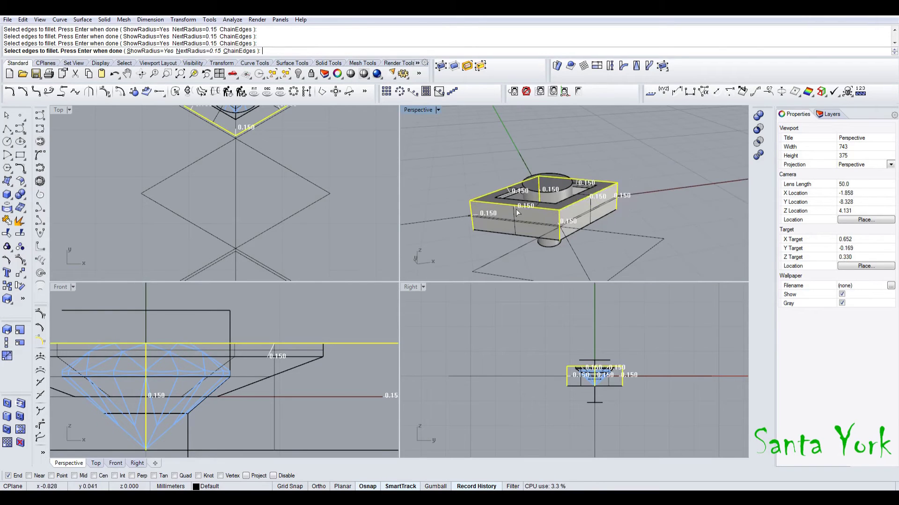
{"action": "key", "text": "Return"}
{"action": "key", "text": "Return"}
Extrude the closed triangle straight up 0.4 mm as a one-sided solid, level with the rhombus block's top
{"action": "right_click_drag", "start_coordinate": [549, 231], "coordinate": [580, 249]}
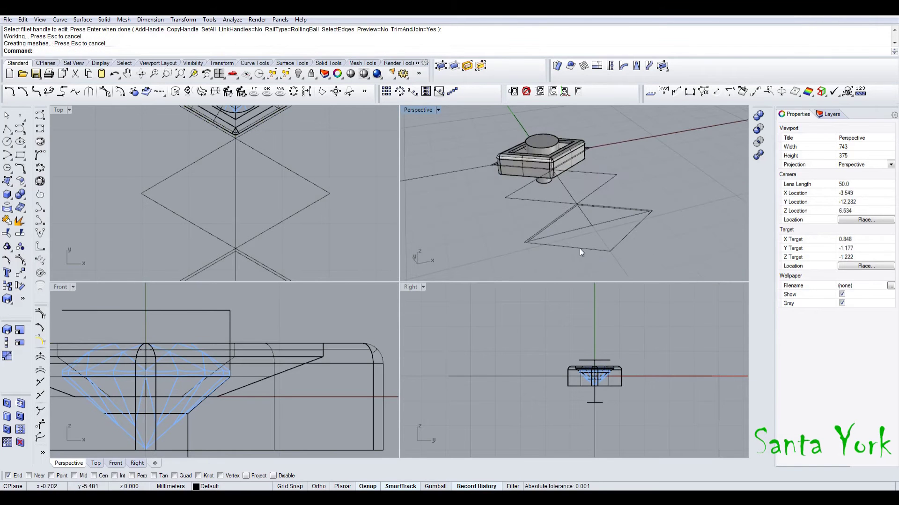
{"action": "left_click", "coordinate": [580, 248]}
{"action": "left_click", "coordinate": [103, 19]}
{"action": "mouse_move", "coordinate": [154, 185]}
{"action": "left_click", "coordinate": [223, 185]}
{"action": "key", "text": "Return"}
{"action": "key", "text": "ctrl+z"}
{"action": "scroll", "coordinate": [501, 159], "scroll_direction": "up", "scroll_amount": 7}
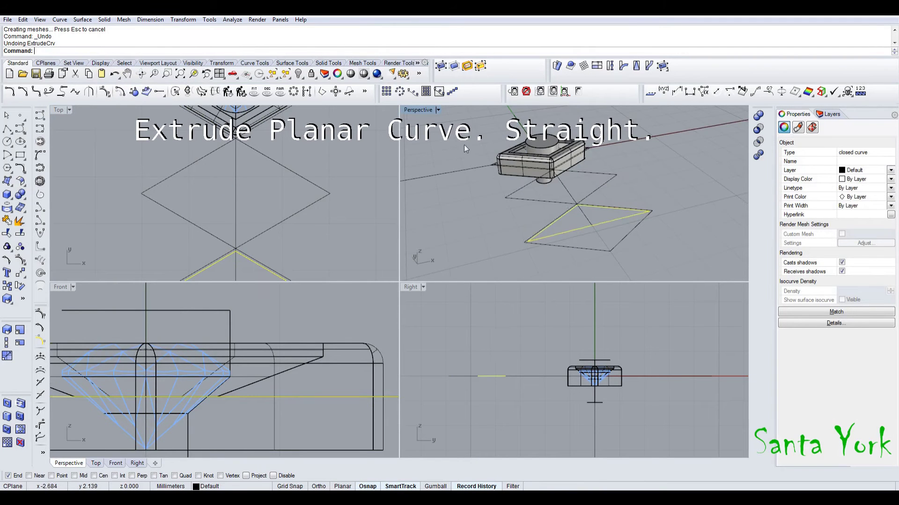
{"action": "right_click", "coordinate": [501, 174]}
{"action": "left_click", "coordinate": [503, 162]}
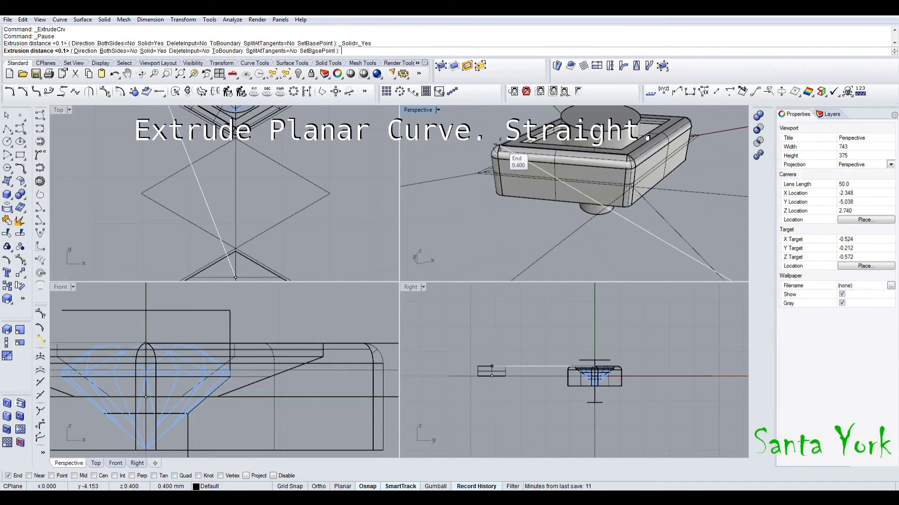
Scale the triangular solid vertically in one dimension to a 0.6 mm height, keeping its top face fixed
{"action": "scroll", "coordinate": [516, 142], "scroll_direction": "down", "scroll_amount": 4}
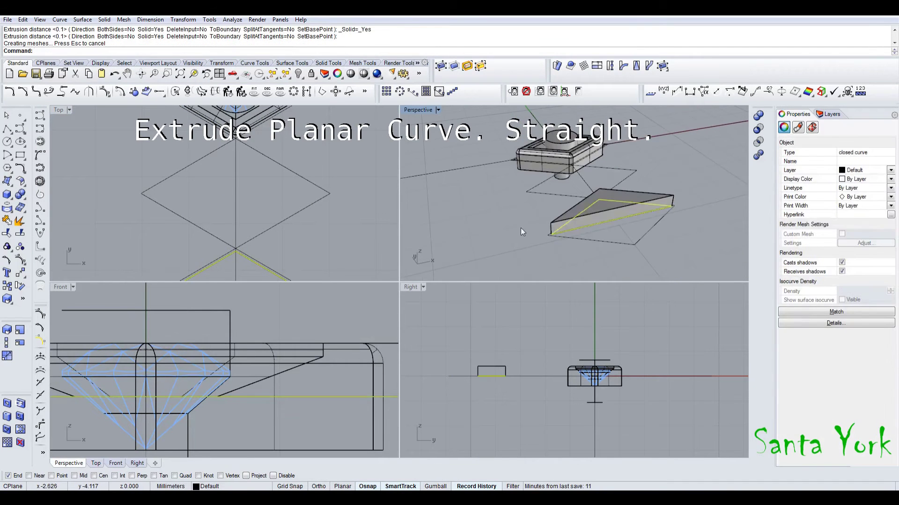
{"action": "left_click", "coordinate": [575, 218]}
{"action": "left_click", "coordinate": [7, 343]}
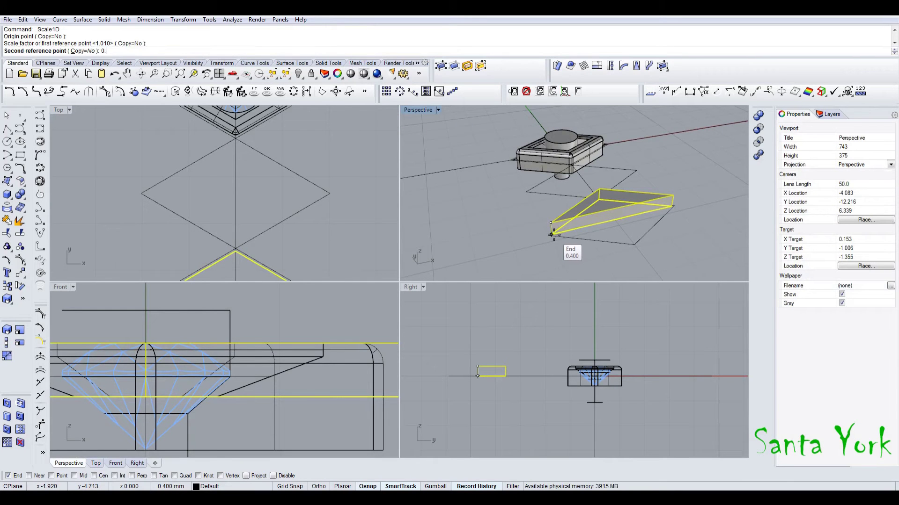
{"action": "type", "text": "0.6"}
{"action": "key", "text": "Return"}
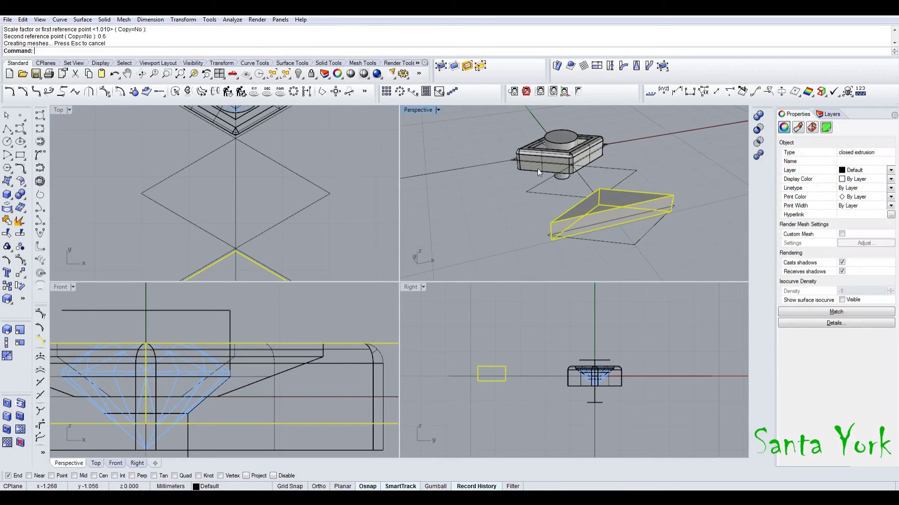
Draw a horizontal line in the Right view from the triangular solid's lower corner past the far side of the rhombus block
{"action": "left_click", "coordinate": [512, 195]}
{"action": "left_click", "coordinate": [7, 128]}
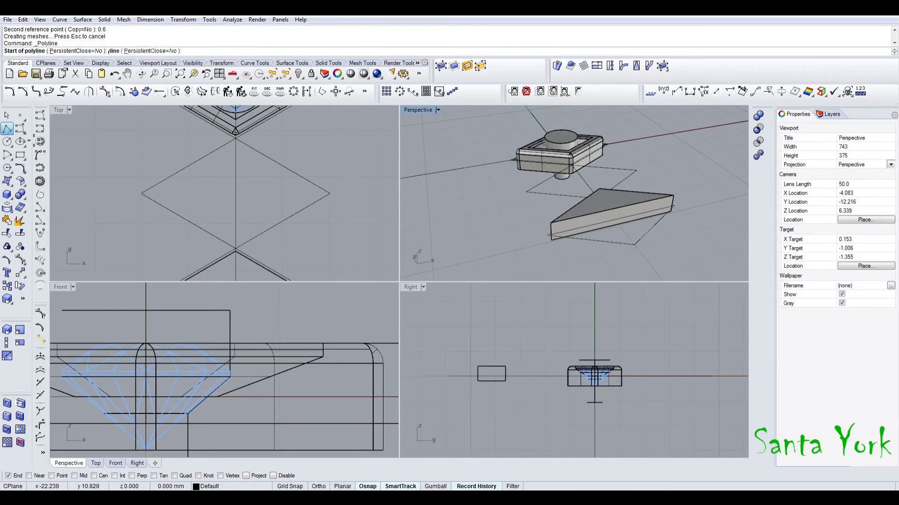
{"action": "left_click", "coordinate": [551, 240]}
{"action": "left_click", "coordinate": [694, 430], "text": "shift"}
{"action": "right_click", "coordinate": [652, 398]}
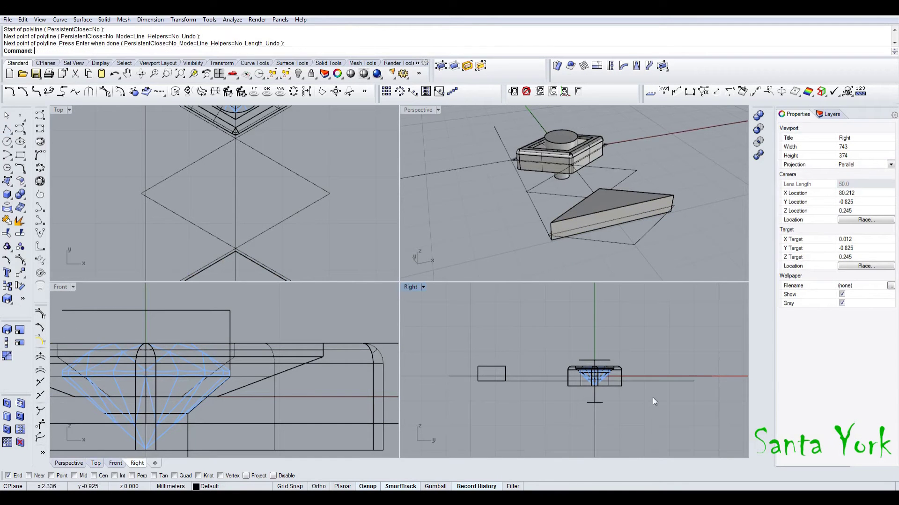
Split the rhombus block with the horizontal line and cap the planar holes of both pieces
{"action": "left_click", "coordinate": [565, 178]}
{"action": "left_click", "coordinate": [581, 185]}
{"action": "left_click", "coordinate": [20, 233]}
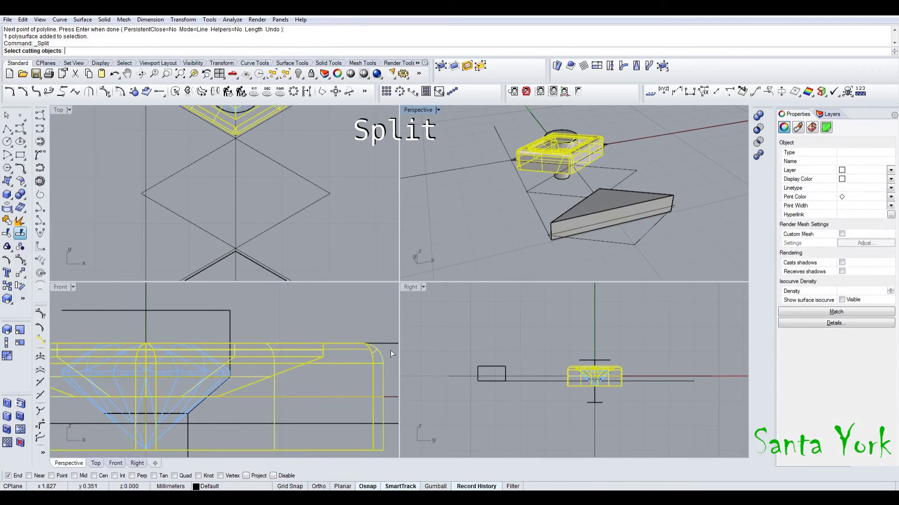
{"action": "left_click", "coordinate": [562, 381]}
{"action": "key", "text": "Return"}
{"action": "left_click", "coordinate": [4, 208]}
{"action": "left_click", "coordinate": [37, 213]}
{"action": "left_click", "coordinate": [7, 218]}
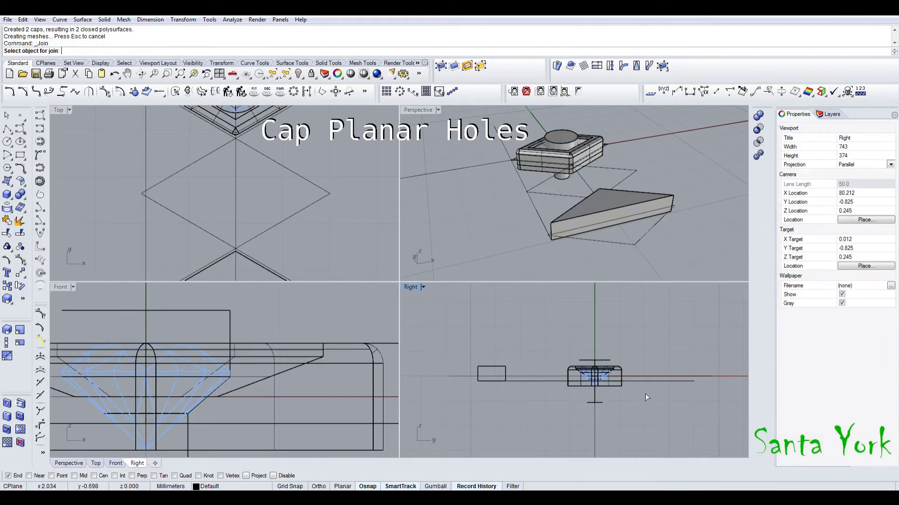
{"action": "scroll", "coordinate": [573, 379], "scroll_direction": "up", "scroll_amount": 8}
{"action": "key", "text": "Escape"}
Delete the lower slice of the rhombus block and the horizontal cutting line
{"action": "left_click", "coordinate": [583, 393]}
{"action": "key", "text": "Delete"}
{"action": "left_click", "coordinate": [544, 385]}
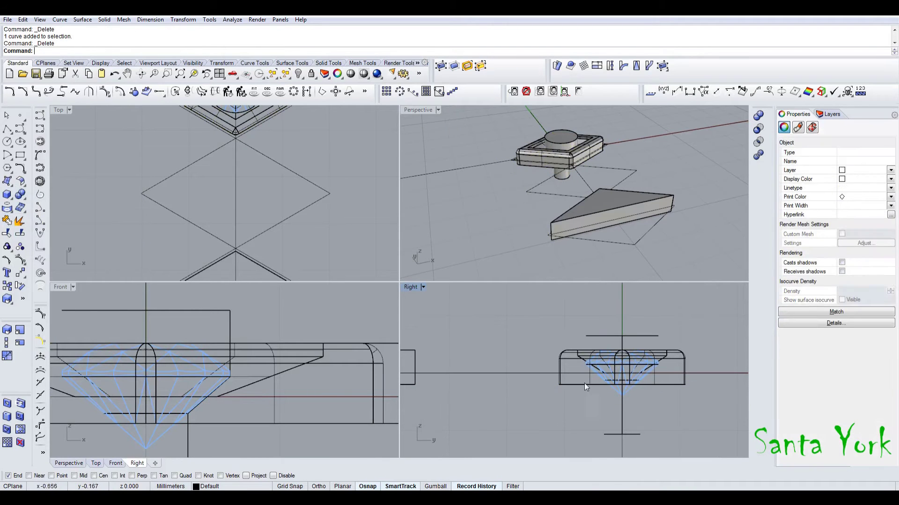
{"action": "key", "text": "Delete"}
Fillet the triangular solid's top edges and vertical corner edges with a 0.15 mm radius
{"action": "left_click", "coordinate": [19, 195]}
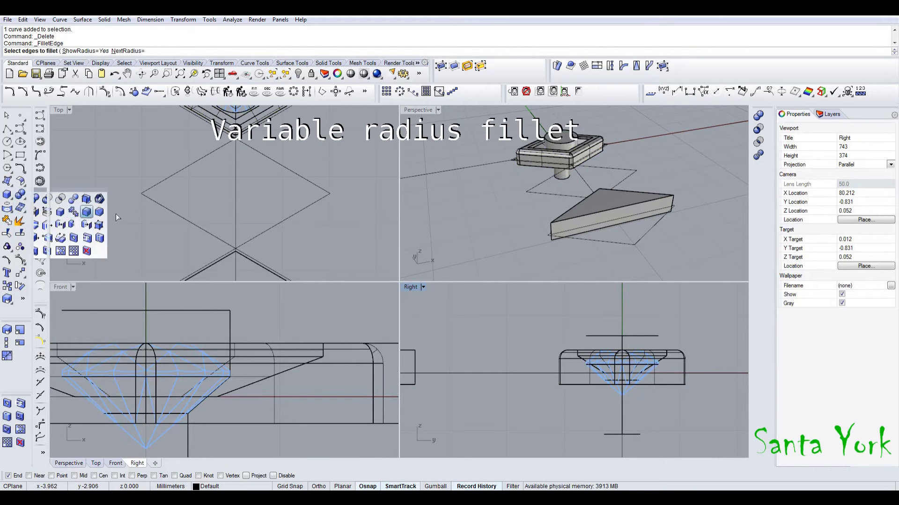
{"action": "left_click", "coordinate": [73, 211]}
{"action": "scroll", "coordinate": [562, 234], "scroll_direction": "up", "scroll_amount": 9}
{"action": "left_click", "coordinate": [534, 191]}
{"action": "left_click", "coordinate": [531, 189]}
{"action": "left_click", "coordinate": [523, 205]}
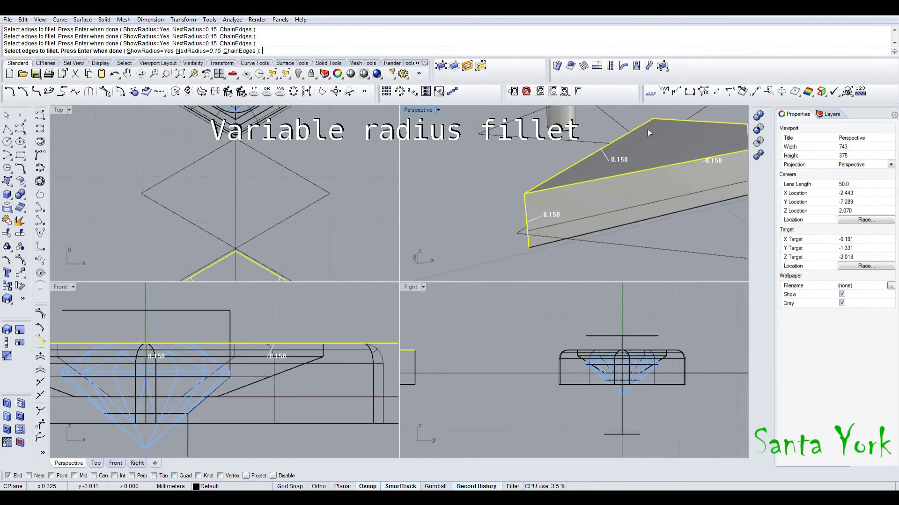
{"action": "scroll", "coordinate": [652, 128], "scroll_direction": "down", "scroll_amount": 7}
{"action": "scroll", "coordinate": [682, 142], "scroll_direction": "up", "scroll_amount": 6}
{"action": "left_click", "coordinate": [682, 142]}
{"action": "right_click", "coordinate": [679, 143]}
{"action": "right_click", "coordinate": [678, 142]}
{"action": "right_click_drag", "start_coordinate": [689, 159], "coordinate": [611, 190]}
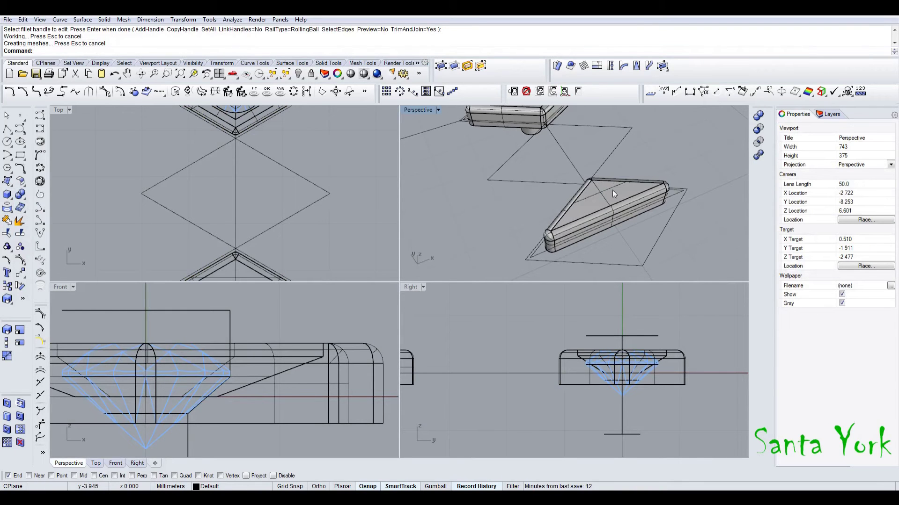
Copy the rhombus block without its gem onto the empty rhombus outline between it and the triangular solid
{"action": "scroll", "coordinate": [551, 226], "scroll_direction": "down", "scroll_amount": 4}
{"action": "right_click_drag", "start_coordinate": [549, 226], "coordinate": [590, 226]}
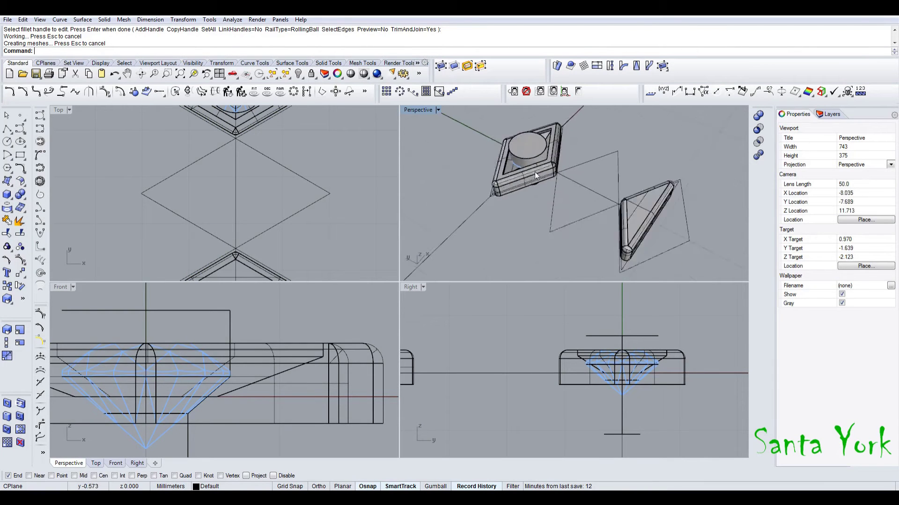
{"action": "scroll", "coordinate": [536, 180], "scroll_direction": "up", "scroll_amount": 6}
{"action": "left_click", "coordinate": [535, 171]}
{"action": "scroll", "coordinate": [294, 210], "scroll_direction": "down", "scroll_amount": 4}
{"action": "scroll", "coordinate": [268, 126], "scroll_direction": "up", "scroll_amount": 11}
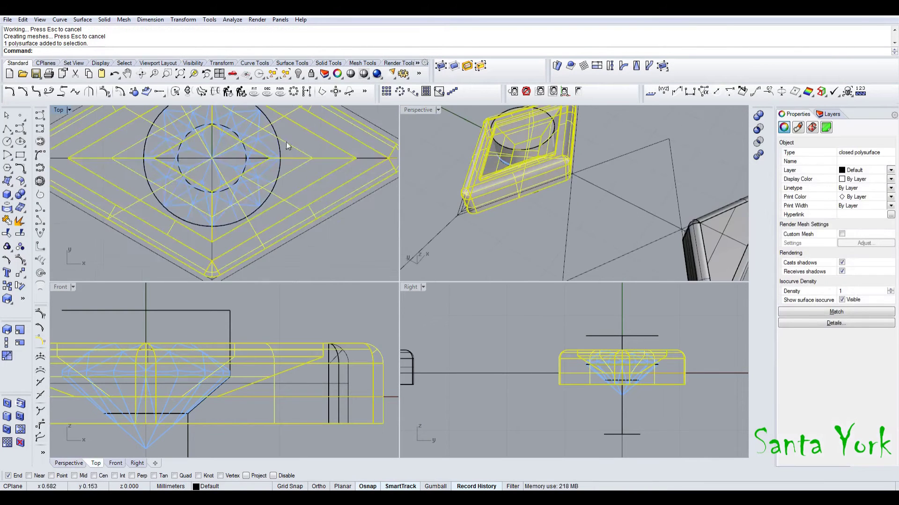
{"action": "scroll", "coordinate": [618, 190], "scroll_direction": "down", "scroll_amount": 8}
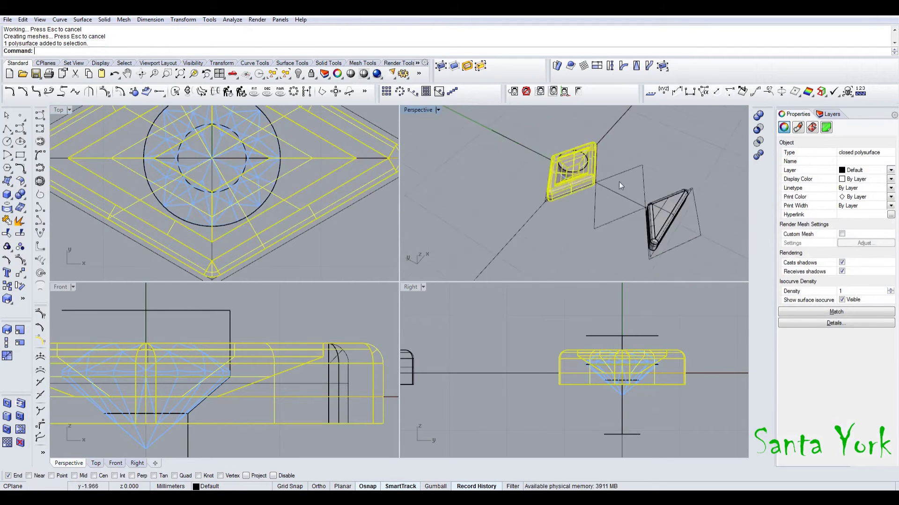
{"action": "scroll", "coordinate": [646, 212], "scroll_direction": "up", "scroll_amount": 3}
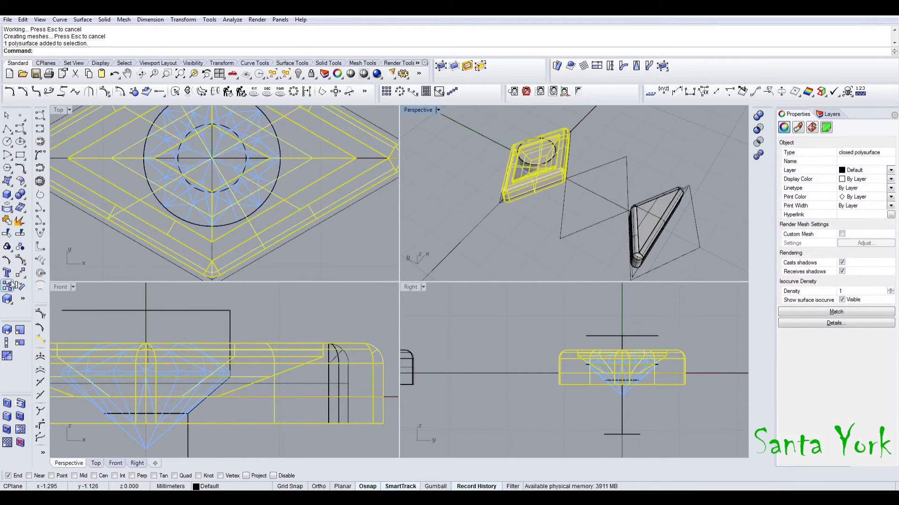
{"action": "left_click", "coordinate": [18, 285]}
{"action": "scroll", "coordinate": [500, 201], "scroll_direction": "up", "scroll_amount": 2}
{"action": "left_click", "coordinate": [498, 201]}
{"action": "left_click", "coordinate": [595, 261]}
{"action": "right_click", "coordinate": [594, 261]}
Mirror the copied rhombus block and the triangular solid across the X axis
{"action": "scroll", "coordinate": [551, 184], "scroll_direction": "down", "scroll_amount": 6}
{"action": "left_click", "coordinate": [565, 223]}
{"action": "scroll", "coordinate": [595, 190], "scroll_direction": "up", "scroll_amount": 4}
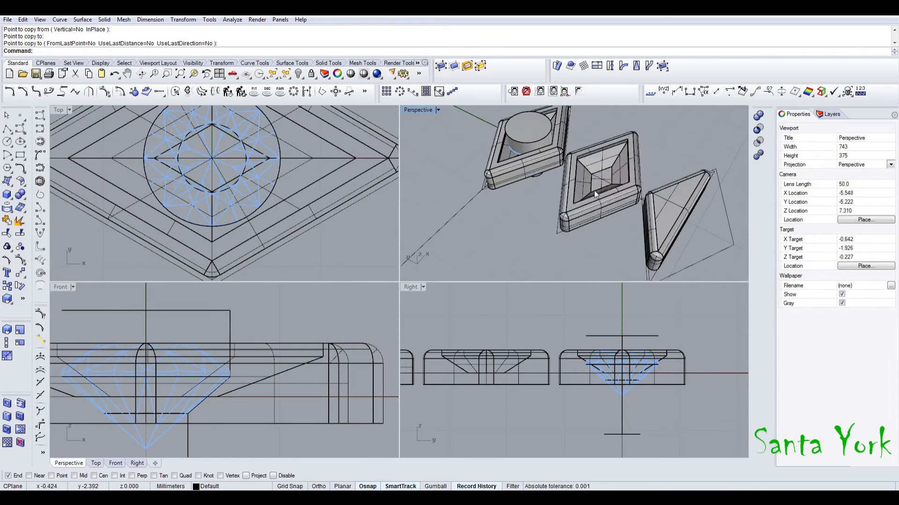
{"action": "left_click", "coordinate": [595, 193]}
{"action": "left_click", "coordinate": [676, 225], "text": "shift"}
{"action": "left_click", "coordinate": [190, 19]}
{"action": "left_click", "coordinate": [183, 90]}
{"action": "left_click", "coordinate": [117, 51]}
Group the two outer rhombus blocks with the two triangular solids on both sides of the centre block
{"action": "scroll", "coordinate": [543, 196], "scroll_direction": "down", "scroll_amount": 5}
{"action": "left_click", "coordinate": [495, 170], "text": "shift"}
{"action": "left_click", "coordinate": [473, 141], "text": "shift"}
{"action": "key", "text": "ctrl+g"}
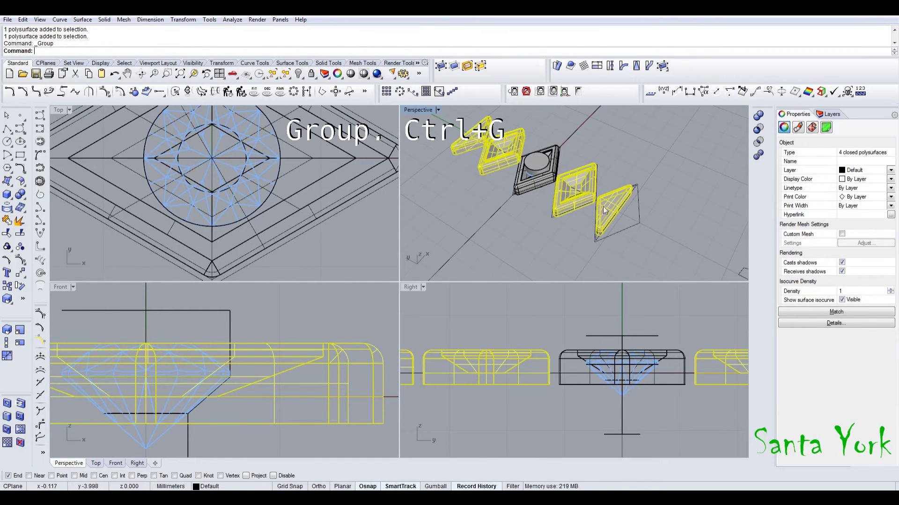
Flow a copy of the centre block and the grouped side pieces from the straight centre line onto the curved dome profile
{"action": "scroll", "coordinate": [475, 164], "scroll_direction": "up", "scroll_amount": 3}
{"action": "left_click", "coordinate": [493, 175]}
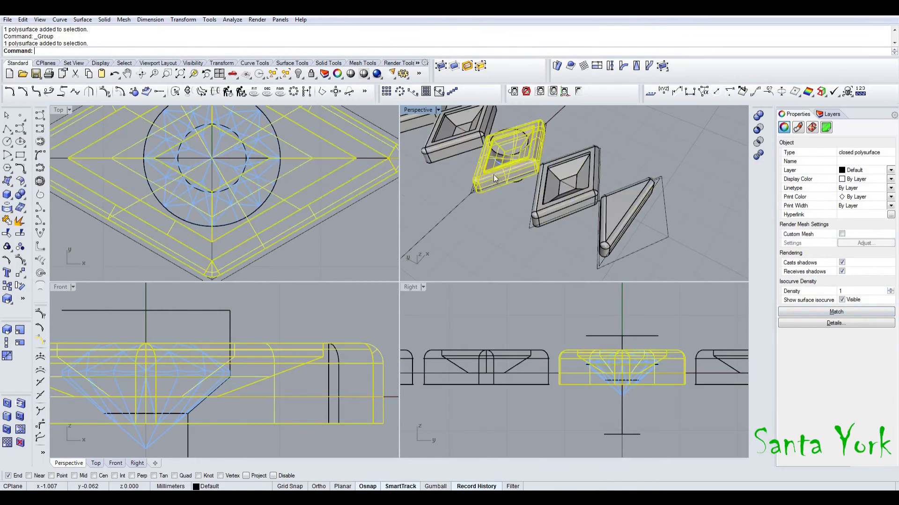
{"action": "left_click", "coordinate": [558, 175], "text": "shift"}
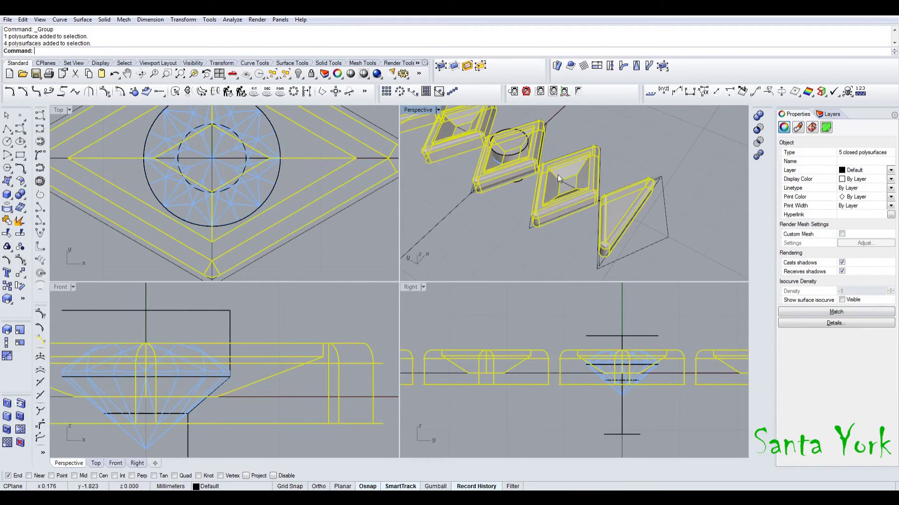
{"action": "left_click", "coordinate": [649, 65]}
{"action": "left_click", "coordinate": [617, 212]}
{"action": "scroll", "coordinate": [655, 225], "scroll_direction": "down", "scroll_amount": 3}
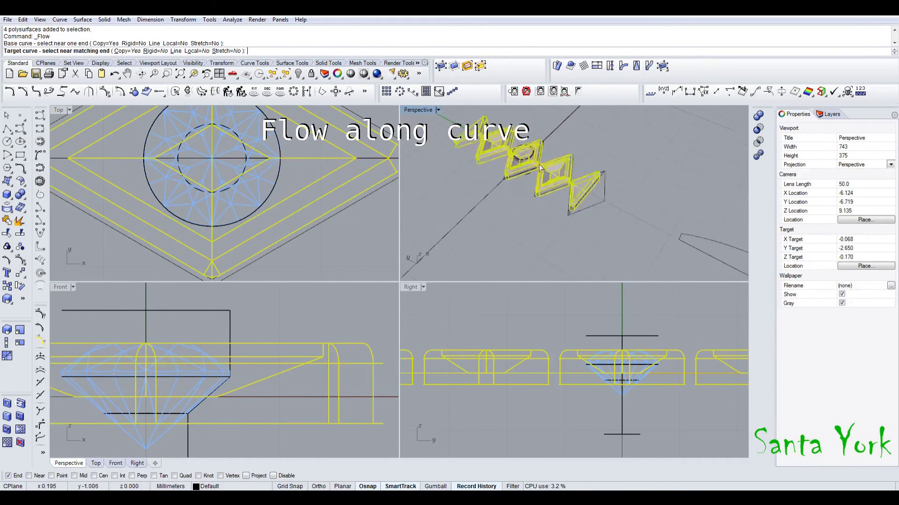
{"action": "left_click", "coordinate": [717, 243]}
Copy the centre block with its gem and cutter from the outline's outer tip to its side corner, starting a second offset row
{"action": "right_click_drag", "start_coordinate": [679, 265], "coordinate": [560, 218]}
{"action": "scroll", "coordinate": [523, 199], "scroll_direction": "up", "scroll_amount": 5}
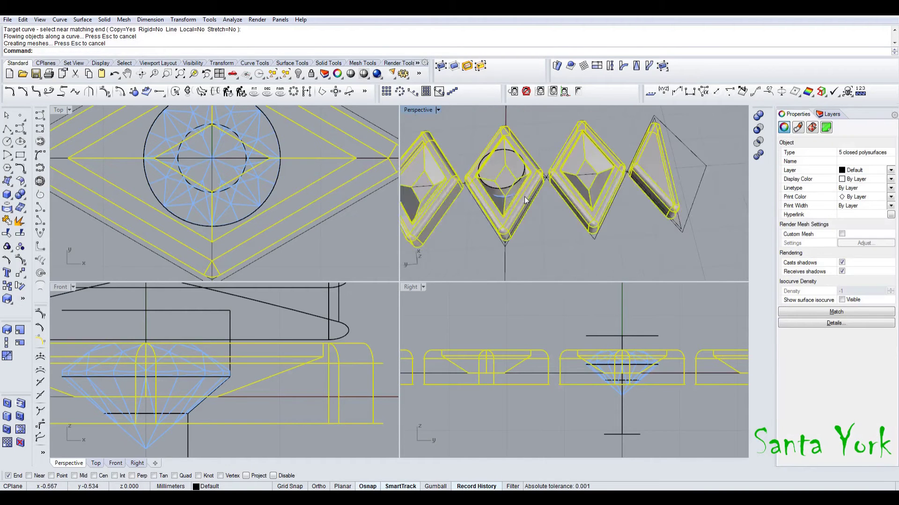
{"action": "left_click", "coordinate": [525, 200]}
{"action": "scroll", "coordinate": [512, 204], "scroll_direction": "up", "scroll_amount": 3}
{"action": "left_click", "coordinate": [495, 195], "text": "shift"}
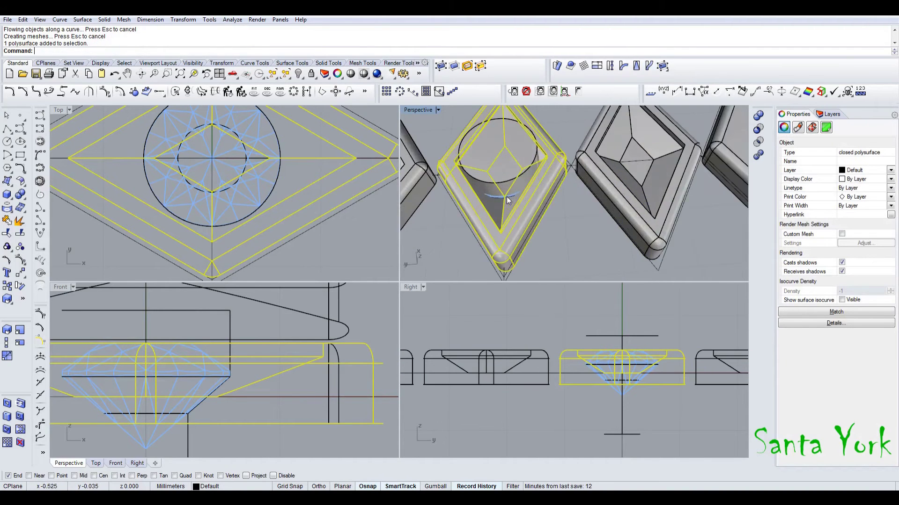
{"action": "left_click", "coordinate": [495, 195], "text": "shift"}
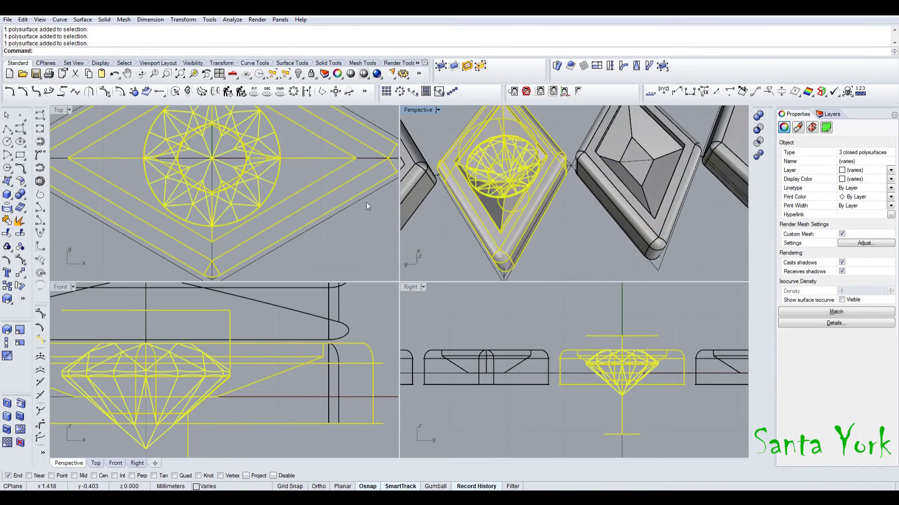
{"action": "left_click", "coordinate": [7, 287]}
{"action": "left_click", "coordinate": [502, 260]}
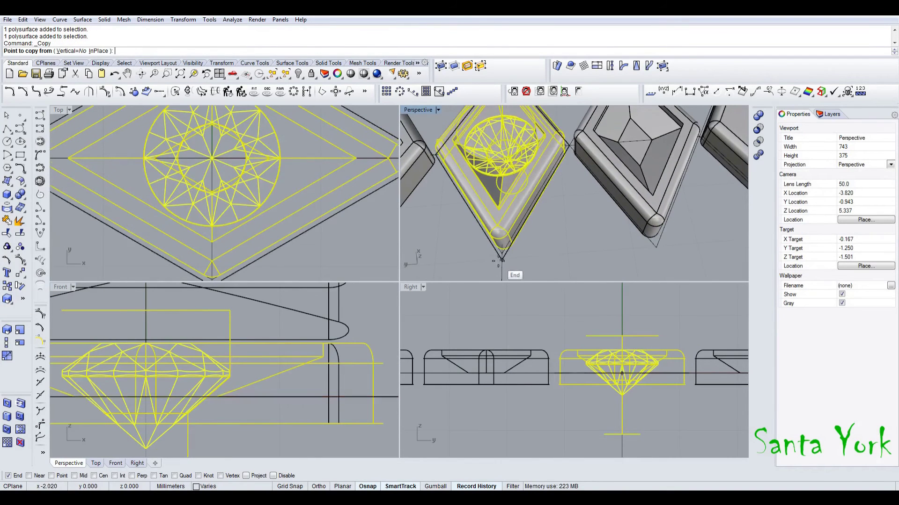
{"action": "left_click", "coordinate": [569, 143]}
{"action": "right_click", "coordinate": [571, 154]}
{"action": "left_click", "coordinate": [576, 198]}
Copy the second row's rhombus block without its gem one position outward, next to the triangular solid
{"action": "scroll", "coordinate": [575, 198], "scroll_direction": "down", "scroll_amount": 4}
{"action": "right_click_drag", "start_coordinate": [576, 198], "coordinate": [484, 251]}
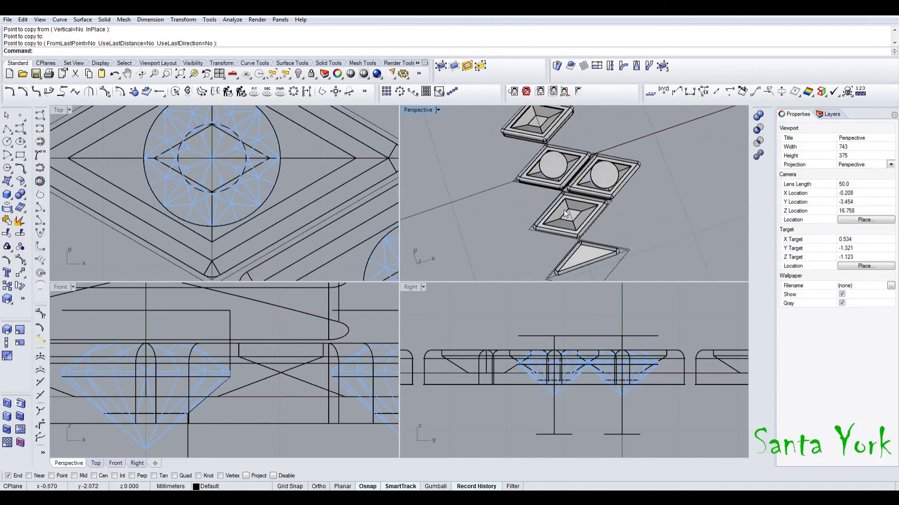
{"action": "scroll", "coordinate": [577, 198], "scroll_direction": "up", "scroll_amount": 5}
{"action": "left_click", "coordinate": [561, 199]}
{"action": "scroll", "coordinate": [469, 175], "scroll_direction": "down", "scroll_amount": 5}
{"action": "right_click_drag", "start_coordinate": [468, 175], "coordinate": [522, 243]}
{"action": "scroll", "coordinate": [522, 239], "scroll_direction": "up", "scroll_amount": 3}
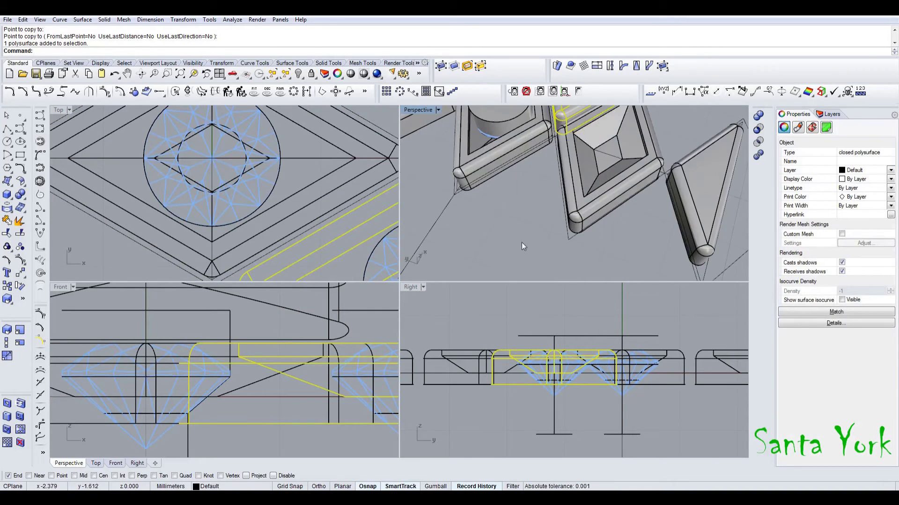
{"action": "left_click", "coordinate": [8, 287]}
{"action": "left_click", "coordinate": [453, 195]}
{"action": "left_click", "coordinate": [575, 243]}
{"action": "right_click", "coordinate": [573, 242]}
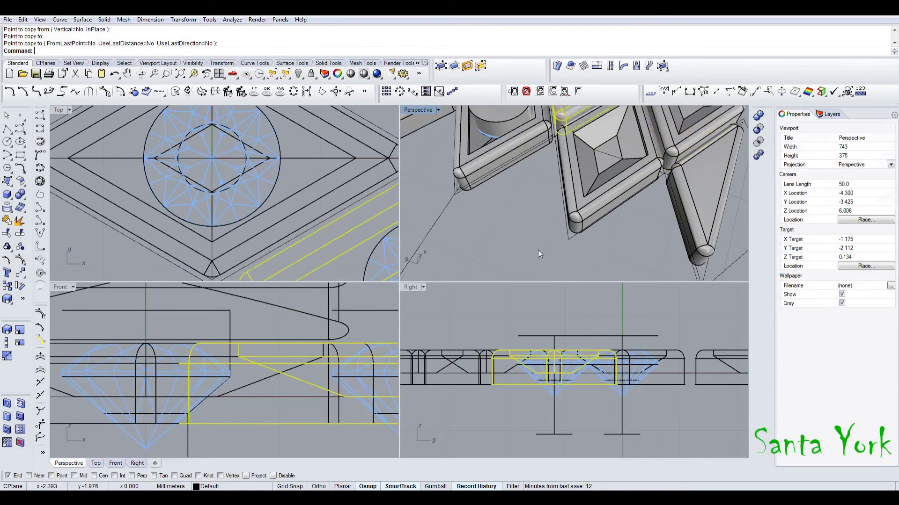
Mirror the second row's two rhombus blocks across the X axis
{"action": "scroll", "coordinate": [538, 261], "scroll_direction": "down", "scroll_amount": 3}
{"action": "left_click", "coordinate": [645, 160], "text": "shift"}
{"action": "left_click", "coordinate": [183, 19]}
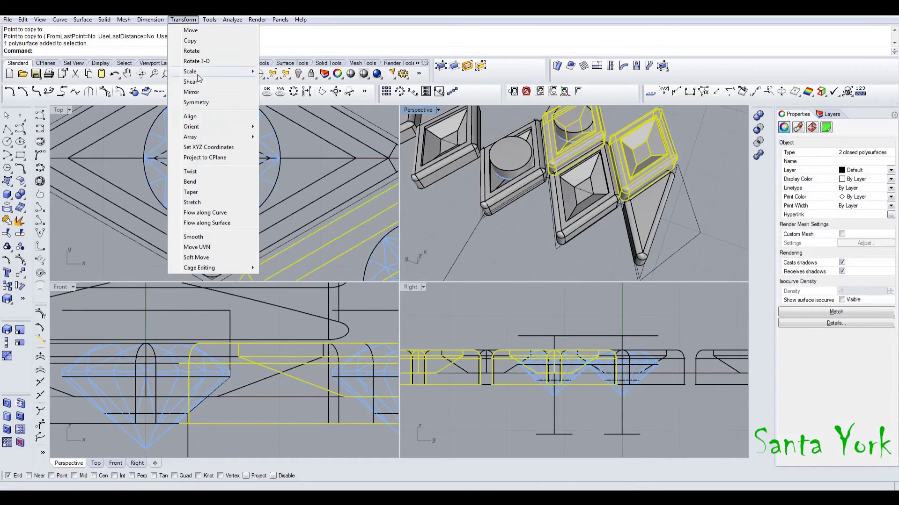
{"action": "left_click", "coordinate": [182, 78]}
{"action": "left_click", "coordinate": [114, 51]}
{"action": "scroll", "coordinate": [527, 236], "scroll_direction": "down", "scroll_amount": 5}
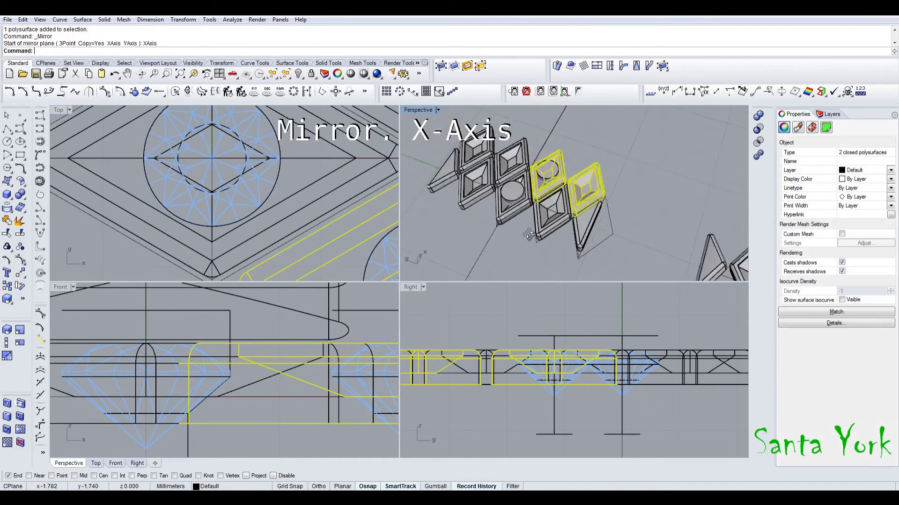
Group the four rhombus blocks of the second row
{"action": "right_click_drag", "start_coordinate": [527, 237], "coordinate": [555, 237]}
{"action": "left_click", "coordinate": [491, 172], "text": "shift"}
{"action": "left_click", "coordinate": [457, 166], "text": "shift"}
{"action": "scroll", "coordinate": [493, 178], "scroll_direction": "down", "scroll_amount": 3}
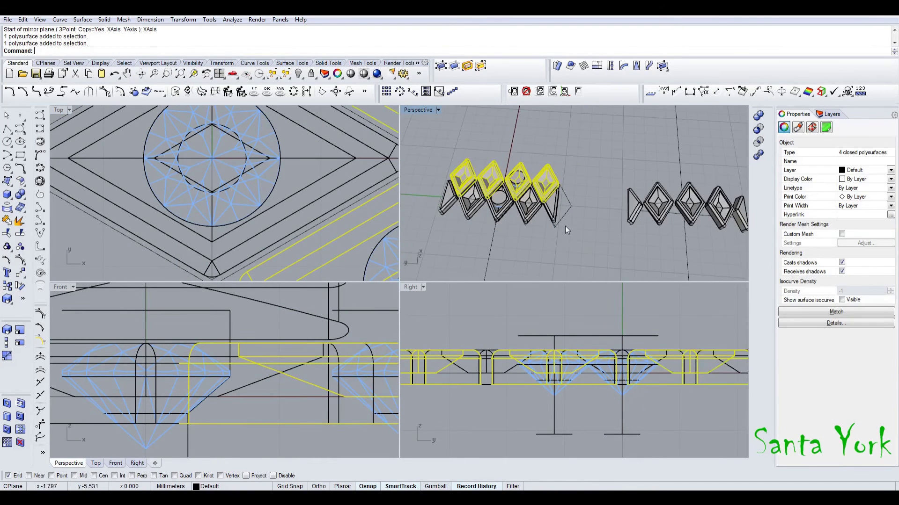
{"action": "key", "text": "ctrl+g"}
Flow a copy of the grouped second row from the straight centre line onto the same curved dome profile
{"action": "right_click_drag", "start_coordinate": [613, 226], "coordinate": [610, 214]}
{"action": "left_click", "coordinate": [648, 66]}
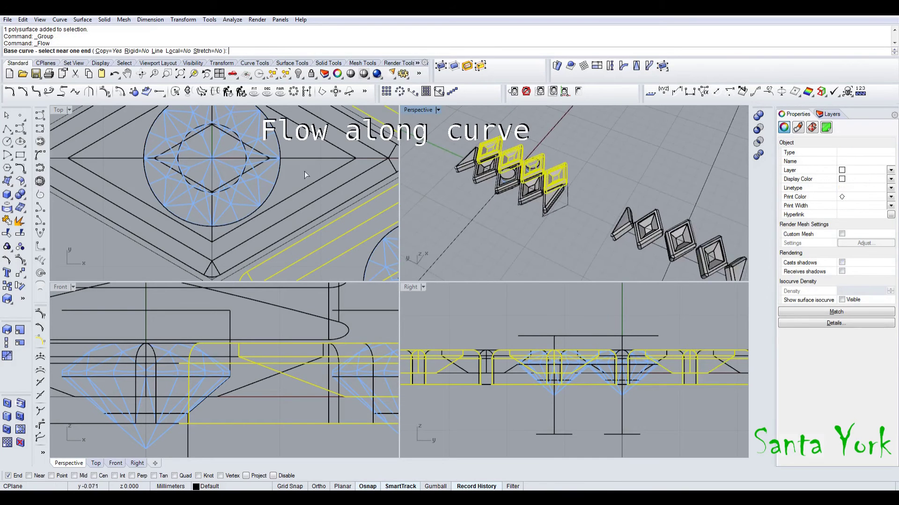
{"action": "scroll", "coordinate": [265, 186], "scroll_direction": "down", "scroll_amount": 5}
{"action": "right_click_drag", "start_coordinate": [247, 248], "coordinate": [241, 205]}
{"action": "left_click", "coordinate": [238, 208]}
{"action": "scroll", "coordinate": [648, 231], "scroll_direction": "up", "scroll_amount": 5}
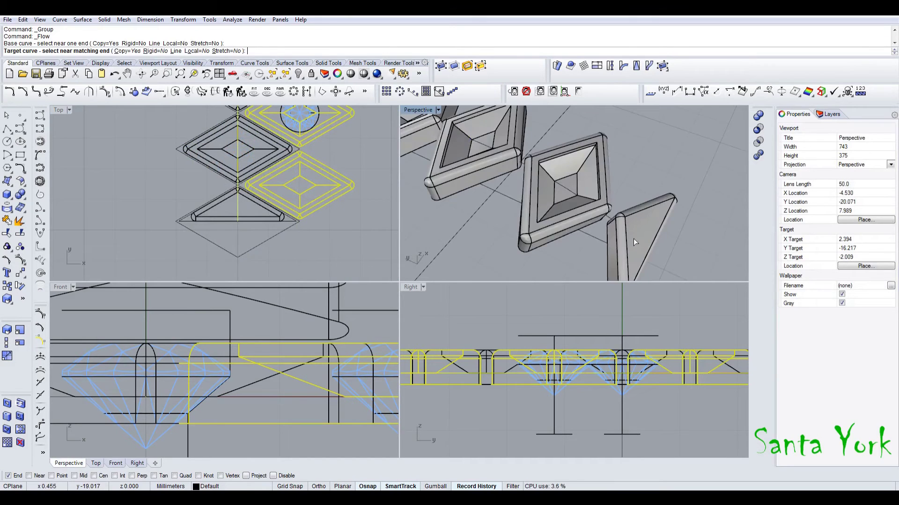
{"action": "left_click", "coordinate": [634, 238]}
Select all the flowed pieces of both domed rows and group them together
{"action": "scroll", "coordinate": [701, 255], "scroll_direction": "down", "scroll_amount": 7}
{"action": "right_click_drag", "start_coordinate": [701, 256], "coordinate": [562, 209]}
{"action": "left_click", "coordinate": [582, 230]}
{"action": "left_click", "coordinate": [564, 237], "text": "shift"}
{"action": "left_click", "coordinate": [553, 198], "text": "shift"}
{"action": "left_click", "coordinate": [583, 187], "text": "ctrl"}
{"action": "key", "text": "ctrl+g"}
{"action": "left_click", "coordinate": [583, 186], "text": "shift"}
{"action": "key", "text": "ctrl+g"}
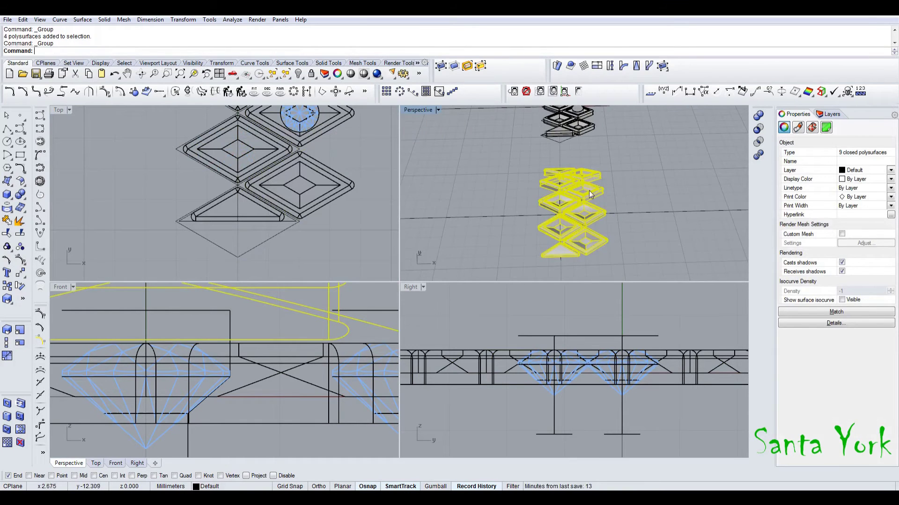
Flow a copy of the grouped domed rows from the long straight base line onto the ring circle
{"action": "left_click", "coordinate": [649, 66]}
{"action": "scroll", "coordinate": [473, 226], "scroll_direction": "down", "scroll_amount": 8}
{"action": "left_click", "coordinate": [627, 219]}
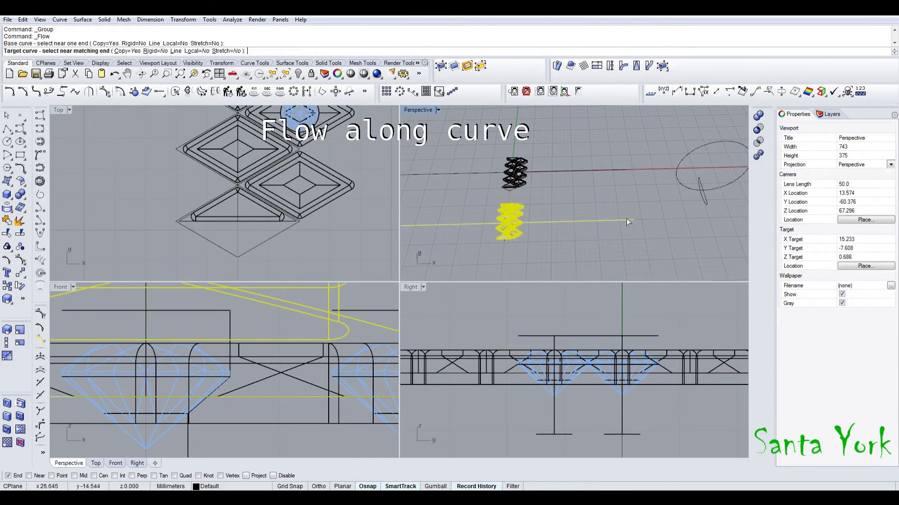
{"action": "left_click", "coordinate": [733, 186]}
{"action": "right_click_drag", "start_coordinate": [725, 220], "coordinate": [596, 245], "text": "shift"}
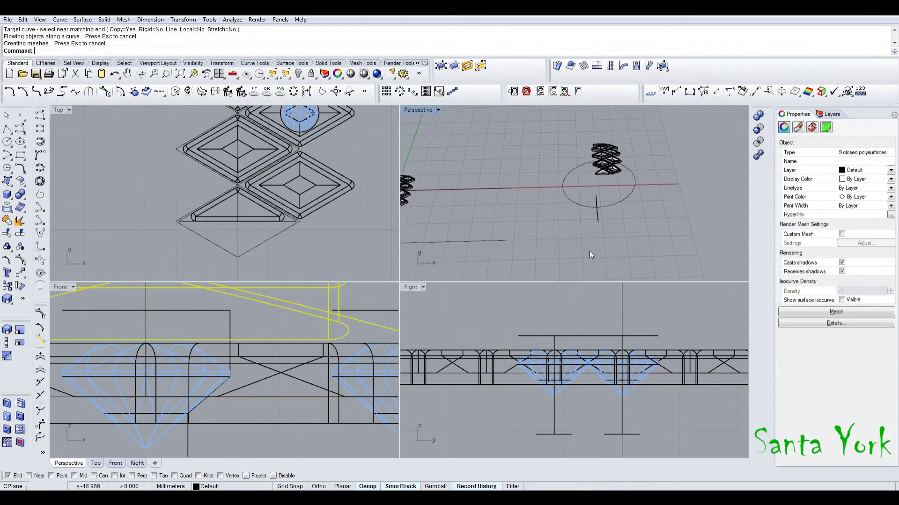
Polar array the flowed segment around the ring circle's centre with 14 items over 360 degrees
{"action": "left_click", "coordinate": [595, 245]}
{"action": "scroll", "coordinate": [606, 174], "scroll_direction": "up", "scroll_amount": 8}
{"action": "left_click", "coordinate": [606, 168]}
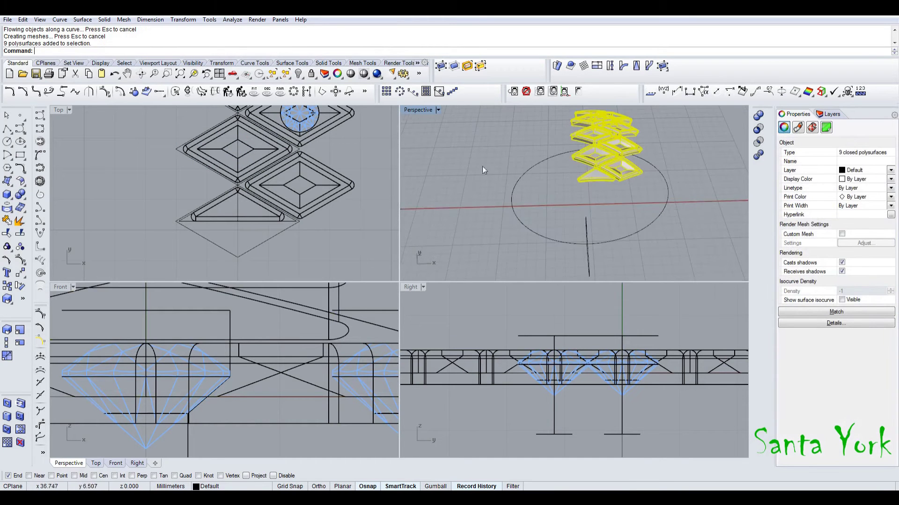
{"action": "left_click", "coordinate": [399, 91]}
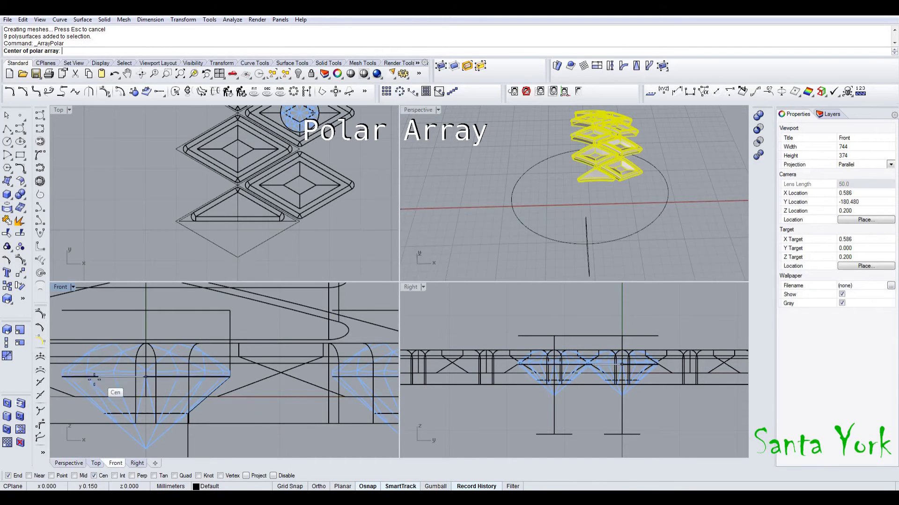
{"action": "scroll", "coordinate": [106, 385], "scroll_direction": "down", "scroll_amount": 6}
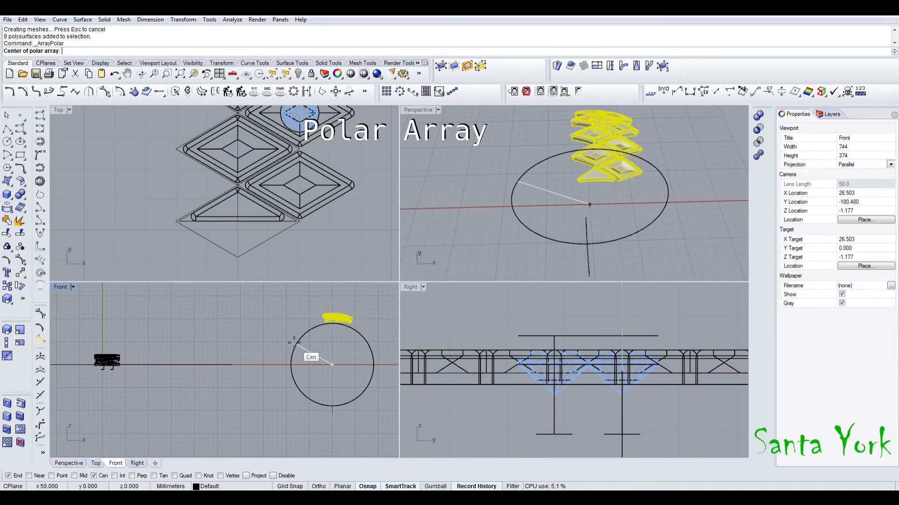
{"action": "left_click", "coordinate": [294, 343]}
{"action": "key", "text": "Return"}
{"action": "key", "text": "Return"}
Revolve the closed cross-section curve at the underside of the band a full 360 degrees around the ring's centre axis
{"action": "scroll", "coordinate": [609, 232], "scroll_direction": "up", "scroll_amount": 10}
{"action": "scroll", "coordinate": [608, 233], "scroll_direction": "up", "scroll_amount": 8}
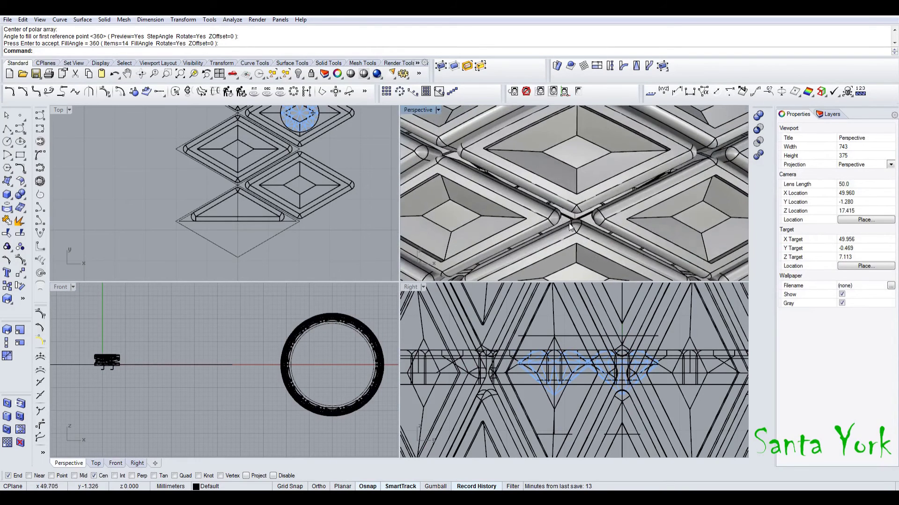
{"action": "scroll", "coordinate": [566, 226], "scroll_direction": "down", "scroll_amount": 12}
{"action": "right_click_drag", "start_coordinate": [566, 226], "coordinate": [564, 150]}
{"action": "scroll", "coordinate": [573, 220], "scroll_direction": "up", "scroll_amount": 5}
{"action": "left_click", "coordinate": [574, 183]}
{"action": "left_click", "coordinate": [582, 162]}
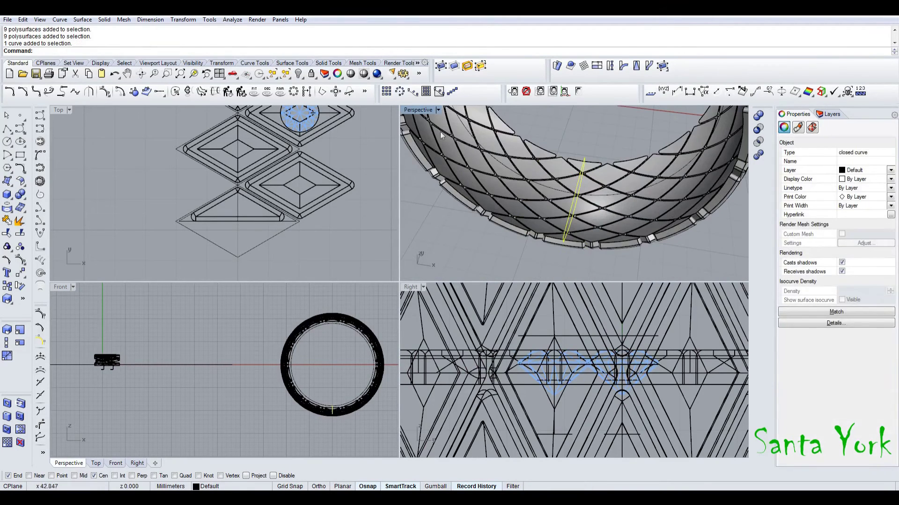
{"action": "left_click", "coordinate": [60, 19]}
{"action": "mouse_move", "coordinate": [103, 21]}
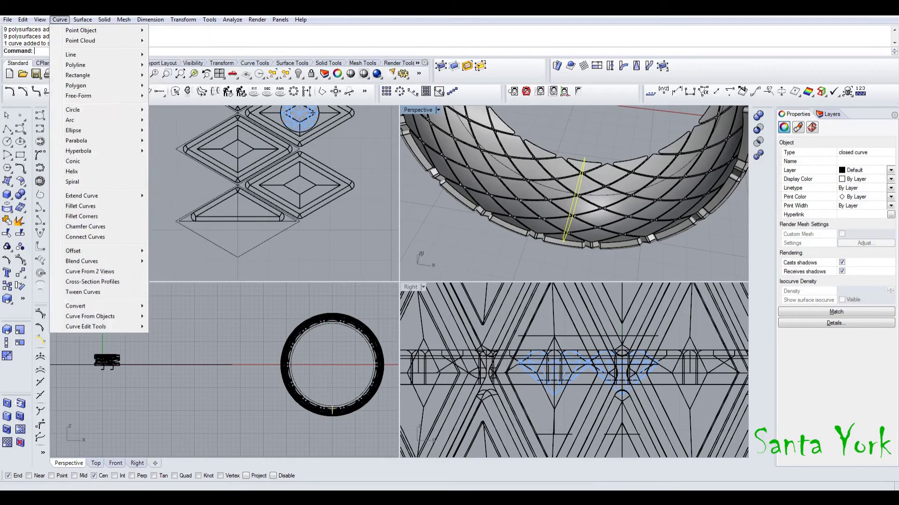
{"action": "left_click", "coordinate": [96, 71]}
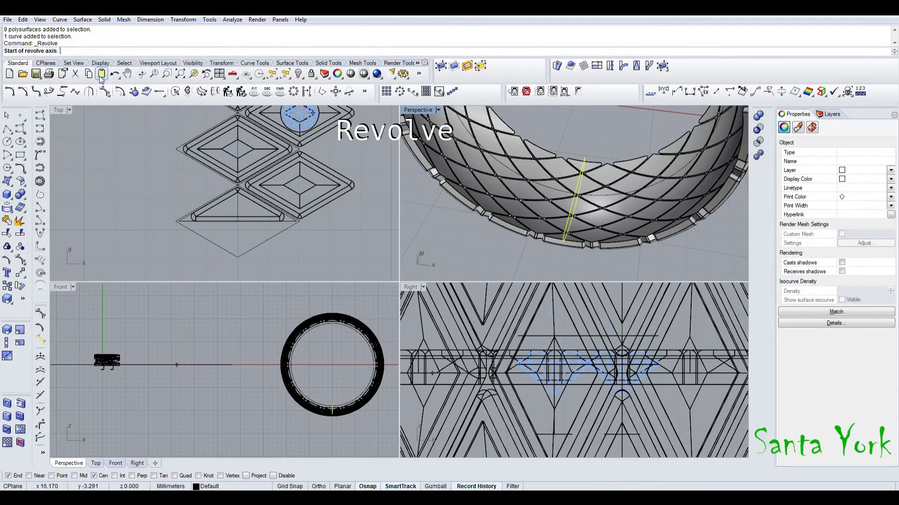
{"action": "left_click", "coordinate": [296, 373]}
{"action": "scroll", "coordinate": [131, 234], "scroll_direction": "down", "scroll_amount": 5}
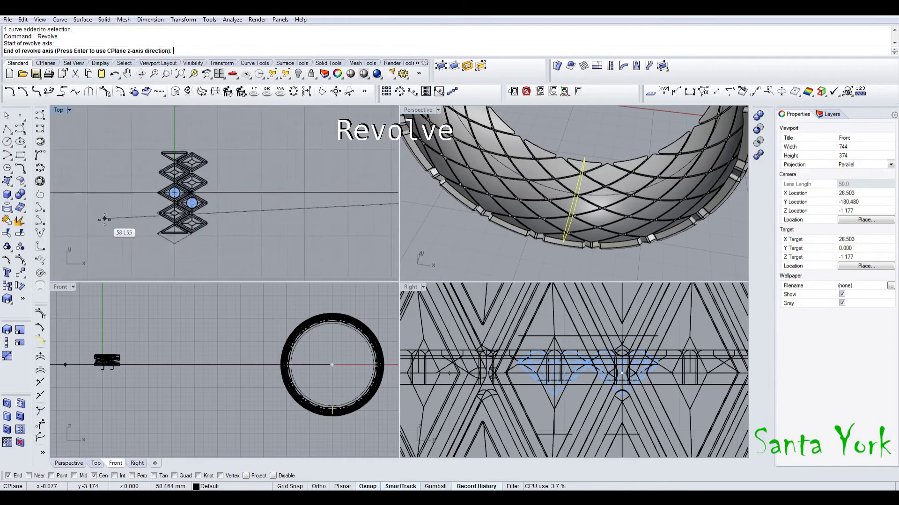
{"action": "left_click", "coordinate": [331, 136]}
{"action": "key", "text": "Return"}
{"action": "key", "text": "Return"}
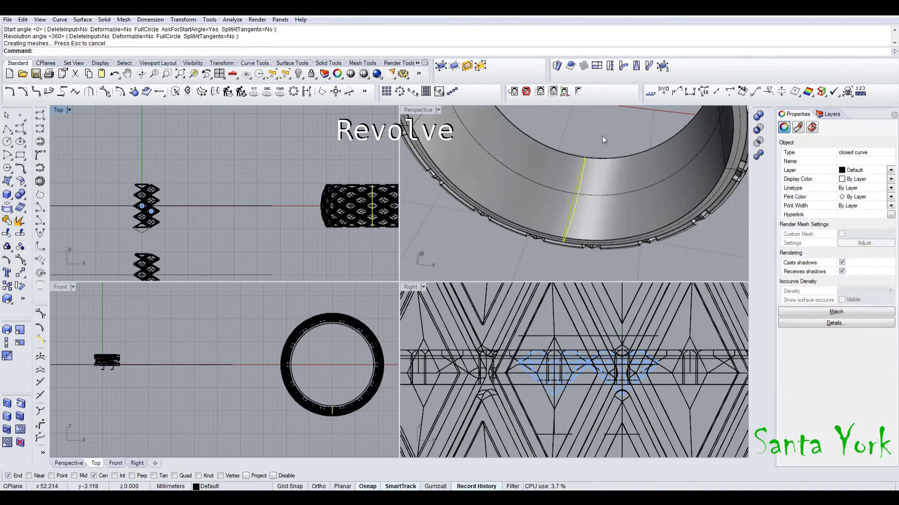
Set the perspective view to Rendered display, inspect the patterned band and revolved inner liner, and save the file
{"action": "left_click", "coordinate": [602, 150]}
{"action": "scroll", "coordinate": [565, 215], "scroll_direction": "down", "scroll_amount": 4}
{"action": "scroll", "coordinate": [566, 225], "scroll_direction": "down", "scroll_amount": 4}
{"action": "right_click_drag", "start_coordinate": [566, 224], "coordinate": [486, 154]}
{"action": "scroll", "coordinate": [600, 168], "scroll_direction": "up", "scroll_amount": 9}
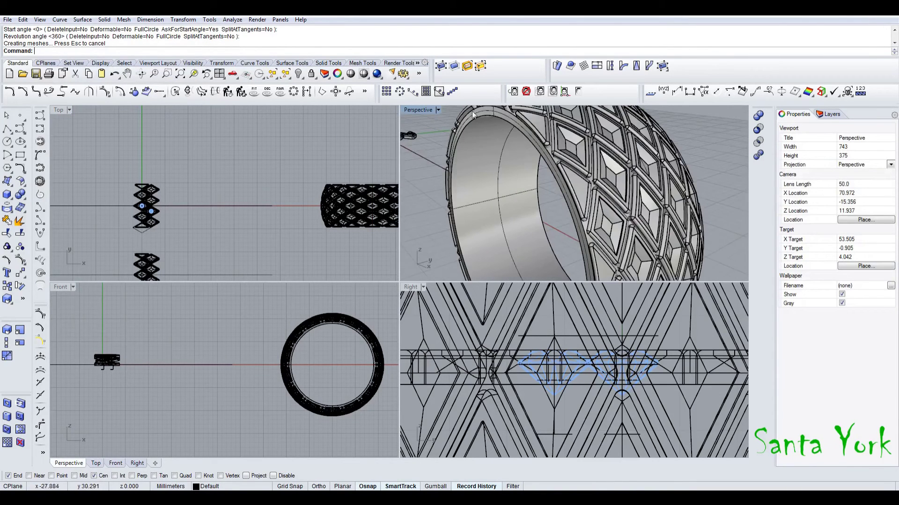
{"action": "left_click", "coordinate": [418, 110]}
{"action": "left_click", "coordinate": [457, 154]}
{"action": "scroll", "coordinate": [504, 188], "scroll_direction": "up", "scroll_amount": 4}
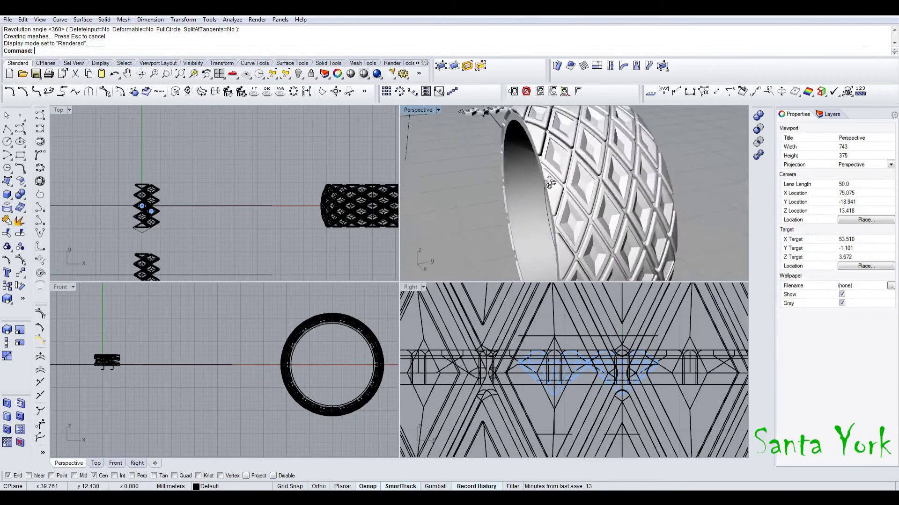
{"action": "right_click_drag", "start_coordinate": [504, 188], "coordinate": [468, 238]}
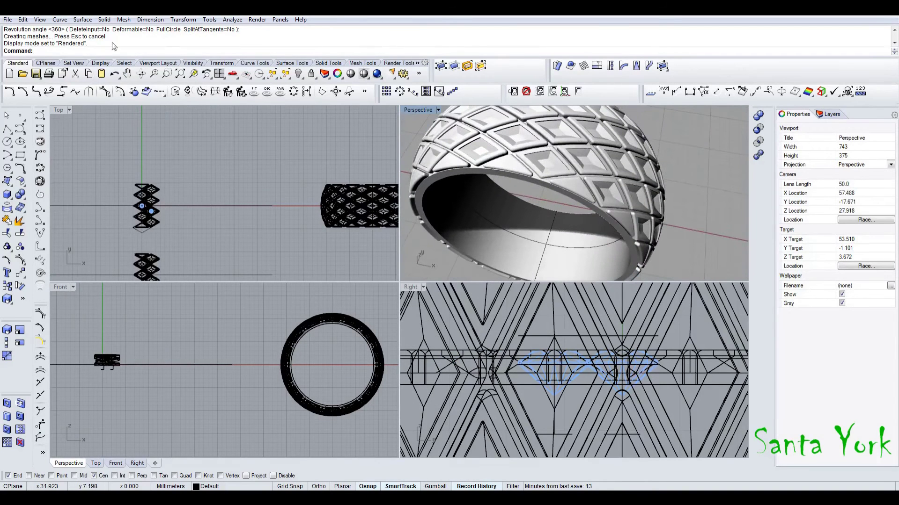
{"action": "left_click", "coordinate": [36, 74]}
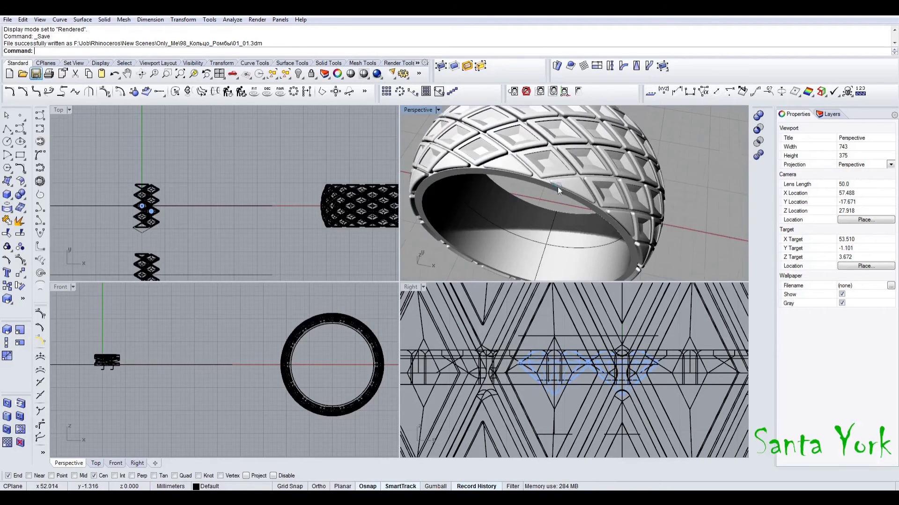
Delete all the arrayed copies around the ring, keeping only the original rhombus segment at the top
{"action": "scroll", "coordinate": [557, 187], "scroll_direction": "down", "scroll_amount": 5}
{"action": "right_click_drag", "start_coordinate": [557, 187], "coordinate": [518, 153]}
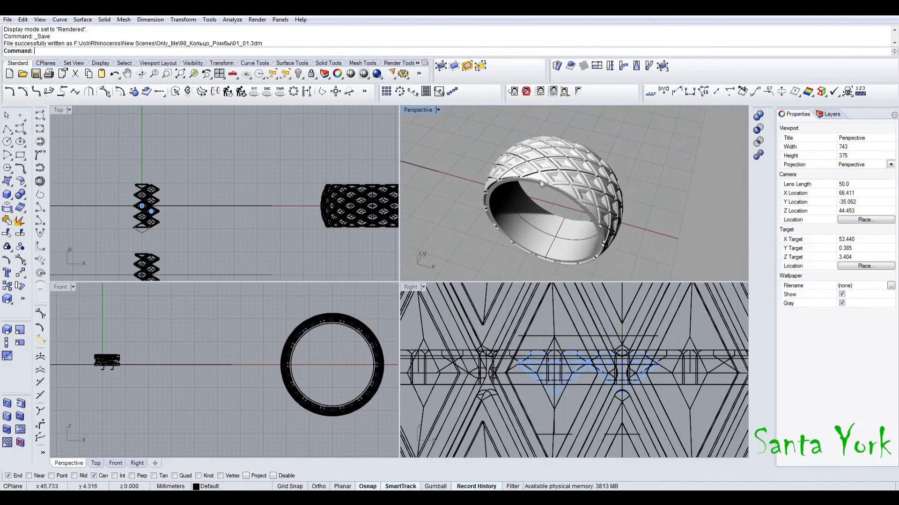
{"action": "scroll", "coordinate": [519, 153], "scroll_direction": "up", "scroll_amount": 2}
{"action": "left_click", "coordinate": [519, 154]}
{"action": "right_click_drag", "start_coordinate": [509, 189], "coordinate": [564, 204], "text": "shift"}
{"action": "right_click_drag", "start_coordinate": [565, 204], "coordinate": [616, 194]}
{"action": "left_click", "coordinate": [544, 189], "text": "shift"}
{"action": "left_click", "coordinate": [536, 213], "text": "shift"}
{"action": "left_click", "coordinate": [526, 241], "text": "shift"}
{"action": "right_click_drag", "start_coordinate": [526, 241], "coordinate": [504, 171]}
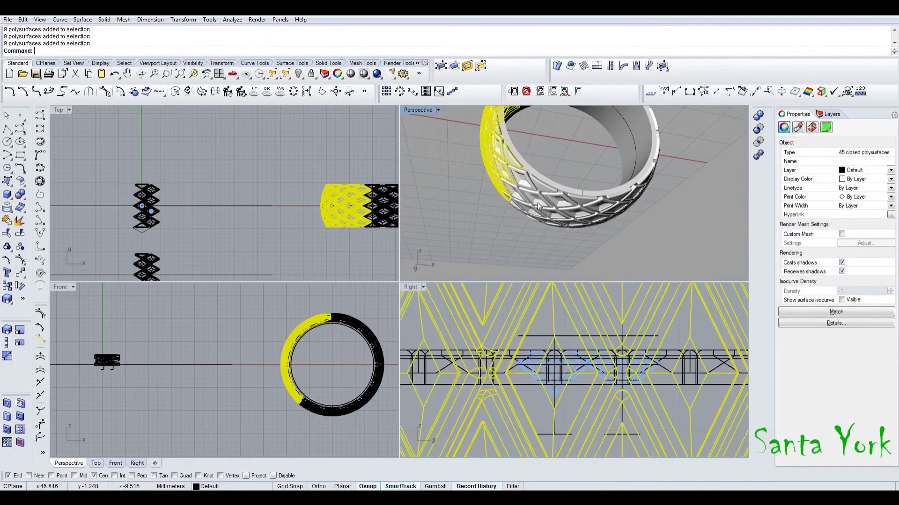
{"action": "left_click", "coordinate": [567, 208], "text": "shift"}
{"action": "left_click", "coordinate": [602, 210], "text": "shift"}
{"action": "mouse_move", "coordinate": [608, 211]}
{"action": "right_mouse_down"}
{"action": "mouse_move", "coordinate": [621, 160]}
{"action": "mouse_move", "coordinate": [623, 194]}
{"action": "mouse_move", "coordinate": [603, 185]}
{"action": "mouse_move", "coordinate": [594, 204]}
{"action": "right_mouse_up"}
{"action": "left_click", "coordinate": [621, 159], "text": "shift"}
{"action": "left_click", "coordinate": [620, 157], "text": "shift"}
{"action": "left_click", "coordinate": [610, 167], "text": "shift"}
{"action": "key", "text": "Delete"}
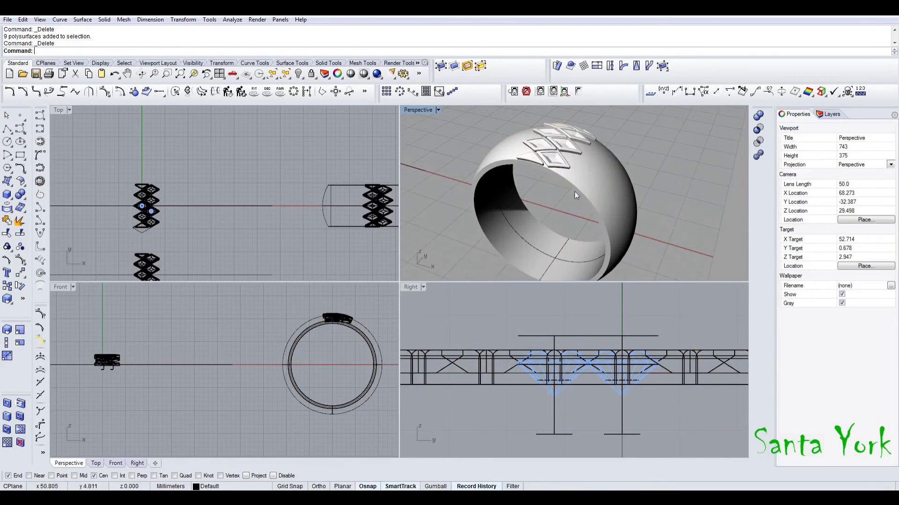
{"action": "right_click_drag", "start_coordinate": [538, 190], "coordinate": [543, 235]}
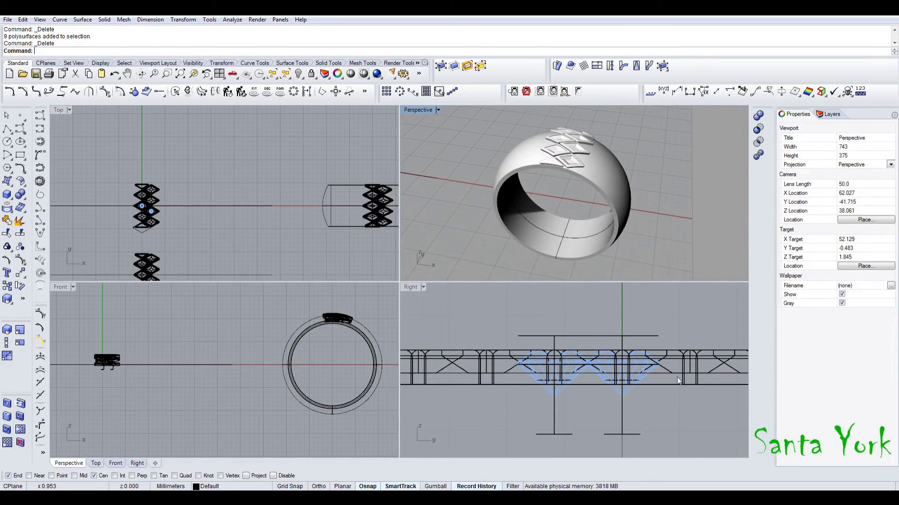
Draw a vertical line from the outer quadrant of the end piece's rounded edge down to the base line's level and select it
{"action": "scroll", "coordinate": [609, 383], "scroll_direction": "down", "scroll_amount": 12}
{"action": "right_click_drag", "start_coordinate": [623, 375], "coordinate": [717, 375]}
{"action": "scroll", "coordinate": [443, 367], "scroll_direction": "up", "scroll_amount": 13}
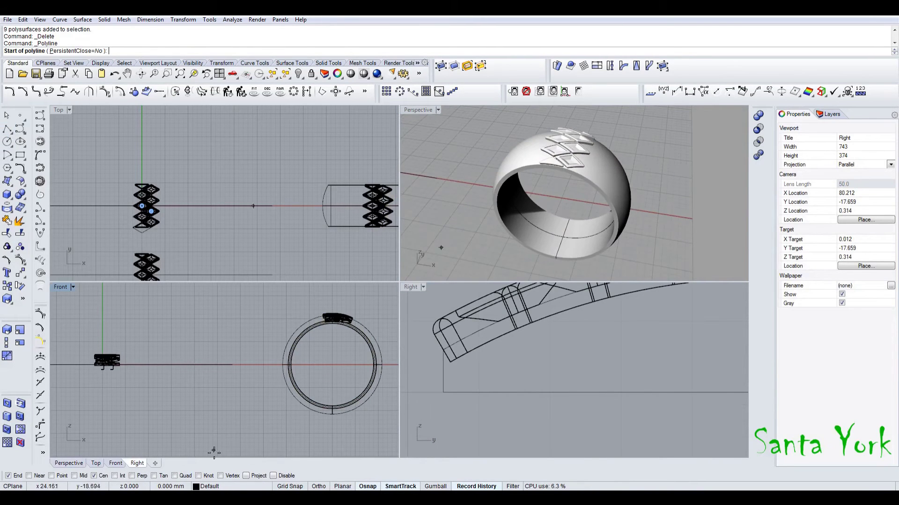
{"action": "scroll", "coordinate": [435, 331], "scroll_direction": "up", "scroll_amount": 3}
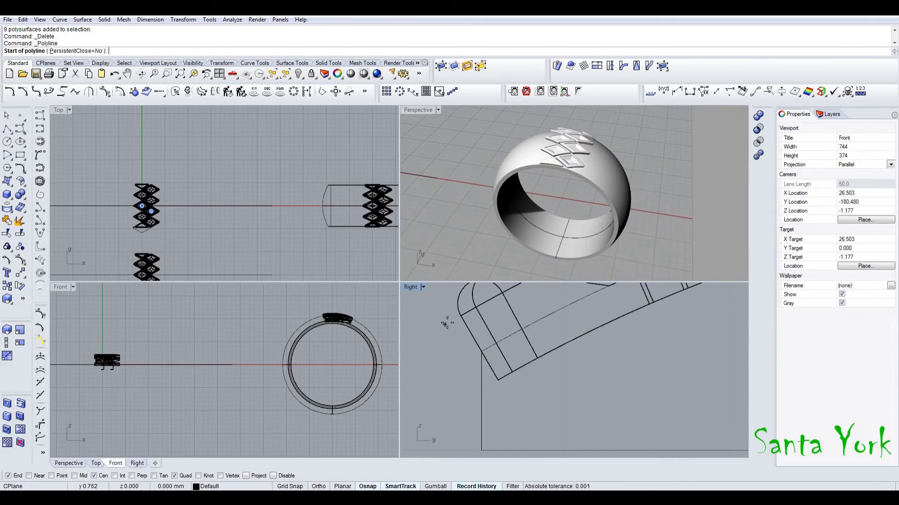
{"action": "left_click", "coordinate": [457, 305]}
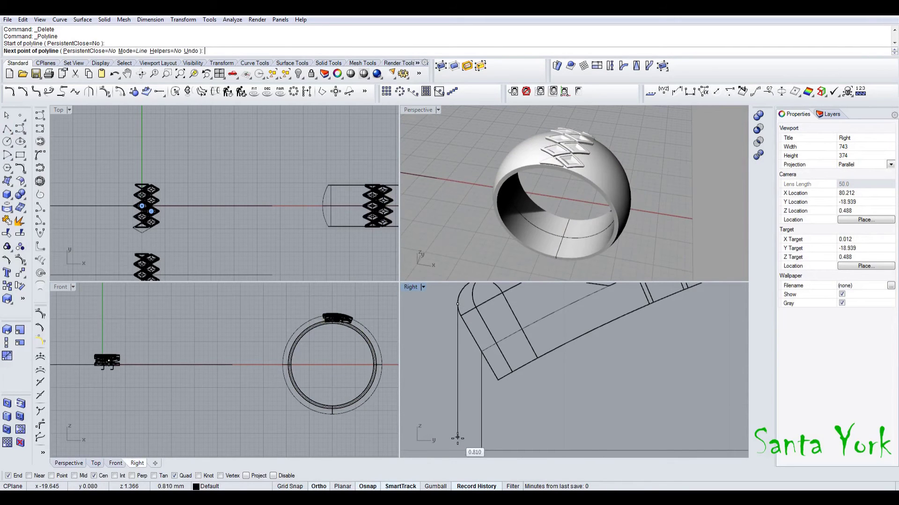
{"action": "right_click_drag", "start_coordinate": [452, 449], "coordinate": [458, 411]}
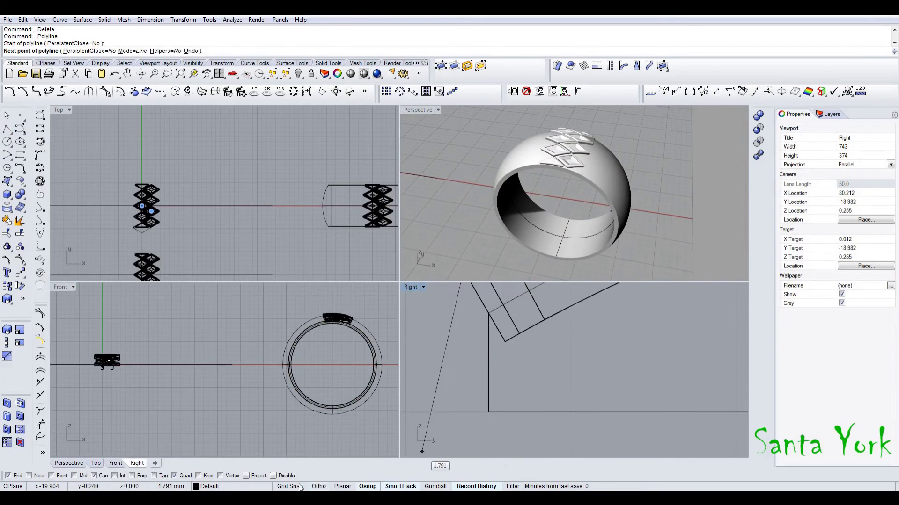
{"action": "left_click", "coordinate": [465, 412]}
{"action": "right_click", "coordinate": [476, 370]}
{"action": "left_click", "coordinate": [464, 361]}
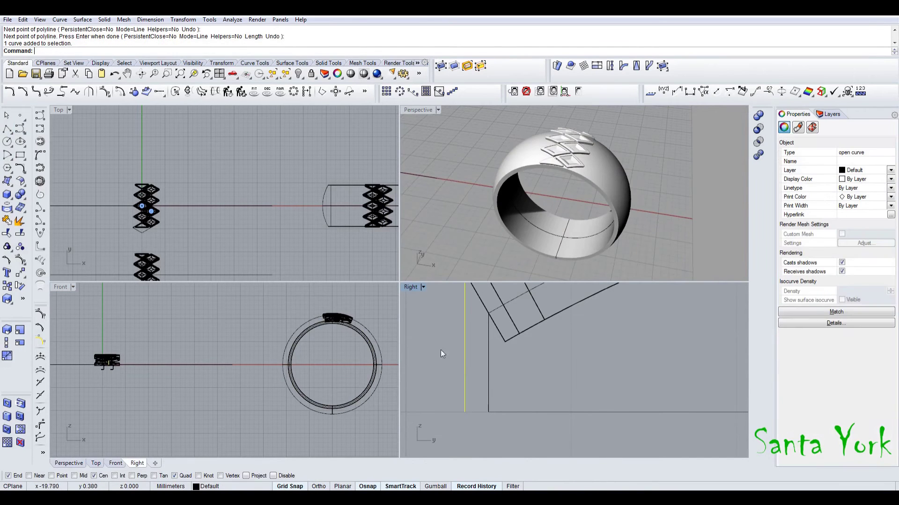
Show the perspective view shaded and flatten the vertical line onto the base line's plane with Scale1D, using 0.001 as second reference
{"action": "scroll", "coordinate": [651, 175], "scroll_direction": "down", "scroll_amount": 8}
{"action": "scroll", "coordinate": [602, 189], "scroll_direction": "up", "scroll_amount": 7}
{"action": "left_click", "coordinate": [418, 111]}
{"action": "left_click", "coordinate": [428, 145]}
{"action": "scroll", "coordinate": [504, 248], "scroll_direction": "up", "scroll_amount": 3}
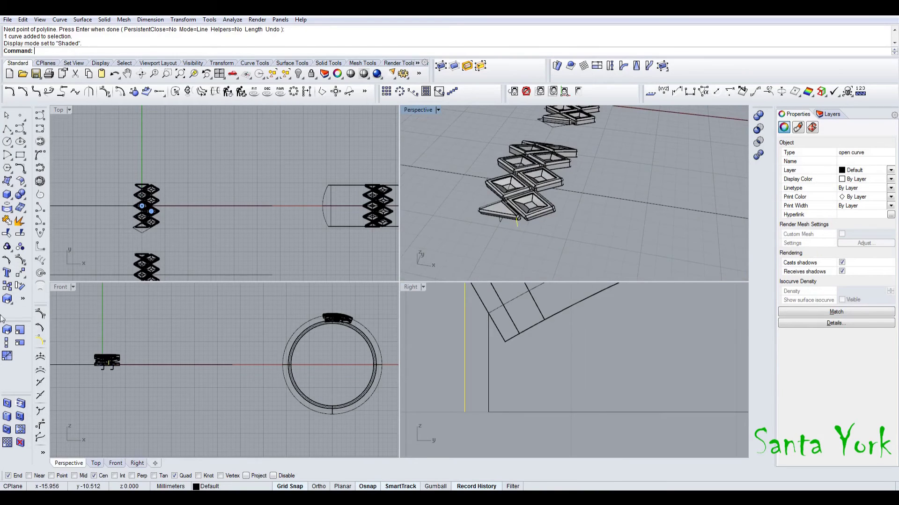
{"action": "left_click", "coordinate": [8, 343]}
{"action": "left_click", "coordinate": [500, 222]}
{"action": "scroll", "coordinate": [186, 165], "scroll_direction": "down", "scroll_amount": 12}
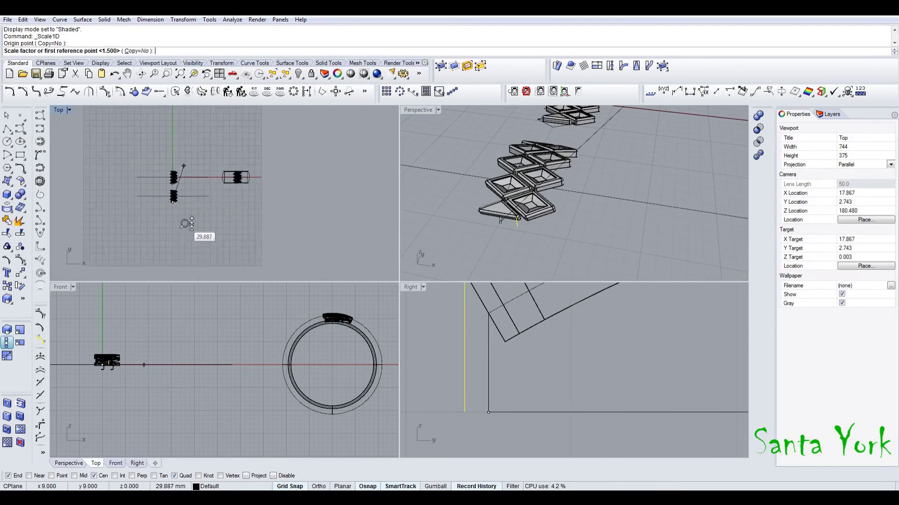
{"action": "left_click", "coordinate": [361, 251]}
{"action": "type", "text": "0.0"}
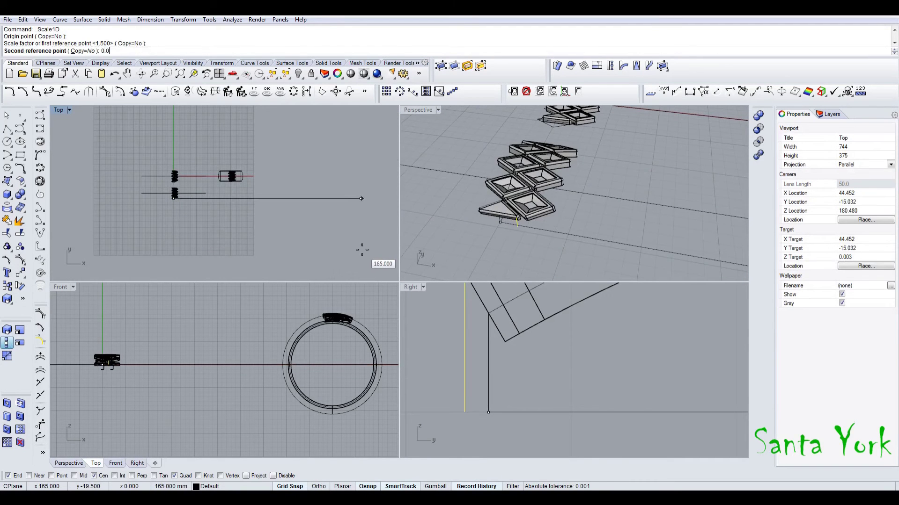
{"action": "type", "text": "01"}
{"action": "key", "text": "Return"}
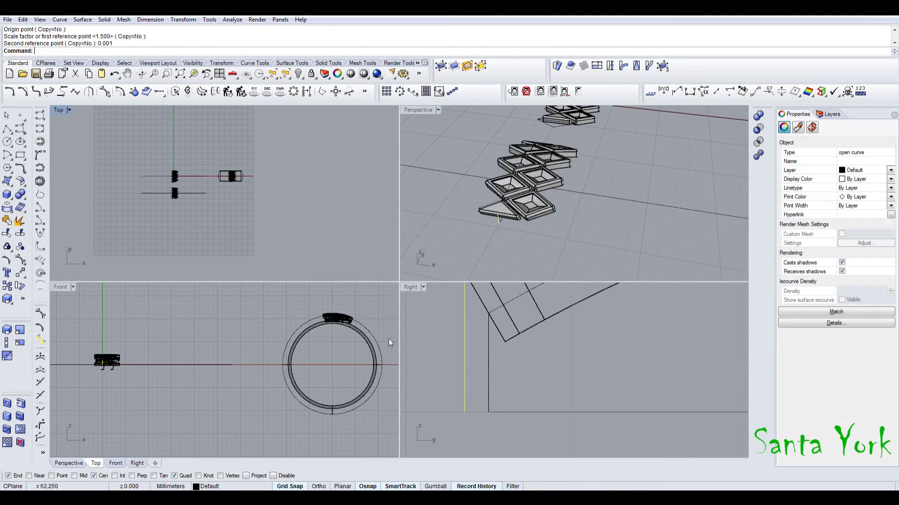
Draw a horizontal line about 0.72 mm long inward from the vertical line's upper end and join the two lines
{"action": "scroll", "coordinate": [470, 380], "scroll_direction": "down", "scroll_amount": 4}
{"action": "scroll", "coordinate": [490, 300], "scroll_direction": "up", "scroll_amount": 2}
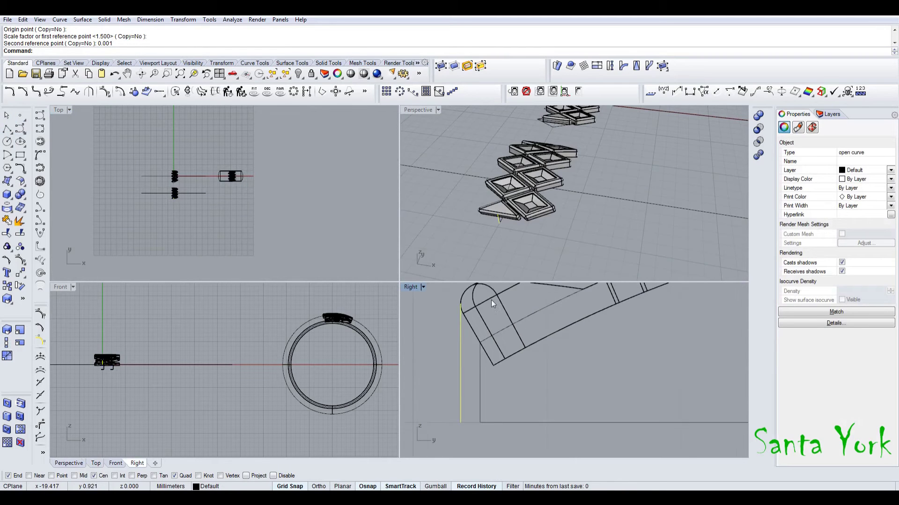
{"action": "left_click", "coordinate": [7, 129]}
{"action": "scroll", "coordinate": [468, 361], "scroll_direction": "up", "scroll_amount": 1}
{"action": "left_click", "coordinate": [457, 336]}
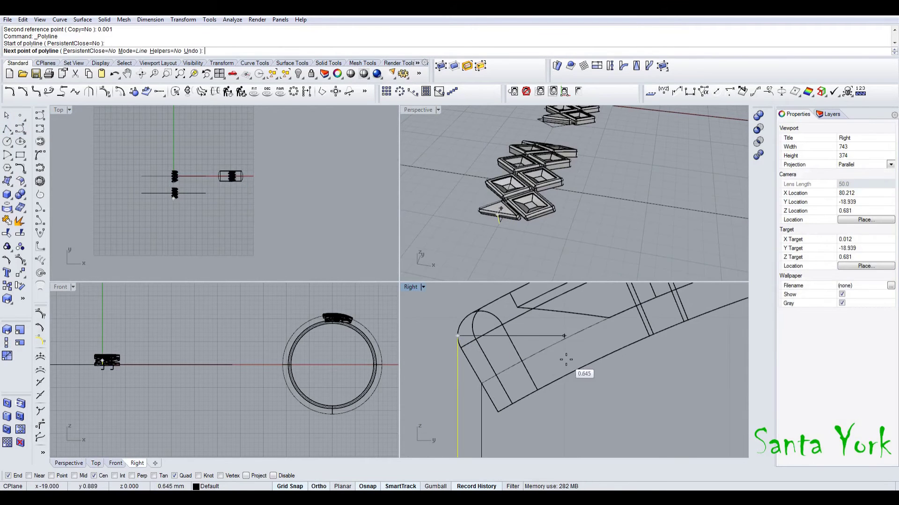
{"action": "left_click", "coordinate": [318, 487]}
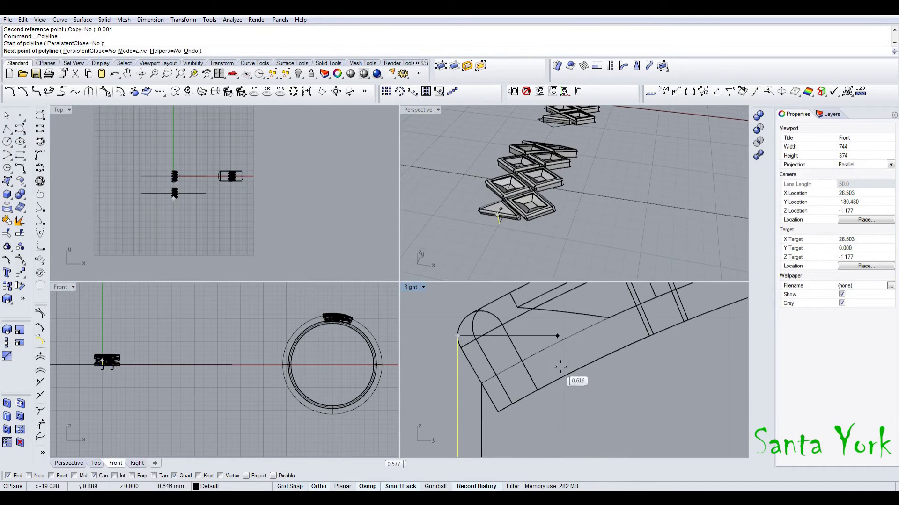
{"action": "key", "text": "F8"}
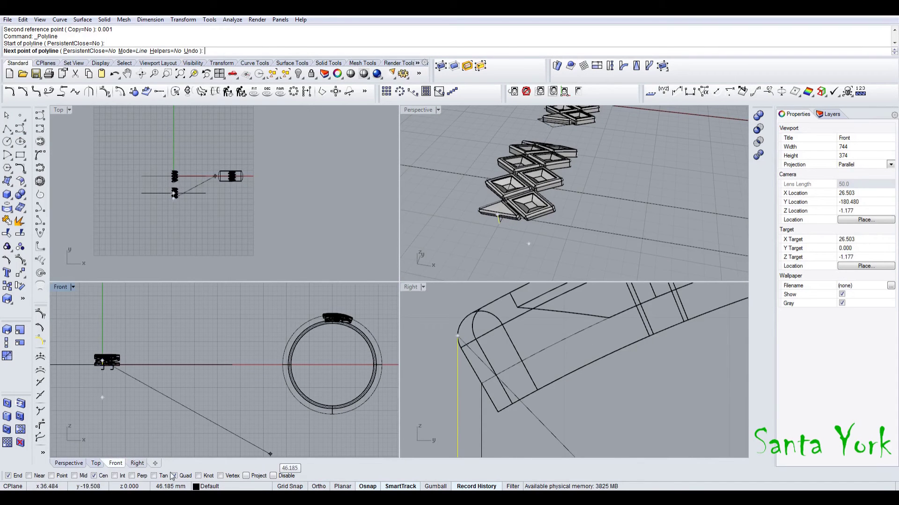
{"action": "left_click", "coordinate": [99, 476]}
{"action": "key", "text": "F8"}
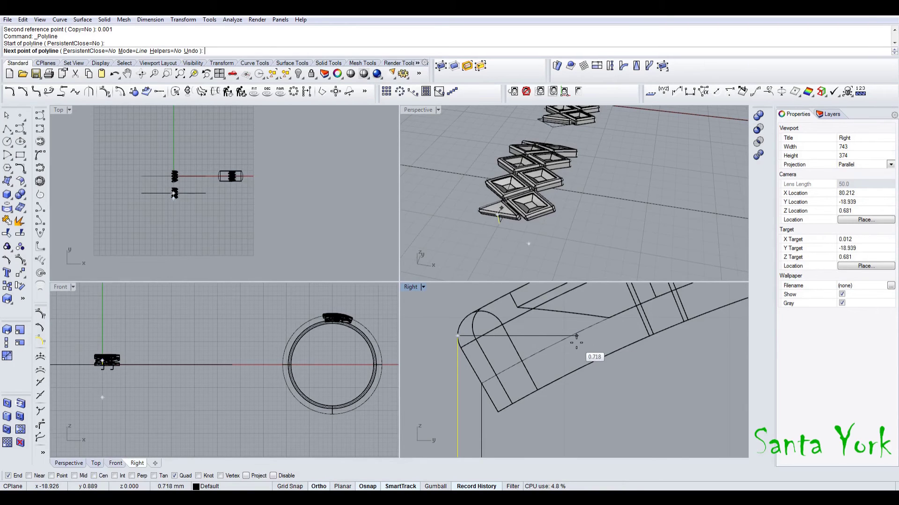
{"action": "left_click", "coordinate": [576, 344]}
{"action": "key", "text": "Return"}
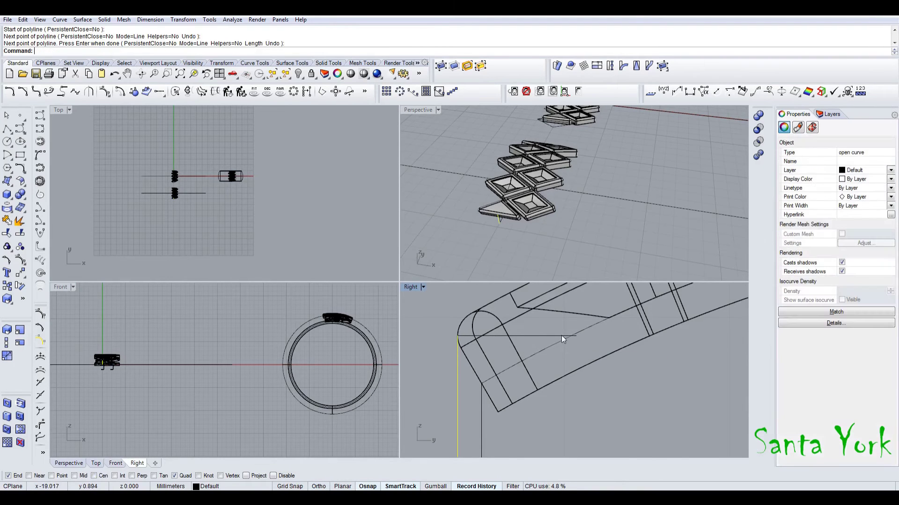
{"action": "left_click", "coordinate": [542, 336], "text": "shift"}
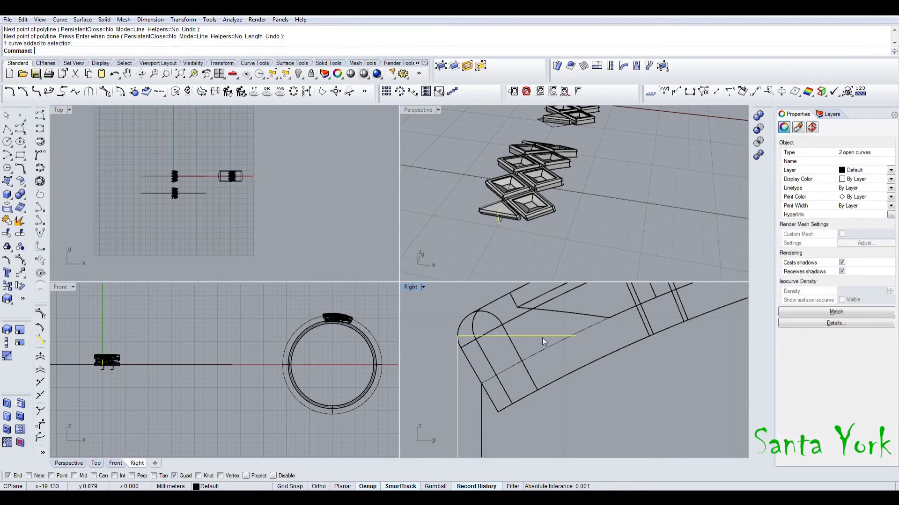
{"action": "left_click", "coordinate": [7, 221]}
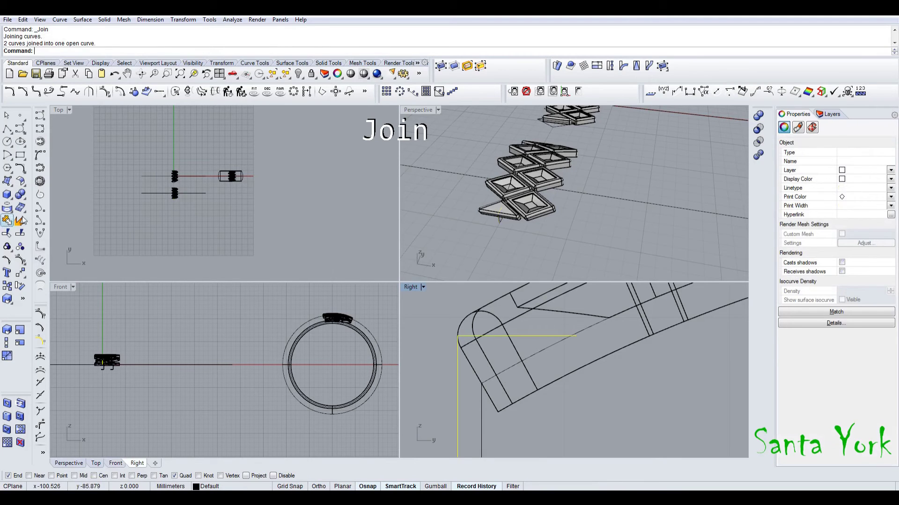
Copy the joined edge curve from the base line's midpoint to the midpoint of the profile's straight inner line at the ring's lowest point
{"action": "left_click", "coordinate": [13, 285]}
{"action": "scroll", "coordinate": [494, 330], "scroll_direction": "down", "scroll_amount": 5}
{"action": "right_click_drag", "start_coordinate": [519, 220], "coordinate": [556, 215]}
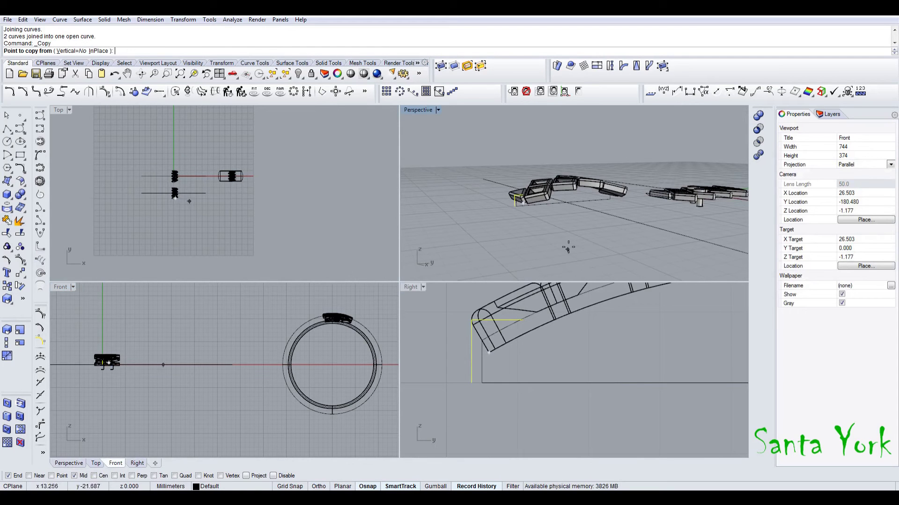
{"action": "left_click", "coordinate": [571, 207]}
{"action": "scroll", "coordinate": [490, 218], "scroll_direction": "down", "scroll_amount": 10}
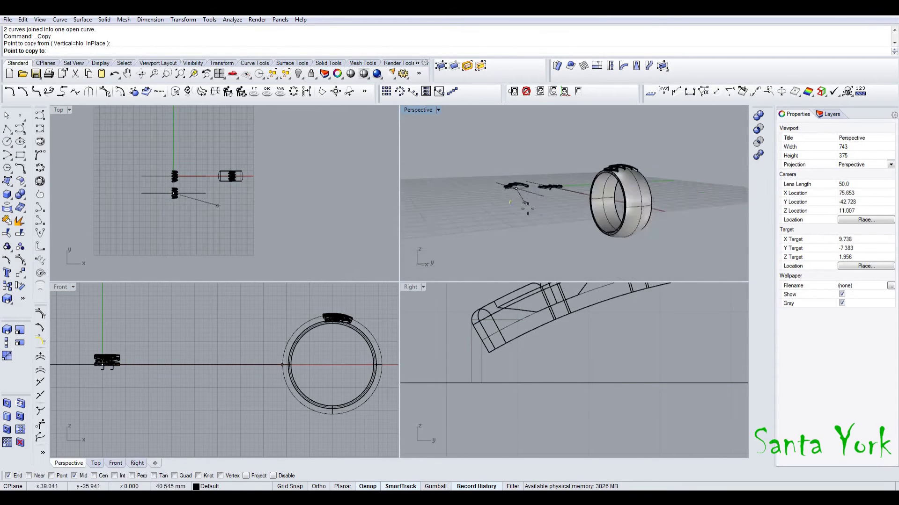
{"action": "right_click_drag", "start_coordinate": [522, 194], "coordinate": [605, 256]}
{"action": "scroll", "coordinate": [675, 238], "scroll_direction": "up", "scroll_amount": 10}
{"action": "left_click", "coordinate": [609, 239]}
{"action": "key", "text": "Return"}
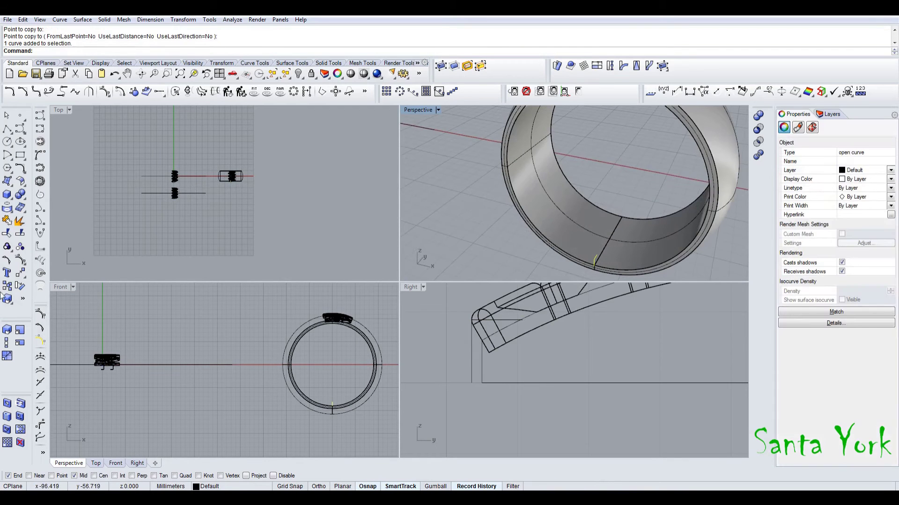
Rotate the copied edge curve 180 degrees in the front view about the inner circle's lowest point
{"action": "left_click", "coordinate": [13, 285]}
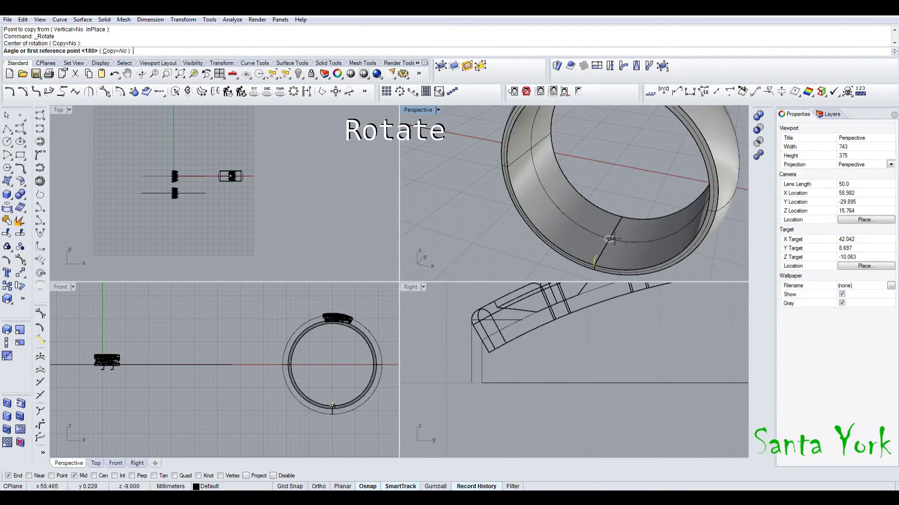
{"action": "left_click", "coordinate": [331, 406]}
{"action": "left_click", "coordinate": [368, 407], "text": "shift"}
{"action": "left_click", "coordinate": [273, 408], "text": "shift"}
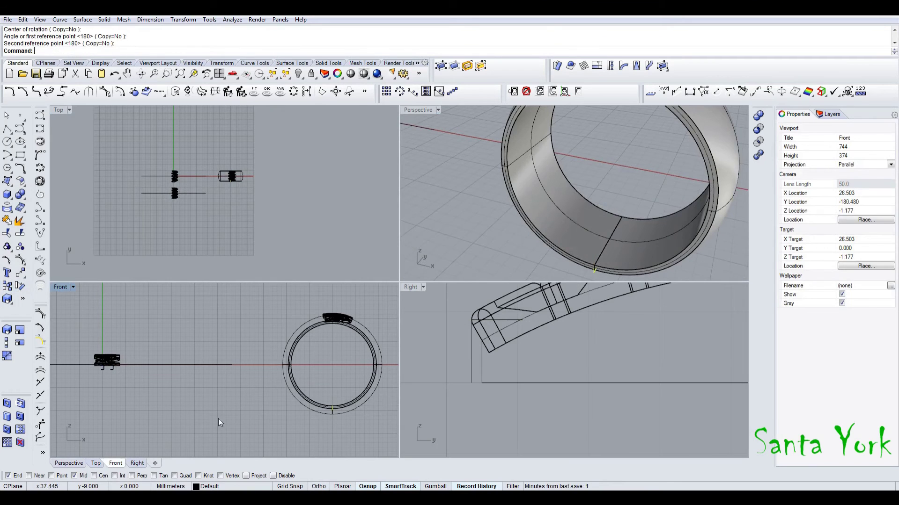
Delete the old revolved liner, keeping its profile curve and the edge curve
{"action": "left_click", "coordinate": [662, 248]}
{"action": "key", "text": "Delete"}
{"action": "scroll", "coordinate": [538, 368], "scroll_direction": "up", "scroll_amount": 5}
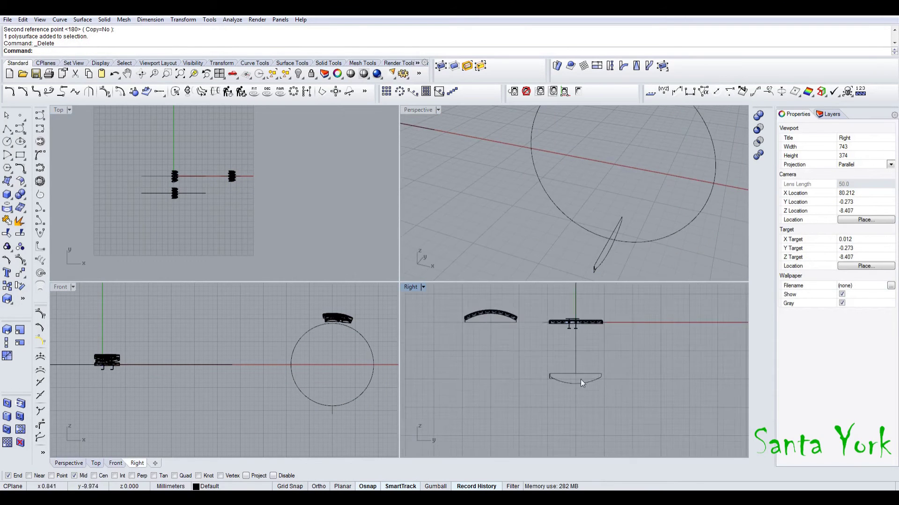
Trim the edge curve's horizontal line where it crosses the profile's arc
{"action": "scroll", "coordinate": [518, 359], "scroll_direction": "up", "scroll_amount": 3}
{"action": "left_click", "coordinate": [515, 367]}
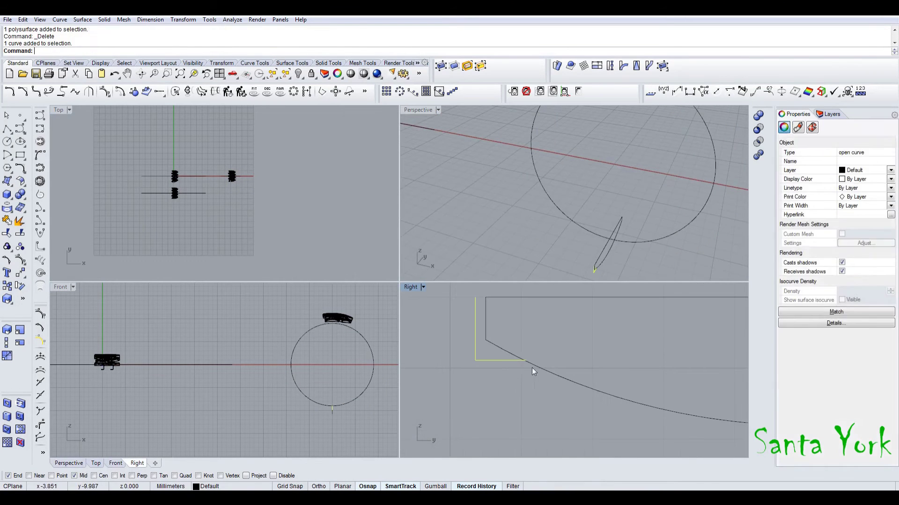
{"action": "left_click", "coordinate": [8, 234]}
{"action": "scroll", "coordinate": [525, 365], "scroll_direction": "up", "scroll_amount": 3}
{"action": "left_click", "coordinate": [518, 357]}
{"action": "scroll", "coordinate": [512, 358], "scroll_direction": "up", "scroll_amount": 2}
{"action": "scroll", "coordinate": [463, 364], "scroll_direction": "down", "scroll_amount": 8}
Mirror the trimmed edge curve about the Y axis to the profile's opposite side
{"action": "left_click", "coordinate": [449, 363]}
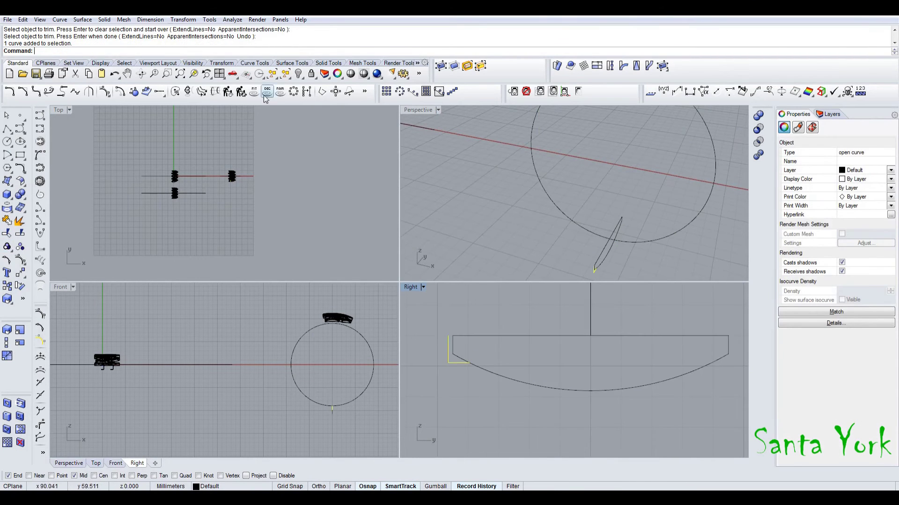
{"action": "left_click", "coordinate": [183, 20]}
{"action": "left_click", "coordinate": [192, 91]}
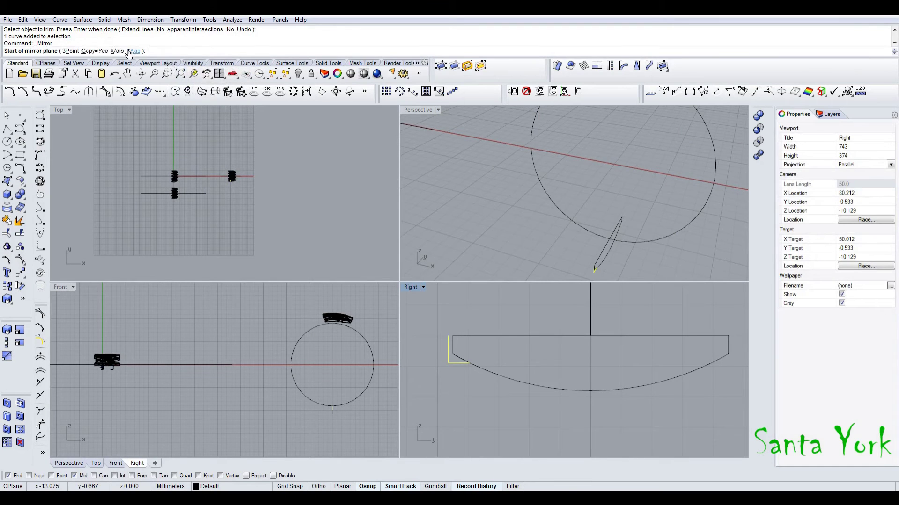
{"action": "left_click", "coordinate": [134, 51]}
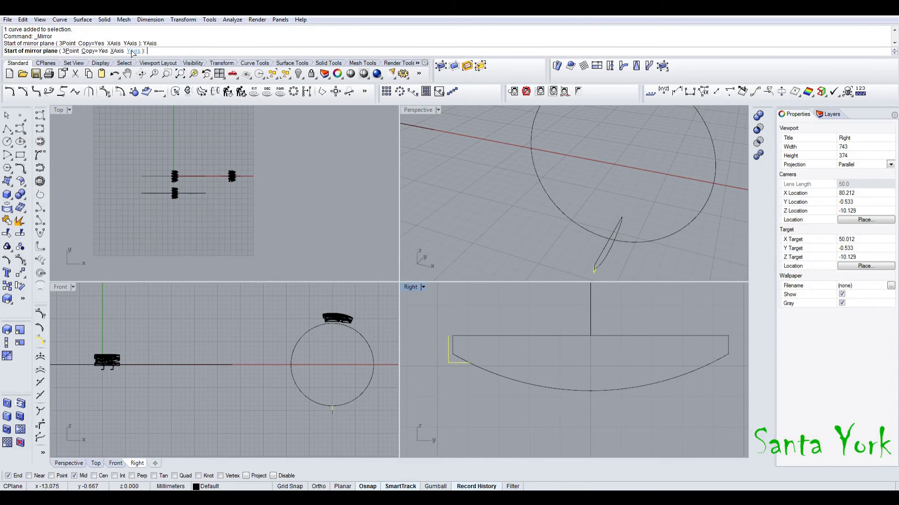
Explode the liner profile and delete its two short vertical side segments
{"action": "left_click", "coordinate": [496, 383]}
{"action": "left_click", "coordinate": [19, 234]}
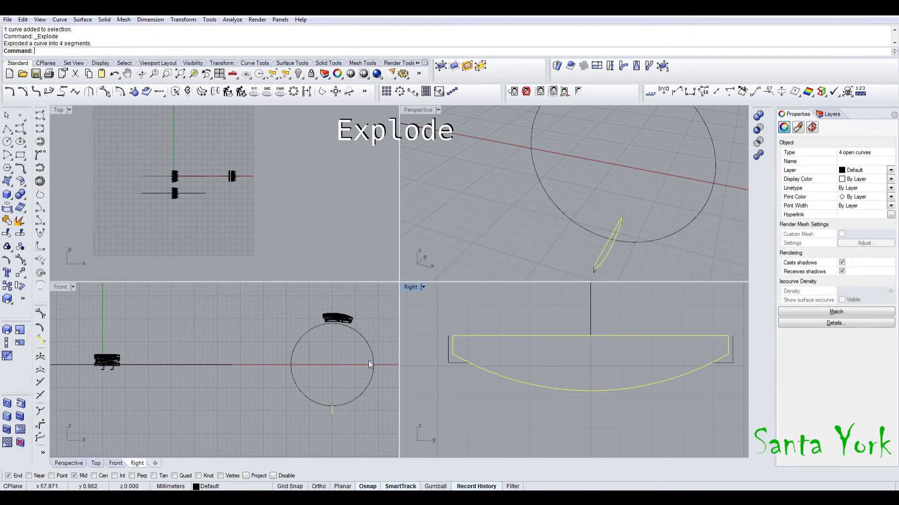
{"action": "left_click", "coordinate": [454, 358]}
{"action": "key", "text": "Delete"}
Stretch the profile's straight inner line with Scale1D from its midpoint out to the edge curve's end
{"action": "left_click", "coordinate": [722, 336]}
{"action": "left_click", "coordinate": [6, 343]}
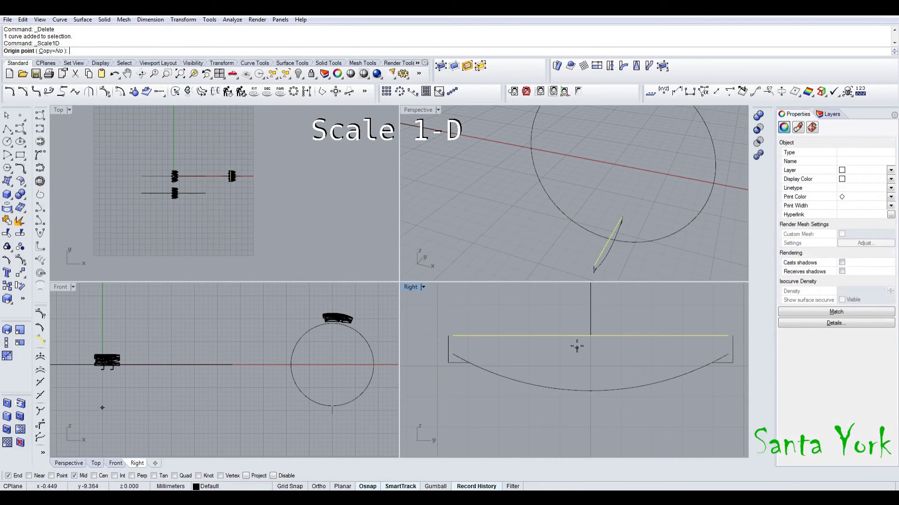
{"action": "left_click", "coordinate": [590, 336]}
{"action": "left_click", "coordinate": [449, 335]}
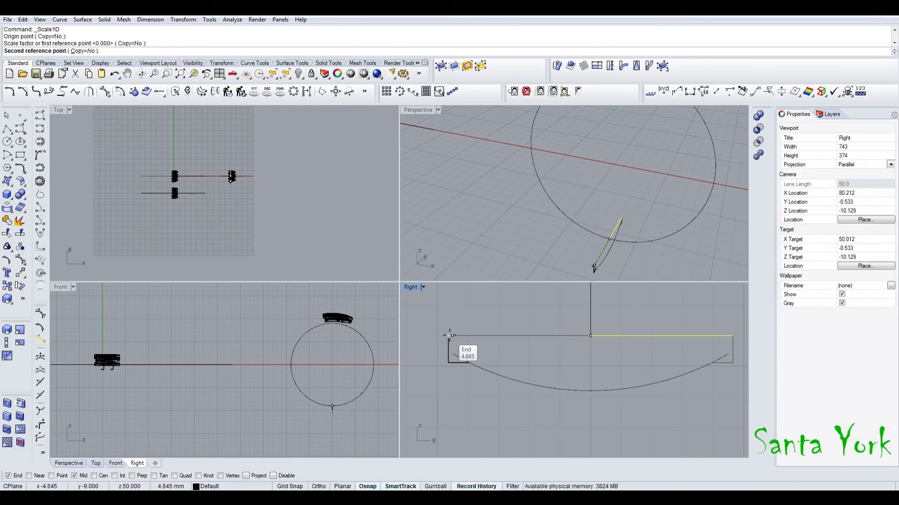
{"action": "left_click", "coordinate": [448, 335]}
Trim the arc's two ends against the edge curves and join all segments into one closed profile
{"action": "scroll", "coordinate": [555, 358], "scroll_direction": "down", "scroll_amount": 2}
{"action": "left_click_drag", "start_coordinate": [691, 351], "coordinate": [619, 376]}
{"action": "left_click", "coordinate": [7, 233]}
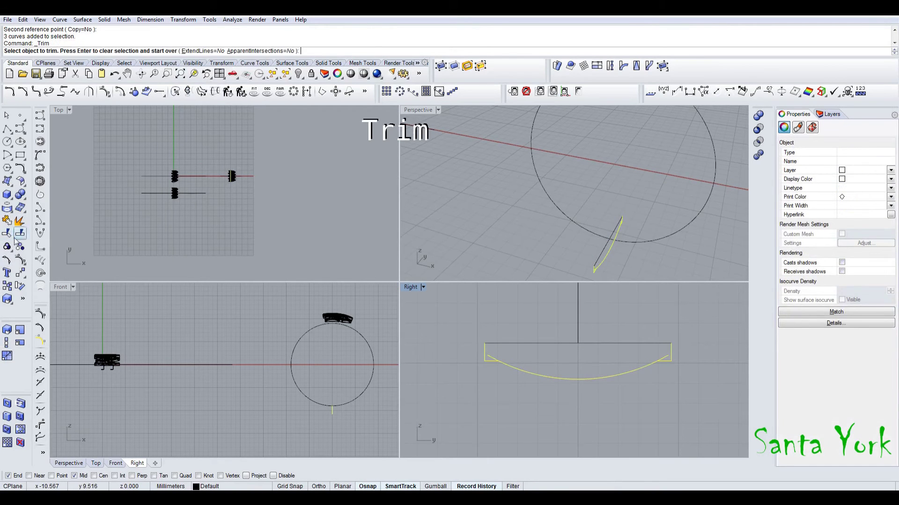
{"action": "left_click", "coordinate": [491, 359]}
{"action": "left_click", "coordinate": [666, 363]}
{"action": "key", "text": "Return"}
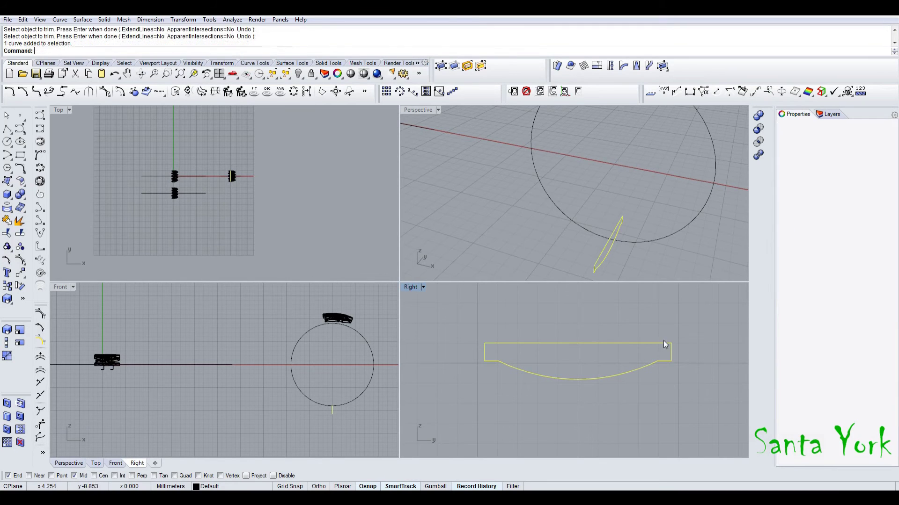
{"action": "left_click", "coordinate": [7, 221]}
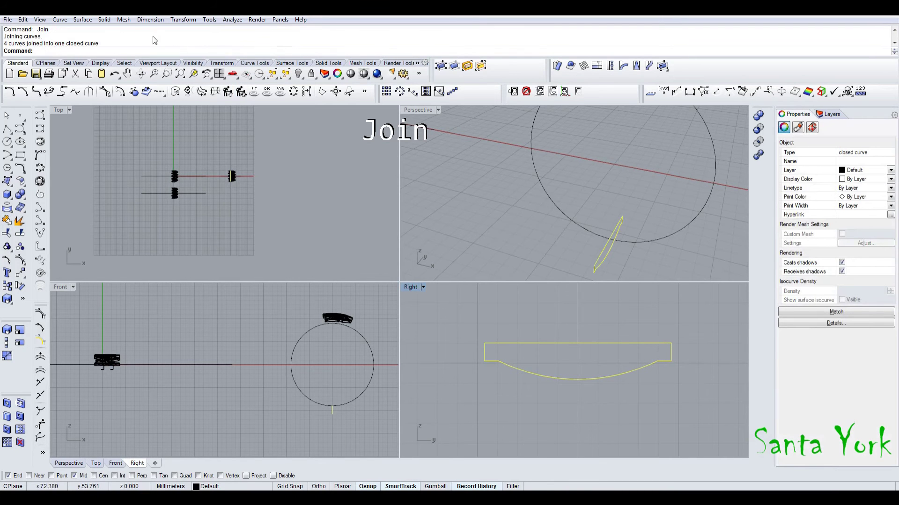
Revolve the closed profile 360 degrees about an axis through the inner circle's centre, running across the ring's width
{"action": "left_click", "coordinate": [83, 20]}
{"action": "left_click", "coordinate": [96, 71]}
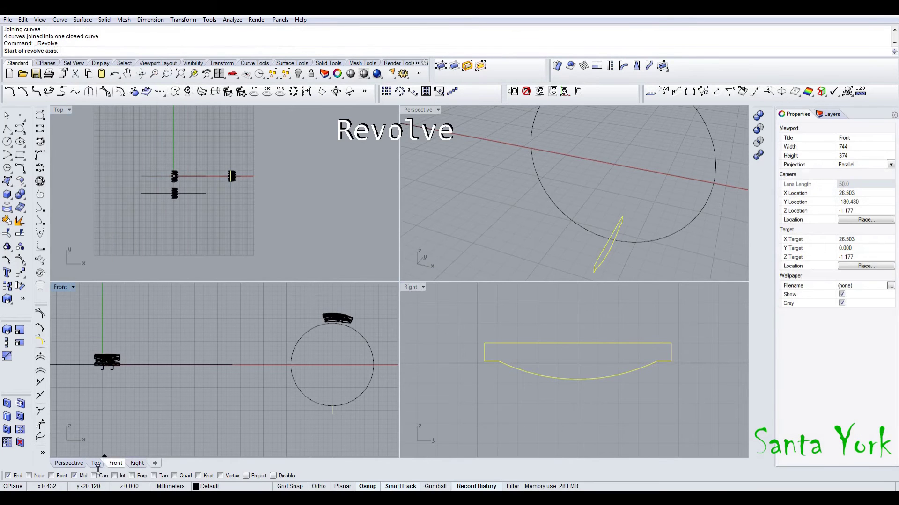
{"action": "left_click", "coordinate": [77, 476]}
{"action": "left_click", "coordinate": [561, 207]}
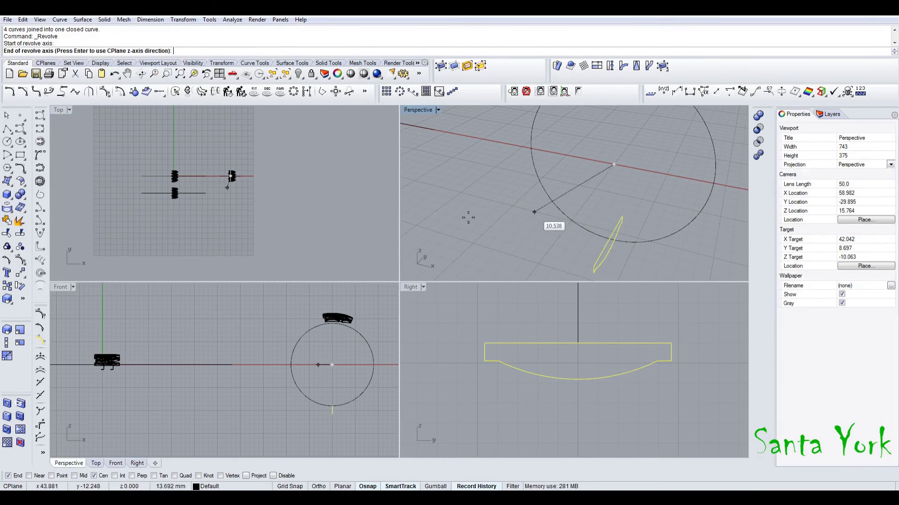
{"action": "left_click", "coordinate": [237, 227], "text": "shift"}
{"action": "right_click", "coordinate": [240, 227]}
{"action": "right_click", "coordinate": [241, 227]}
{"action": "left_click", "coordinate": [482, 235]}
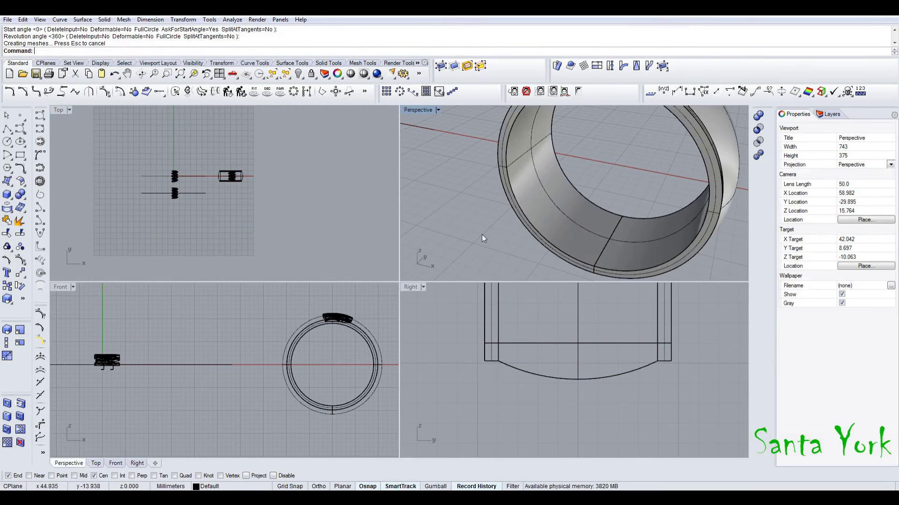
Apply a variable radius fillet of 0.15 to the edges of the revolved liner's side rims
{"action": "left_click", "coordinate": [258, 75]}
{"action": "scroll", "coordinate": [602, 248], "scroll_direction": "down", "scroll_amount": 5}
{"action": "scroll", "coordinate": [613, 179], "scroll_direction": "up", "scroll_amount": 5}
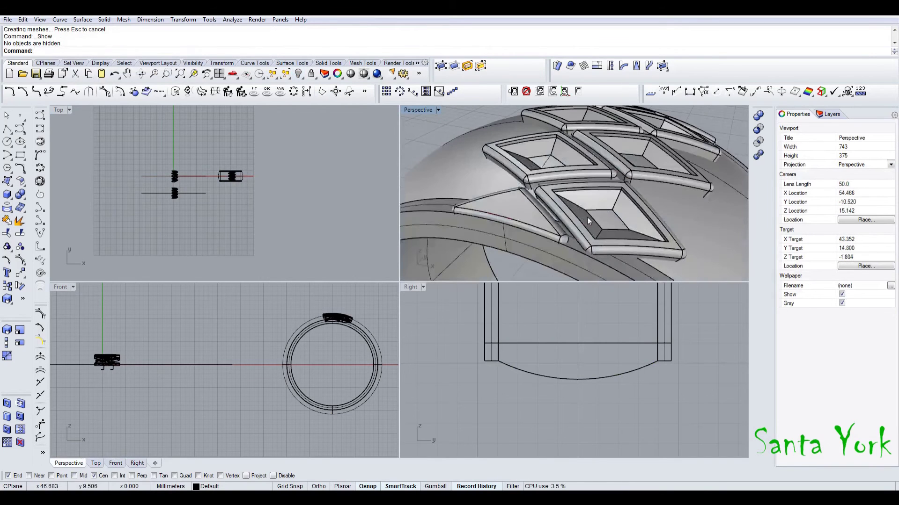
{"action": "left_click", "coordinate": [23, 195]}
{"action": "left_click", "coordinate": [86, 213]}
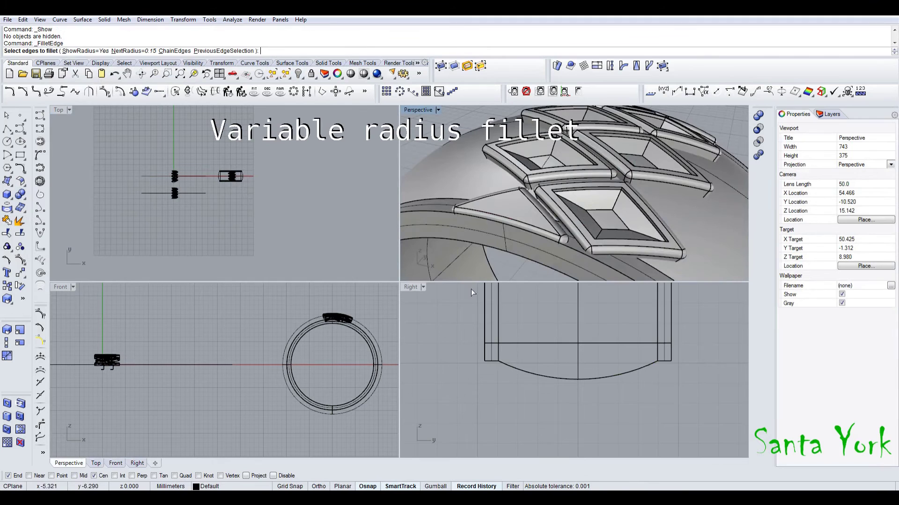
{"action": "left_click", "coordinate": [560, 251]}
{"action": "right_click_drag", "start_coordinate": [561, 251], "coordinate": [577, 211]}
{"action": "left_click", "coordinate": [706, 216]}
{"action": "left_click", "coordinate": [543, 236]}
{"action": "key", "text": "Return"}
{"action": "key", "text": "Return"}
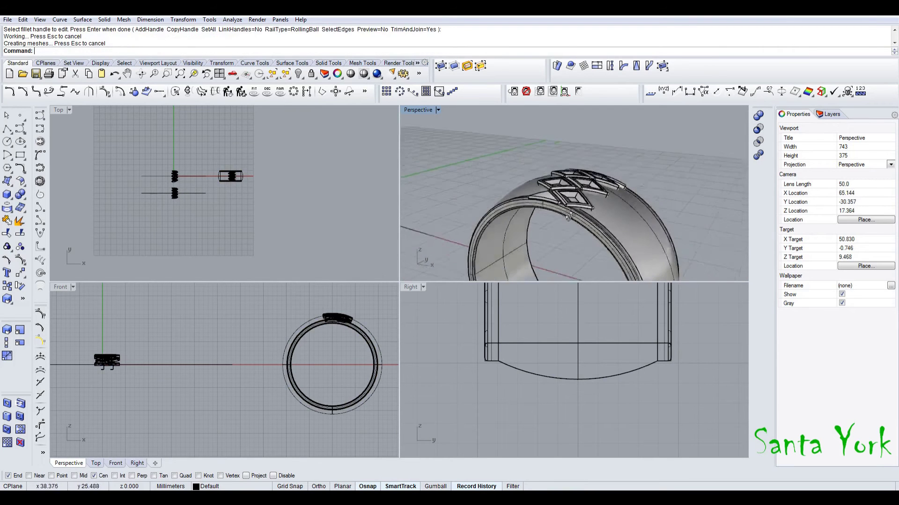
Turn off the liner's surface isocurves and examine how the rhombus segment sits on it in a rendered perspective view
{"action": "left_click", "coordinate": [576, 208]}
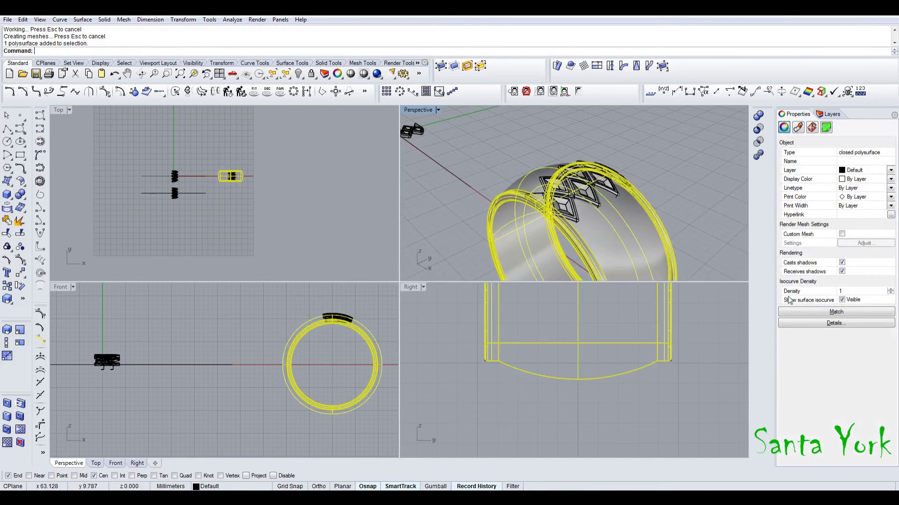
{"action": "left_click", "coordinate": [568, 208]}
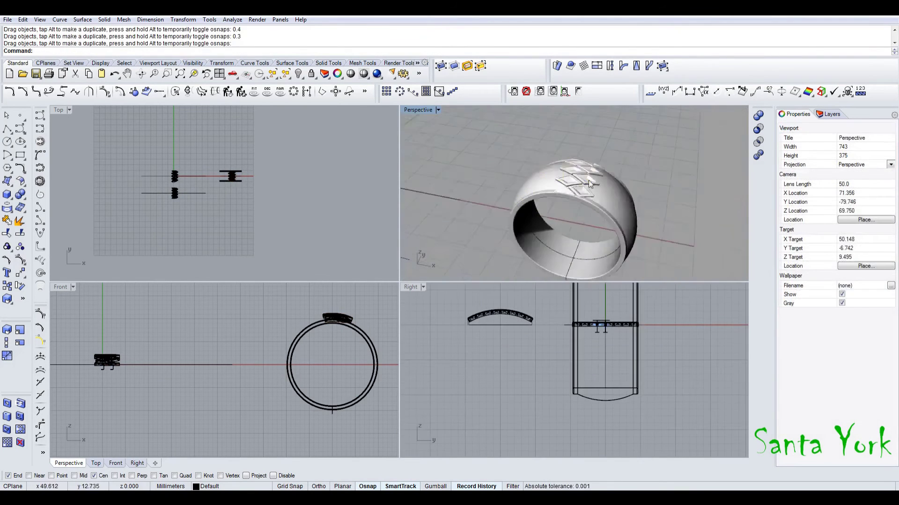
{"action": "scroll", "coordinate": [543, 195], "scroll_direction": "up", "scroll_amount": 10}
{"action": "right_click_drag", "start_coordinate": [544, 198], "coordinate": [570, 221]}
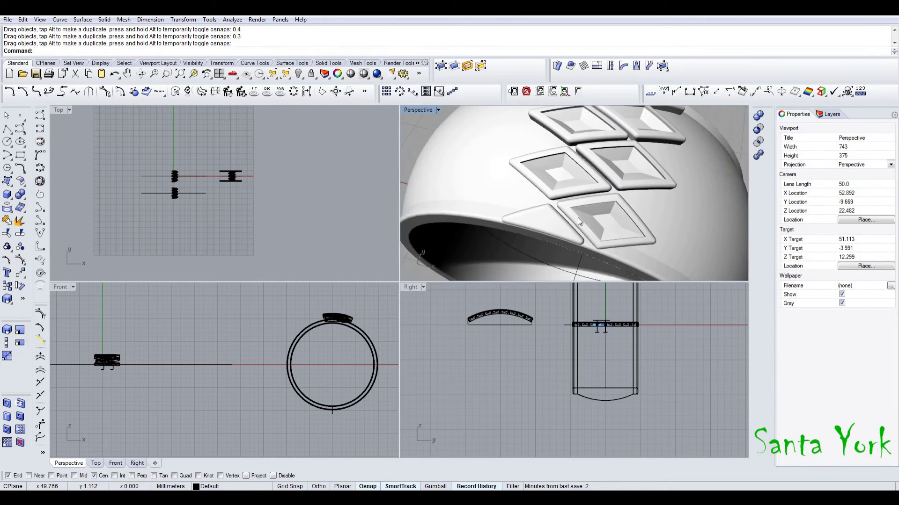
Delete the nine rhombus pieces on the ring and the nine domed pieces beside the flat layout
{"action": "scroll", "coordinate": [587, 209], "scroll_direction": "down", "scroll_amount": 8}
{"action": "left_click", "coordinate": [588, 209]}
{"action": "scroll", "coordinate": [681, 200], "scroll_direction": "down", "scroll_amount": 12}
{"action": "key", "text": "Delete"}
{"action": "scroll", "coordinate": [551, 210], "scroll_direction": "up", "scroll_amount": 8}
{"action": "scroll", "coordinate": [556, 200], "scroll_direction": "up", "scroll_amount": 12}
{"action": "left_click", "coordinate": [561, 186]}
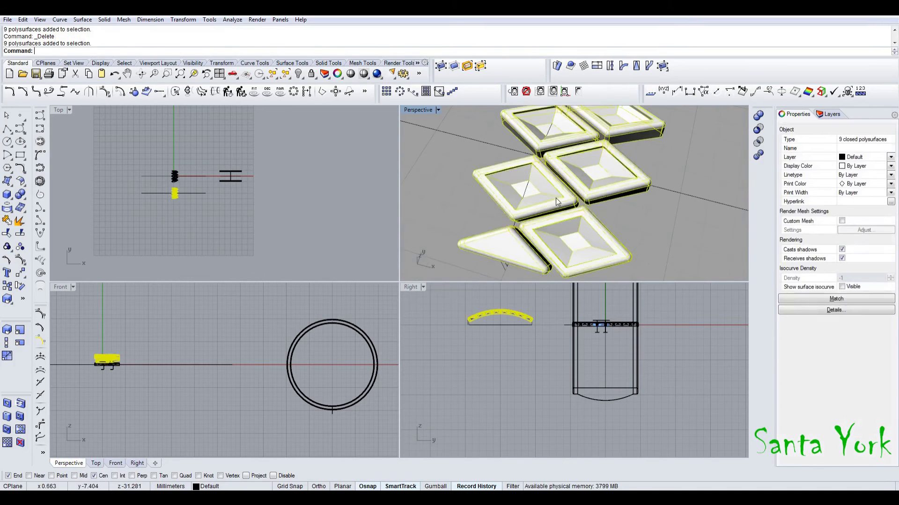
{"action": "scroll", "coordinate": [548, 232], "scroll_direction": "down", "scroll_amount": 9}
{"action": "key", "text": "Delete"}
Close in on the flat rhombus layout and set the perspective view's display mode to Shaded
{"action": "scroll", "coordinate": [167, 178], "scroll_direction": "up", "scroll_amount": 20}
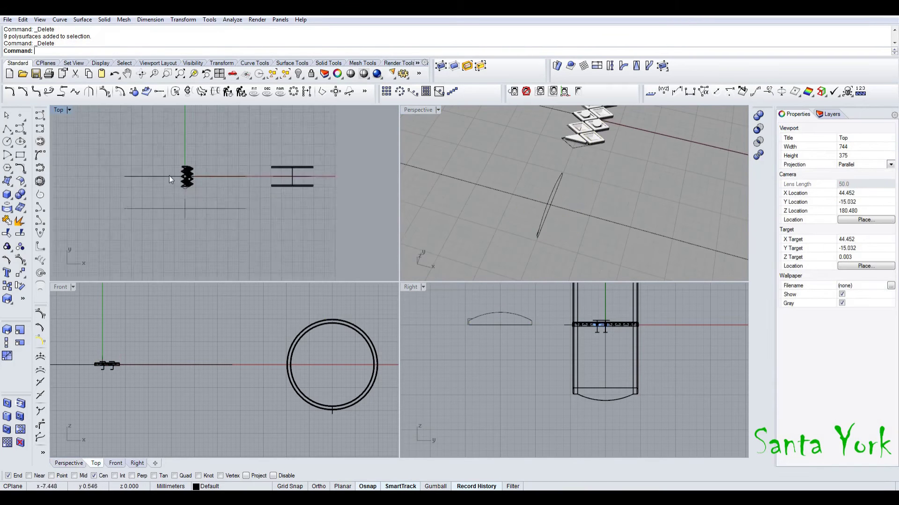
{"action": "scroll", "coordinate": [611, 207], "scroll_direction": "down", "scroll_amount": 10}
{"action": "right_click_drag", "start_coordinate": [610, 208], "coordinate": [641, 197]}
{"action": "scroll", "coordinate": [594, 179], "scroll_direction": "up", "scroll_amount": 10}
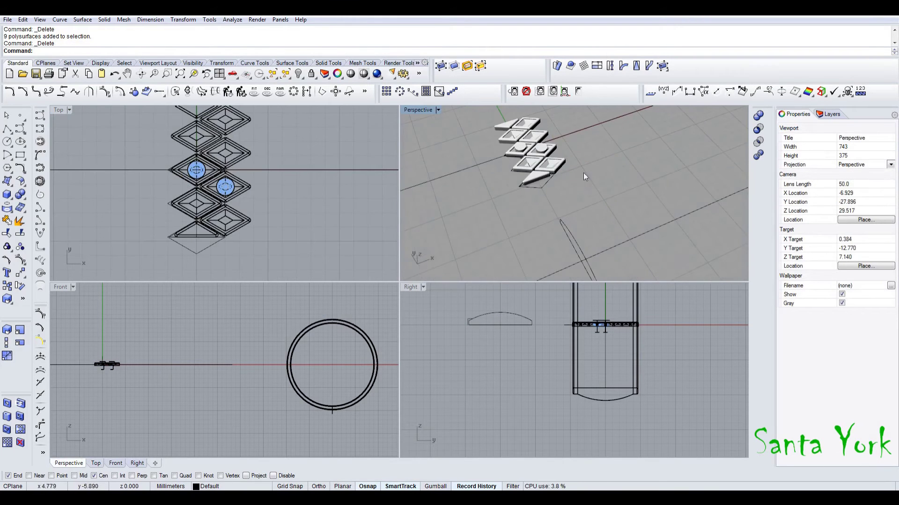
{"action": "left_click", "coordinate": [438, 110]}
{"action": "left_click", "coordinate": [414, 129]}
{"action": "scroll", "coordinate": [512, 218], "scroll_direction": "up", "scroll_amount": 5}
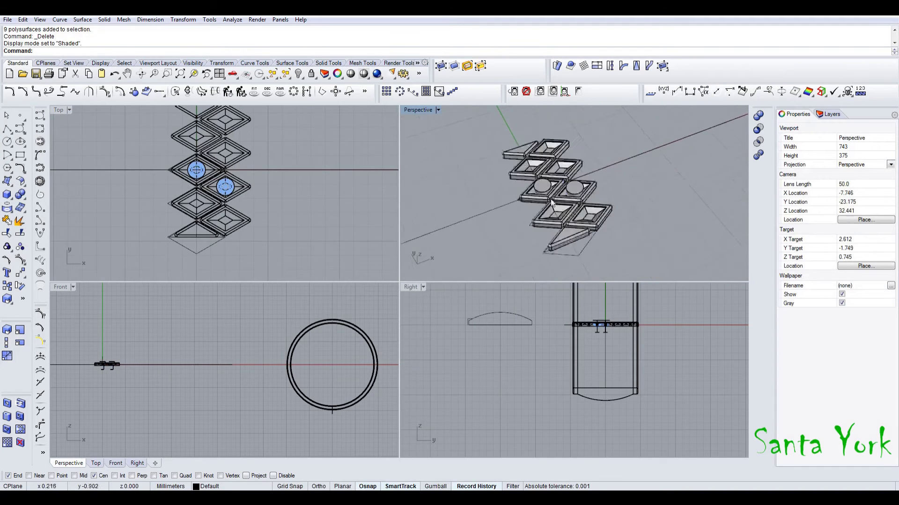
Ungroup the second rhombus column and delete its three pieces without a cylinder
{"action": "right_click_drag", "start_coordinate": [512, 218], "coordinate": [564, 224]}
{"action": "left_click", "coordinate": [527, 229]}
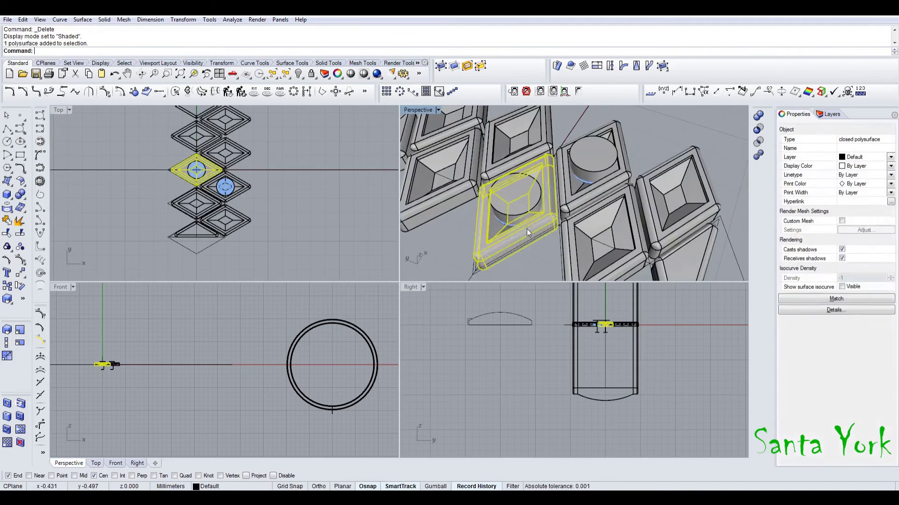
{"action": "left_click", "coordinate": [565, 203], "text": "shift"}
{"action": "key", "text": "ctrl+shift+g"}
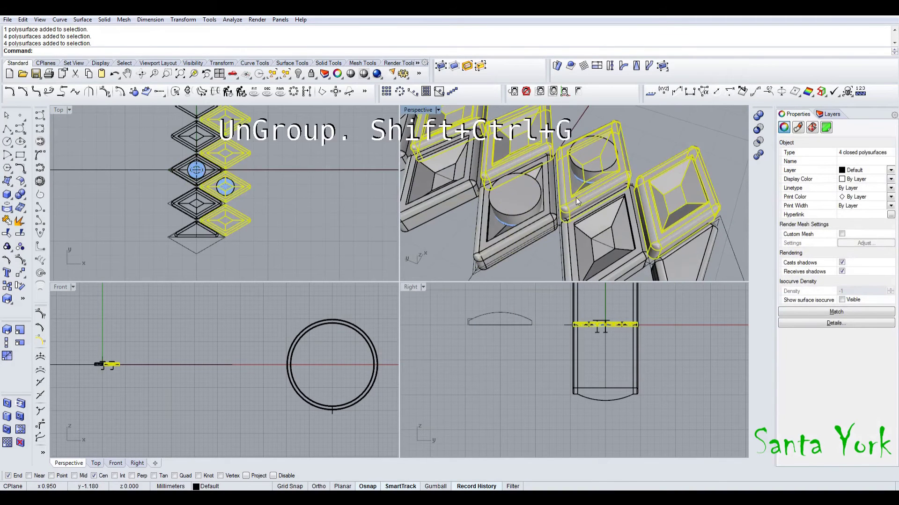
{"action": "left_click", "coordinate": [574, 196], "text": "ctrl+shift"}
{"action": "key", "text": "Return"}
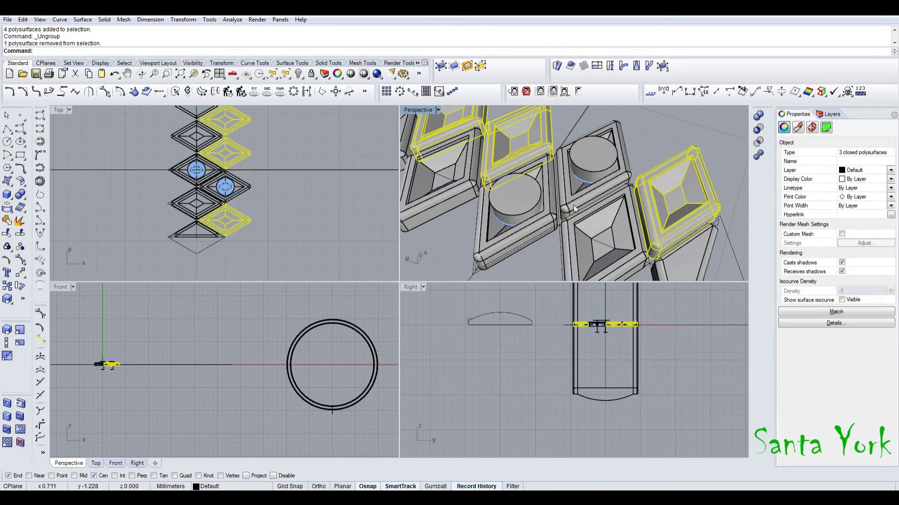
{"action": "scroll", "coordinate": [577, 188], "scroll_direction": "down", "scroll_amount": 4}
{"action": "key", "text": "Delete"}
Ungroup the first rhombus column and delete its two full rhombi without a cylinder, keeping the triangular end pieces
{"action": "left_click", "coordinate": [593, 212]}
{"action": "key", "text": "ctrl+shift+g"}
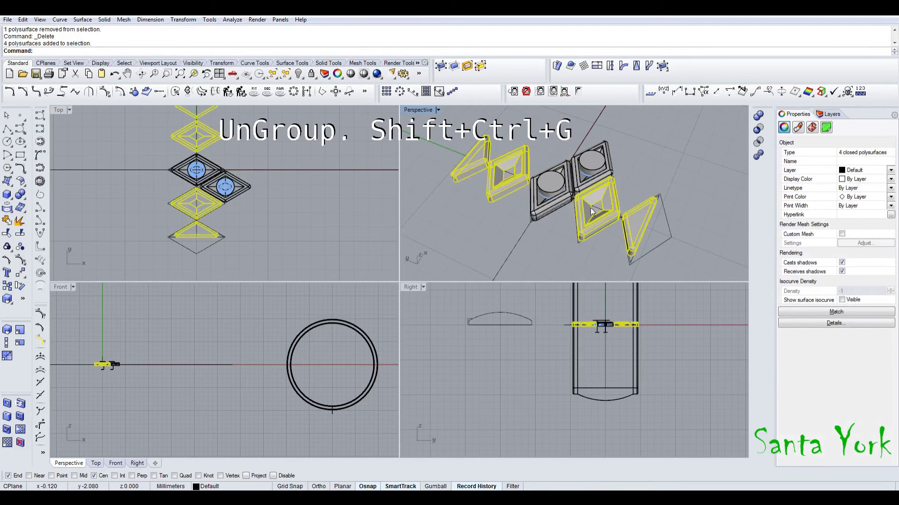
{"action": "left_click", "coordinate": [512, 188]}
{"action": "left_click", "coordinate": [594, 213]}
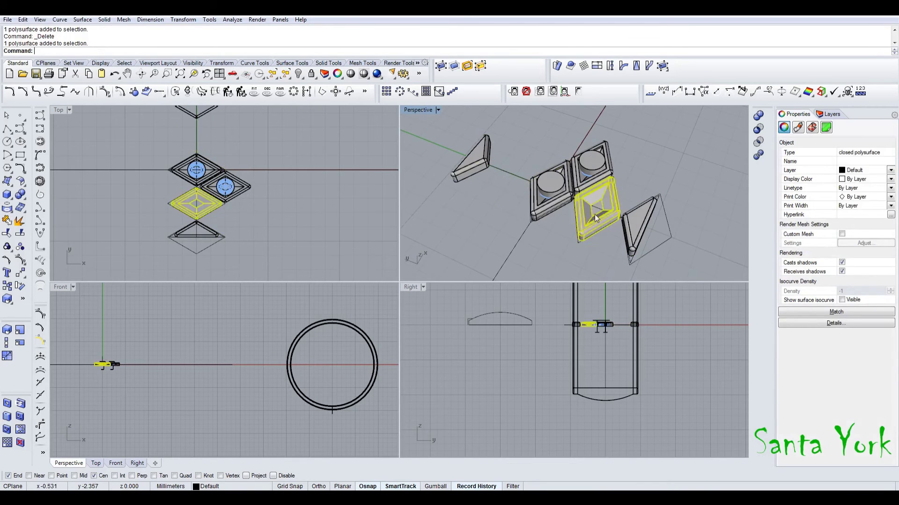
{"action": "key", "text": "Delete"}
Show the hidden objects and hide the two polysurfaces at the cylinder in the centre rhombus
{"action": "scroll", "coordinate": [549, 198], "scroll_direction": "up", "scroll_amount": 4}
{"action": "left_click", "coordinate": [548, 205]}
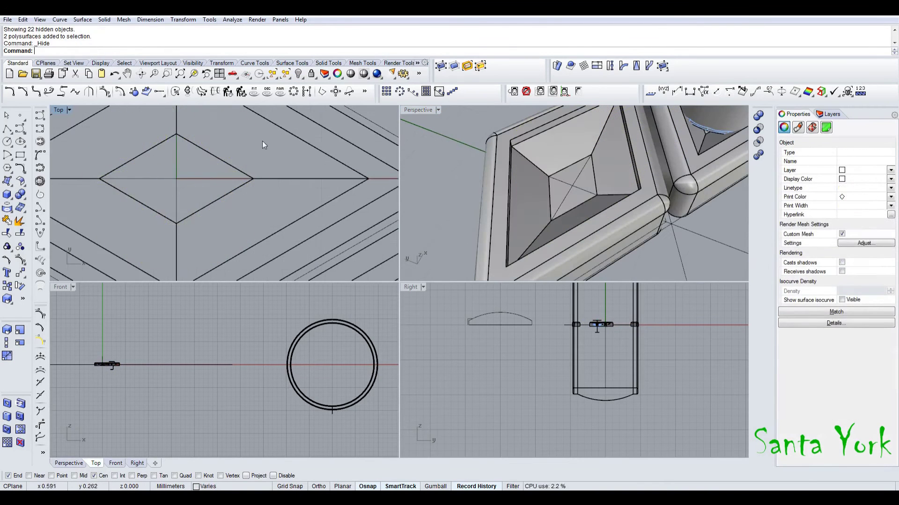
Move the small rhombus curve at the centre of the recess straight down by 0.1 mm
{"action": "left_click", "coordinate": [224, 200]}
{"action": "left_click", "coordinate": [253, 219]}
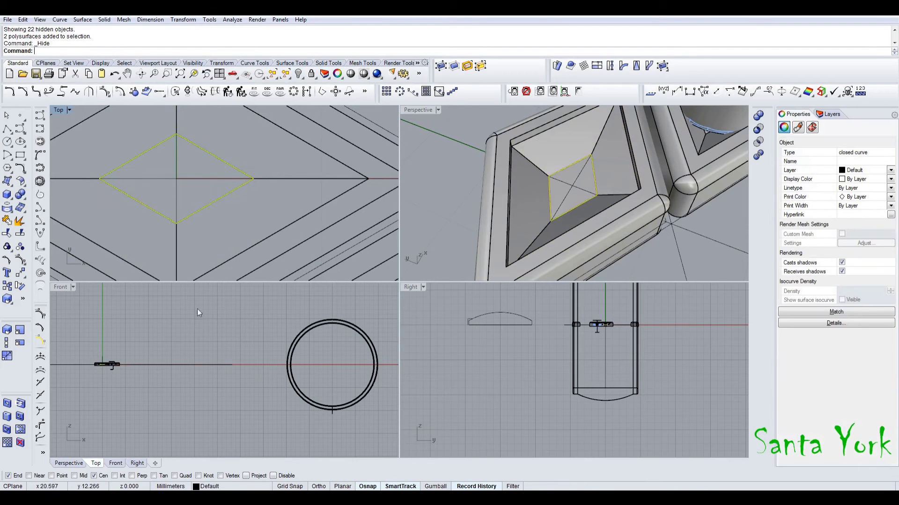
{"action": "scroll", "coordinate": [96, 372], "scroll_direction": "up", "scroll_amount": 10}
{"action": "scroll", "coordinate": [163, 372], "scroll_direction": "up", "scroll_amount": 3}
{"action": "left_click_drag", "start_coordinate": [163, 369], "coordinate": [161, 380]}
{"action": "type", "text": "0.3"}
{"action": "key", "text": "Return"}
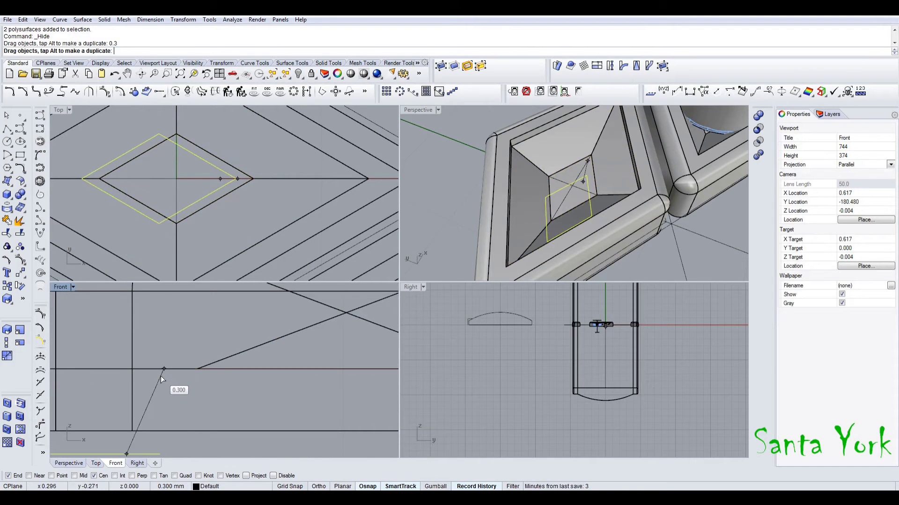
{"action": "type", "text": "0.1"}
{"action": "key", "text": "Return"}
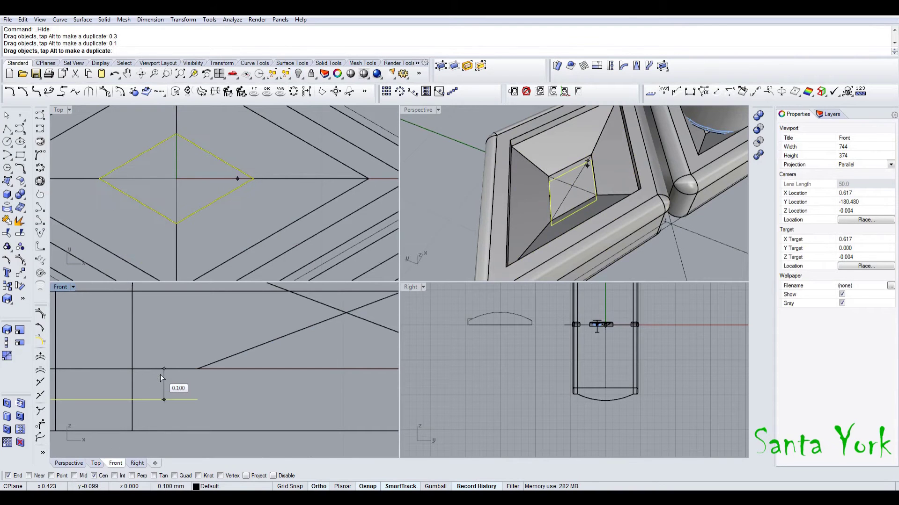
{"action": "left_click_drag", "start_coordinate": [161, 378], "coordinate": [161, 376]}
Offset the lowered rhombus curve 0.1 mm inward with sharp corners and move the original curve back up 0.1 mm
{"action": "left_click", "coordinate": [120, 91]}
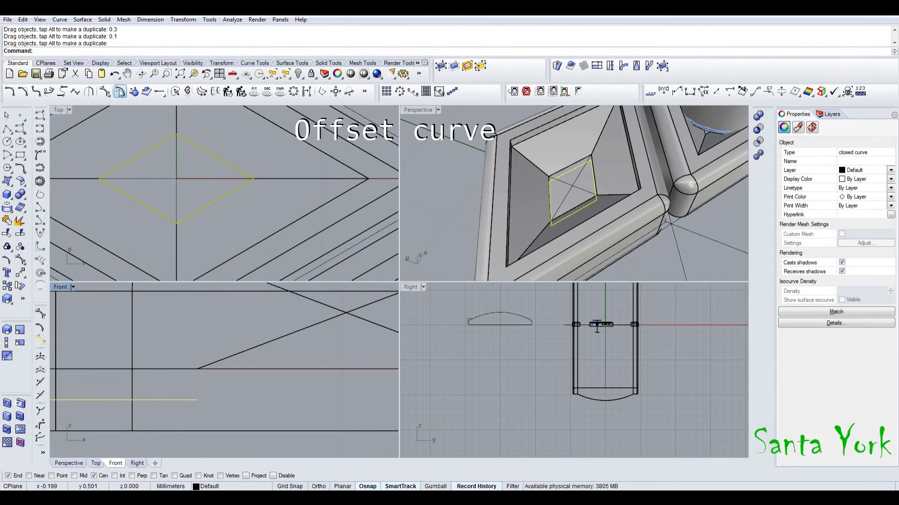
{"action": "key", "text": "Return"}
{"action": "left_click", "coordinate": [196, 177]}
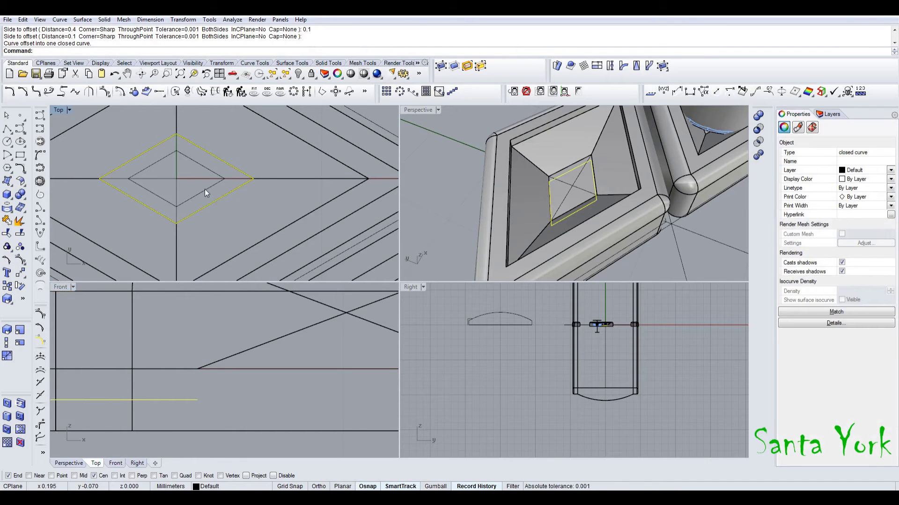
{"action": "left_click_drag", "start_coordinate": [174, 400], "coordinate": [175, 382]}
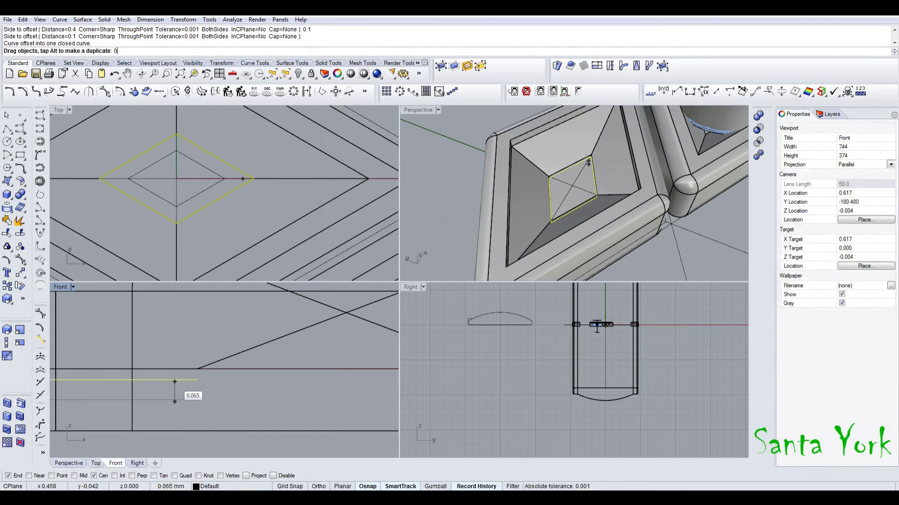
{"action": "key", "text": "Return"}
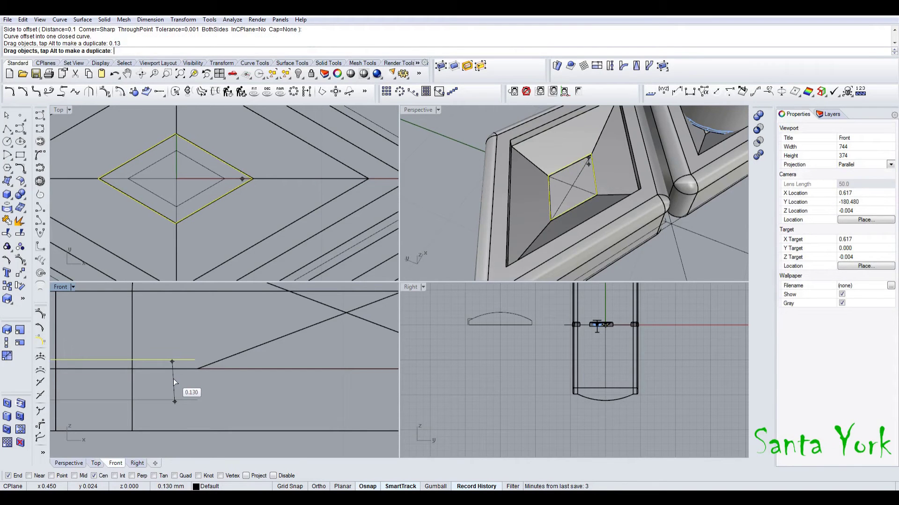
{"action": "type", "text": "0."}
{"action": "type", "text": "1"}
{"action": "key", "text": "Return"}
{"action": "left_click_drag", "start_coordinate": [173, 387], "coordinate": [173, 388]}
Loft the lowered inner rhombus to the large recess rhombus using straight sections without simplifying
{"action": "left_click", "coordinate": [117, 401]}
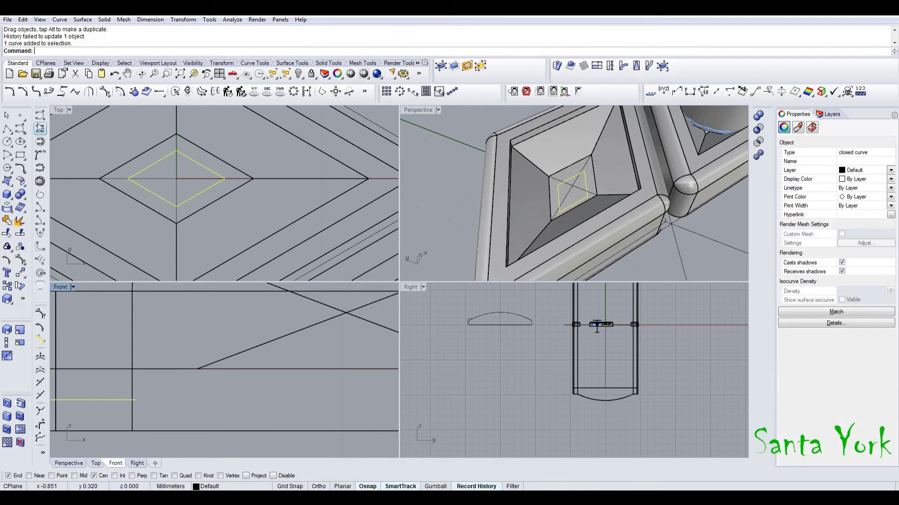
{"action": "left_click", "coordinate": [293, 135], "text": "shift"}
{"action": "left_click", "coordinate": [269, 148]}
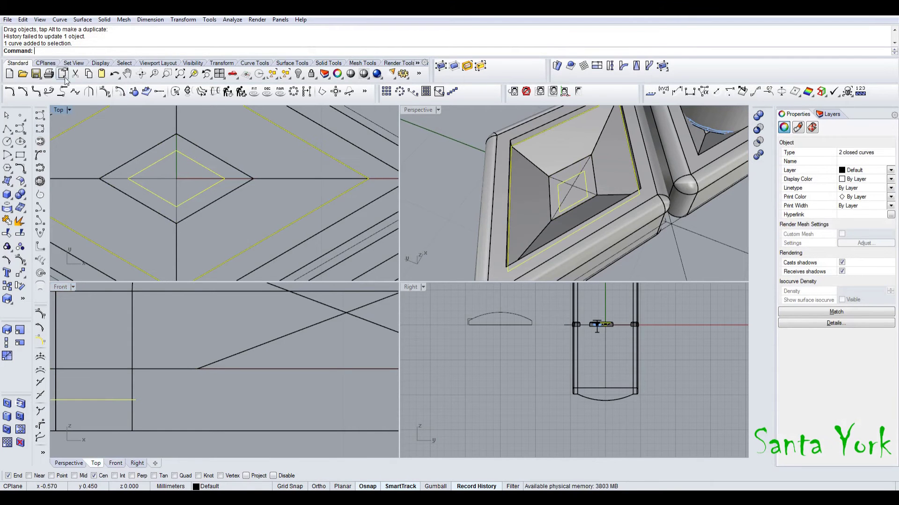
{"action": "left_click", "coordinate": [82, 20]}
{"action": "left_click", "coordinate": [89, 38]}
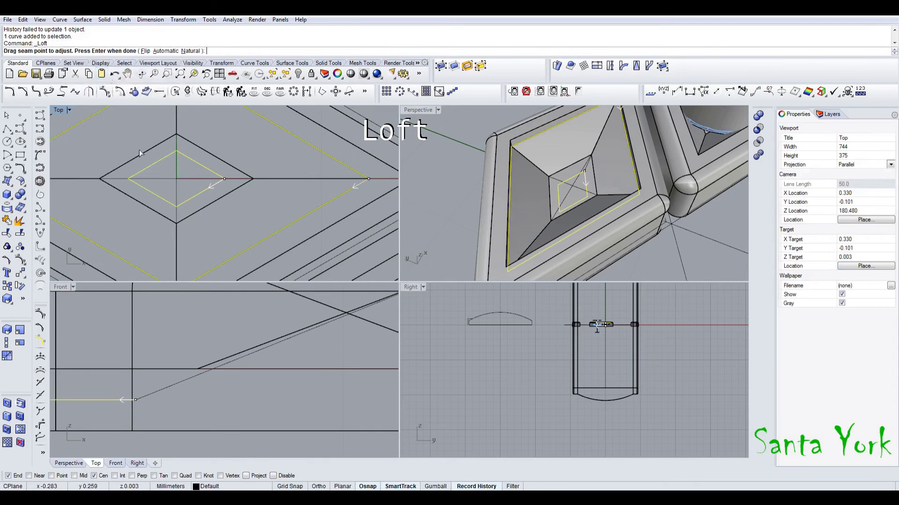
{"action": "key", "text": "Return"}
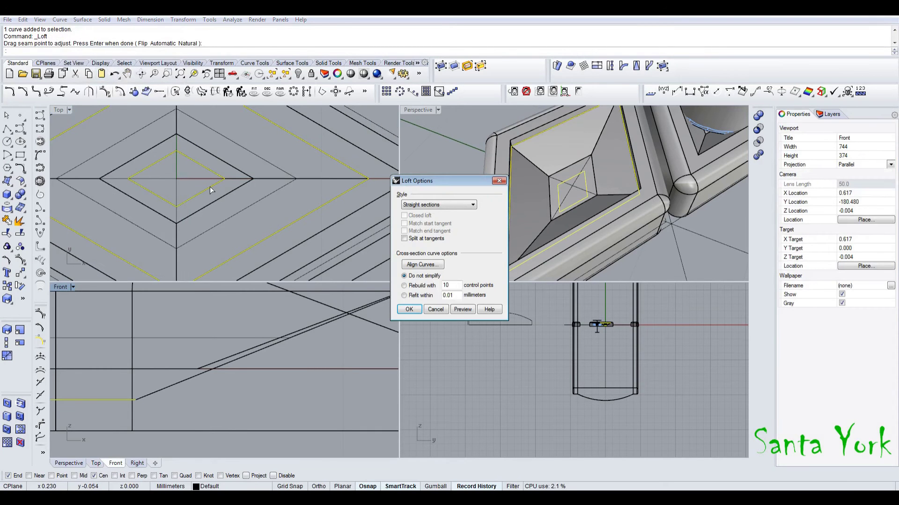
{"action": "left_click", "coordinate": [211, 189]}
{"action": "left_click", "coordinate": [416, 311]}
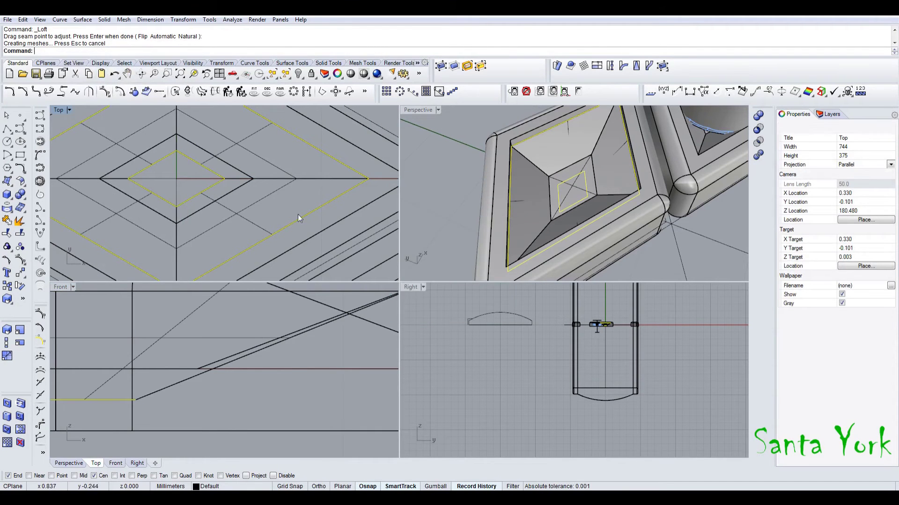
Cancel the surface extraction on the new loft and undo the loft
{"action": "left_click", "coordinate": [20, 220]}
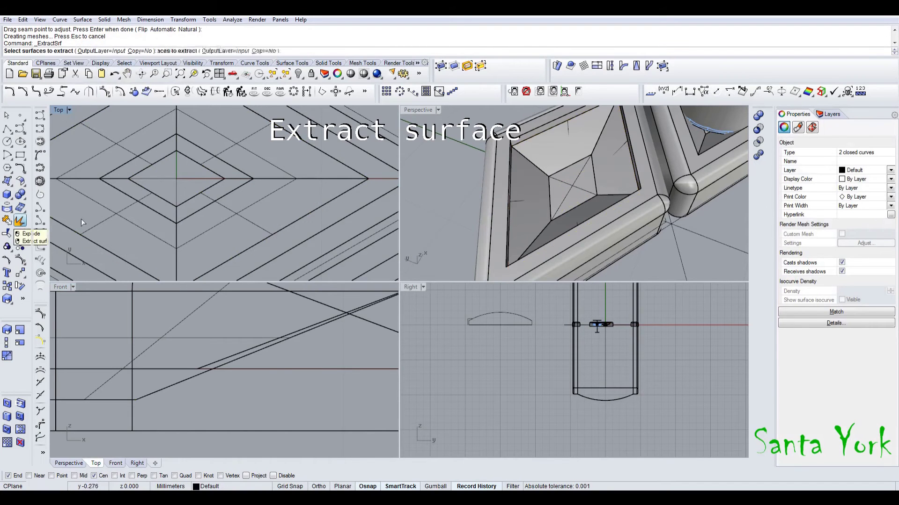
{"action": "scroll", "coordinate": [567, 130], "scroll_direction": "up", "scroll_amount": 2}
{"action": "left_click", "coordinate": [568, 123]}
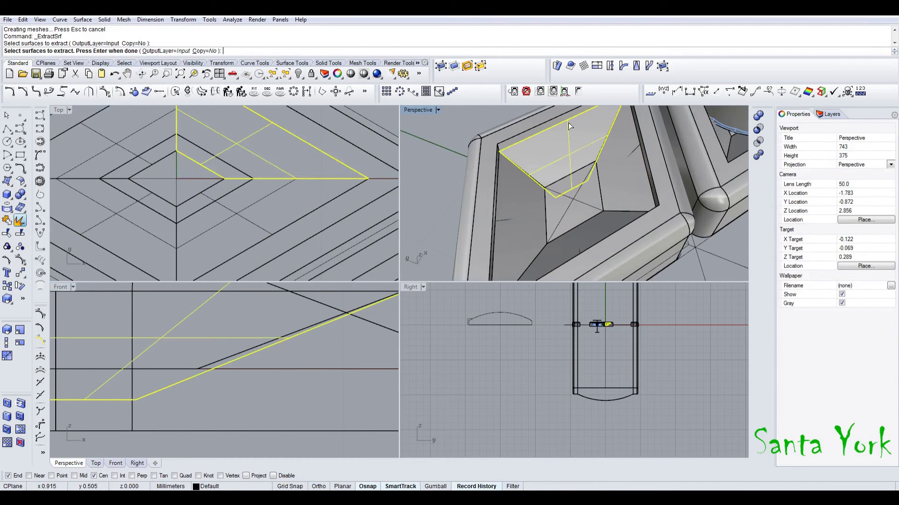
{"action": "left_click", "coordinate": [632, 129]}
{"action": "key", "text": "Escape"}
{"action": "key", "text": "Escape"}
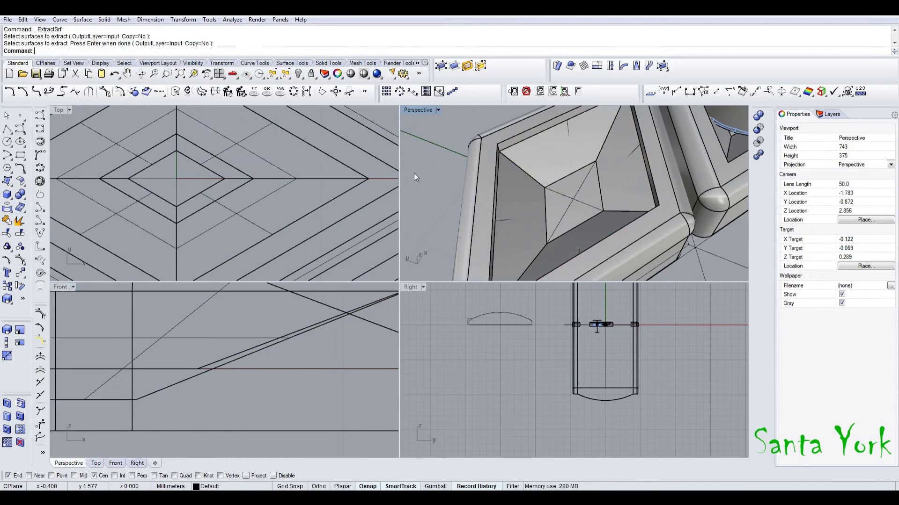
{"action": "key", "text": "ctrl+z"}
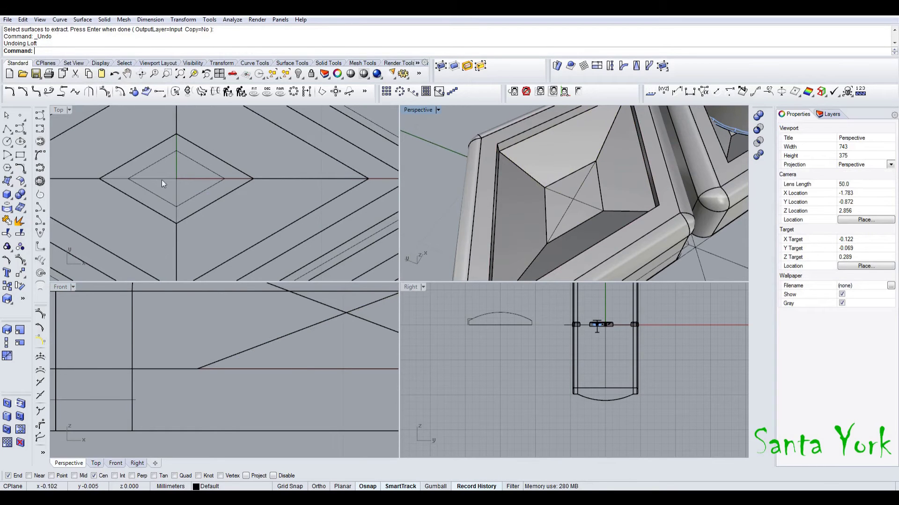
Extract the four sloped recess faces and the small floor face from the rhombus piece and delete them
{"action": "left_click", "coordinate": [20, 220]}
{"action": "left_click", "coordinate": [532, 170]}
{"action": "left_click", "coordinate": [526, 198]}
{"action": "left_click", "coordinate": [570, 198]}
{"action": "left_click", "coordinate": [579, 233]}
{"action": "key", "text": "Return"}
{"action": "key", "text": "Delete"}
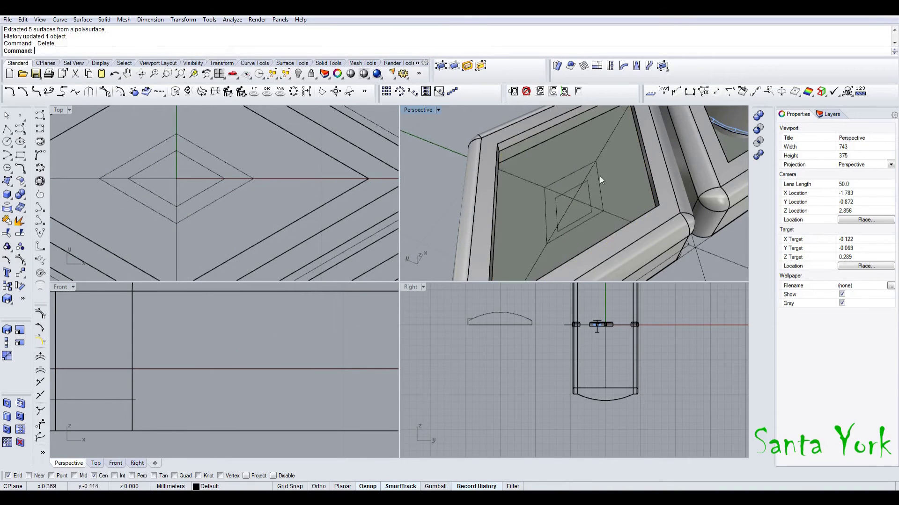
Loft the lowered inner rhombus curve to the large recess rhombus curve with straight sections
{"action": "left_click", "coordinate": [215, 172]}
{"action": "left_click", "coordinate": [314, 147], "text": "shift"}
{"action": "left_click", "coordinate": [333, 170]}
{"action": "left_click", "coordinate": [83, 19]}
{"action": "left_click", "coordinate": [91, 40]}
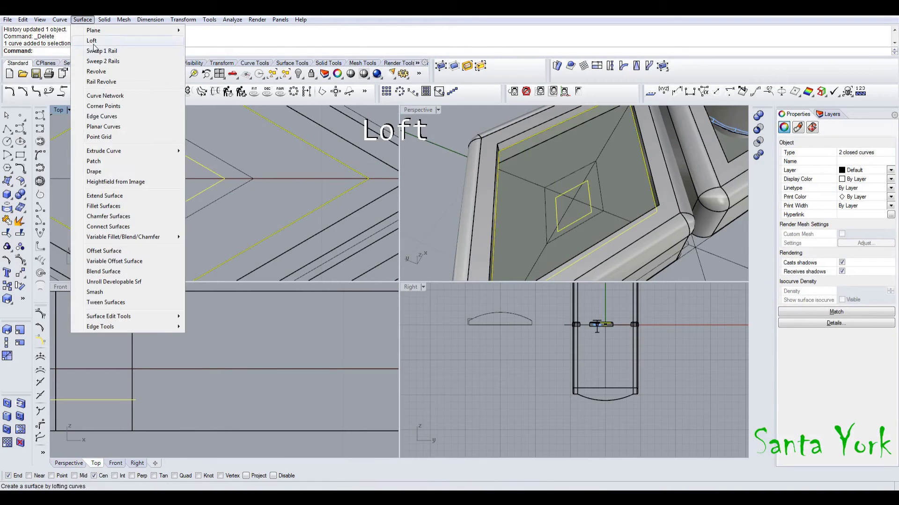
{"action": "key", "text": "Return"}
{"action": "key", "text": "Return"}
Join the rhombus frame to the lofted recess and cap its planar hole to close the solid
{"action": "left_click", "coordinate": [661, 169]}
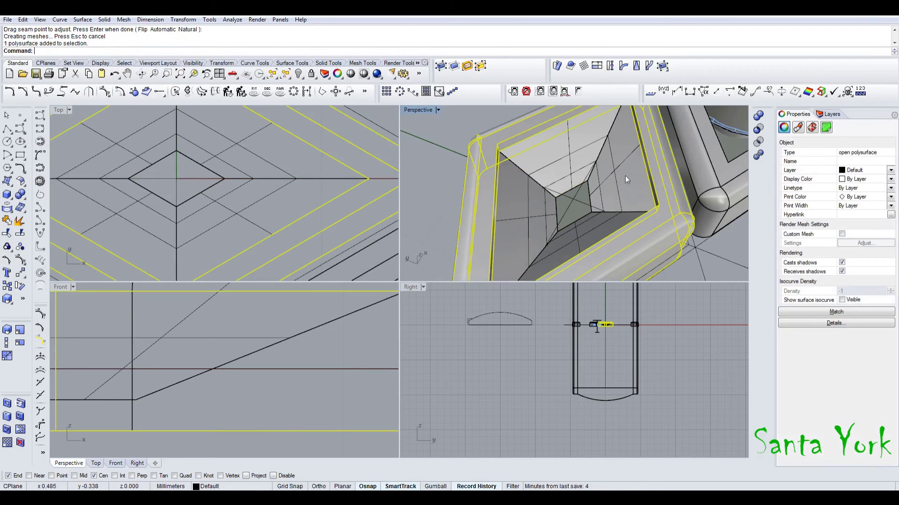
{"action": "left_click", "coordinate": [7, 221]}
{"action": "left_click", "coordinate": [545, 167]}
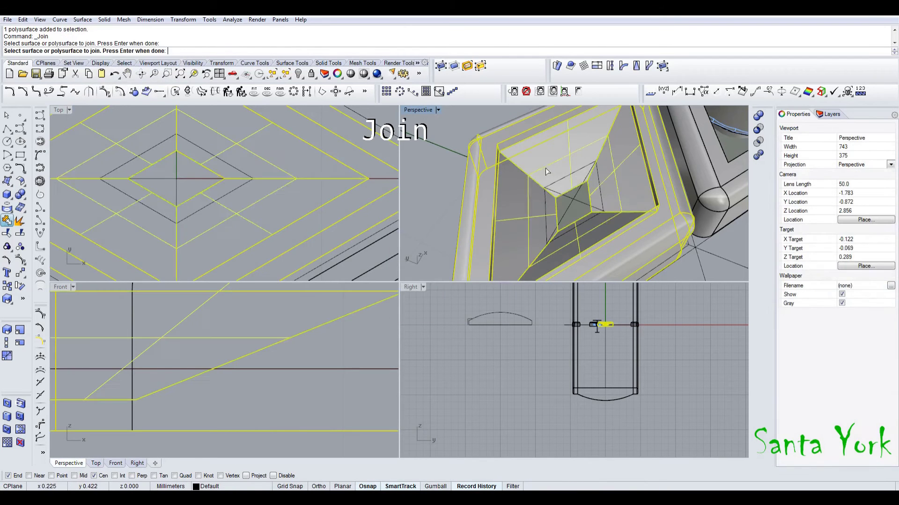
{"action": "right_click", "coordinate": [387, 215]}
{"action": "left_click", "coordinate": [22, 196]}
{"action": "left_click", "coordinate": [37, 221]}
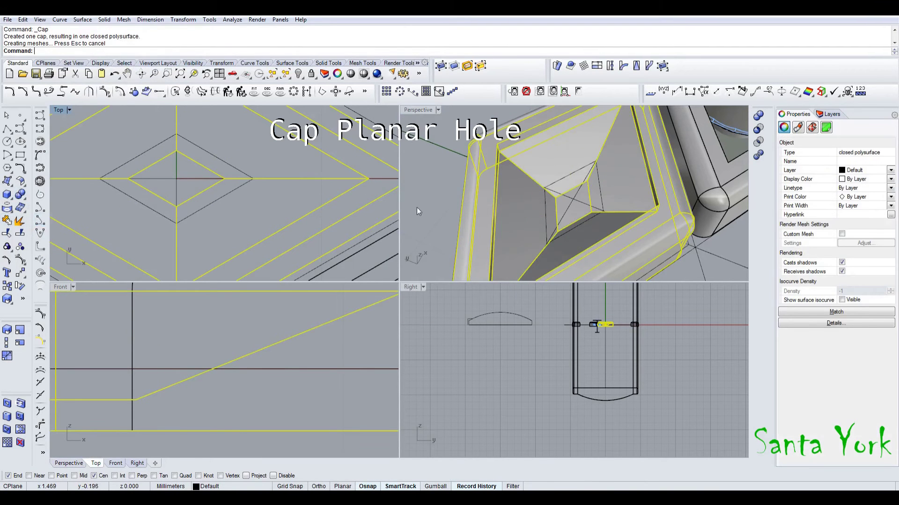
Copy the finished rhombus piece onto the neighbouring rhombus with the cylinder, from corner end point to matching corner end point
{"action": "scroll", "coordinate": [569, 209], "scroll_direction": "down", "scroll_amount": 4}
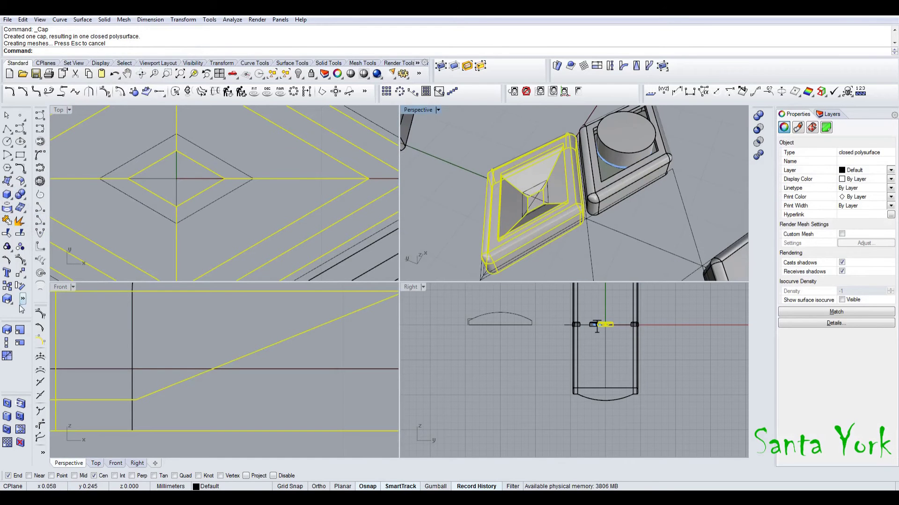
{"action": "left_click", "coordinate": [10, 286]}
{"action": "scroll", "coordinate": [546, 243], "scroll_direction": "up", "scroll_amount": 3}
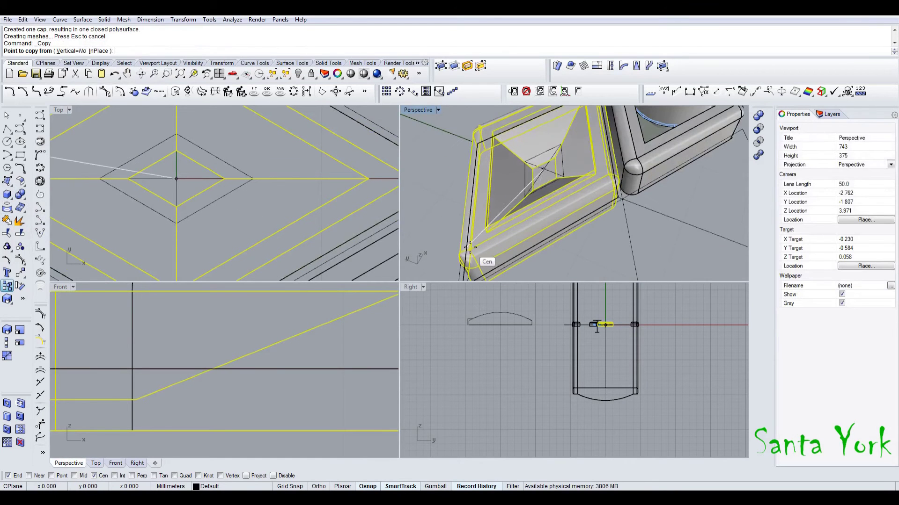
{"action": "right_click_drag", "start_coordinate": [577, 217], "coordinate": [506, 207]}
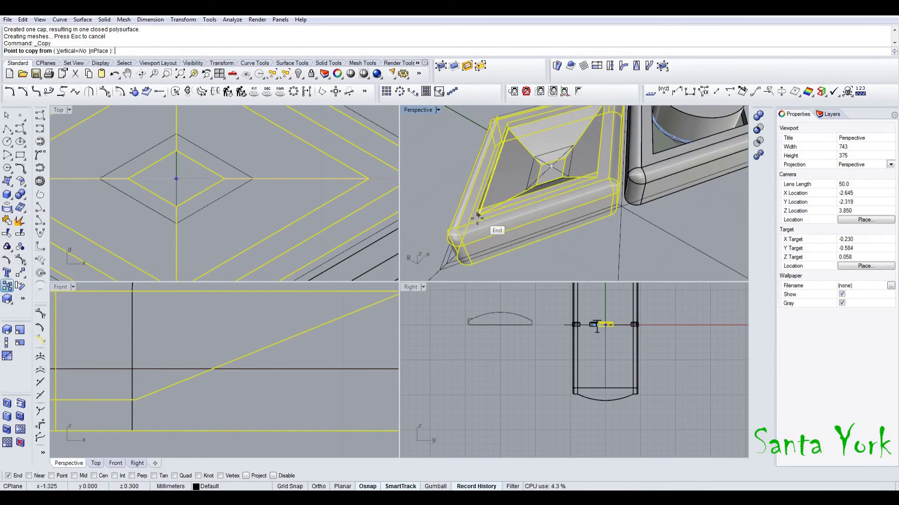
{"action": "right_click", "coordinate": [505, 206]}
{"action": "scroll", "coordinate": [457, 237], "scroll_direction": "up", "scroll_amount": 6}
{"action": "right_click", "coordinate": [459, 220]}
{"action": "left_click", "coordinate": [459, 220]}
{"action": "scroll", "coordinate": [445, 261], "scroll_direction": "down", "scroll_amount": 5}
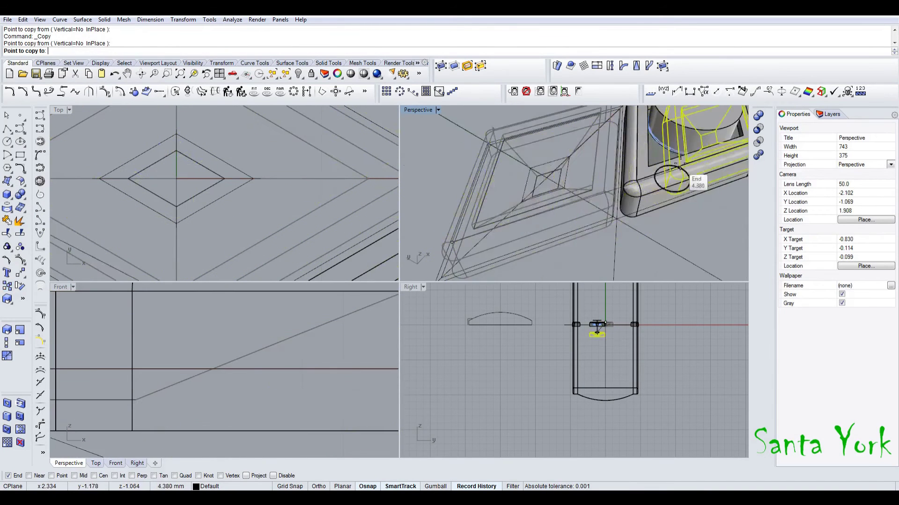
{"action": "scroll", "coordinate": [672, 177], "scroll_direction": "up", "scroll_amount": 4}
{"action": "right_click_drag", "start_coordinate": [646, 175], "coordinate": [592, 203], "text": "shift"}
{"action": "left_click", "coordinate": [596, 203]}
{"action": "key", "text": "Return"}
Delete the old rhombus body around the cylinder, keeping the new copy in its place
{"action": "left_click", "coordinate": [622, 176]}
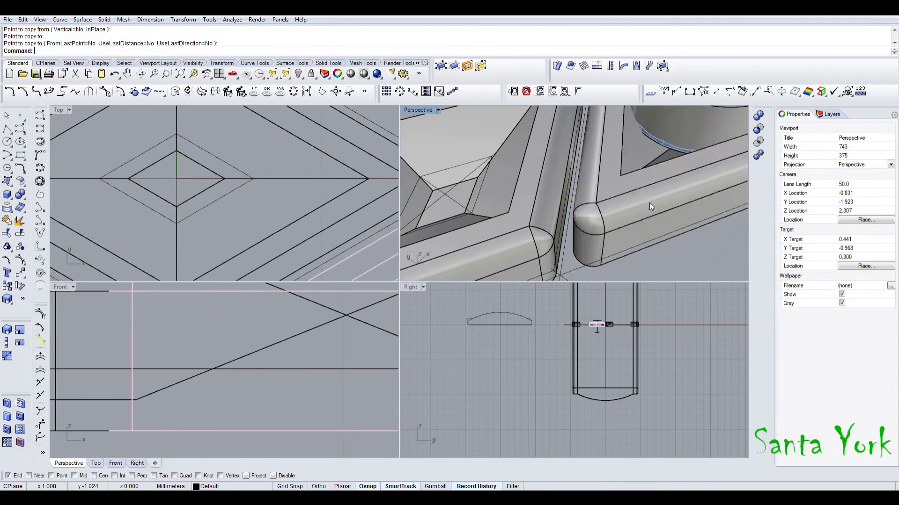
{"action": "left_click", "coordinate": [653, 209]}
{"action": "scroll", "coordinate": [612, 218], "scroll_direction": "down", "scroll_amount": 5}
{"action": "key", "text": "Delete"}
Copy the two finished rhombus pieces to the adjacent position in the layout, from guide corner to guide corner
{"action": "left_click", "coordinate": [606, 201]}
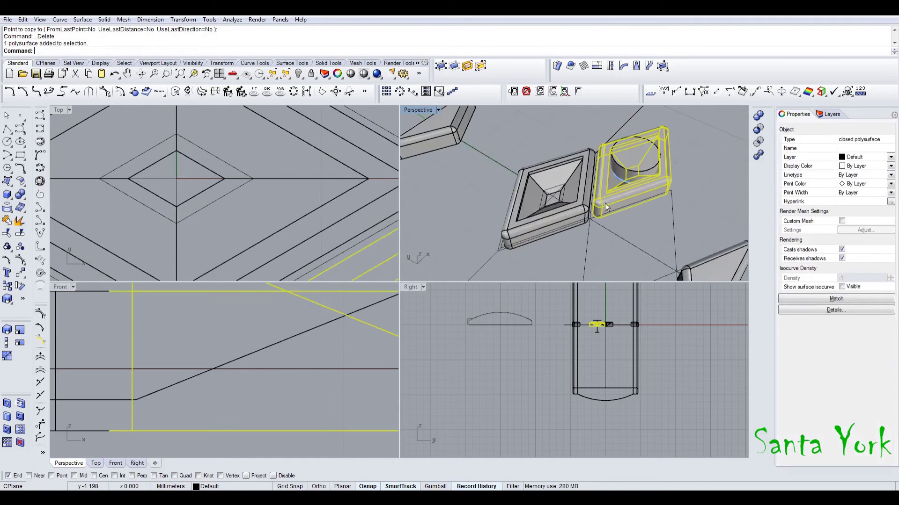
{"action": "left_click", "coordinate": [596, 220]}
{"action": "scroll", "coordinate": [596, 223], "scroll_direction": "up", "scroll_amount": 3}
{"action": "left_click", "coordinate": [8, 299]}
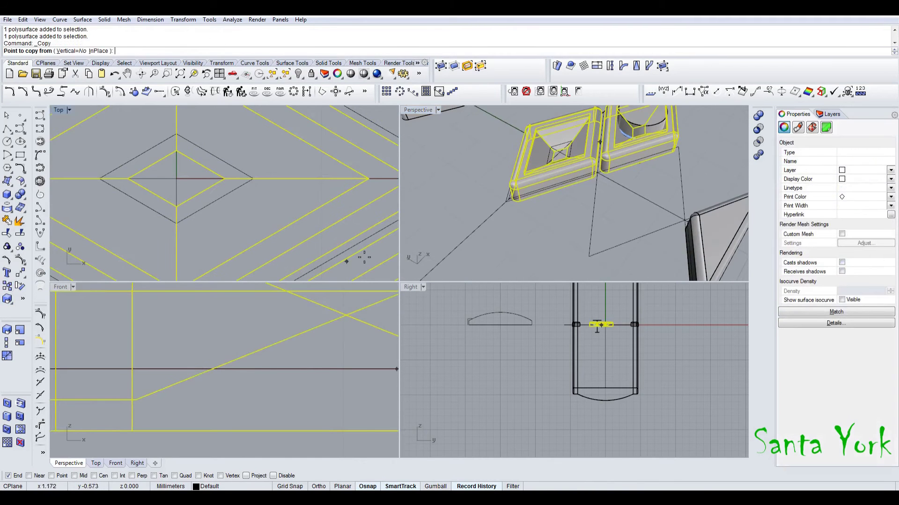
{"action": "left_click", "coordinate": [506, 201]}
{"action": "left_click", "coordinate": [589, 257]}
{"action": "right_click", "coordinate": [589, 257]}
Mirror the two copied rhombi and the rhombus at the cylinder about the X axis, keeping the originals
{"action": "scroll", "coordinate": [562, 236], "scroll_direction": "down", "scroll_amount": 6}
{"action": "left_click", "coordinate": [609, 226]}
{"action": "left_click", "coordinate": [647, 201], "text": "shift"}
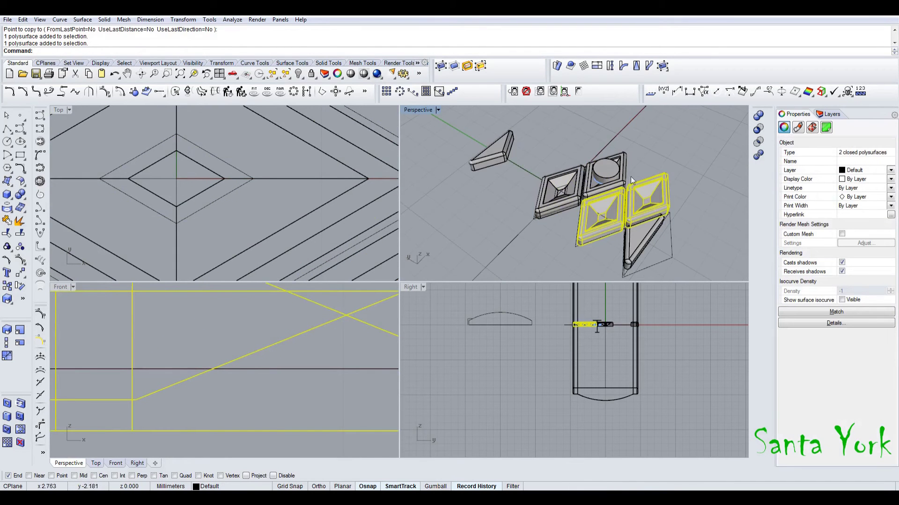
{"action": "left_click", "coordinate": [625, 161], "text": "shift"}
{"action": "left_click", "coordinate": [183, 20]}
{"action": "left_click", "coordinate": [196, 98]}
{"action": "left_click", "coordinate": [113, 50]}
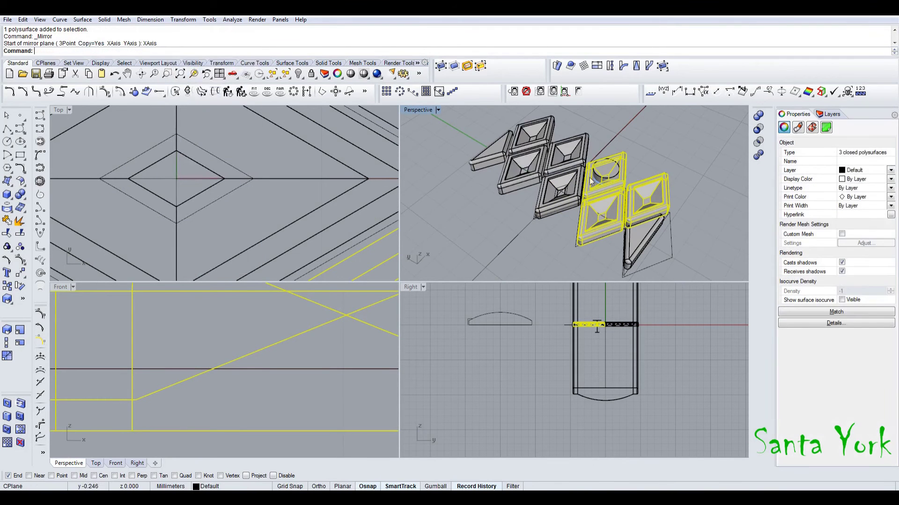
Deselect the pieces and show the two hidden objects in the centre rhombus
{"action": "left_click", "coordinate": [661, 160]}
{"action": "right_click_drag", "start_coordinate": [662, 161], "coordinate": [579, 179]}
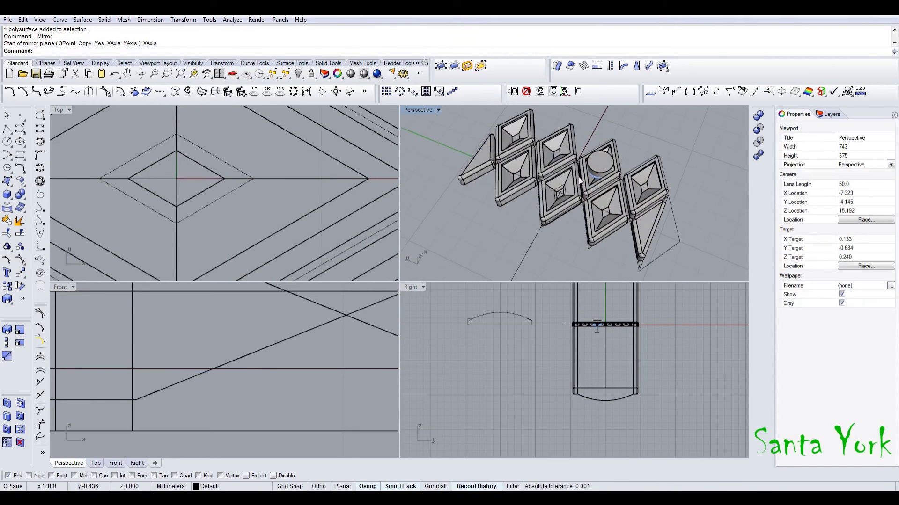
{"action": "right_click", "coordinate": [298, 73]}
Create a 0.5 mm diameter sphere centred on the inner recess corner beside the gem in the centre rhombus
{"action": "scroll", "coordinate": [235, 209], "scroll_direction": "down", "scroll_amount": 6}
{"action": "scroll", "coordinate": [261, 192], "scroll_direction": "up", "scroll_amount": 6}
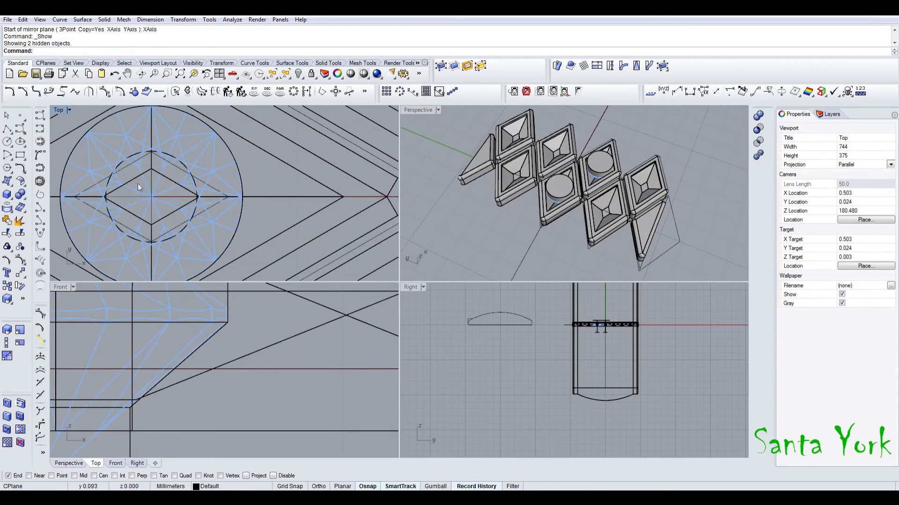
{"action": "left_click", "coordinate": [9, 193]}
{"action": "left_click", "coordinate": [41, 200]}
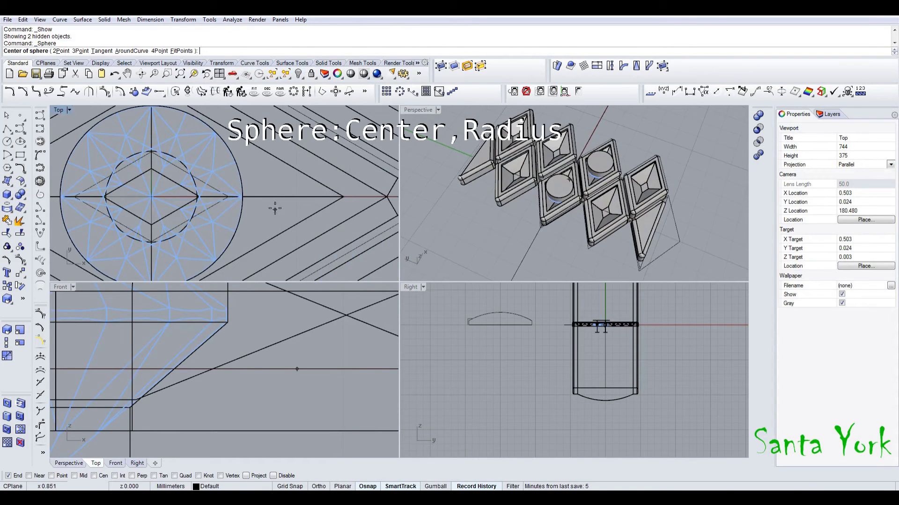
{"action": "left_click", "coordinate": [343, 197]}
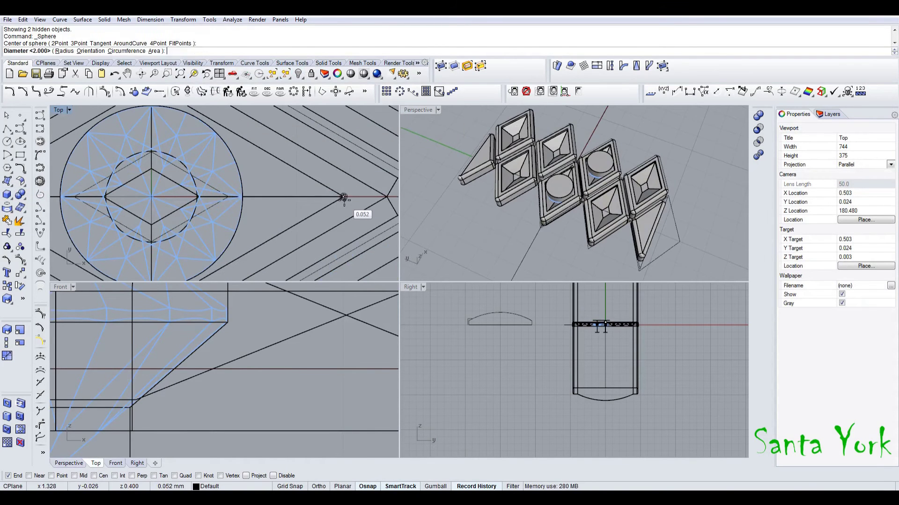
{"action": "right_click_drag", "start_coordinate": [378, 214], "coordinate": [327, 217], "text": "shift"}
{"action": "type", "text": "0.5"}
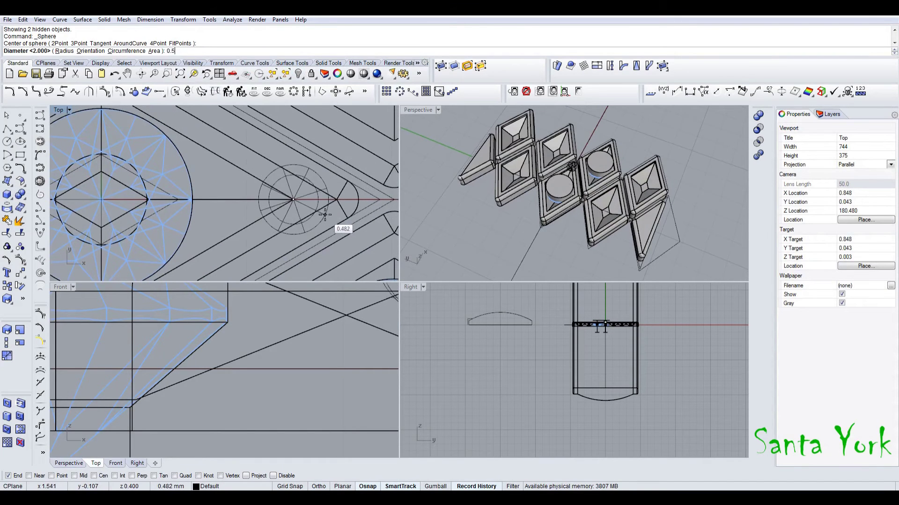
{"action": "key", "text": "Return"}
Move the sphere along the X axis to overlap the gem's edge and lower it by 0.2 mm
{"action": "left_click_drag", "start_coordinate": [325, 216], "coordinate": [244, 216], "text": "shift"}
{"action": "scroll", "coordinate": [248, 376], "scroll_direction": "down", "scroll_amount": 5}
{"action": "left_click_drag", "start_coordinate": [265, 292], "coordinate": [258, 325], "text": "shift"}
{"action": "type", "text": "0.2"}
{"action": "key", "text": "Return"}
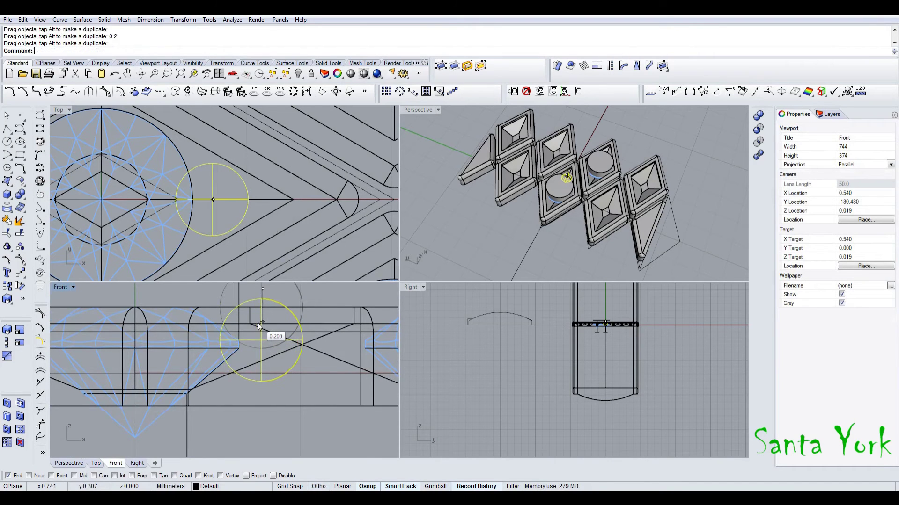
Draw a horizontal polyline in the Front view passing through the middle of the sphere
{"action": "left_click", "coordinate": [8, 128]}
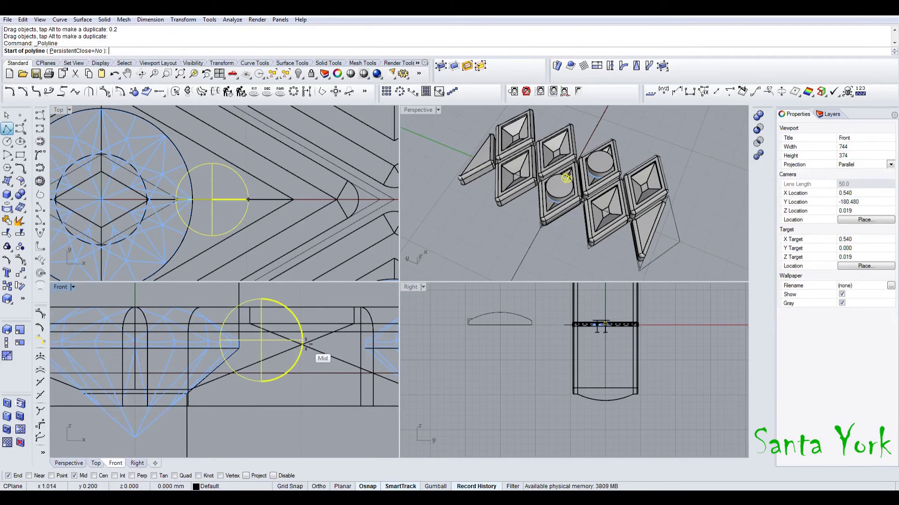
{"action": "left_click", "coordinate": [347, 341]}
{"action": "scroll", "coordinate": [333, 373], "scroll_direction": "down", "scroll_amount": 2}
{"action": "left_click", "coordinate": [113, 351]}
{"action": "right_click", "coordinate": [114, 420]}
Trim off the sphere's lower half with the horizontal line and delete the line
{"action": "left_click", "coordinate": [122, 352]}
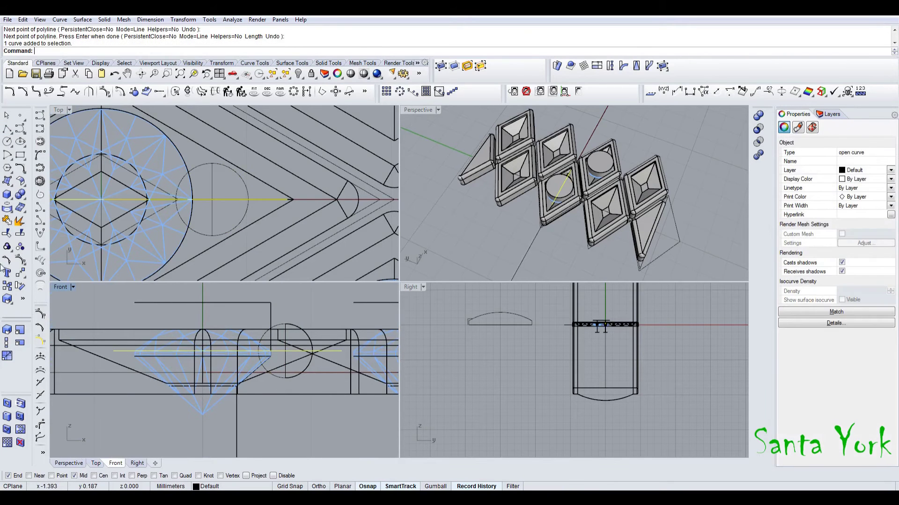
{"action": "left_click", "coordinate": [7, 233]}
{"action": "left_click", "coordinate": [312, 364]}
{"action": "key", "text": "Return"}
{"action": "key", "text": "Delete"}
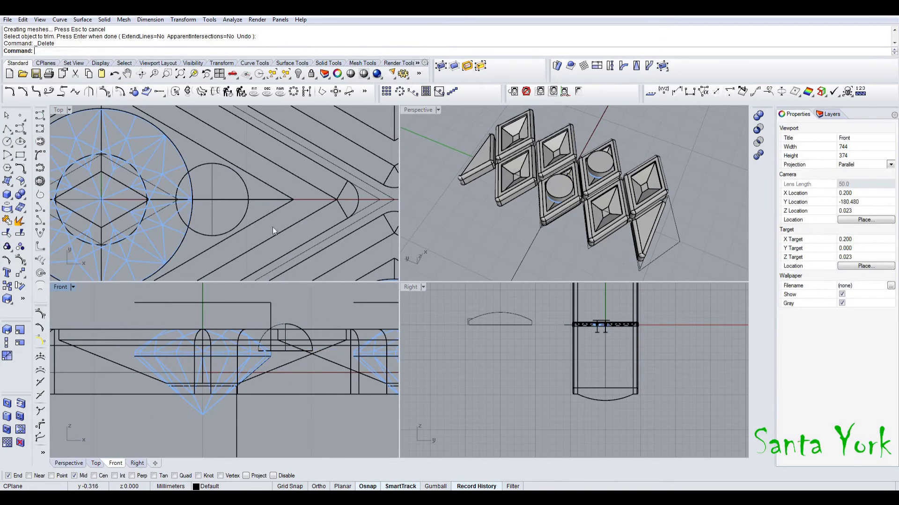
Extrude the half sphere's circular edge straight down by -0.5 mm as an open surface with Solid set to No
{"action": "left_click", "coordinate": [103, 20]}
{"action": "mouse_move", "coordinate": [145, 185]}
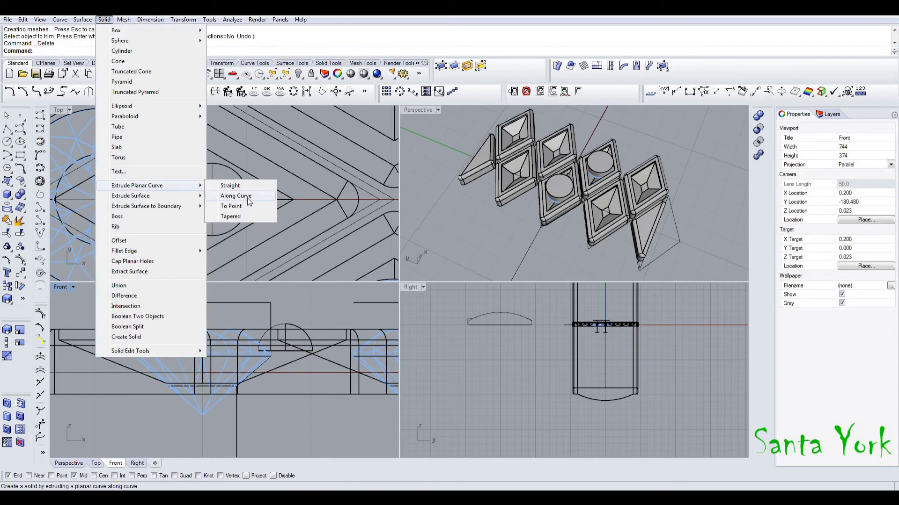
{"action": "left_click", "coordinate": [234, 186]}
{"action": "left_click", "coordinate": [246, 185]}
{"action": "key", "text": "Return"}
{"action": "left_click", "coordinate": [148, 51]}
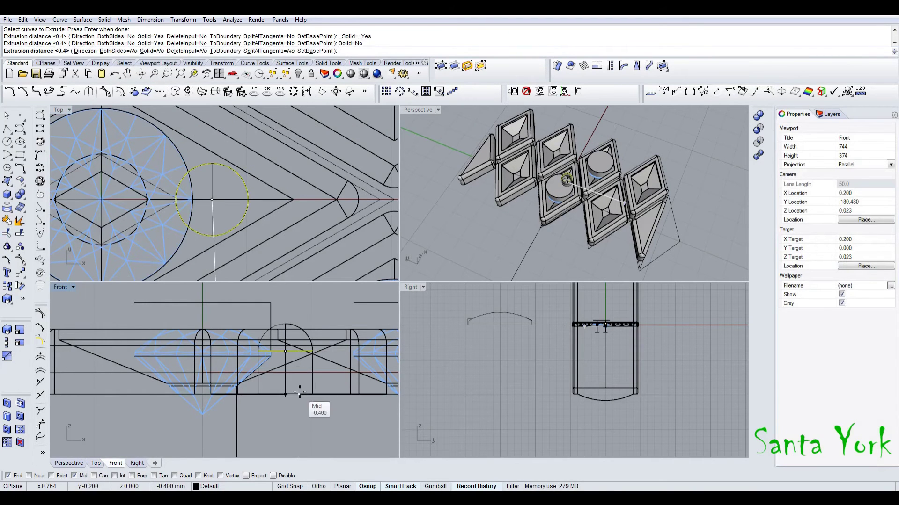
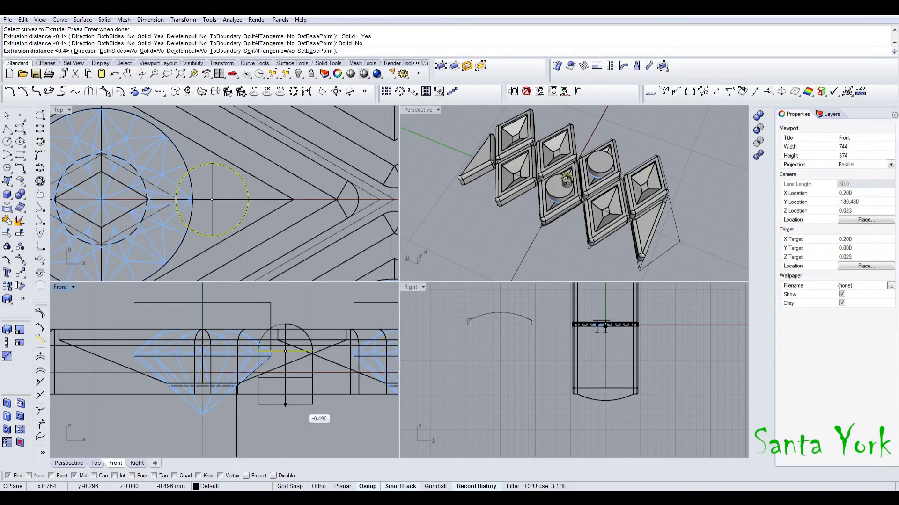
{"action": "type", "text": "-0.5"}
{"action": "key", "text": "Return"}
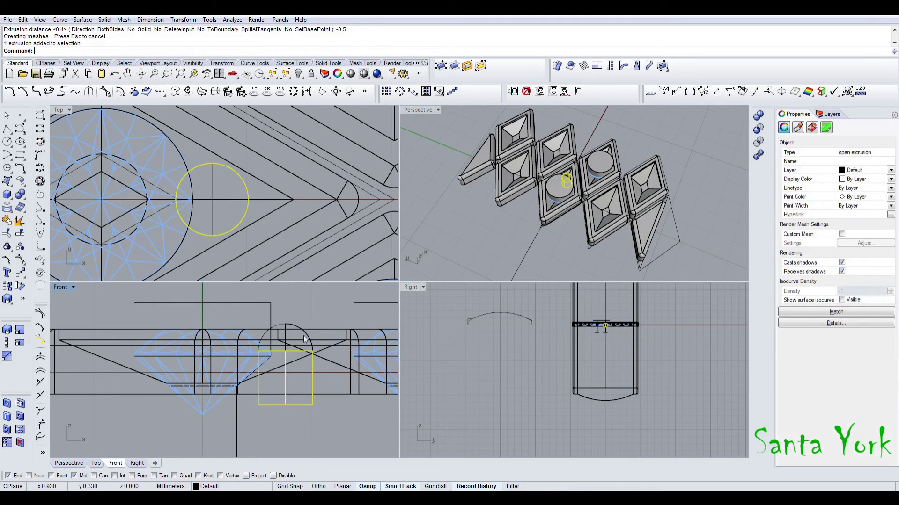
Join the half sphere and extrusion into one prong and scale it about its centre to a 0.225 mm radius
{"action": "left_click", "coordinate": [7, 221]}
{"action": "left_click", "coordinate": [7, 330]}
{"action": "left_click", "coordinate": [94, 476]}
{"action": "scroll", "coordinate": [305, 333], "scroll_direction": "up", "scroll_amount": 3}
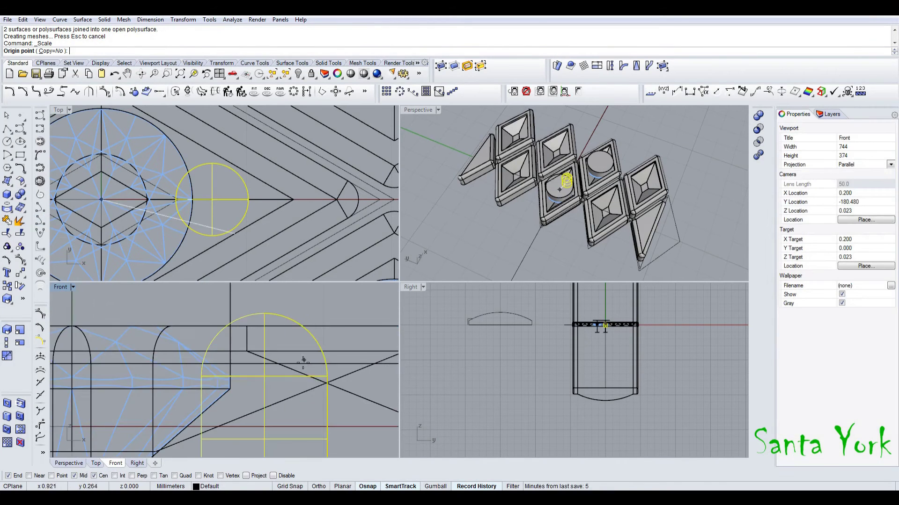
{"action": "left_click", "coordinate": [264, 377]}
{"action": "left_click", "coordinate": [326, 377]}
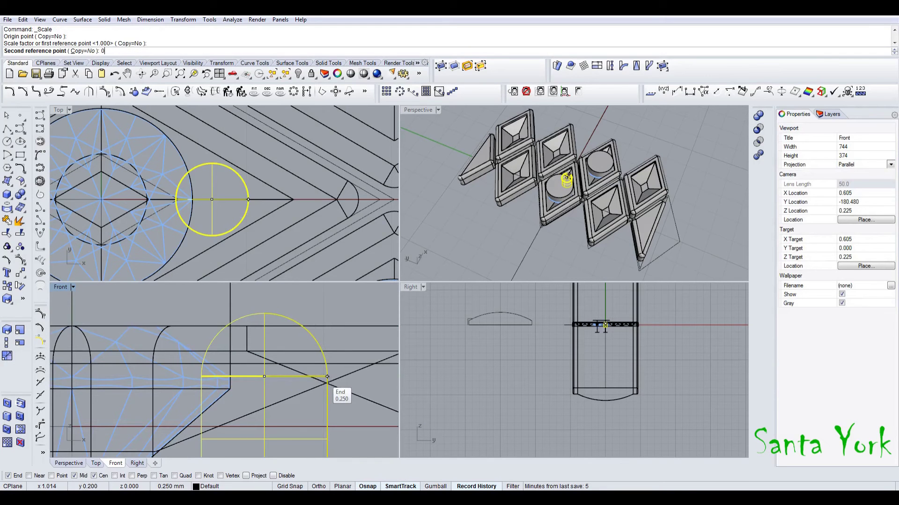
{"action": "key", "text": "Return"}
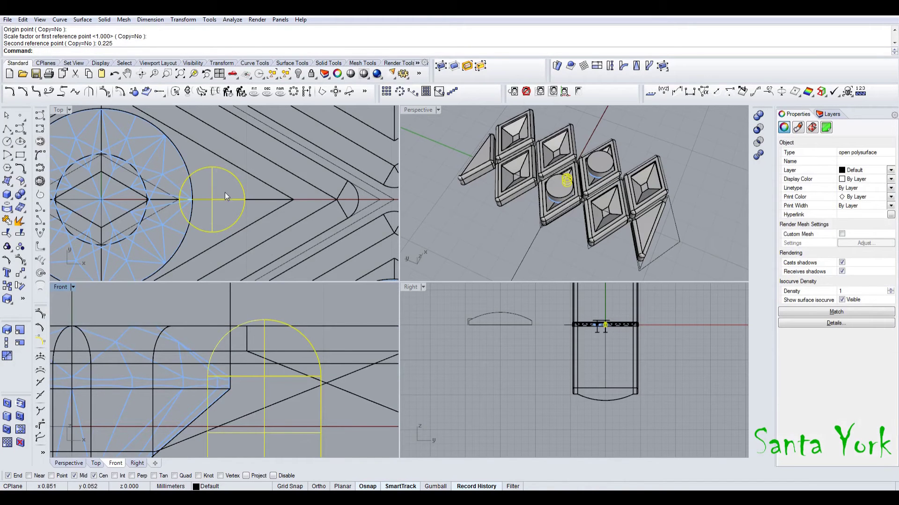
Try to mirror the prong about the X axis, and undo the mirror
{"action": "scroll", "coordinate": [565, 187], "scroll_direction": "up", "scroll_amount": 4}
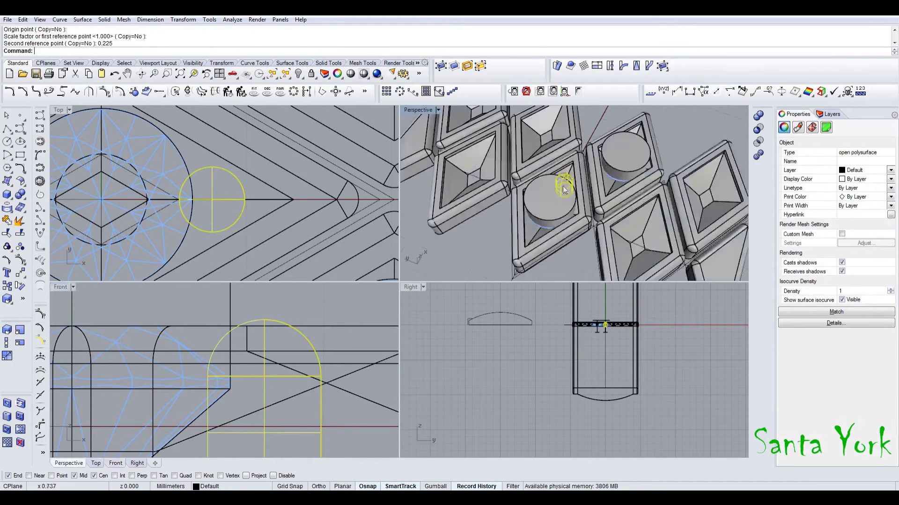
{"action": "left_click", "coordinate": [183, 19]}
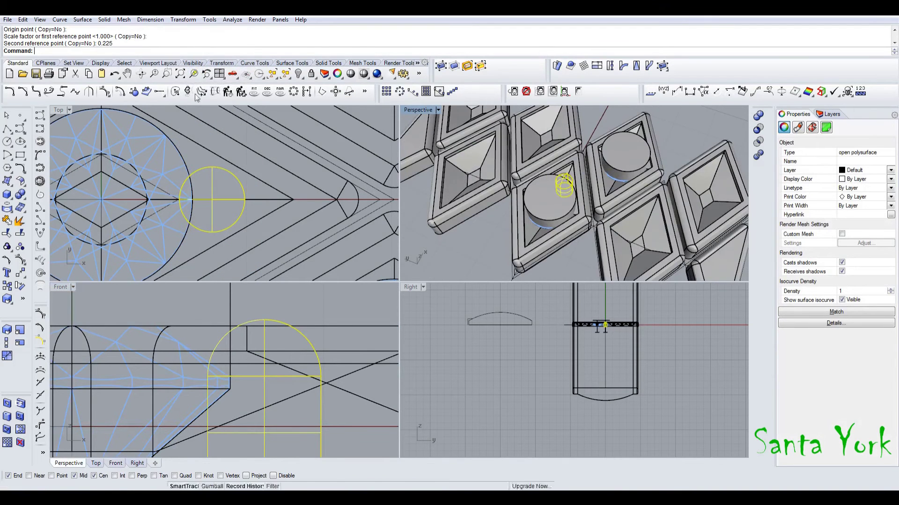
{"action": "left_click", "coordinate": [198, 94]}
{"action": "left_click", "coordinate": [113, 50]}
{"action": "key", "text": "ctrl+z"}
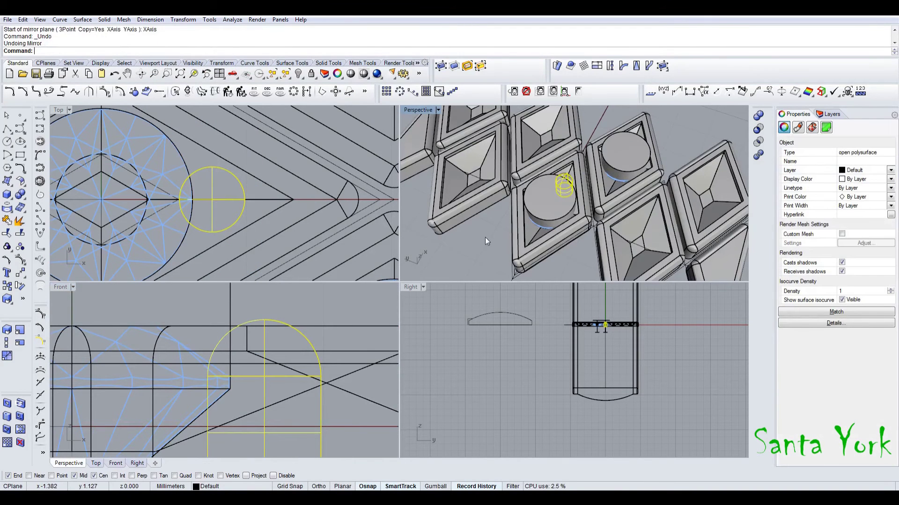
Mirror the prong about the Y axis and hide the cylinder covering the gem in the centre rhombus
{"action": "right_click", "coordinate": [485, 236]}
{"action": "left_click", "coordinate": [132, 51]}
{"action": "right_click_drag", "start_coordinate": [488, 257], "coordinate": [517, 253]}
{"action": "left_click", "coordinate": [543, 204]}
{"action": "left_click", "coordinate": [298, 73]}
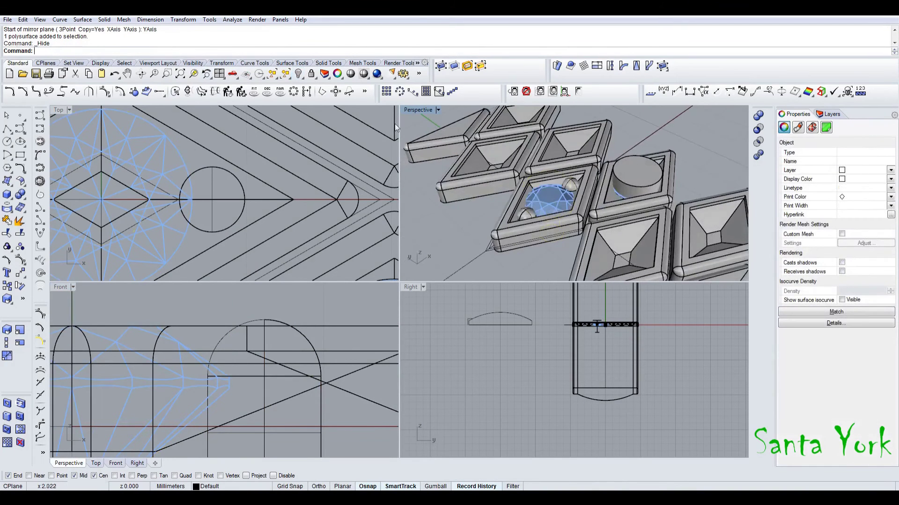
Raise the original prong beside the gem by 0.1 mm in the Front view and deselect it
{"action": "scroll", "coordinate": [521, 201], "scroll_direction": "up", "scroll_amount": 5}
{"action": "left_click", "coordinate": [591, 249]}
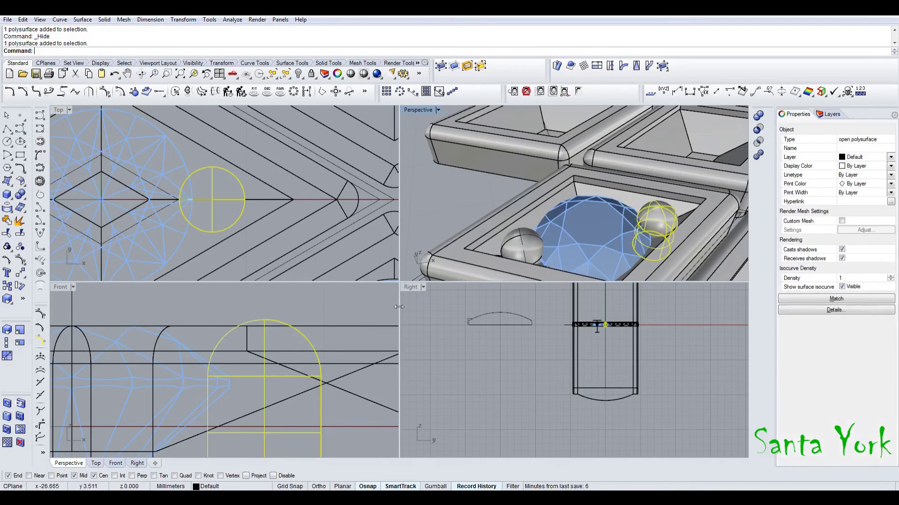
{"action": "left_click_drag", "start_coordinate": [312, 345], "coordinate": [314, 324]}
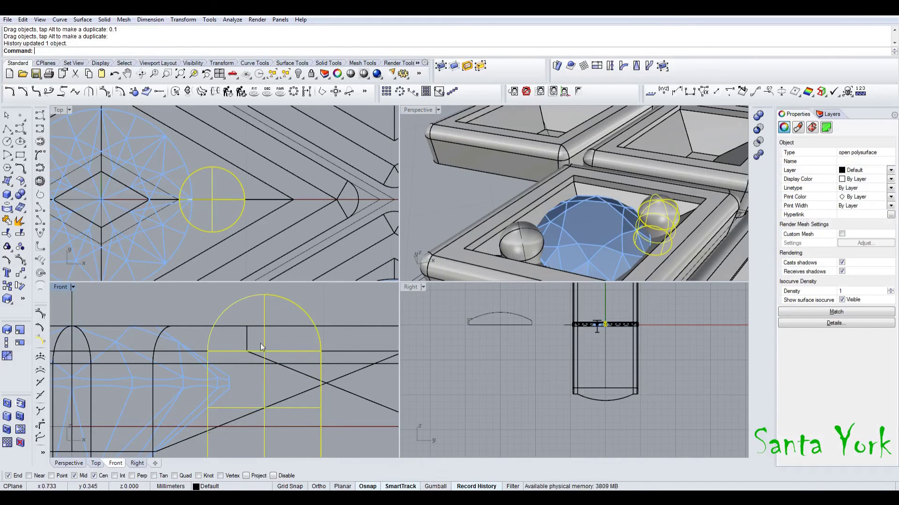
{"action": "left_click", "coordinate": [439, 201]}
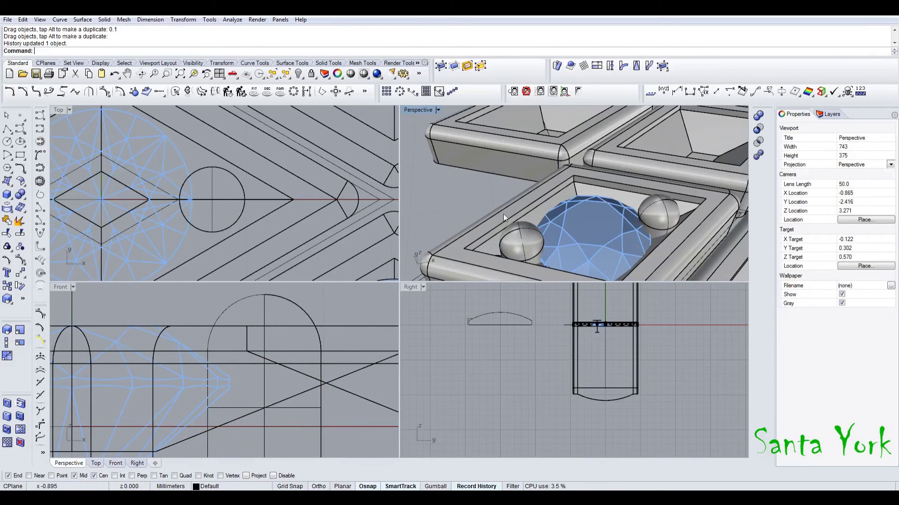
Group the two prongs on either side of the gem
{"action": "left_click", "coordinate": [521, 235]}
{"action": "left_click", "coordinate": [648, 216], "text": "shift"}
{"action": "key", "text": "ctrl+g"}
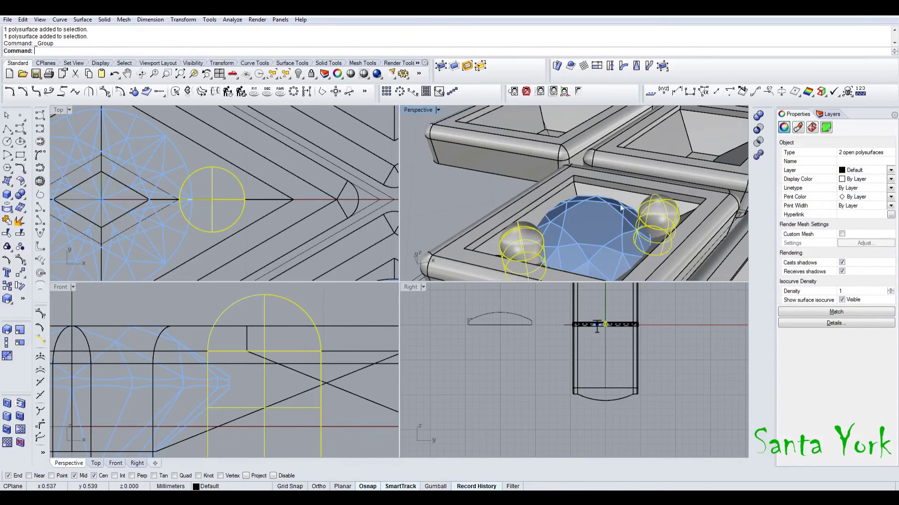
Copy the prong group from the centre rhombus to the adjacent rhombus with the cylinder, from corner to corner
{"action": "scroll", "coordinate": [608, 210], "scroll_direction": "down", "scroll_amount": 5}
{"action": "left_click", "coordinate": [8, 287]}
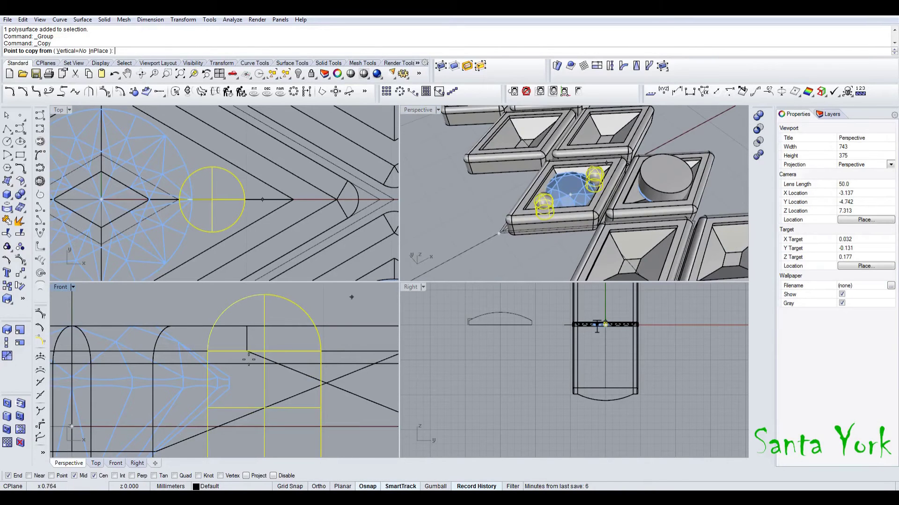
{"action": "left_click", "coordinate": [97, 476]}
{"action": "left_click", "coordinate": [515, 217]}
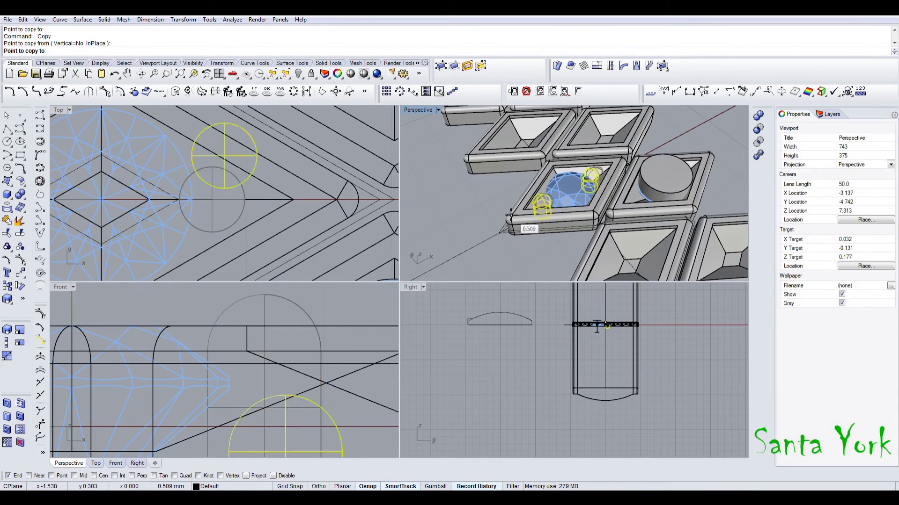
{"action": "left_click", "coordinate": [613, 210]}
{"action": "right_click", "coordinate": [614, 209]}
Show the hidden cylinder and copy the gems, cylinders and prongs of both rhombi to the next pair of rhombi, corner to corner
{"action": "left_click", "coordinate": [637, 199]}
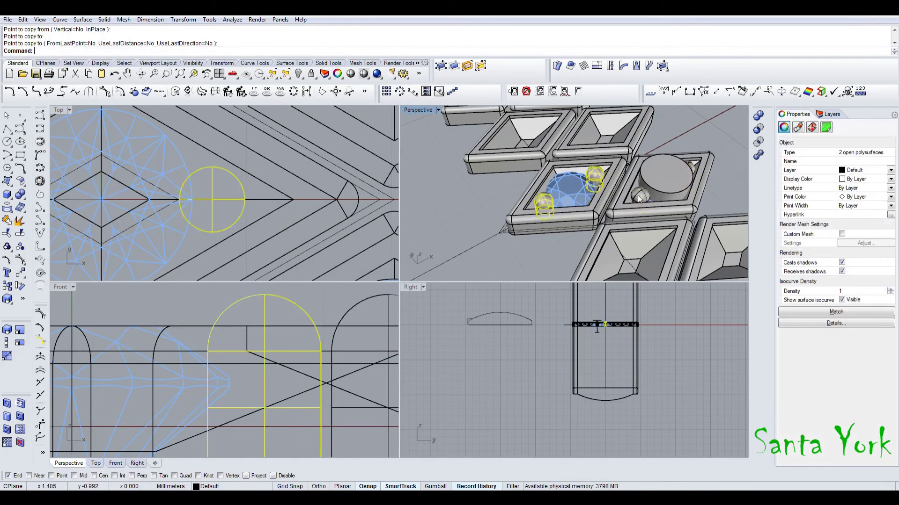
{"action": "right_click_drag", "start_coordinate": [656, 197], "coordinate": [605, 183]}
{"action": "left_click", "coordinate": [605, 183], "text": "shift"}
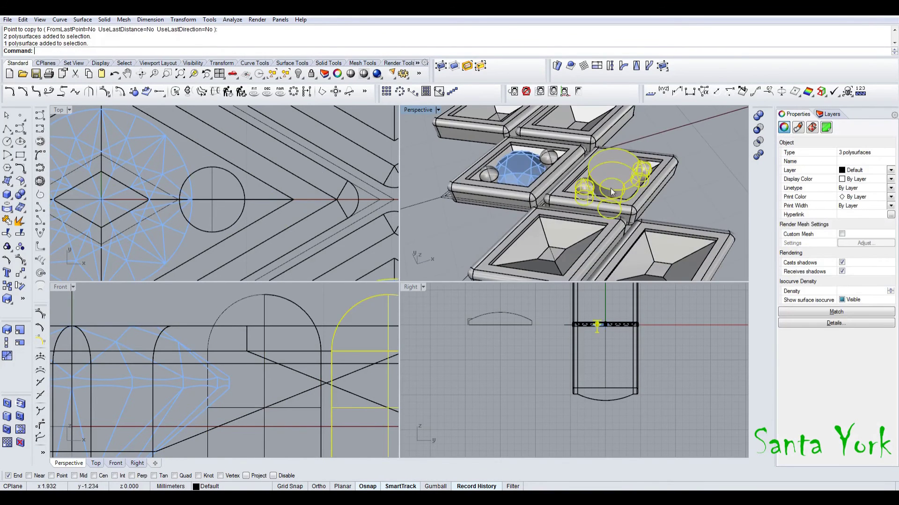
{"action": "left_click", "coordinate": [611, 187], "text": "shift"}
{"action": "right_click", "coordinate": [299, 74]}
{"action": "left_click", "coordinate": [510, 161], "text": "shift"}
{"action": "left_click", "coordinate": [522, 173], "text": "shift"}
{"action": "left_click", "coordinate": [549, 159], "text": "shift"}
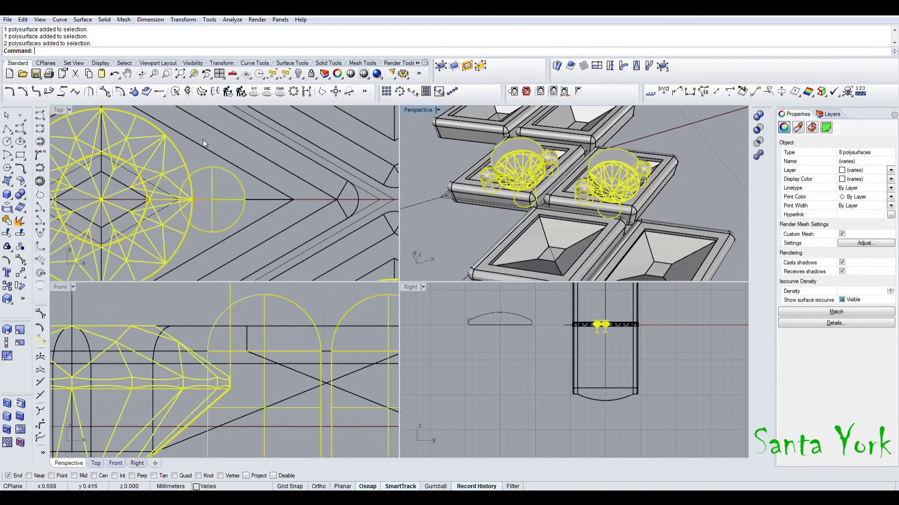
{"action": "left_click", "coordinate": [7, 286]}
{"action": "left_click", "coordinate": [440, 197]}
{"action": "right_click_drag", "start_coordinate": [439, 203], "coordinate": [449, 162], "text": "shift"}
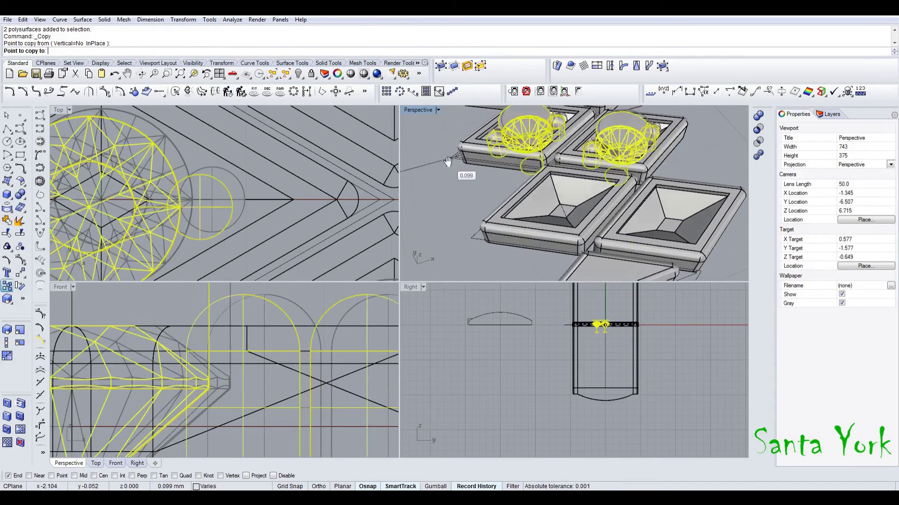
{"action": "left_click", "coordinate": [456, 236]}
{"action": "key", "text": "Return"}
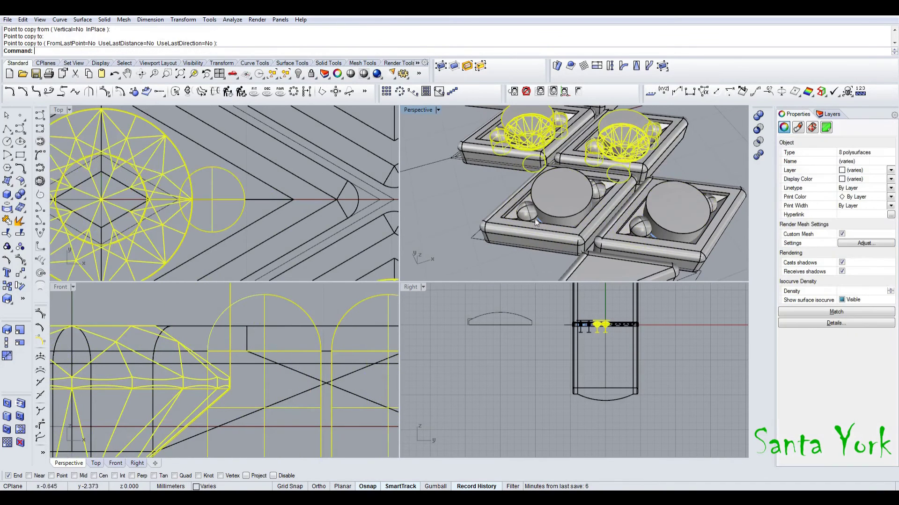
Select the gems, cylinders and prongs in all four filled rhombi
{"action": "left_click", "coordinate": [531, 212]}
{"action": "left_click", "coordinate": [560, 215], "text": "shift"}
{"action": "left_click", "coordinate": [561, 217], "text": "shift"}
{"action": "left_click", "coordinate": [650, 225], "text": "shift"}
{"action": "left_click", "coordinate": [664, 223], "text": "shift"}
{"action": "left_click", "coordinate": [666, 223], "text": "shift"}
{"action": "left_click", "coordinate": [183, 19]}
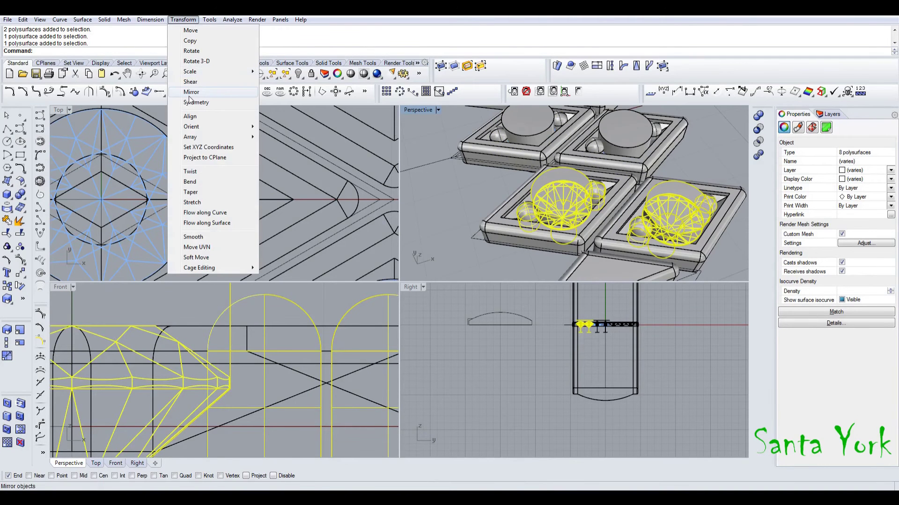
{"action": "right_click_drag", "start_coordinate": [472, 192], "coordinate": [521, 198]}
{"action": "scroll", "coordinate": [521, 198], "scroll_direction": "down", "scroll_amount": 3}
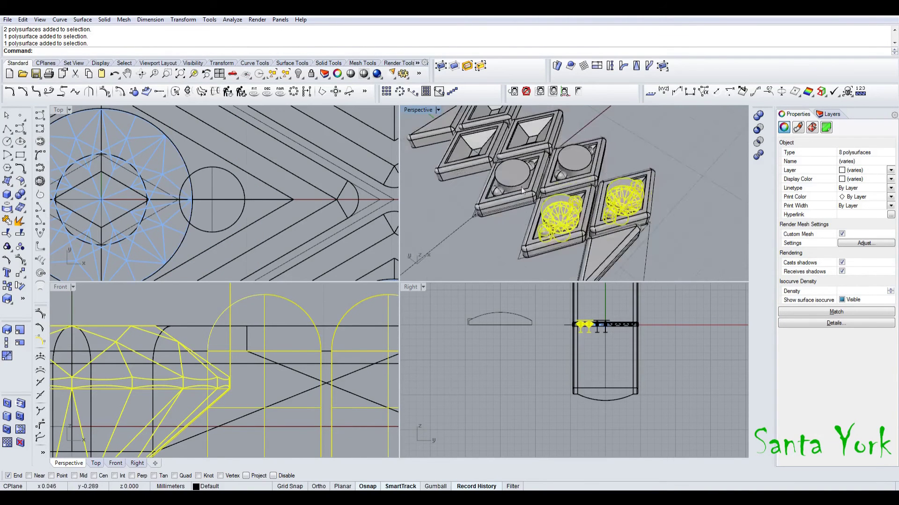
{"action": "scroll", "coordinate": [521, 198], "scroll_direction": "up", "scroll_amount": 3}
{"action": "left_click", "coordinate": [520, 172], "text": "shift"}
{"action": "left_click", "coordinate": [521, 176], "text": "shift"}
{"action": "left_click", "coordinate": [583, 176], "text": "shift"}
{"action": "left_click", "coordinate": [594, 167], "text": "shift"}
{"action": "scroll", "coordinate": [586, 170], "scroll_direction": "down", "scroll_amount": 4}
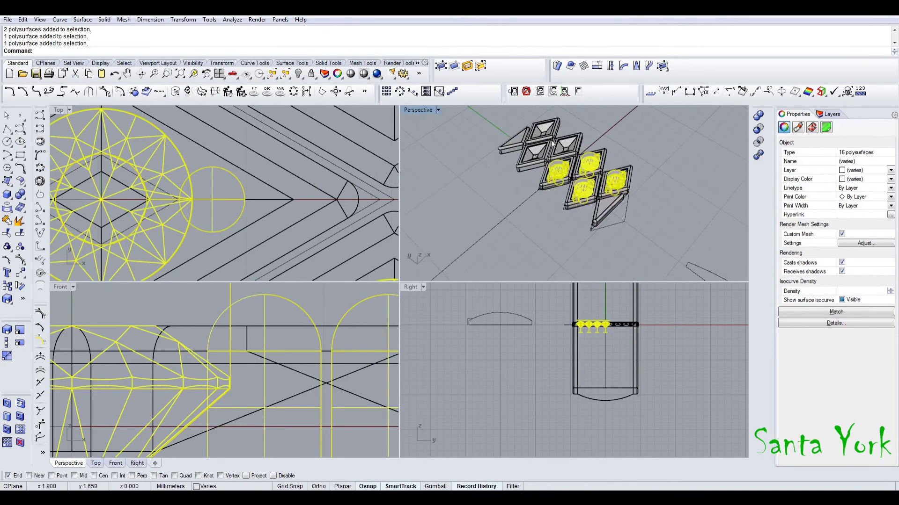
Flow the selected gems, cylinders and prongs along the curve with Rigid=Yes, from the flat centre line to the domed arc profile
{"action": "left_click", "coordinate": [623, 66]}
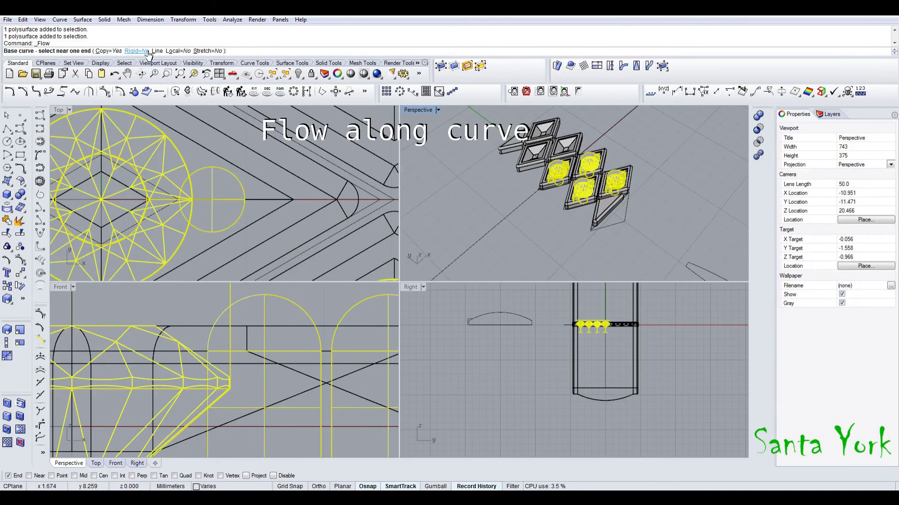
{"action": "left_click", "coordinate": [145, 51]}
{"action": "scroll", "coordinate": [387, 223], "scroll_direction": "down", "scroll_amount": 14}
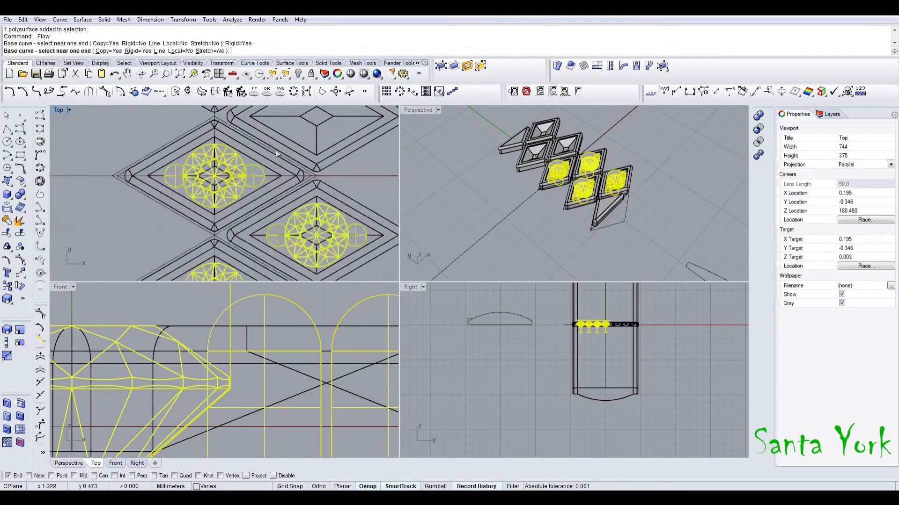
{"action": "scroll", "coordinate": [263, 232], "scroll_direction": "up", "scroll_amount": 6}
{"action": "left_click", "coordinate": [245, 229]}
{"action": "scroll", "coordinate": [530, 171], "scroll_direction": "down", "scroll_amount": 9}
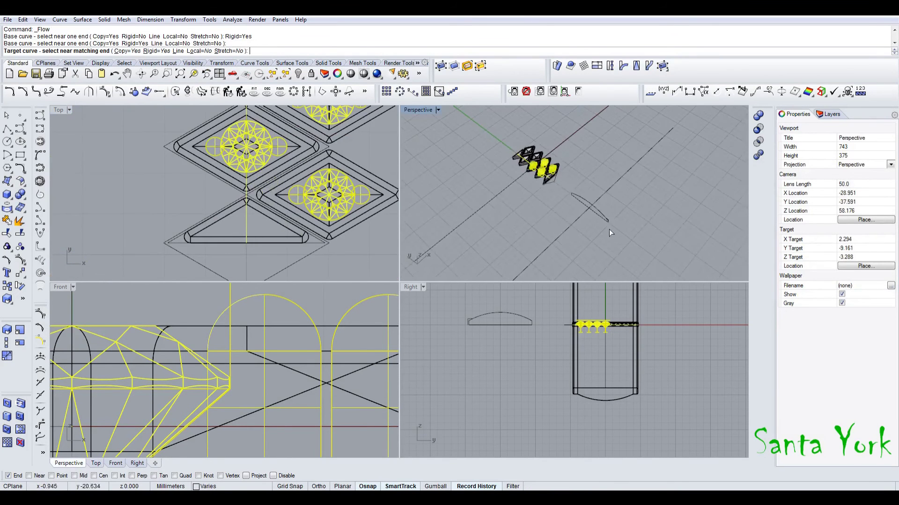
{"action": "scroll", "coordinate": [607, 229], "scroll_direction": "up", "scroll_amount": 6}
{"action": "left_click", "coordinate": [600, 206]}
Select all nine flat rhombus and triangle frame segments, clear their existing grouping and group them together
{"action": "right_click_drag", "start_coordinate": [603, 231], "coordinate": [630, 272], "text": "shift"}
{"action": "scroll", "coordinate": [495, 136], "scroll_direction": "up", "scroll_amount": 5}
{"action": "left_click", "coordinate": [540, 196]}
{"action": "left_click", "coordinate": [540, 192], "text": "shift"}
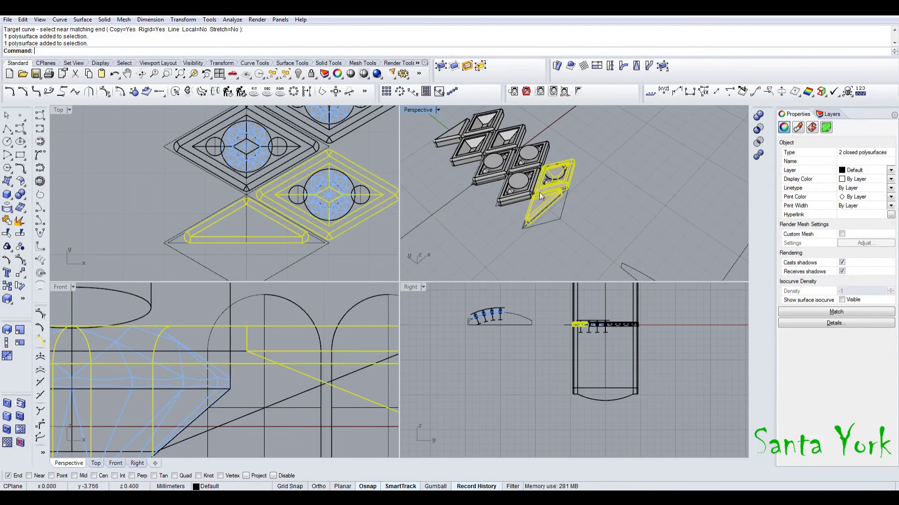
{"action": "left_click", "coordinate": [509, 201], "text": "shift"}
{"action": "left_click", "coordinate": [486, 182], "text": "shift"}
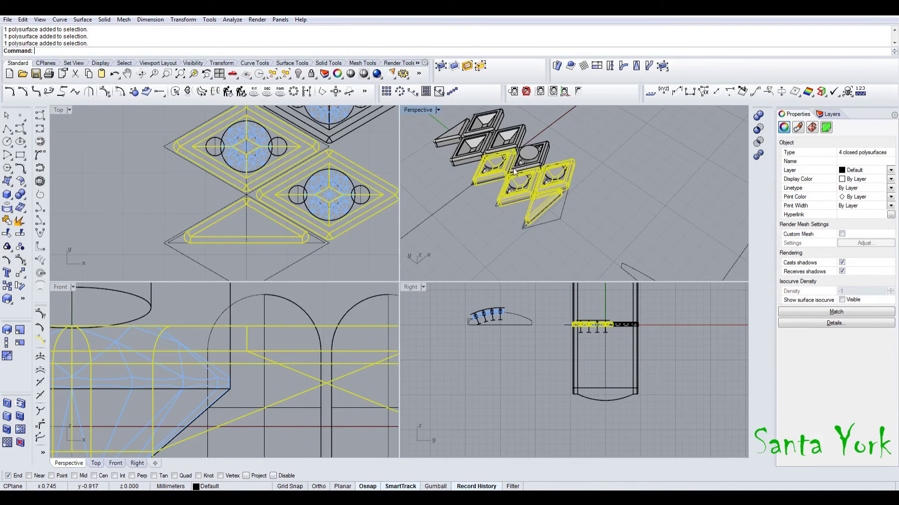
{"action": "left_click", "coordinate": [519, 167], "text": "shift"}
{"action": "left_click", "coordinate": [495, 126], "text": "shift"}
{"action": "left_click", "coordinate": [464, 144], "text": "shift"}
{"action": "left_click", "coordinate": [453, 136], "text": "shift"}
{"action": "key", "text": "ctrl+g"}
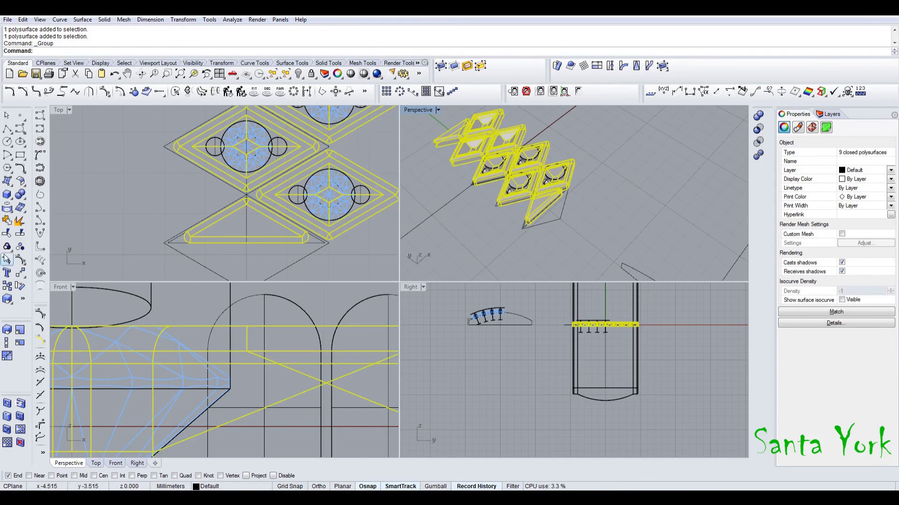
{"action": "left_click", "coordinate": [17, 247]}
{"action": "left_click", "coordinate": [18, 248]}
{"action": "left_click", "coordinate": [7, 247]}
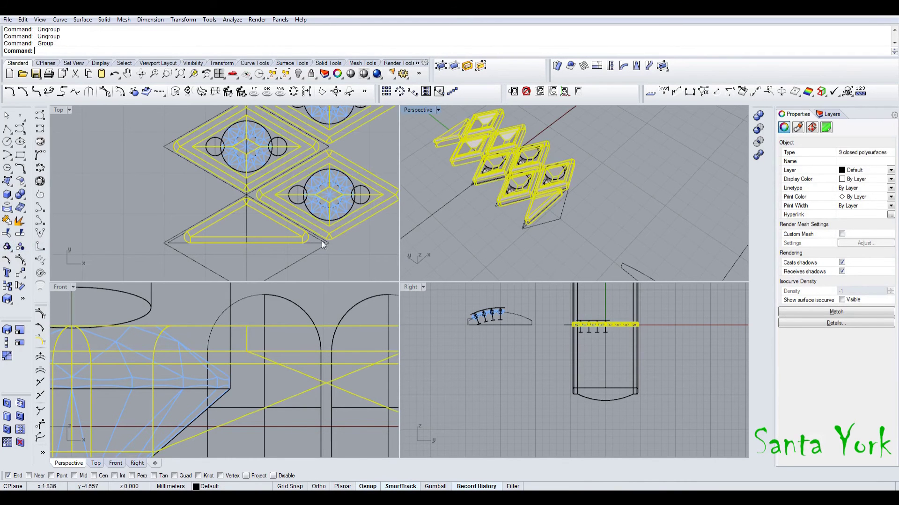
Flow the grouped frame segments along the curve with Rigid=No, from the flat centre line to the domed arc profile
{"action": "left_click", "coordinate": [648, 67]}
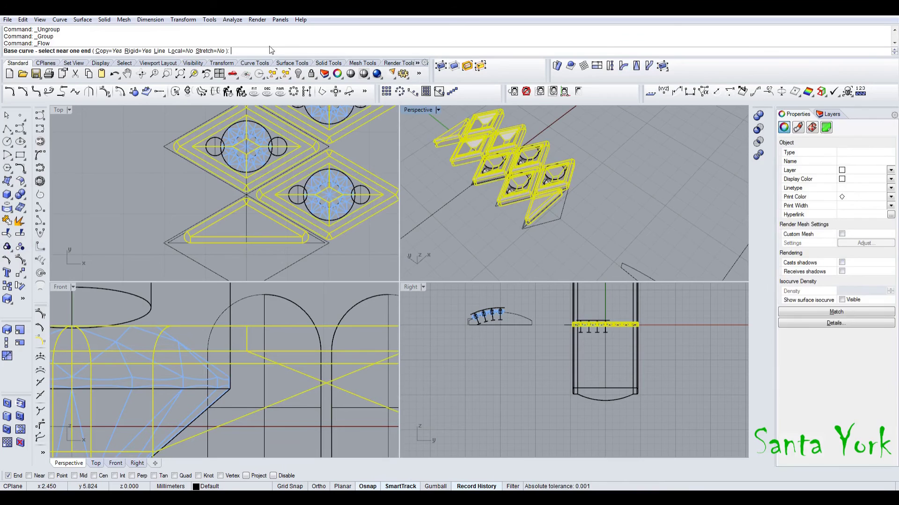
{"action": "left_click", "coordinate": [136, 51]}
{"action": "left_click", "coordinate": [543, 202]}
{"action": "scroll", "coordinate": [436, 118], "scroll_direction": "down", "scroll_amount": 5}
{"action": "scroll", "coordinate": [601, 234], "scroll_direction": "up", "scroll_amount": 5}
{"action": "left_click", "coordinate": [596, 227]}
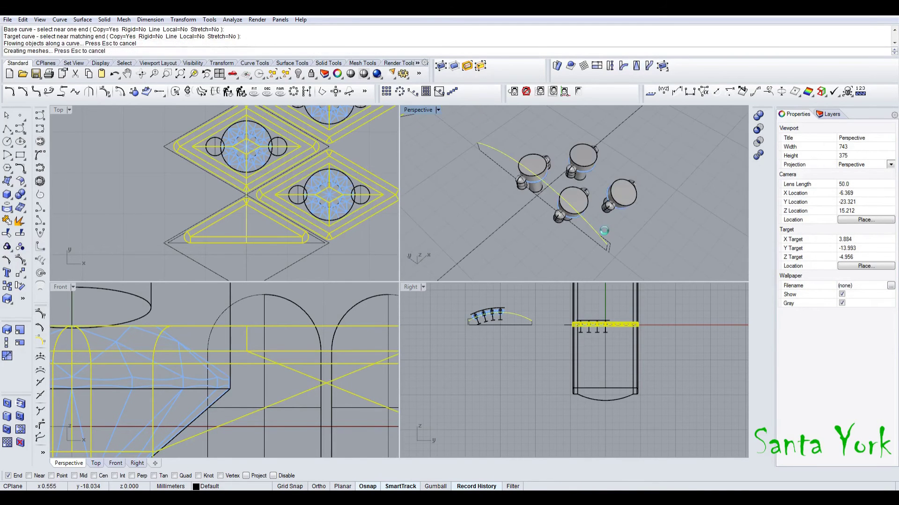
Group the three cylinders on one side of the domed strip, leaving out the centre cylinder
{"action": "left_click", "coordinate": [581, 205]}
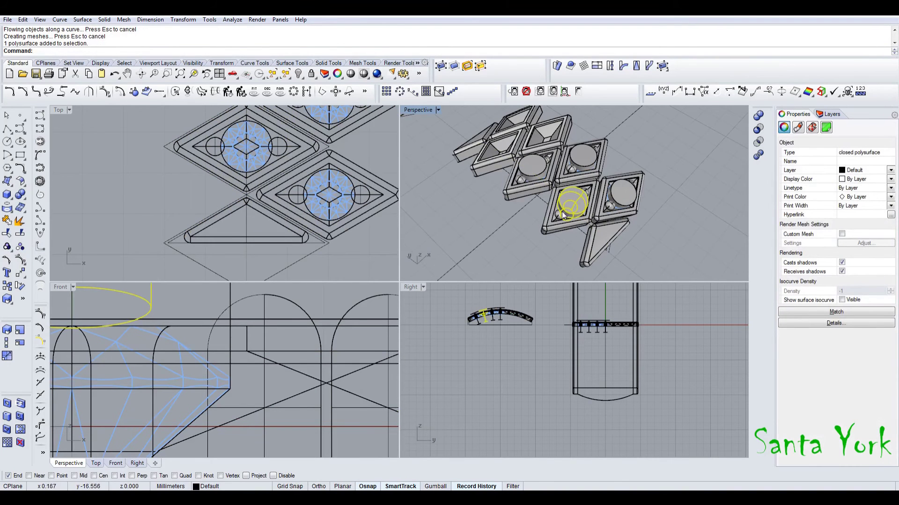
{"action": "left_click", "coordinate": [542, 163]}
{"action": "left_click", "coordinate": [589, 157]}
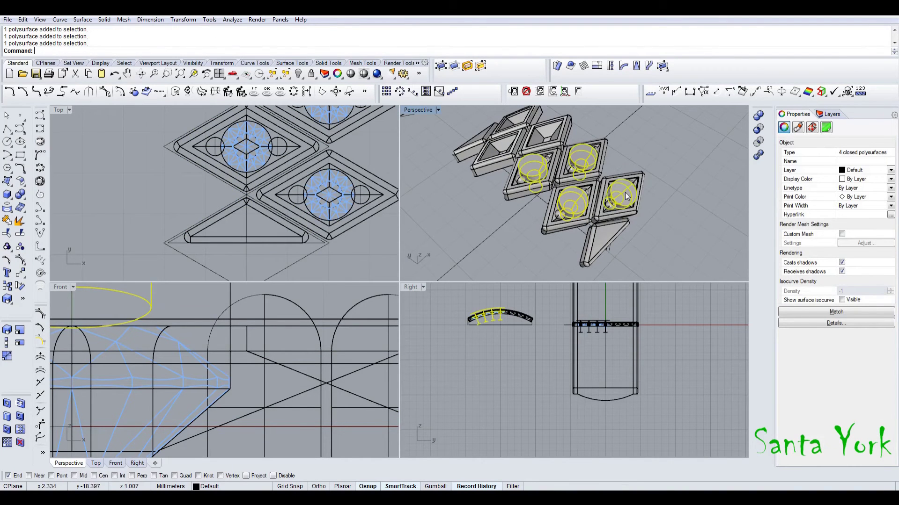
{"action": "left_click", "coordinate": [541, 170], "text": "ctrl"}
{"action": "key", "text": "ctrl+g"}
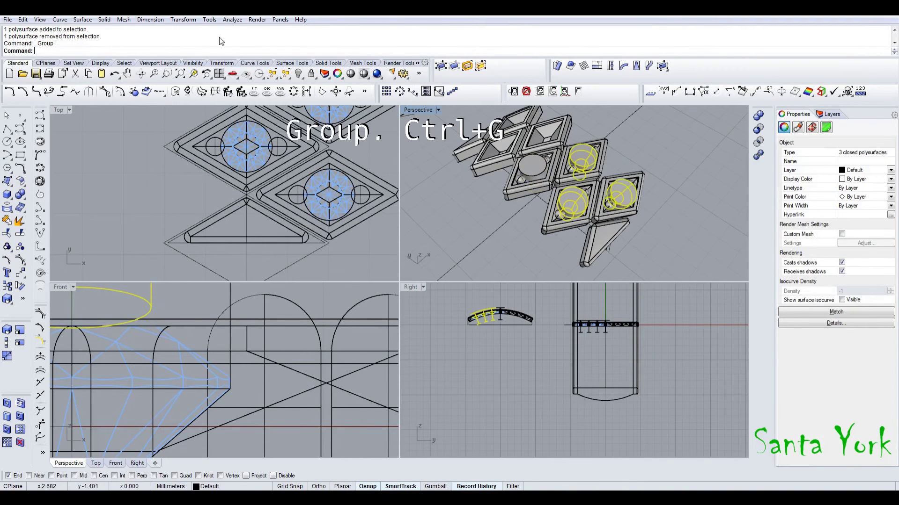
Mirror the three grouped cylinders across the domed strip's centre axis to fill the empty rhombi
{"action": "left_click", "coordinate": [182, 21]}
{"action": "left_click", "coordinate": [191, 90]}
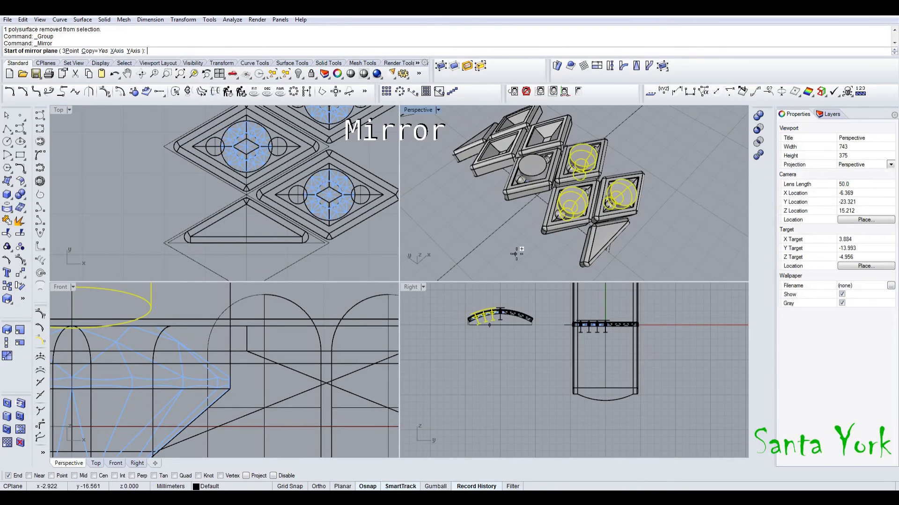
{"action": "scroll", "coordinate": [615, 133], "scroll_direction": "down", "scroll_amount": 12}
{"action": "left_click", "coordinate": [560, 186]}
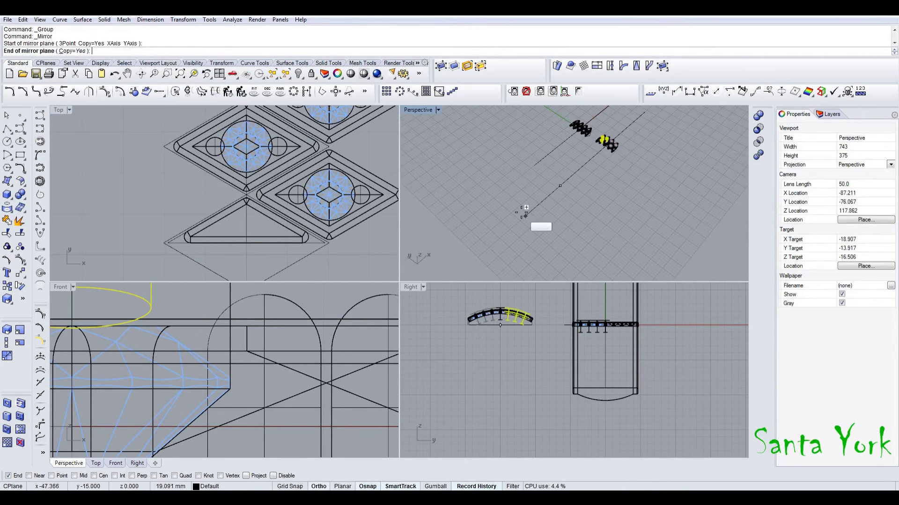
{"action": "left_click", "coordinate": [532, 209]}
{"action": "scroll", "coordinate": [605, 140], "scroll_direction": "up", "scroll_amount": 5}
Select all seven cylinders on the domed strip, ungroup them and regroup them as one group
{"action": "left_click", "coordinate": [621, 187], "text": "shift"}
{"action": "left_click", "coordinate": [586, 164], "text": "shift"}
{"action": "key", "text": "ctrl+shift+g"}
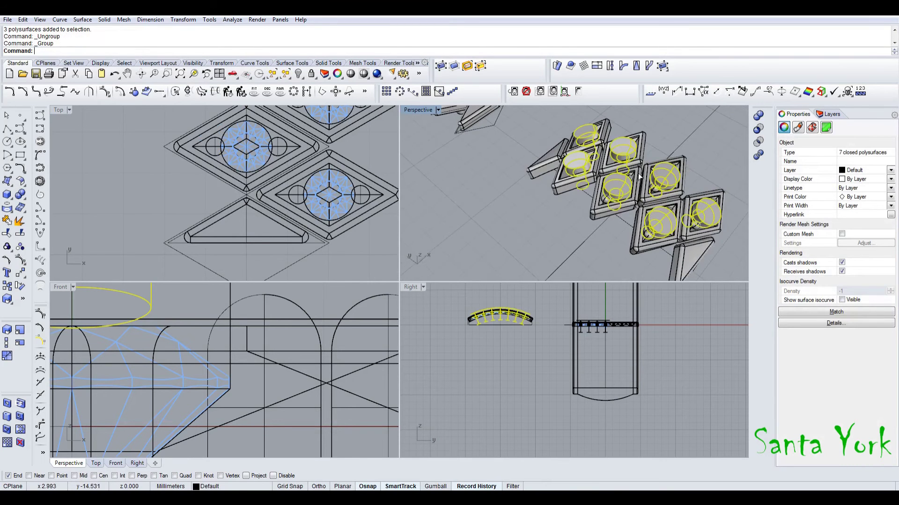
Mirror the three off-centre prong pairs across the domed strip's centre axis into the rhombi without prongs
{"action": "scroll", "coordinate": [657, 192], "scroll_direction": "up", "scroll_amount": 2}
{"action": "left_click", "coordinate": [653, 193]}
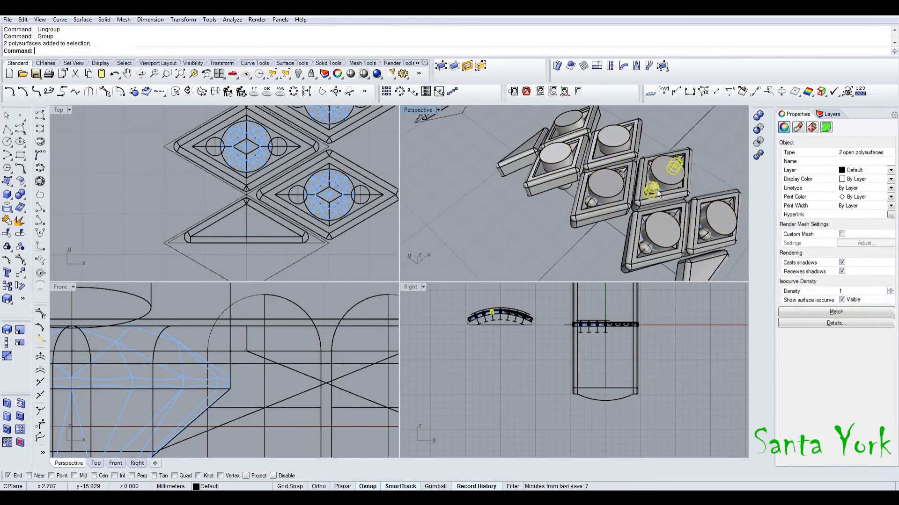
{"action": "left_click", "coordinate": [696, 243], "text": "shift"}
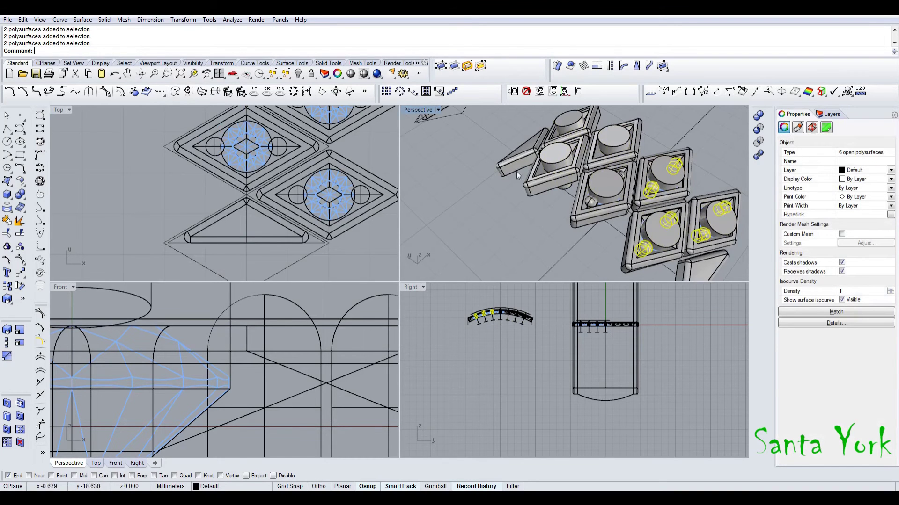
{"action": "left_click", "coordinate": [183, 19]}
{"action": "left_click", "coordinate": [188, 93]}
{"action": "scroll", "coordinate": [633, 131], "scroll_direction": "down", "scroll_amount": 3}
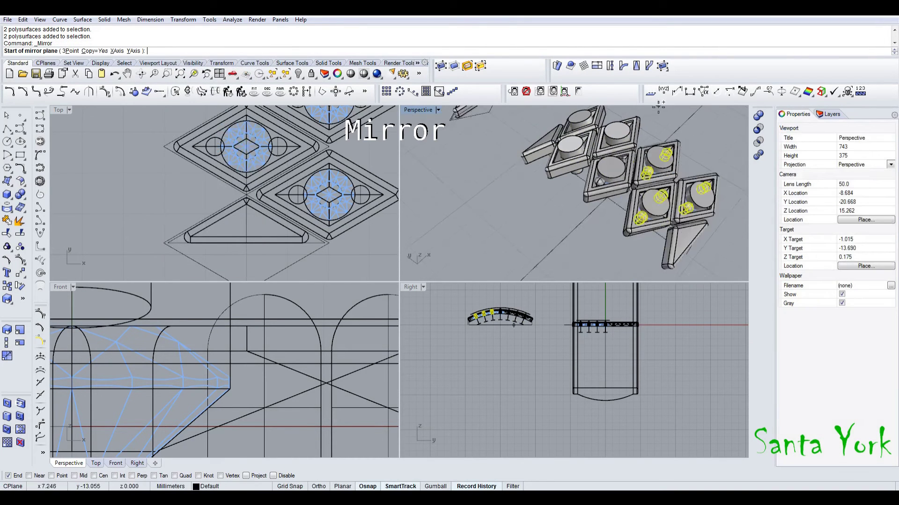
{"action": "scroll", "coordinate": [614, 135], "scroll_direction": "down", "scroll_amount": 4}
{"action": "left_click", "coordinate": [495, 257]}
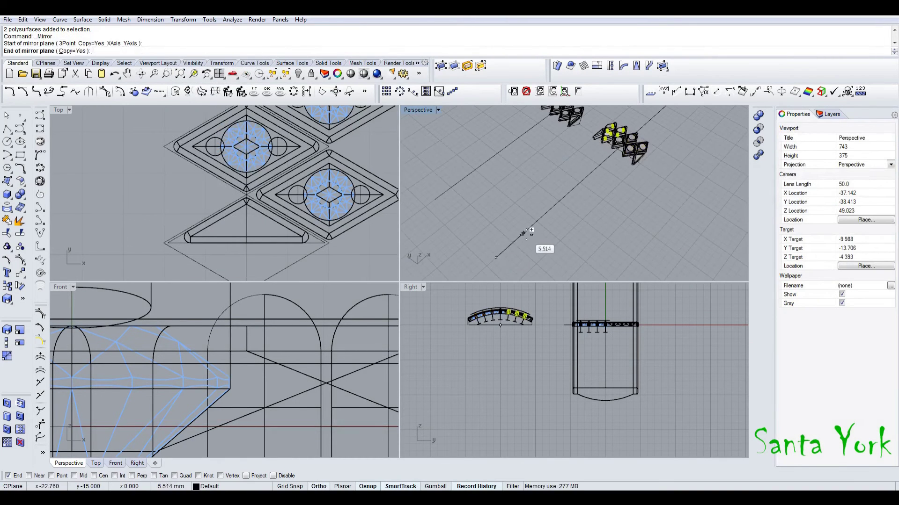
{"action": "left_click", "coordinate": [525, 236]}
Select all seven prong pairs on the domed strip and group them
{"action": "scroll", "coordinate": [626, 132], "scroll_direction": "up", "scroll_amount": 5}
{"action": "left_click", "coordinate": [617, 179], "text": "shift"}
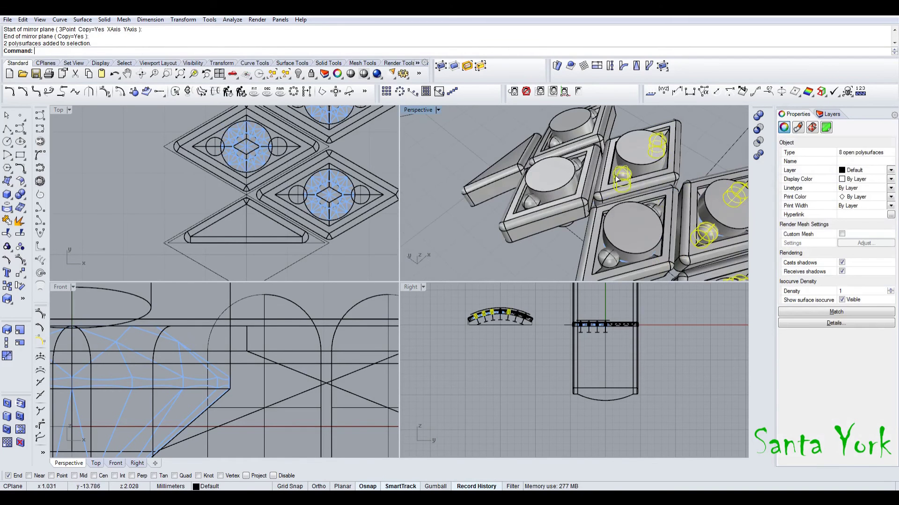
{"action": "left_click", "coordinate": [551, 144], "text": "shift"}
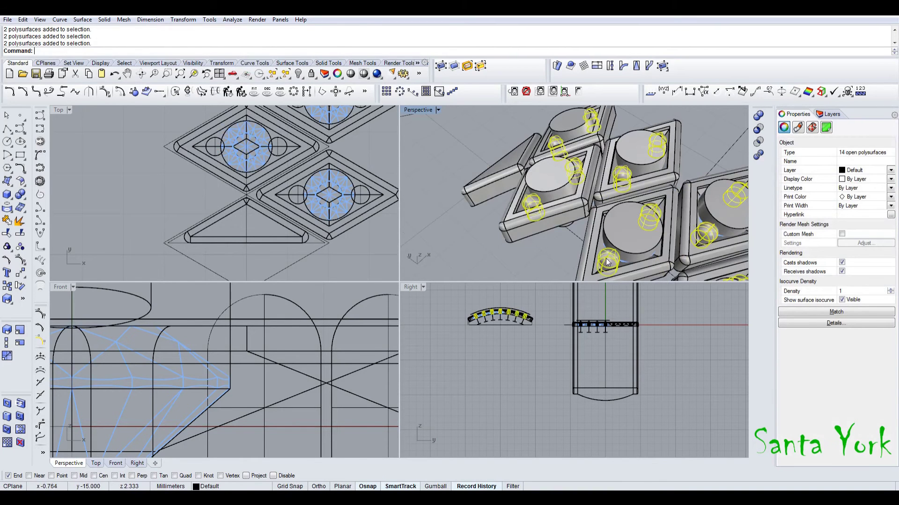
{"action": "key", "text": "ctrl+g"}
Mirror the three off-centre gems across the domed strip's centre axis into the rhombi without gems
{"action": "scroll", "coordinate": [265, 225], "scroll_direction": "down", "scroll_amount": 8}
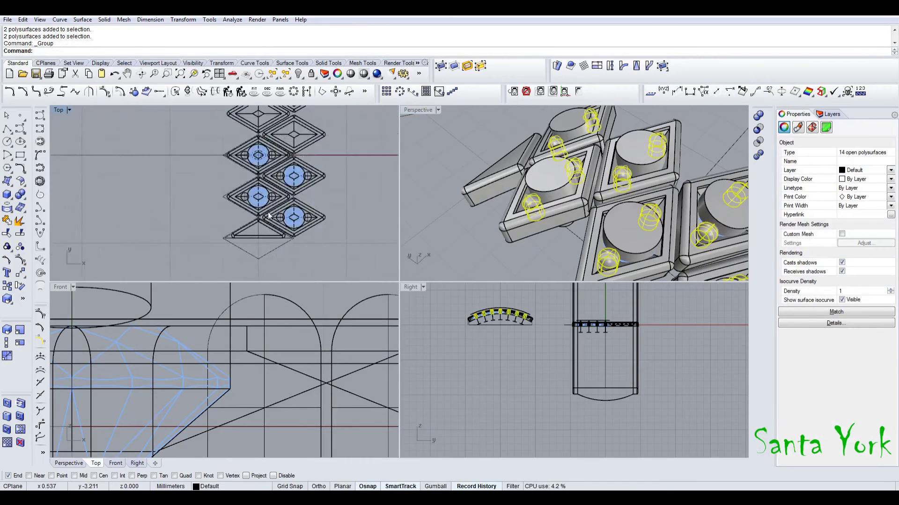
{"action": "scroll", "coordinate": [276, 188], "scroll_direction": "up", "scroll_amount": 10}
{"action": "left_click", "coordinate": [273, 186]}
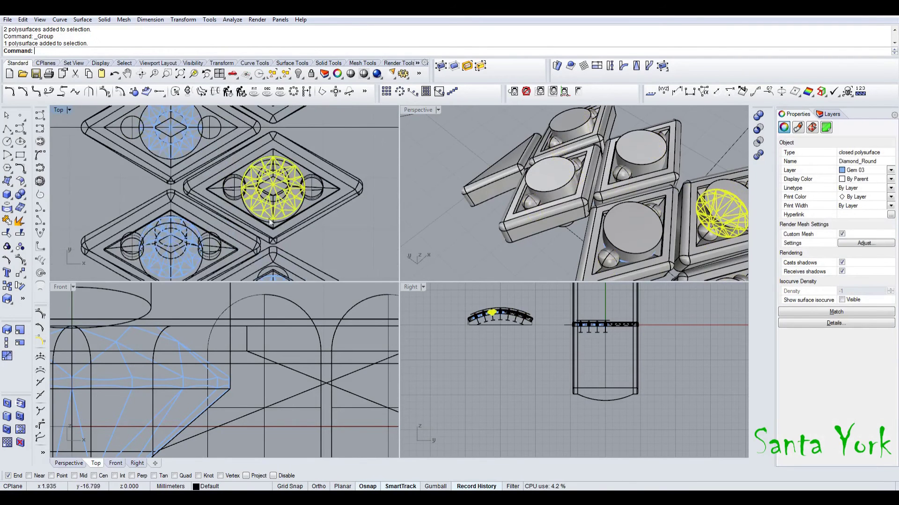
{"action": "left_click", "coordinate": [195, 211], "text": "shift"}
{"action": "left_click", "coordinate": [263, 270], "text": "shift"}
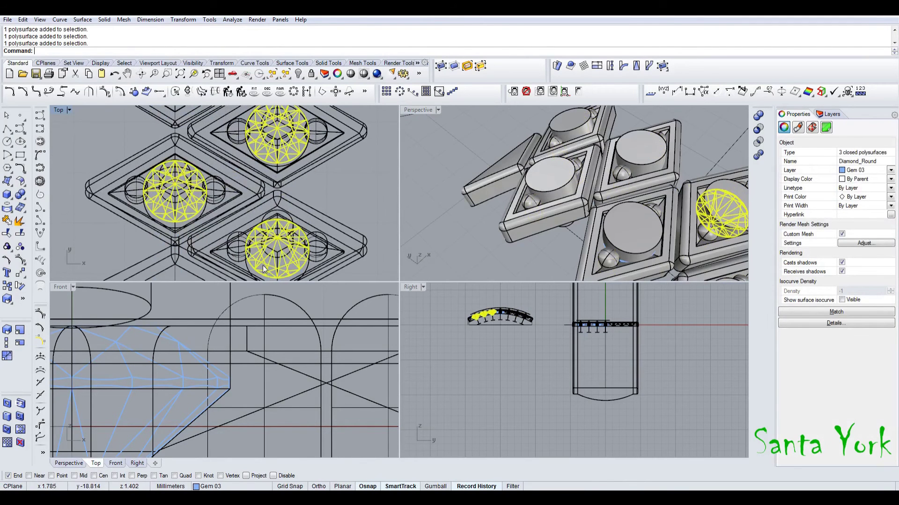
{"action": "scroll", "coordinate": [275, 257], "scroll_direction": "down", "scroll_amount": 10}
{"action": "left_click", "coordinate": [183, 19]}
{"action": "left_click", "coordinate": [185, 95]}
{"action": "left_click", "coordinate": [155, 208]}
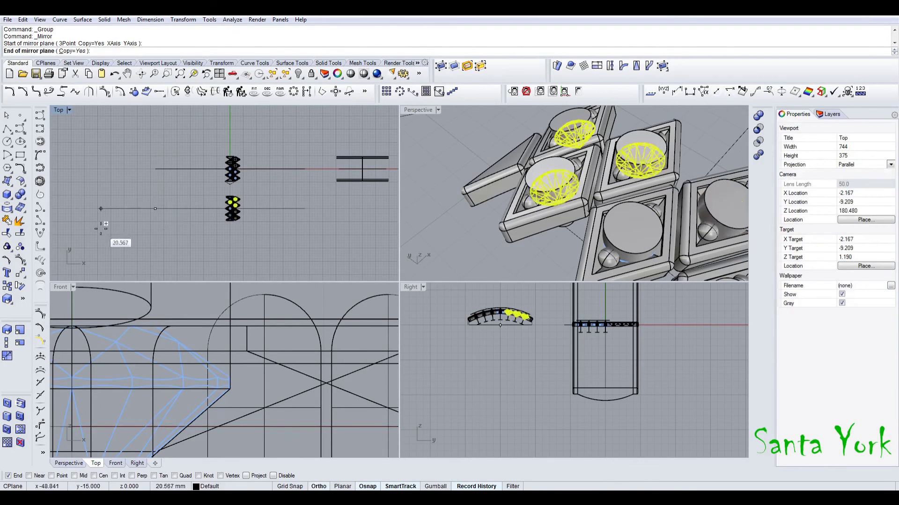
{"action": "left_click", "coordinate": [101, 229], "text": "shift"}
Select all seven gems on the domed strip and group them
{"action": "scroll", "coordinate": [213, 214], "scroll_direction": "up", "scroll_amount": 8}
{"action": "scroll", "coordinate": [277, 207], "scroll_direction": "up", "scroll_amount": 8}
{"action": "left_click", "coordinate": [238, 243], "text": "shift"}
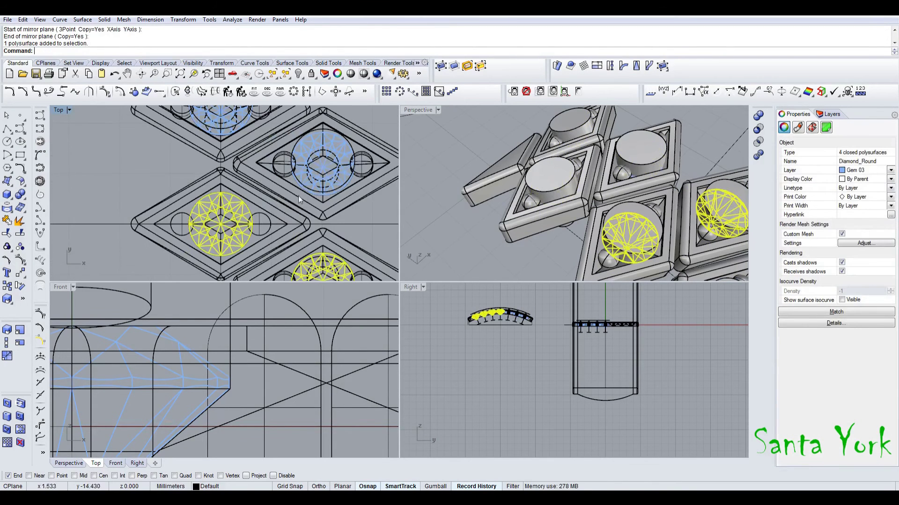
{"action": "left_click", "coordinate": [310, 186], "text": "shift"}
{"action": "left_click", "coordinate": [271, 159]}
{"action": "right_click_drag", "start_coordinate": [278, 141], "coordinate": [254, 225]}
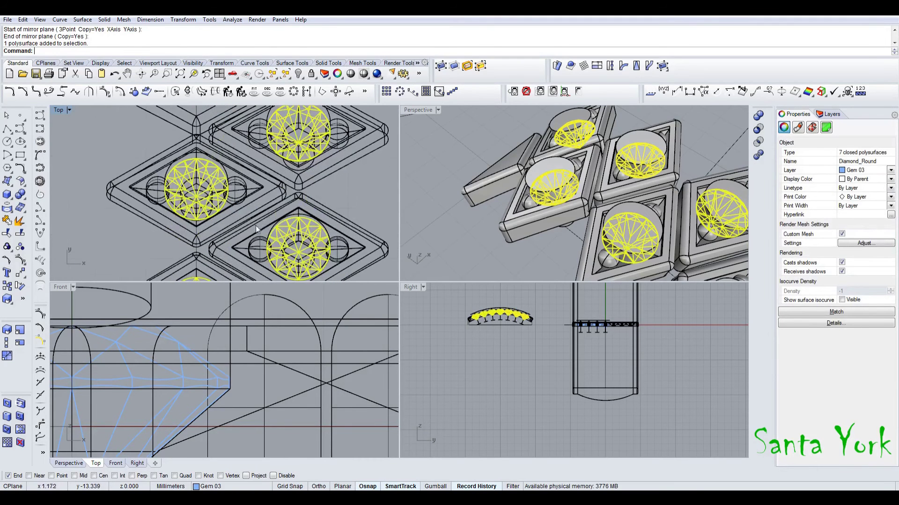
{"action": "key", "text": "ctrl+g"}
Flow the domed group of frame segments with Rigid=No from the straight base line onto the ring's circular curve
{"action": "scroll", "coordinate": [563, 179], "scroll_direction": "down", "scroll_amount": 2}
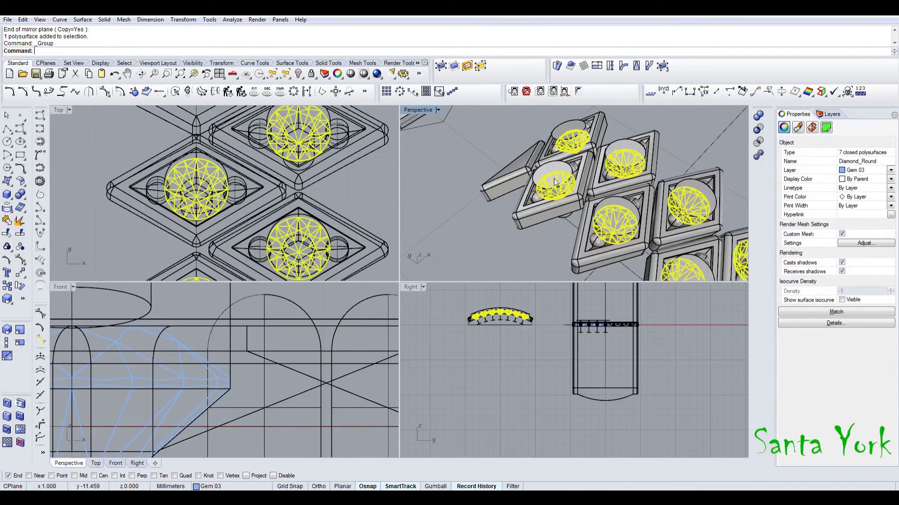
{"action": "left_click", "coordinate": [554, 173], "text": "shift"}
{"action": "left_click", "coordinate": [572, 167], "text": "shift"}
{"action": "right_click_drag", "start_coordinate": [647, 229], "coordinate": [620, 218]}
{"action": "left_click", "coordinate": [621, 218]}
{"action": "scroll", "coordinate": [542, 233], "scroll_direction": "down", "scroll_amount": 5}
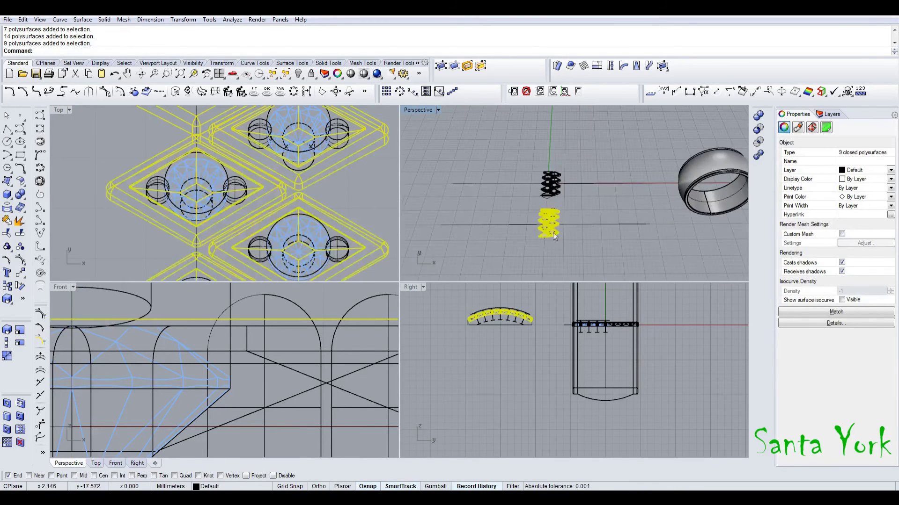
{"action": "left_click", "coordinate": [649, 66]}
{"action": "left_click", "coordinate": [645, 222]}
{"action": "left_click", "coordinate": [721, 201]}
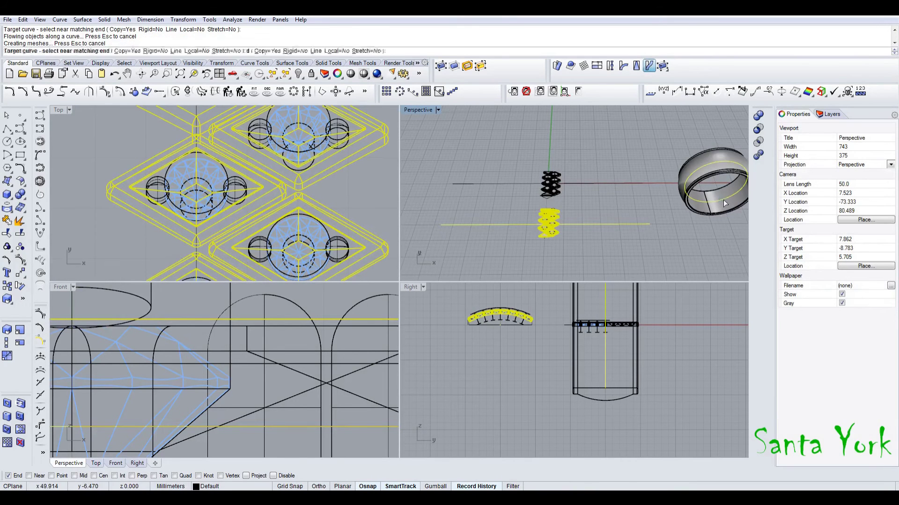
Flow the gem, cylinder and prong groups with Rigid=Yes from the straight base line onto the ring's circular curve
{"action": "scroll", "coordinate": [555, 233], "scroll_direction": "up", "scroll_amount": 14}
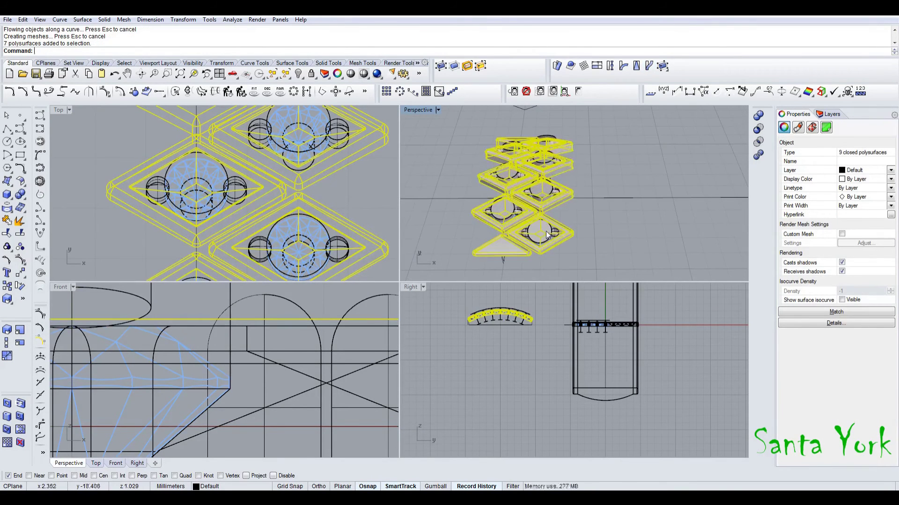
{"action": "left_click", "coordinate": [546, 232]}
{"action": "left_click", "coordinate": [555, 232], "text": "shift"}
{"action": "key", "text": "Return"}
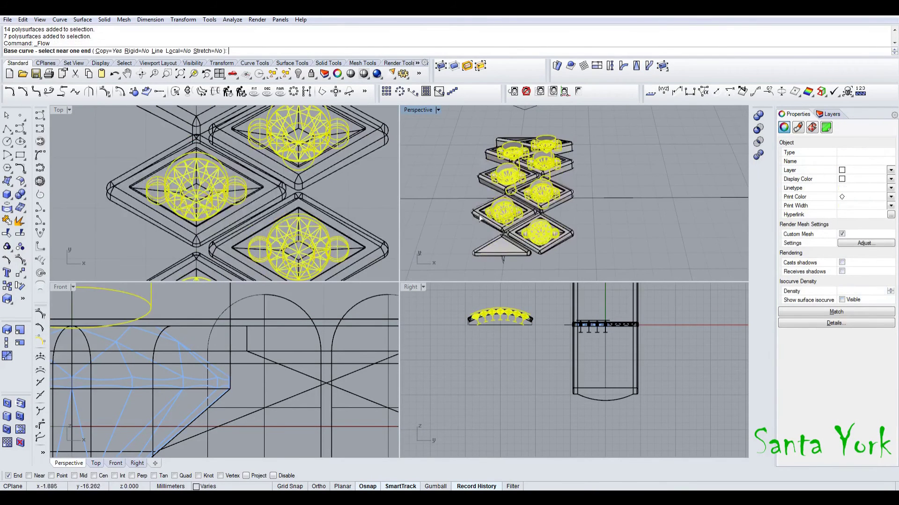
{"action": "scroll", "coordinate": [515, 237], "scroll_direction": "down", "scroll_amount": 5}
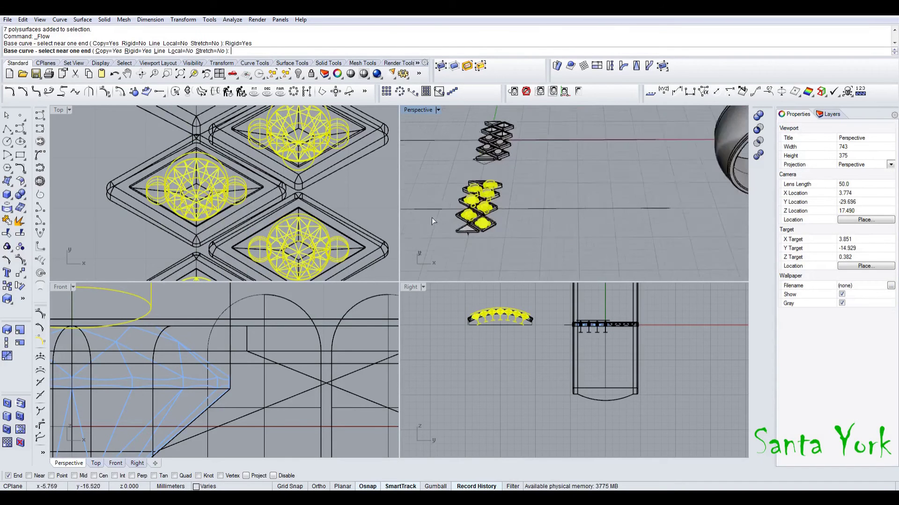
{"action": "left_click", "coordinate": [622, 210]}
{"action": "left_click", "coordinate": [731, 182]}
Hide the group of seven cutter cylinders that was flowed onto the ring
{"action": "scroll", "coordinate": [595, 174], "scroll_direction": "up", "scroll_amount": 8}
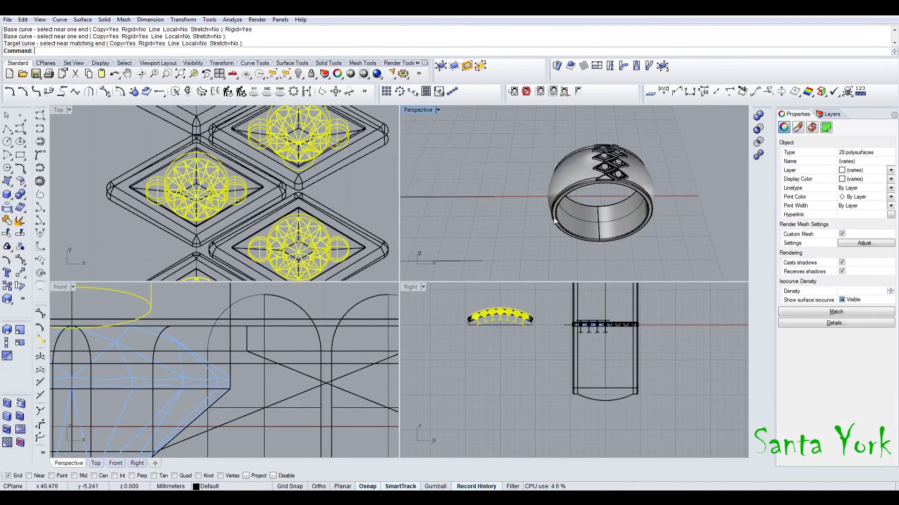
{"action": "left_click", "coordinate": [591, 165]}
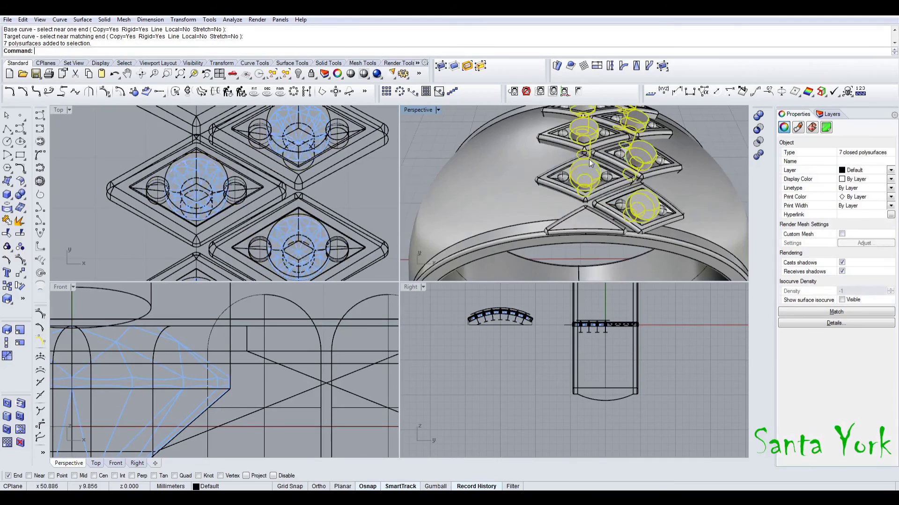
{"action": "left_click", "coordinate": [298, 74]}
{"action": "right_click_drag", "start_coordinate": [614, 141], "coordinate": [620, 185]}
{"action": "scroll", "coordinate": [589, 194], "scroll_direction": "down", "scroll_amount": 5}
{"action": "scroll", "coordinate": [620, 186], "scroll_direction": "up", "scroll_amount": 8}
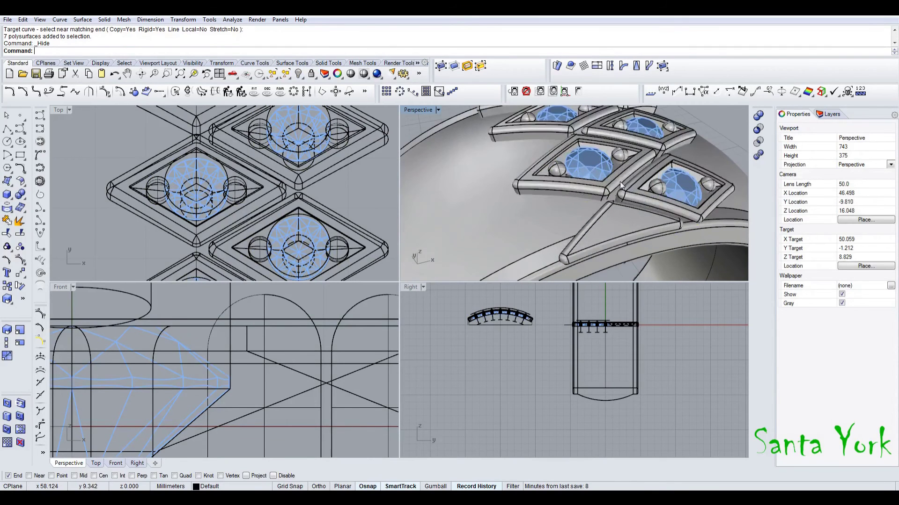
Select the frame segments and prongs on the ring and group them together
{"action": "left_click", "coordinate": [621, 186]}
{"action": "left_click", "coordinate": [624, 154], "text": "shift"}
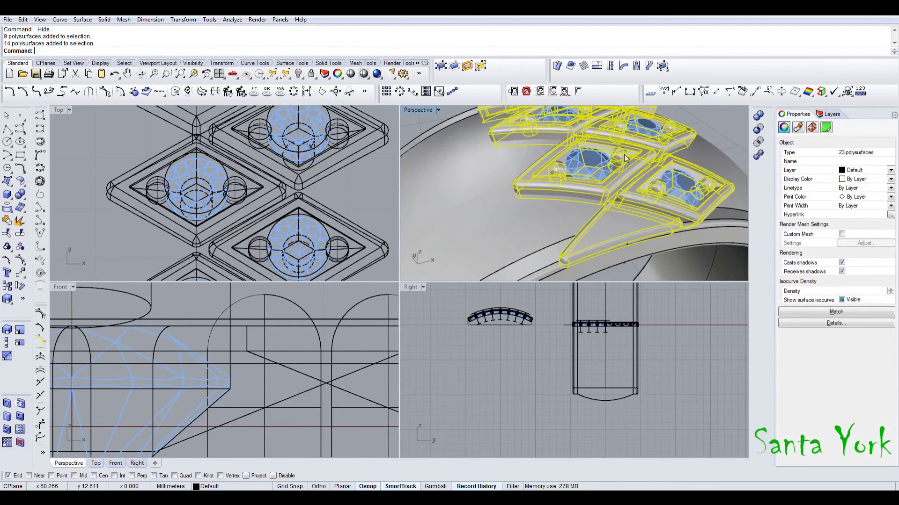
{"action": "mouse_move", "coordinate": [583, 204]}
{"action": "right_mouse_down"}
{"action": "mouse_move", "coordinate": [578, 236]}
{"action": "mouse_move", "coordinate": [581, 216]}
{"action": "right_mouse_up"}
{"action": "key", "text": "ctrl+g"}
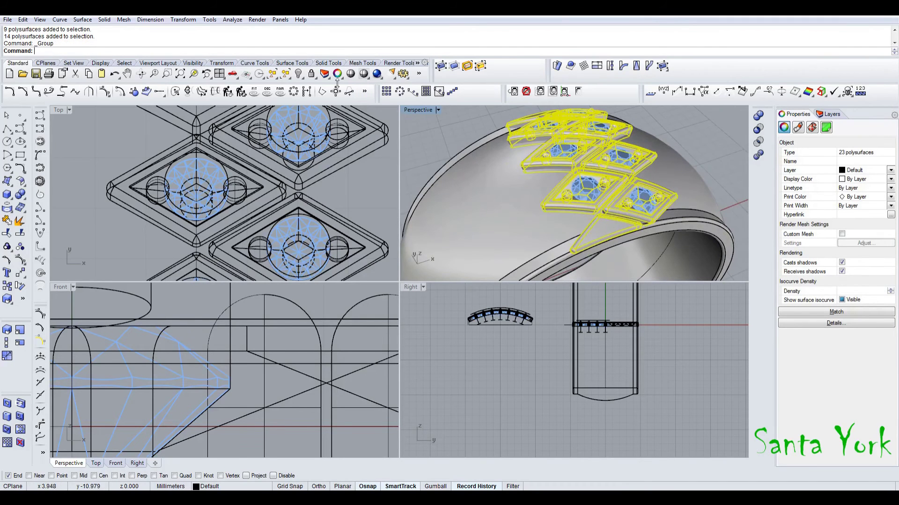
Isolate the frame-and-prong group and the ring's circular curve by hiding all other objects
{"action": "left_click", "coordinate": [400, 91]}
{"action": "key", "text": "Escape"}
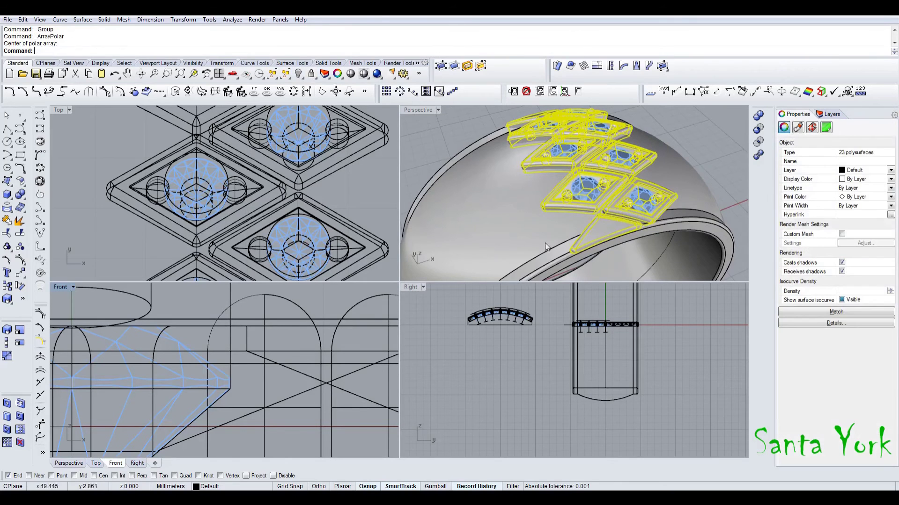
{"action": "left_click", "coordinate": [667, 256], "text": "shift"}
{"action": "left_click", "coordinate": [667, 257], "text": "shift"}
{"action": "left_click", "coordinate": [538, 186], "text": "ctrl"}
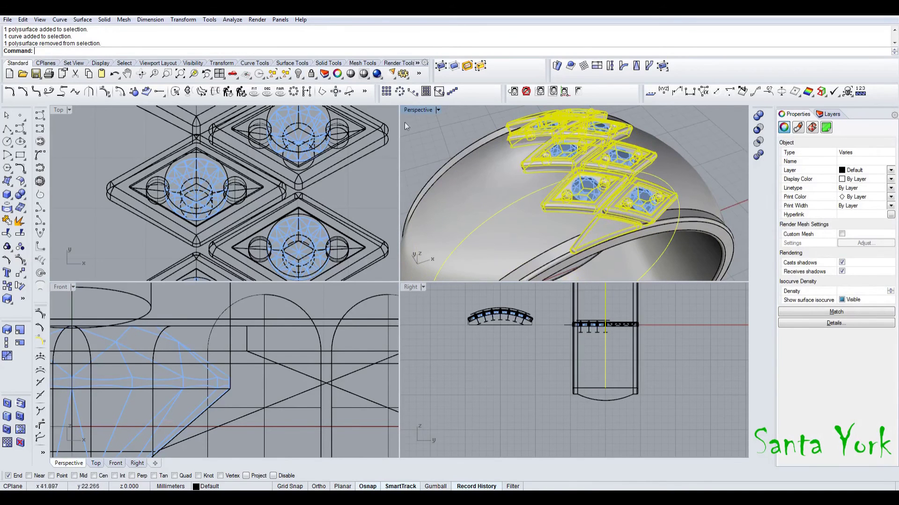
{"action": "left_click", "coordinate": [299, 74]}
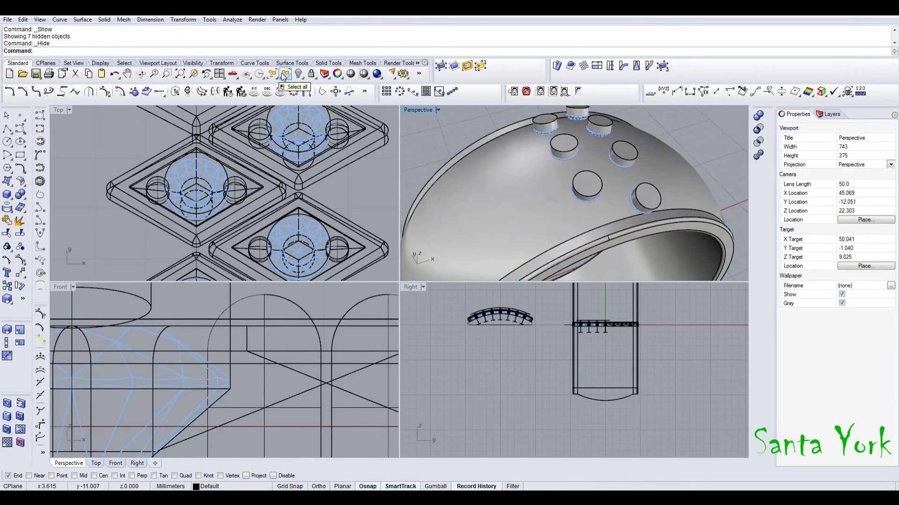
{"action": "key", "text": "ctrl+a"}
{"action": "right_click", "coordinate": [299, 73]}
{"action": "left_click", "coordinate": [299, 73]}
Polar array the frame-and-prong group around the circle's centre in the Front view, with 14 items over 360 degrees
{"action": "left_click", "coordinate": [602, 206]}
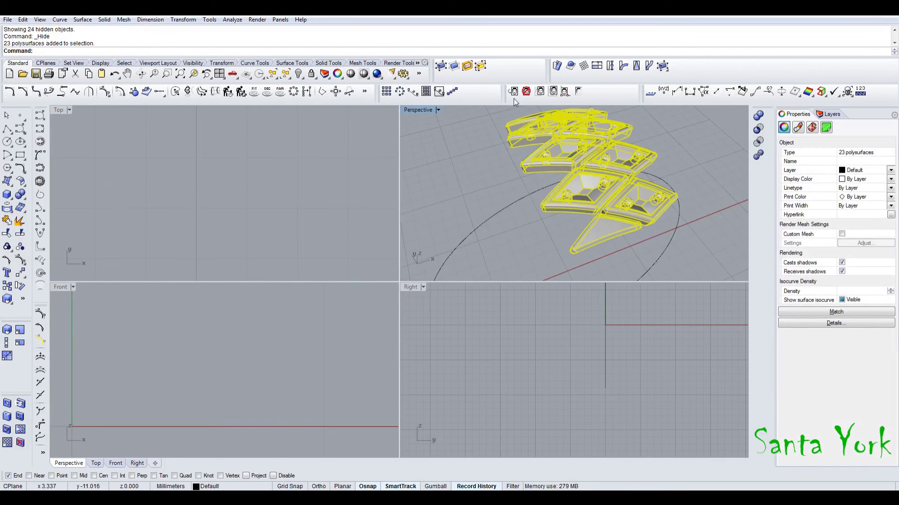
{"action": "left_click", "coordinate": [400, 92]}
{"action": "scroll", "coordinate": [123, 361], "scroll_direction": "down", "scroll_amount": 15}
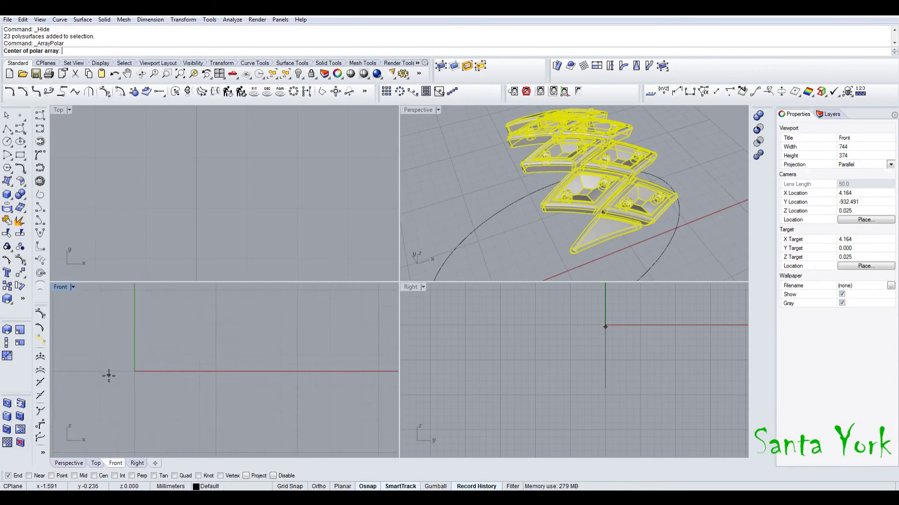
{"action": "left_click", "coordinate": [94, 476]}
{"action": "scroll", "coordinate": [151, 345], "scroll_direction": "down", "scroll_amount": 8}
{"action": "left_click", "coordinate": [265, 382]}
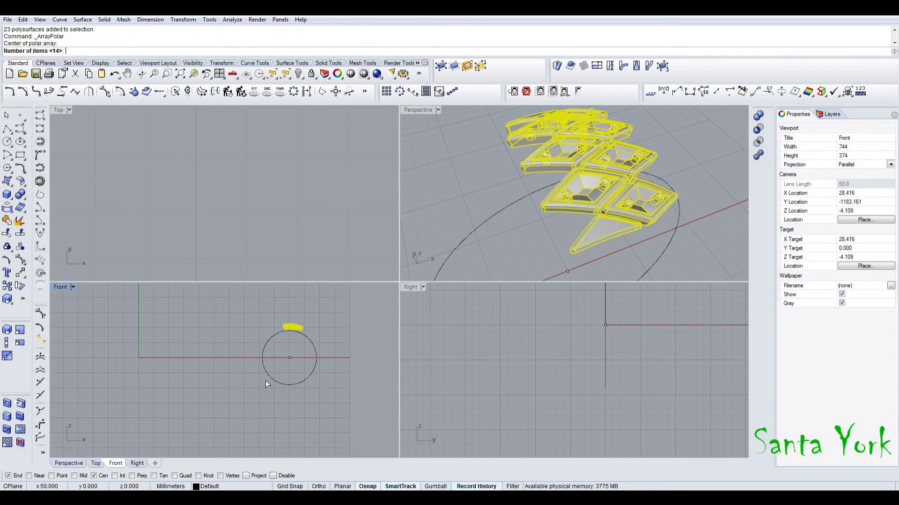
{"action": "key", "text": "Return"}
{"action": "key", "text": "Return"}
Hide the circular curve inside the arrayed band and save the model, also as new version 01_02.3dm
{"action": "right_click_drag", "start_coordinate": [707, 125], "coordinate": [594, 238]}
{"action": "left_click", "coordinate": [612, 238]}
{"action": "left_click", "coordinate": [632, 266]}
{"action": "left_click", "coordinate": [302, 74]}
{"action": "scroll", "coordinate": [644, 196], "scroll_direction": "down", "scroll_amount": 3}
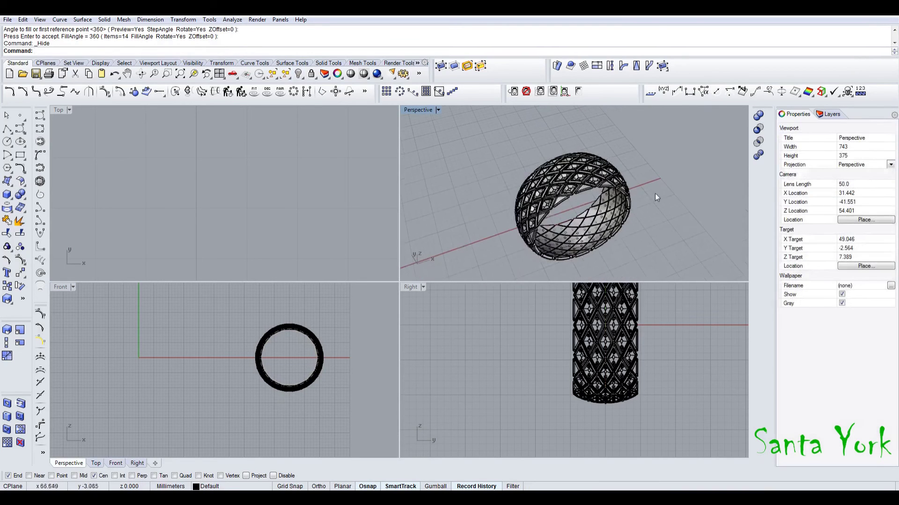
{"action": "left_click", "coordinate": [38, 76]}
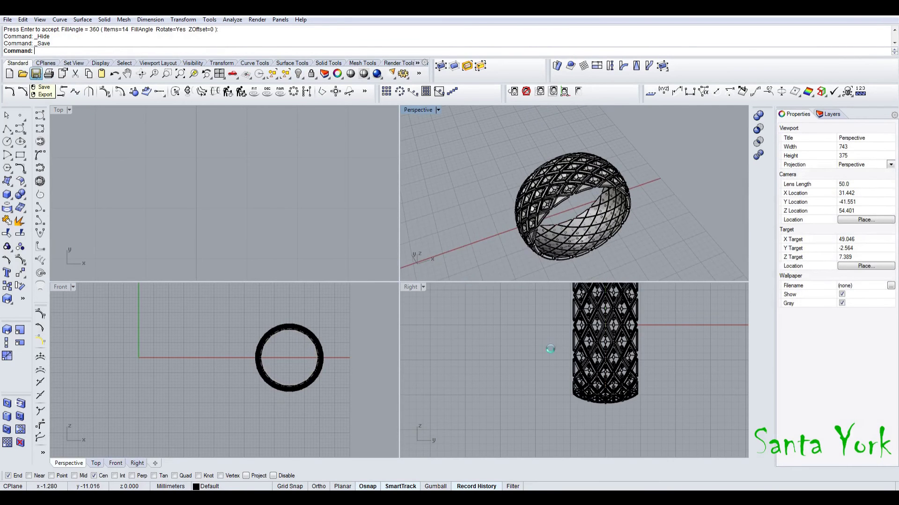
Select the whole arrayed band and try to Boolean union its segments and prongs
{"action": "right_click_drag", "start_coordinate": [627, 235], "coordinate": [635, 233]}
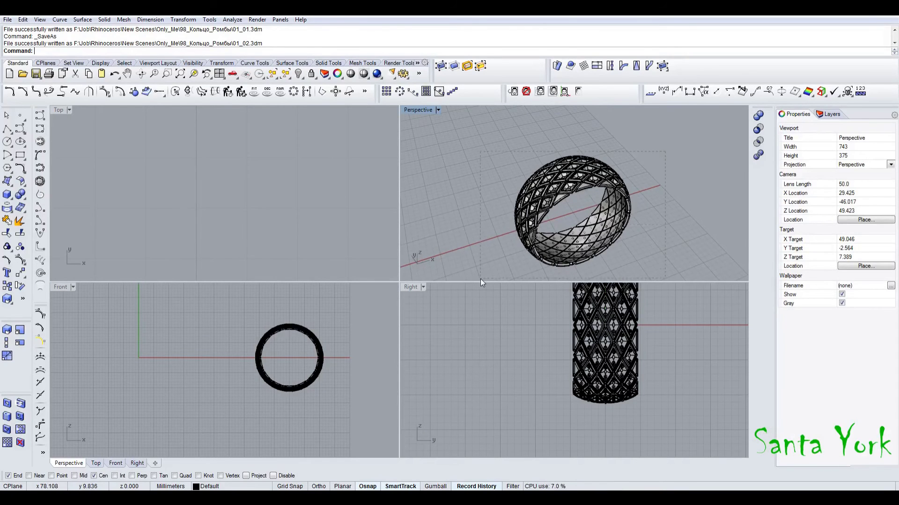
{"action": "left_click_drag", "start_coordinate": [480, 279], "coordinate": [480, 279]}
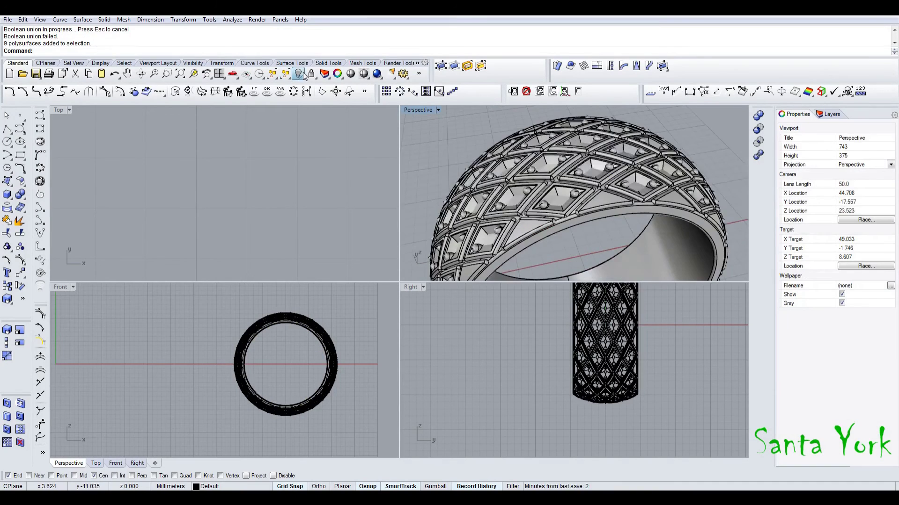
Show the hidden objects and delete the cutter cylinder groups on the ring and on the domed strip
{"action": "left_click", "coordinate": [298, 73]}
{"action": "right_click_drag", "start_coordinate": [608, 140], "coordinate": [580, 271]}
{"action": "mouse_move", "coordinate": [616, 176]}
{"action": "right_mouse_down"}
{"action": "mouse_move", "coordinate": [610, 192]}
{"action": "mouse_move", "coordinate": [599, 171]}
{"action": "right_mouse_up"}
{"action": "scroll", "coordinate": [591, 148], "scroll_direction": "up", "scroll_amount": 6}
{"action": "left_click", "coordinate": [592, 148]}
{"action": "scroll", "coordinate": [603, 150], "scroll_direction": "down", "scroll_amount": 6}
{"action": "scroll", "coordinate": [645, 136], "scroll_direction": "down", "scroll_amount": 6}
{"action": "scroll", "coordinate": [446, 186], "scroll_direction": "up", "scroll_amount": 7}
{"action": "key", "text": "Delete"}
{"action": "left_click", "coordinate": [406, 200]}
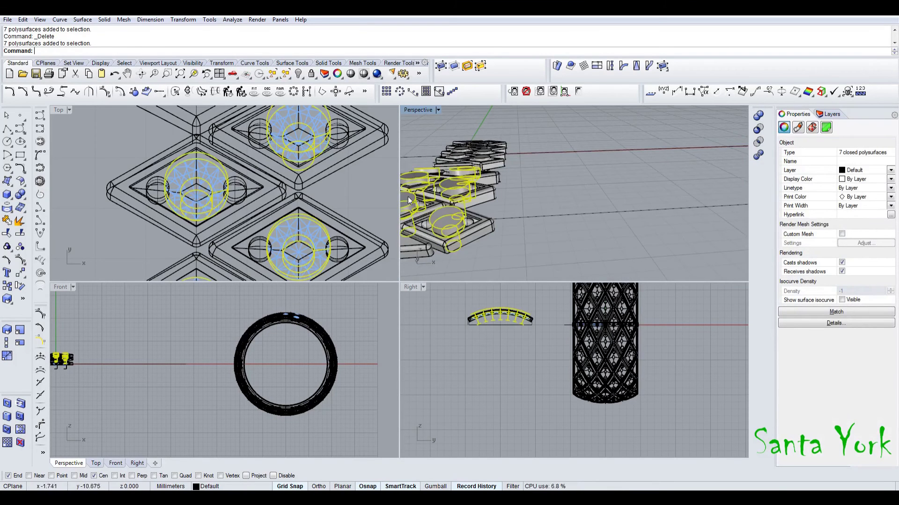
{"action": "key", "text": "Delete"}
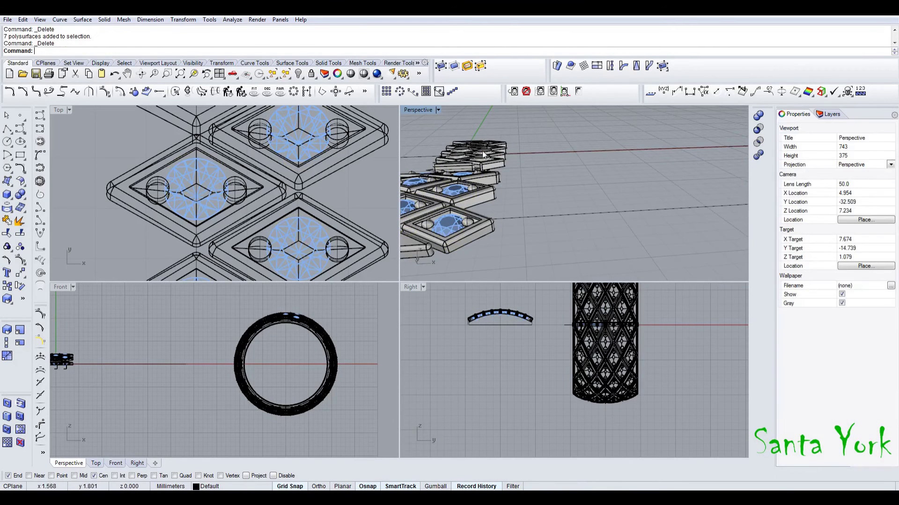
Isolate the flat strip's four cutter cylinders and two of its gems by hiding everything else
{"action": "left_click", "coordinate": [482, 152]}
{"action": "left_click", "coordinate": [596, 206]}
{"action": "right_click_drag", "start_coordinate": [595, 206], "coordinate": [570, 241]}
{"action": "left_click", "coordinate": [527, 173]}
{"action": "left_click", "coordinate": [520, 154], "text": "shift"}
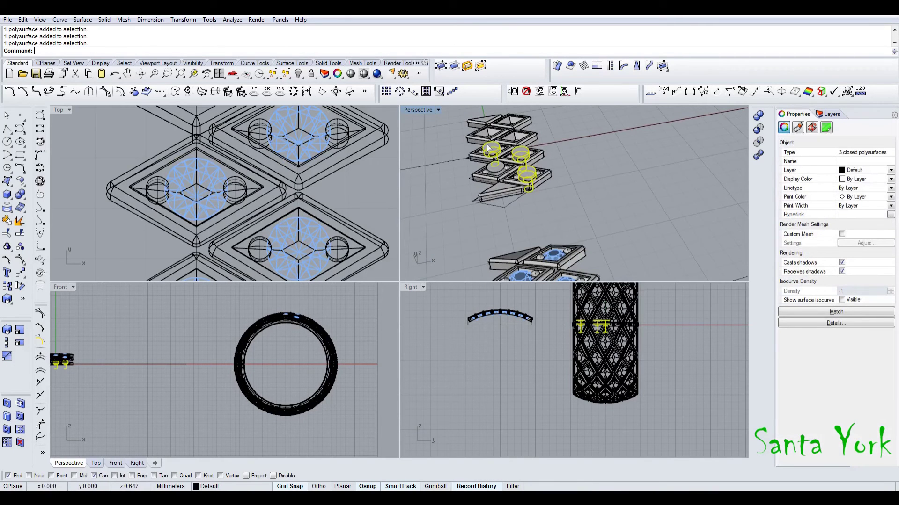
{"action": "scroll", "coordinate": [321, 250], "scroll_direction": "down", "scroll_amount": 4}
{"action": "scroll", "coordinate": [358, 139], "scroll_direction": "up", "scroll_amount": 2}
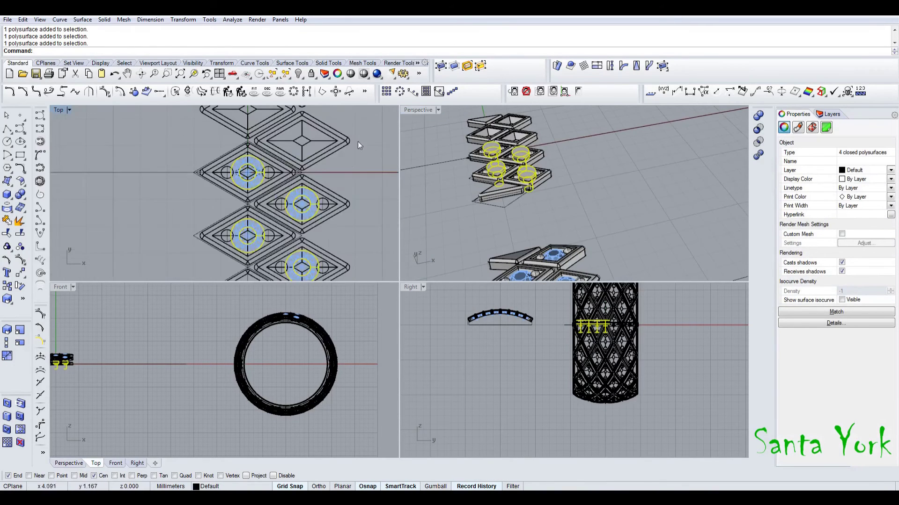
{"action": "left_click", "coordinate": [309, 197], "text": "shift"}
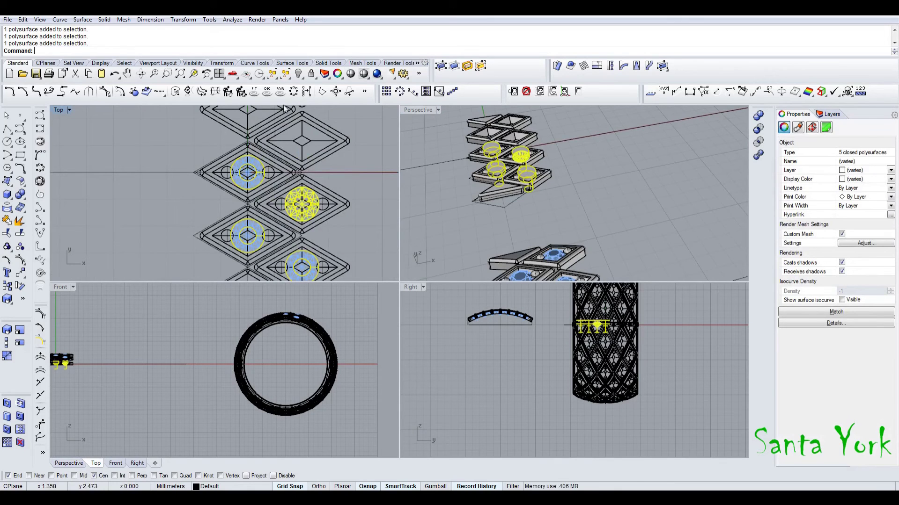
{"action": "left_click", "coordinate": [257, 182], "text": "shift"}
{"action": "left_click", "coordinate": [298, 74]}
{"action": "key", "text": "ctrl+a"}
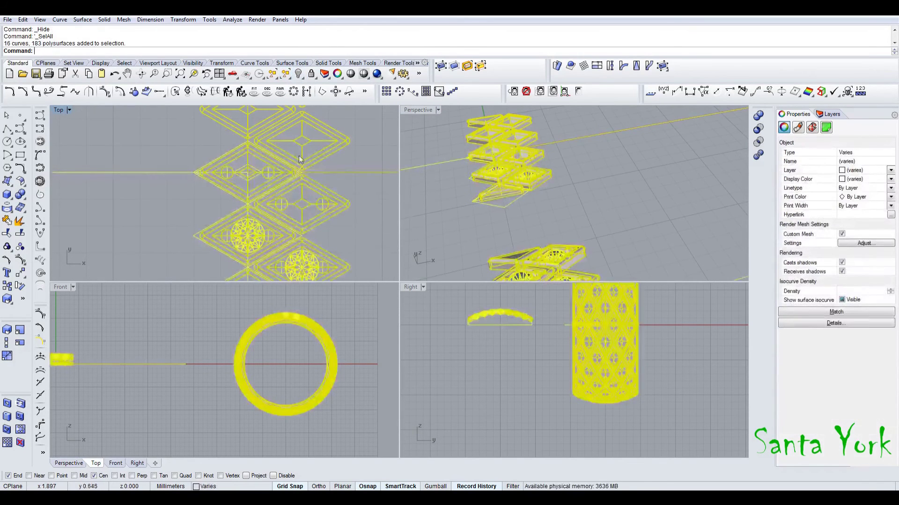
{"action": "right_click", "coordinate": [298, 75]}
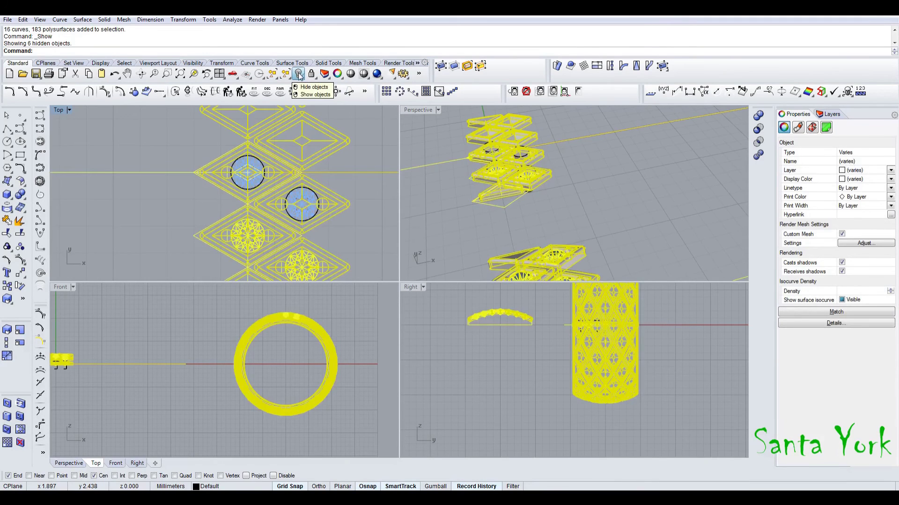
{"action": "left_click", "coordinate": [298, 74]}
Extract the lower tube walls and bottom faces from the four cutters
{"action": "right_click_drag", "start_coordinate": [222, 319], "coordinate": [290, 355]}
{"action": "scroll", "coordinate": [172, 370], "scroll_direction": "up", "scroll_amount": 5}
{"action": "scroll", "coordinate": [226, 399], "scroll_direction": "up", "scroll_amount": 2}
{"action": "left_click", "coordinate": [20, 221]}
{"action": "left_click_drag", "start_coordinate": [325, 402], "coordinate": [70, 439]}
{"action": "key", "text": "Return"}
Scale the extracted lower tubes in one direction to a height of 0.35 mm and rejoin the cutters into closed solids
{"action": "left_click", "coordinate": [7, 342]}
{"action": "scroll", "coordinate": [484, 206], "scroll_direction": "up", "scroll_amount": 4}
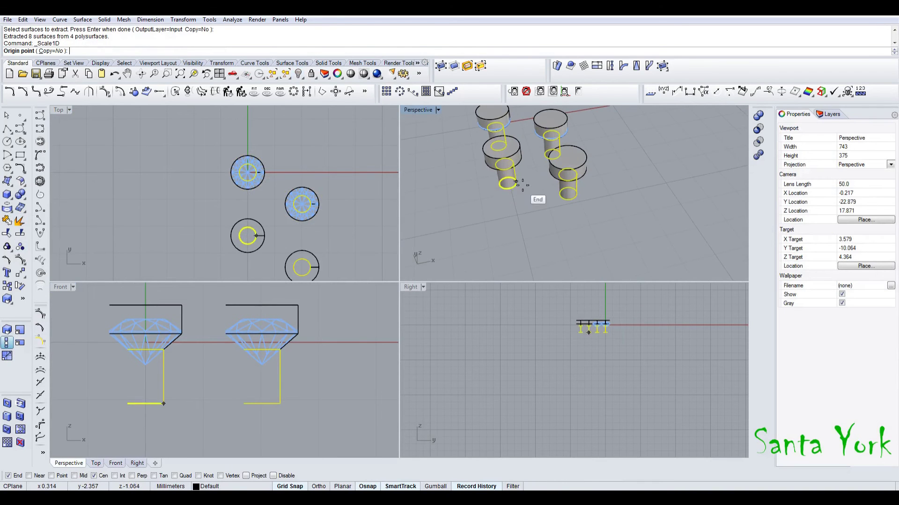
{"action": "left_click", "coordinate": [512, 160]}
{"action": "left_click", "coordinate": [521, 183]}
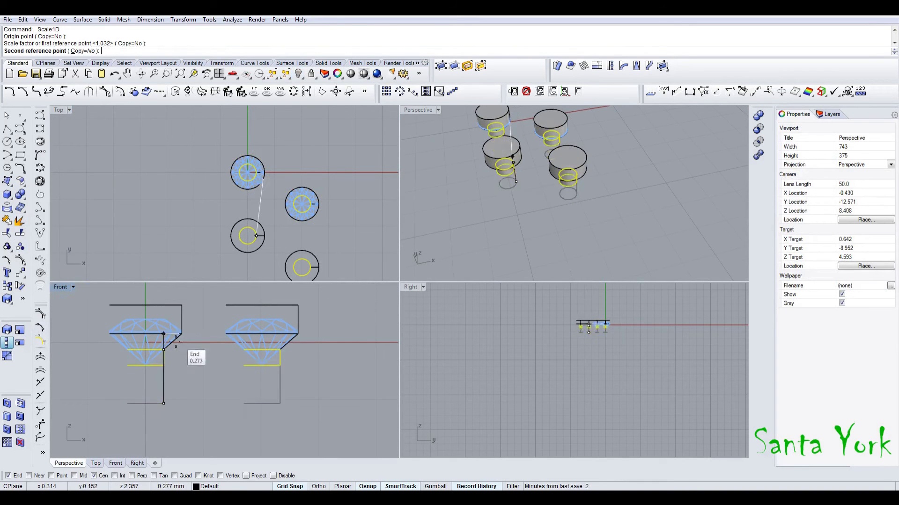
{"action": "scroll", "coordinate": [166, 364], "scroll_direction": "up", "scroll_amount": 5}
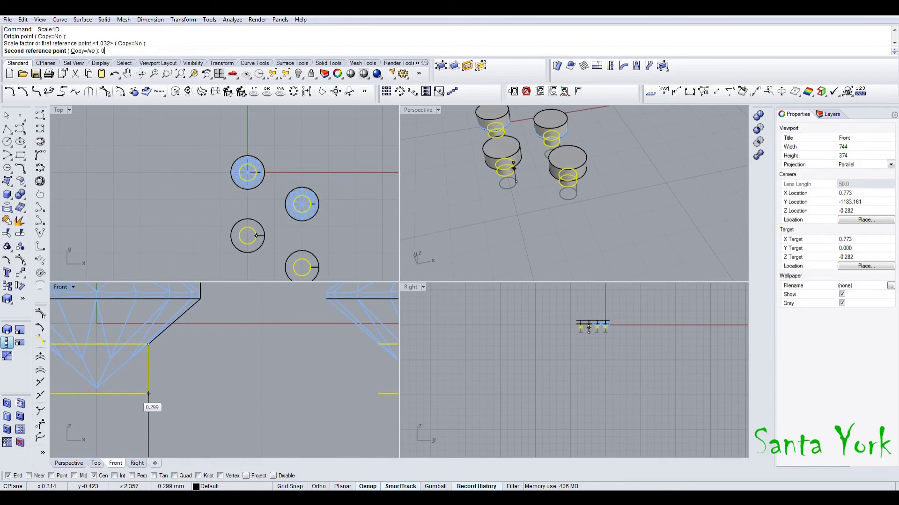
{"action": "type", "text": "0.35"}
{"action": "key", "text": "Return"}
{"action": "scroll", "coordinate": [173, 370], "scroll_direction": "down", "scroll_amount": 5}
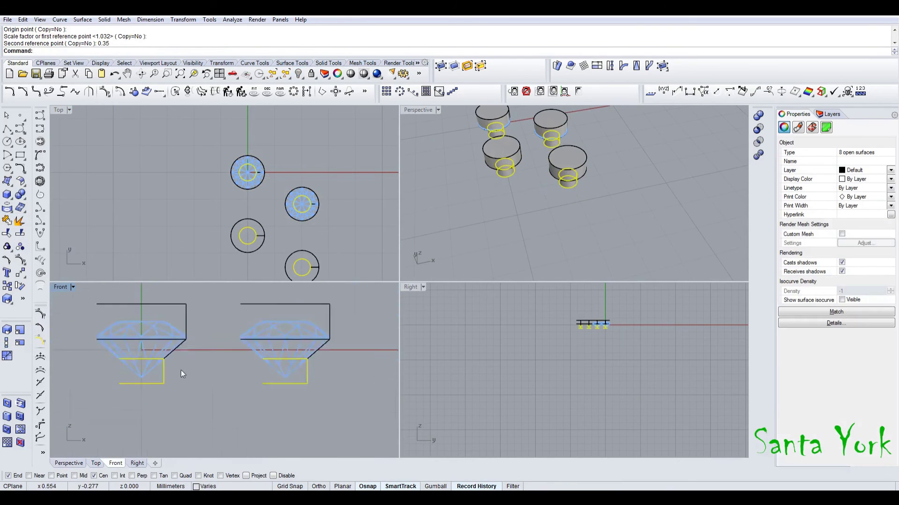
{"action": "left_click", "coordinate": [6, 221]}
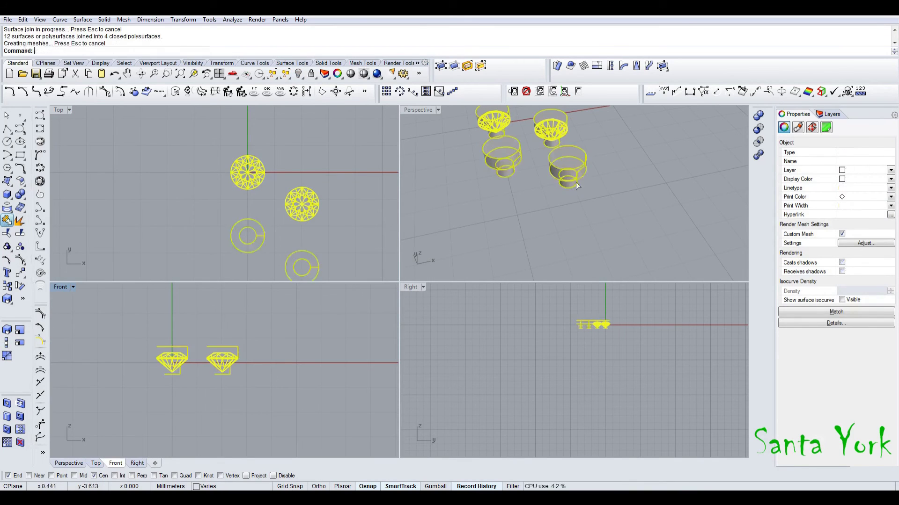
Mirror the three off-centre cutters across the X axis
{"action": "left_click", "coordinate": [507, 184]}
{"action": "left_click", "coordinate": [580, 175]}
{"action": "left_click", "coordinate": [557, 124], "text": "shift"}
{"action": "left_click", "coordinate": [488, 155], "text": "shift"}
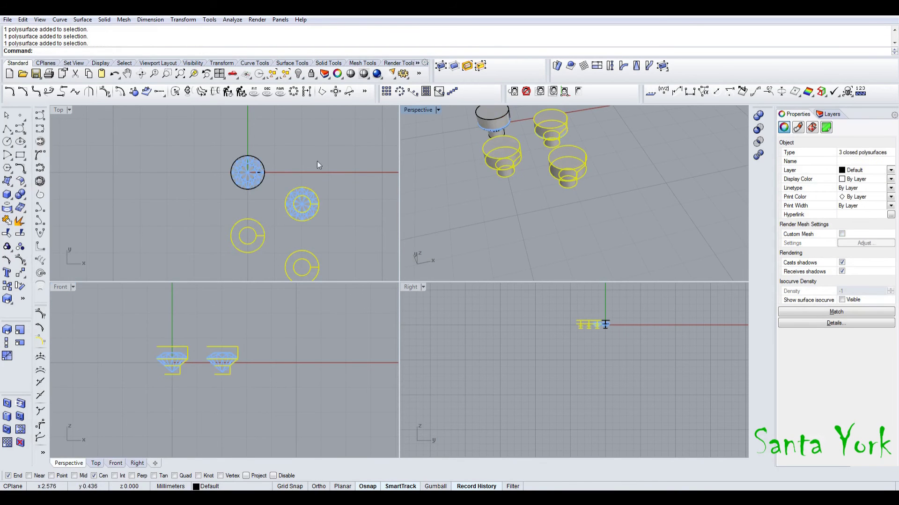
{"action": "left_click", "coordinate": [197, 22]}
{"action": "left_click", "coordinate": [192, 93]}
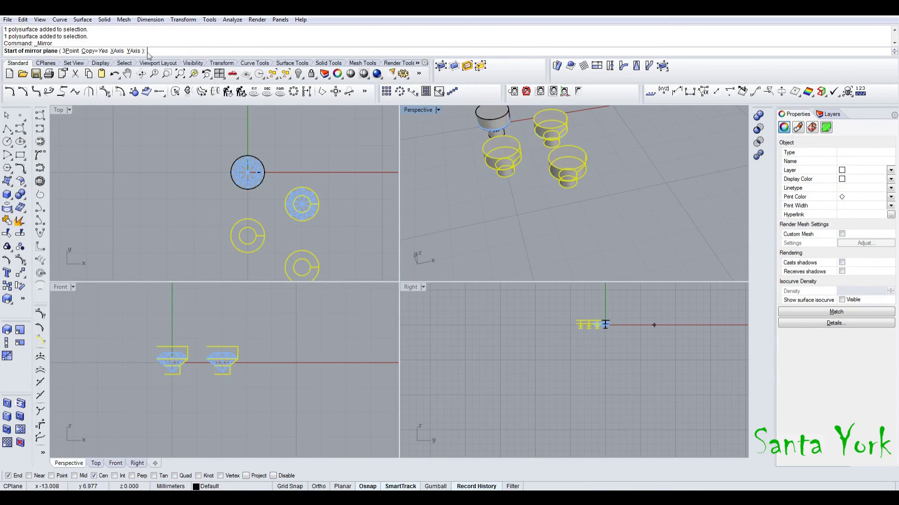
{"action": "left_click", "coordinate": [114, 50]}
Select all seven shortened cutters on the flat strip and group them
{"action": "scroll", "coordinate": [301, 153], "scroll_direction": "down", "scroll_amount": 3}
{"action": "left_click_drag", "start_coordinate": [241, 186], "coordinate": [241, 187], "text": "shift"}
{"action": "left_click", "coordinate": [492, 117], "text": "shift"}
{"action": "key", "text": "ctrl+g"}
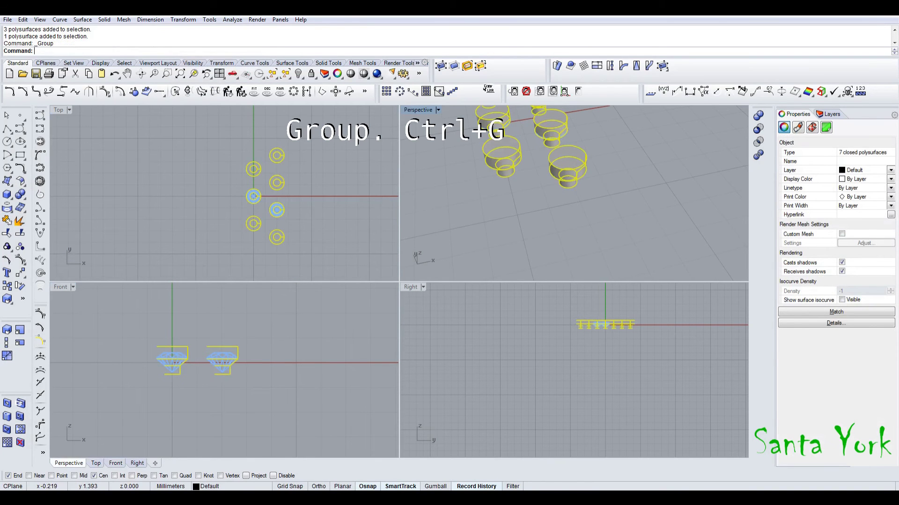
Show all hidden objects and flow the cutter group with Rigid=No from the flat strip's straight centre line onto the domed strip's arc
{"action": "left_click", "coordinate": [649, 66]}
{"action": "right_click_drag", "start_coordinate": [614, 145], "coordinate": [669, 140]}
{"action": "right_click", "coordinate": [299, 74]}
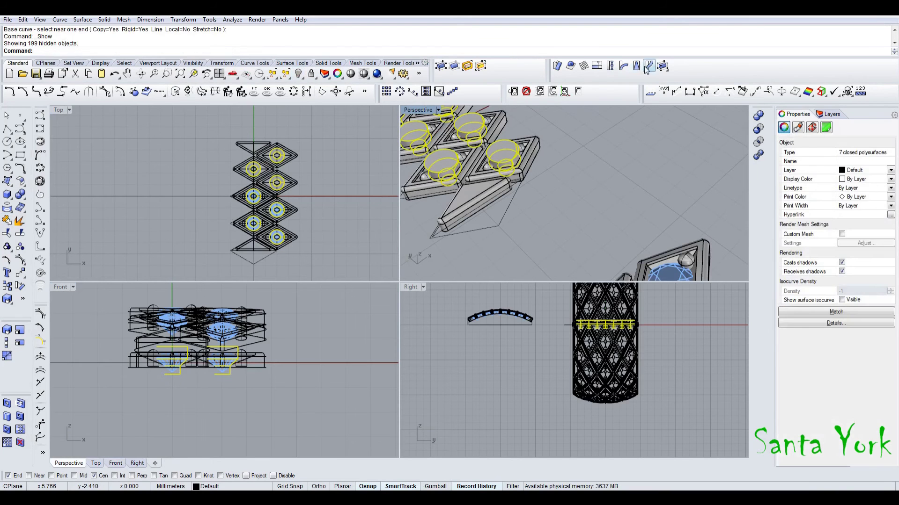
{"action": "left_click", "coordinate": [140, 51]}
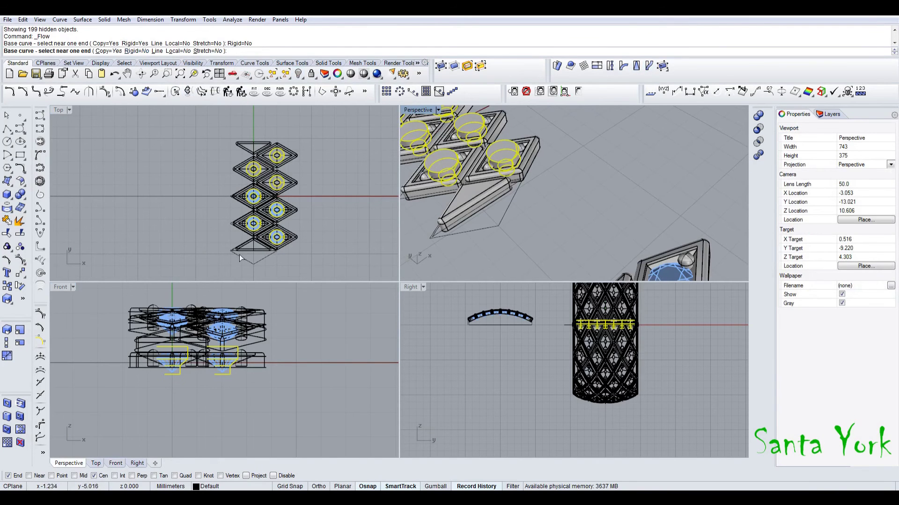
{"action": "left_click", "coordinate": [254, 246]}
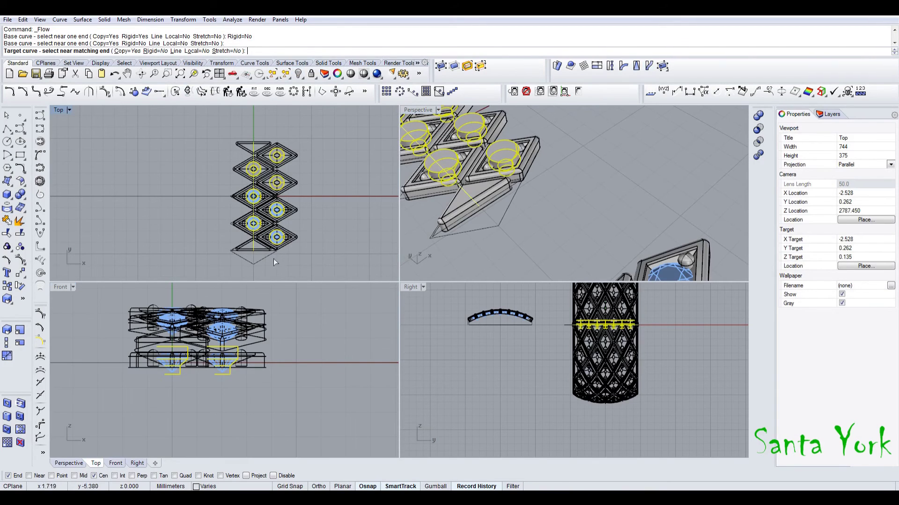
{"action": "scroll", "coordinate": [580, 189], "scroll_direction": "down", "scroll_amount": 6}
{"action": "scroll", "coordinate": [651, 242], "scroll_direction": "up", "scroll_amount": 8}
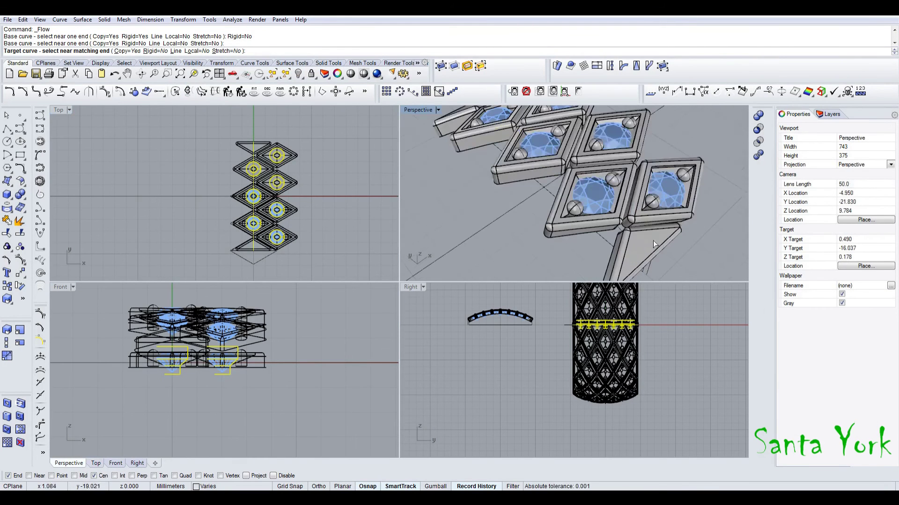
{"action": "left_click", "coordinate": [633, 243]}
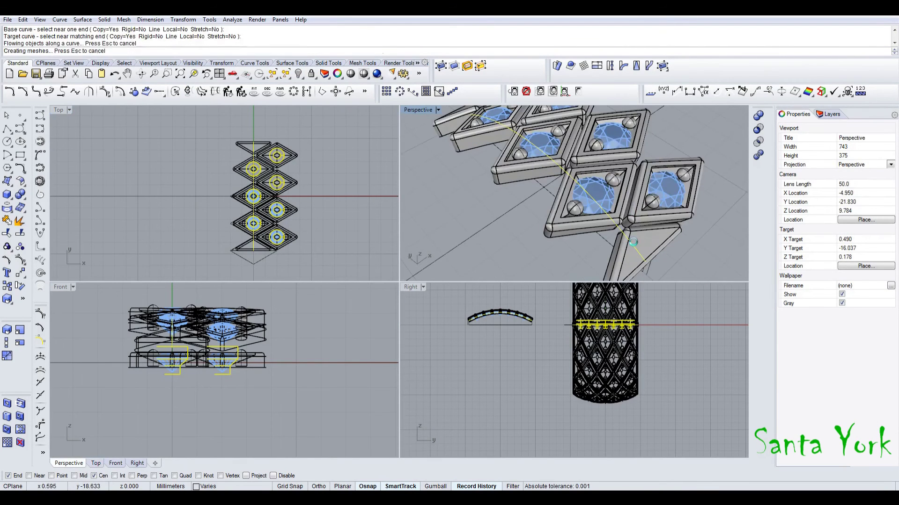
Inspect the flowed cutters on the domed strip with surface isocurves toggled and undo the non-rigid flow
{"action": "scroll", "coordinate": [476, 310], "scroll_direction": "up", "scroll_amount": 6}
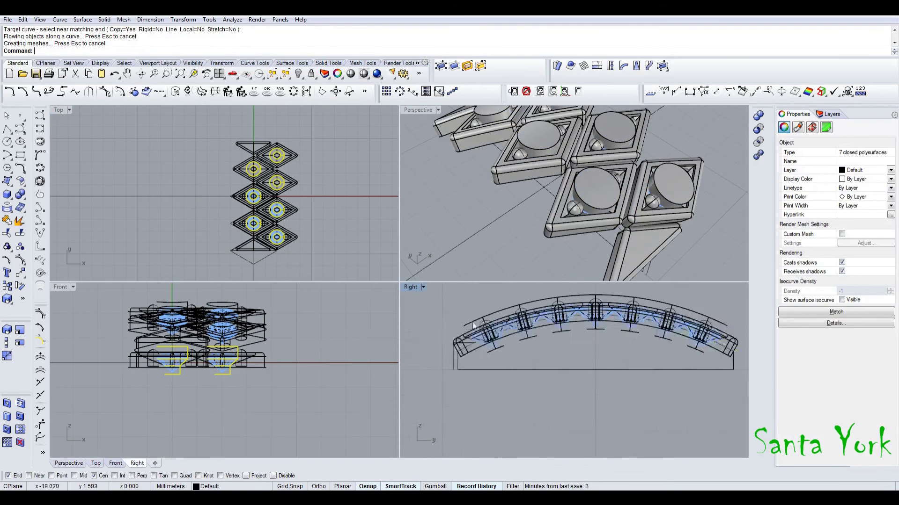
{"action": "left_click", "coordinate": [851, 301]}
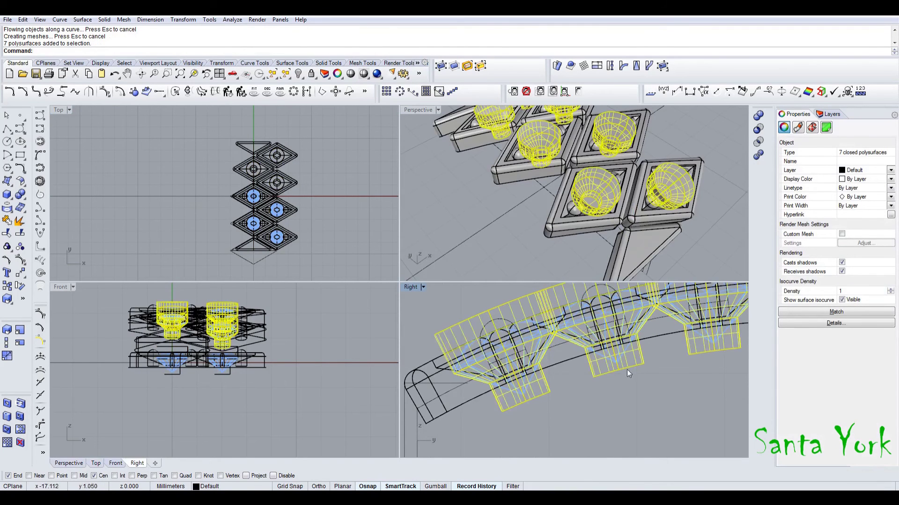
{"action": "scroll", "coordinate": [606, 233], "scroll_direction": "down", "scroll_amount": 2}
{"action": "scroll", "coordinate": [605, 234], "scroll_direction": "down", "scroll_amount": 4}
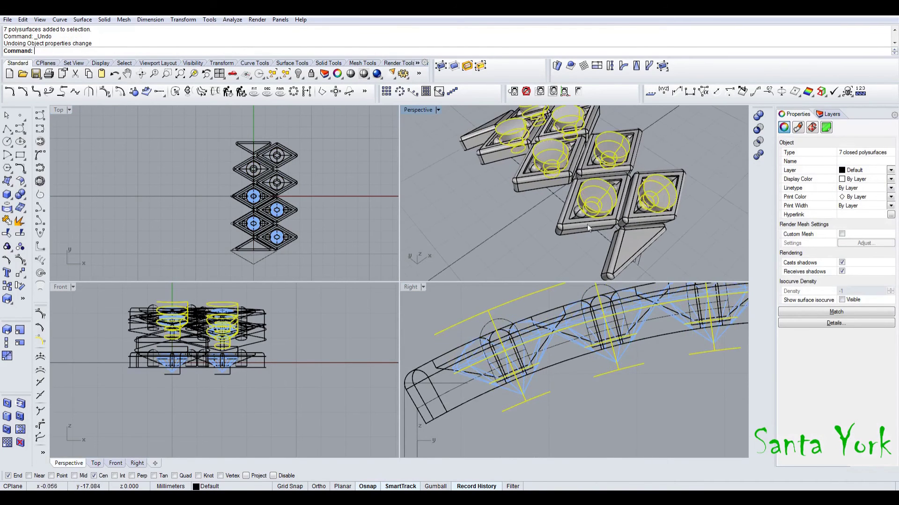
{"action": "key", "text": "ctrl+z"}
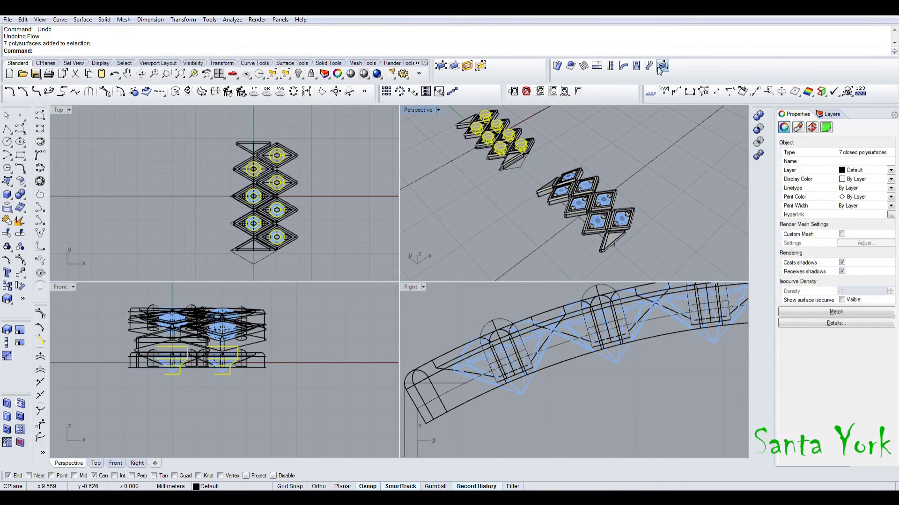
Flow the seven cutters with Rigid=Yes from the flat strip's straight centre line onto the domed strip's arc
{"action": "left_click", "coordinate": [651, 66]}
{"action": "left_click", "coordinate": [133, 51]}
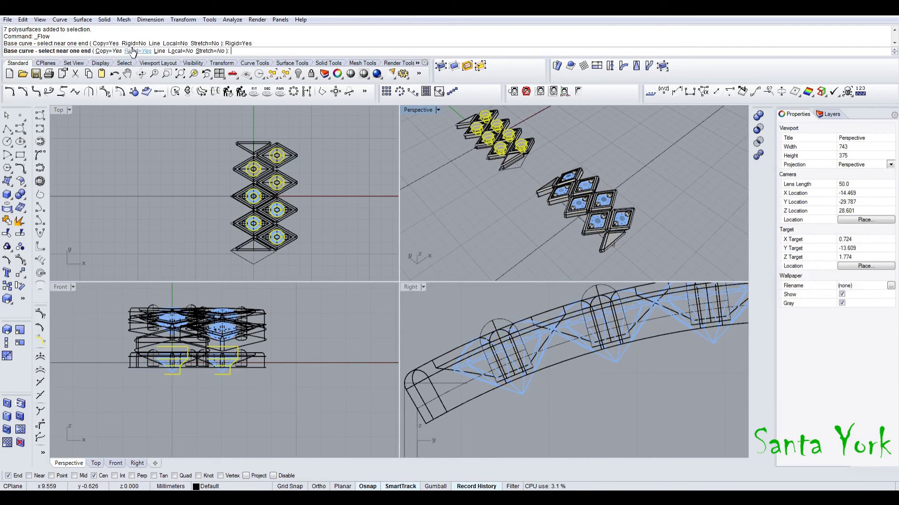
{"action": "left_click", "coordinate": [254, 247]}
{"action": "scroll", "coordinate": [619, 242], "scroll_direction": "up", "scroll_amount": 10}
{"action": "left_click", "coordinate": [592, 230]}
{"action": "left_click", "coordinate": [624, 260]}
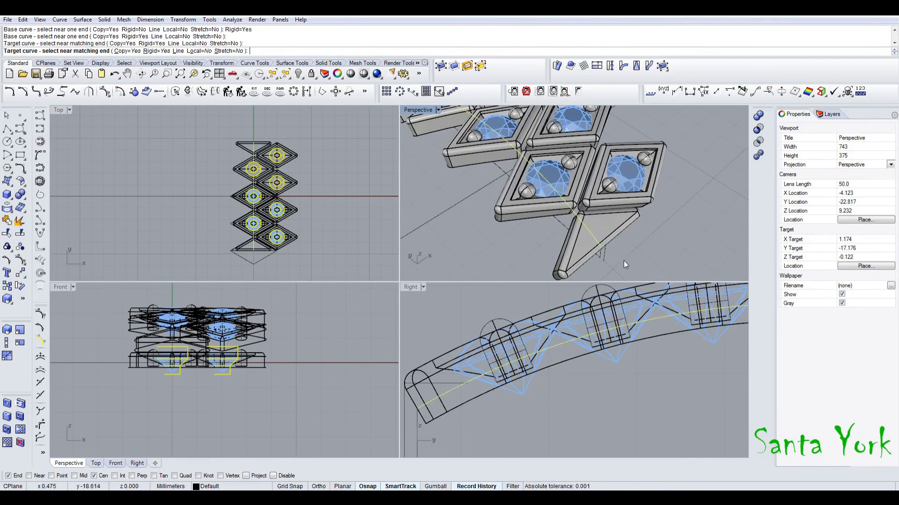
{"action": "left_click", "coordinate": [624, 260]}
{"action": "scroll", "coordinate": [551, 172], "scroll_direction": "down", "scroll_amount": 5}
Flow the domed strip's cutters onto the ring with Rigid=Yes, using the straight base line and the ring's target curve
{"action": "scroll", "coordinate": [450, 187], "scroll_direction": "down", "scroll_amount": 10}
{"action": "right_click_drag", "start_coordinate": [599, 200], "coordinate": [581, 195]}
{"action": "right_click", "coordinate": [571, 192]}
{"action": "left_click", "coordinate": [571, 192]}
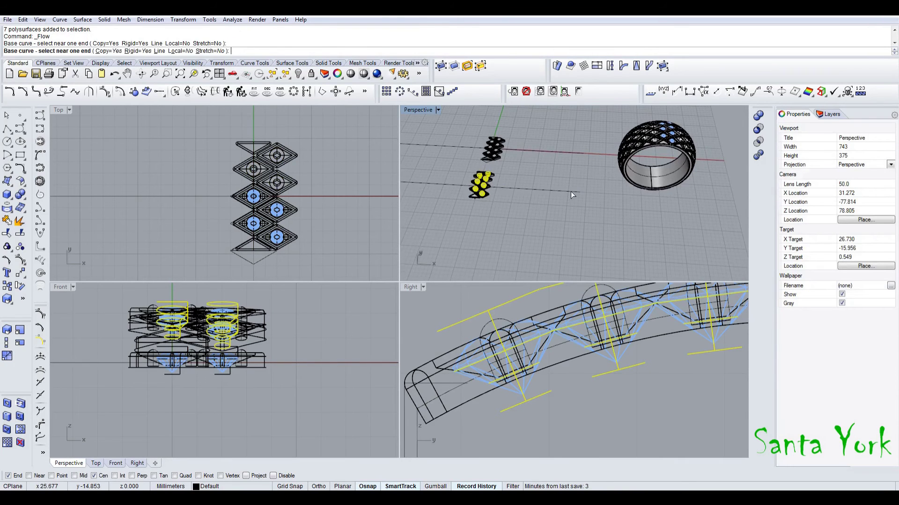
{"action": "left_click", "coordinate": [667, 174]}
{"action": "key", "text": "Escape"}
Hide the ring's nine-piece rhombus-frame group around the newly flowed cutters to expose them above the liner
{"action": "scroll", "coordinate": [666, 119], "scroll_direction": "up", "scroll_amount": 3}
{"action": "scroll", "coordinate": [667, 141], "scroll_direction": "up", "scroll_amount": 4}
{"action": "right_click_drag", "start_coordinate": [666, 145], "coordinate": [654, 199]}
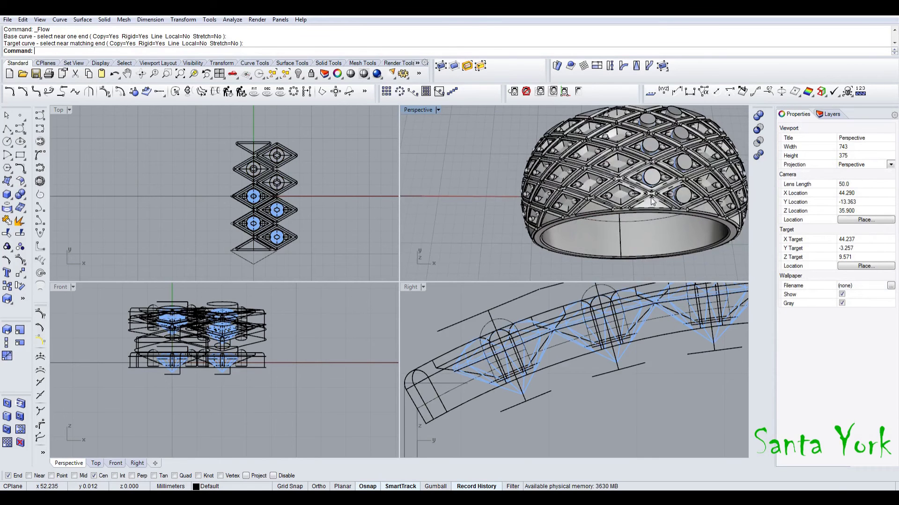
{"action": "scroll", "coordinate": [650, 197], "scroll_direction": "up", "scroll_amount": 3}
{"action": "scroll", "coordinate": [646, 187], "scroll_direction": "down", "scroll_amount": 2}
{"action": "scroll", "coordinate": [634, 158], "scroll_direction": "up", "scroll_amount": 4}
{"action": "right_click_drag", "start_coordinate": [634, 158], "coordinate": [598, 164]}
{"action": "scroll", "coordinate": [706, 157], "scroll_direction": "down", "scroll_amount": 5}
{"action": "scroll", "coordinate": [699, 162], "scroll_direction": "up", "scroll_amount": 5}
{"action": "left_click", "coordinate": [569, 221]}
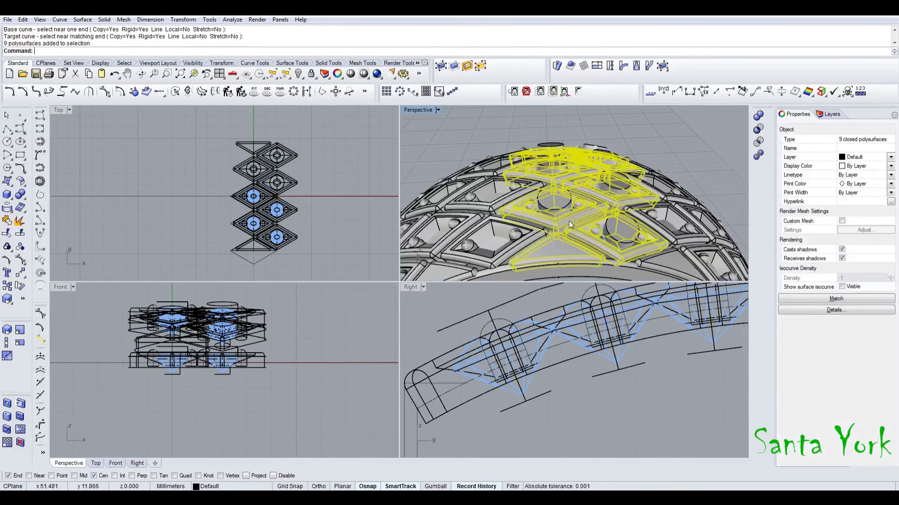
{"action": "left_click", "coordinate": [299, 77]}
{"action": "right_click_drag", "start_coordinate": [590, 202], "coordinate": [592, 158]}
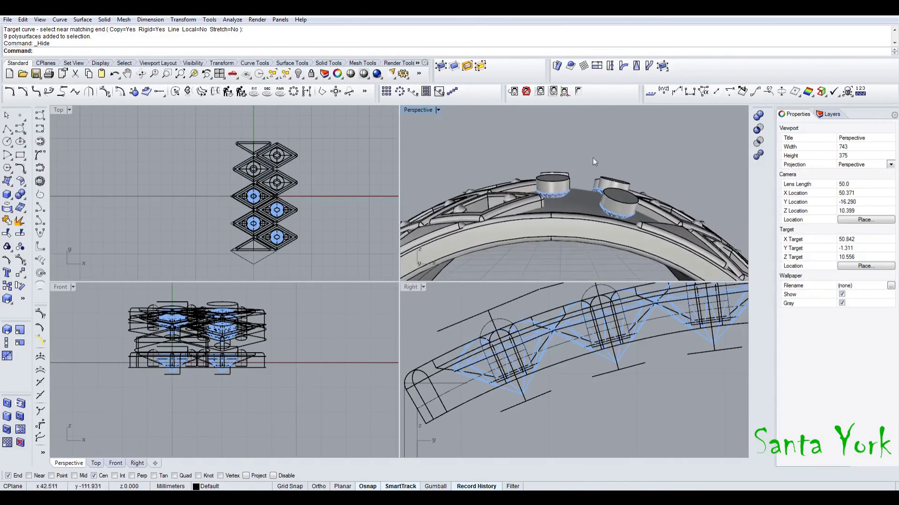
Extrude the lower circular edge of the first outer cutter's upper cylinder straight by -0.7 mm as a solid
{"action": "scroll", "coordinate": [561, 198], "scroll_direction": "up", "scroll_amount": 4}
{"action": "left_click", "coordinate": [104, 20]}
{"action": "mouse_move", "coordinate": [159, 185]}
{"action": "left_click", "coordinate": [225, 184]}
{"action": "left_click", "coordinate": [681, 244]}
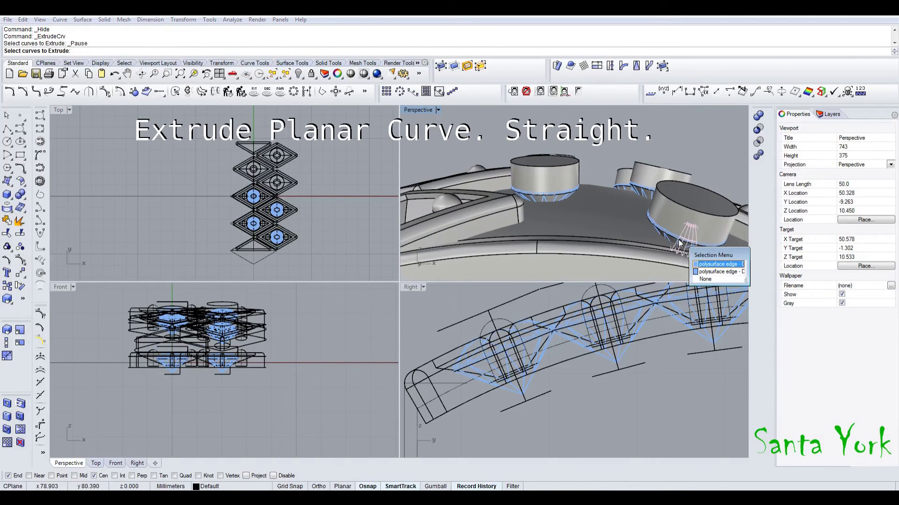
{"action": "scroll", "coordinate": [688, 246], "scroll_direction": "up", "scroll_amount": 3}
{"action": "left_click", "coordinate": [688, 245]}
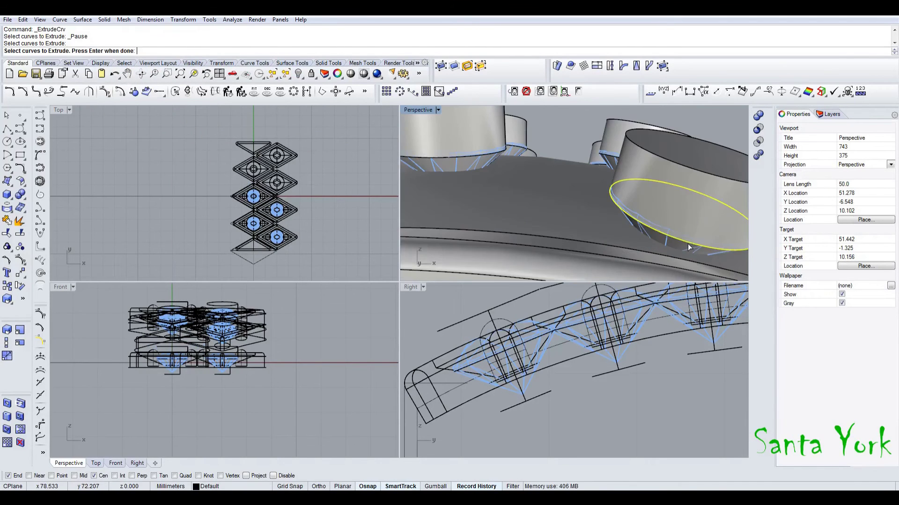
{"action": "scroll", "coordinate": [479, 372], "scroll_direction": "down", "scroll_amount": 12}
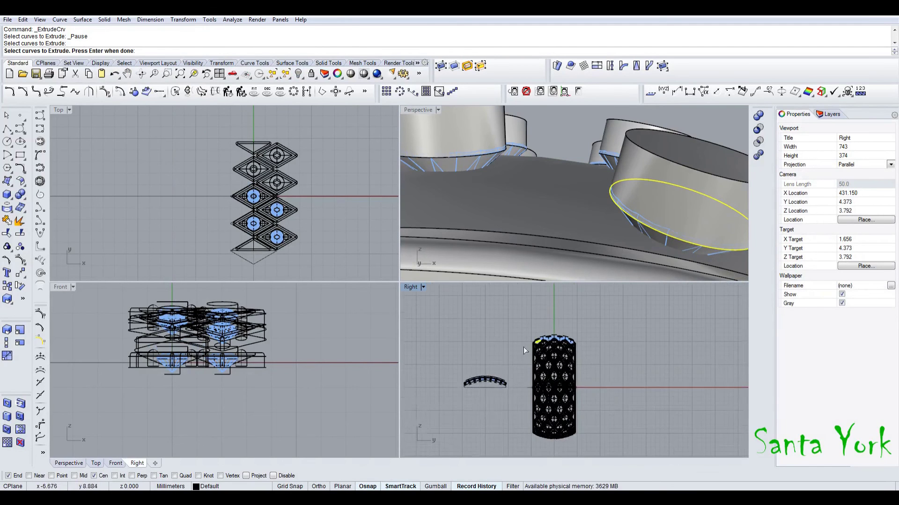
{"action": "scroll", "coordinate": [527, 358], "scroll_direction": "up", "scroll_amount": 1}
{"action": "scroll", "coordinate": [140, 371], "scroll_direction": "down", "scroll_amount": 10}
{"action": "scroll", "coordinate": [249, 361], "scroll_direction": "up", "scroll_amount": 6}
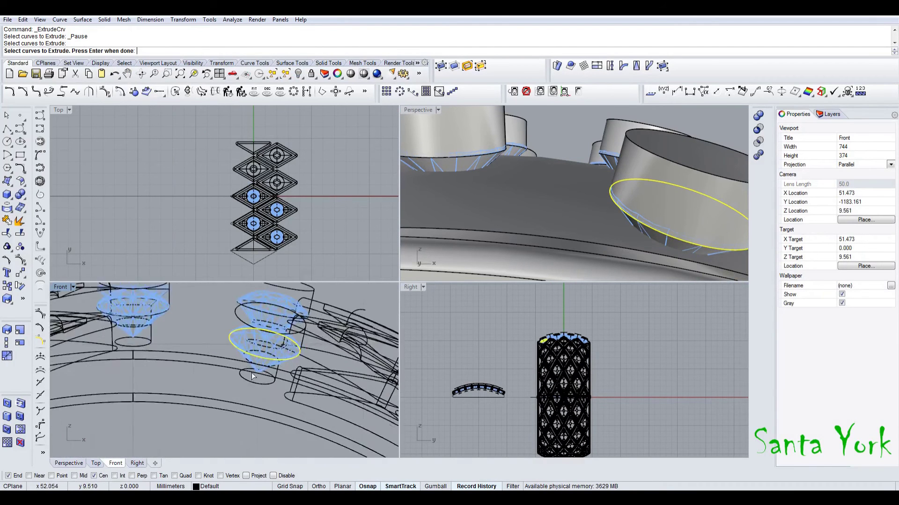
{"action": "key", "text": "Return"}
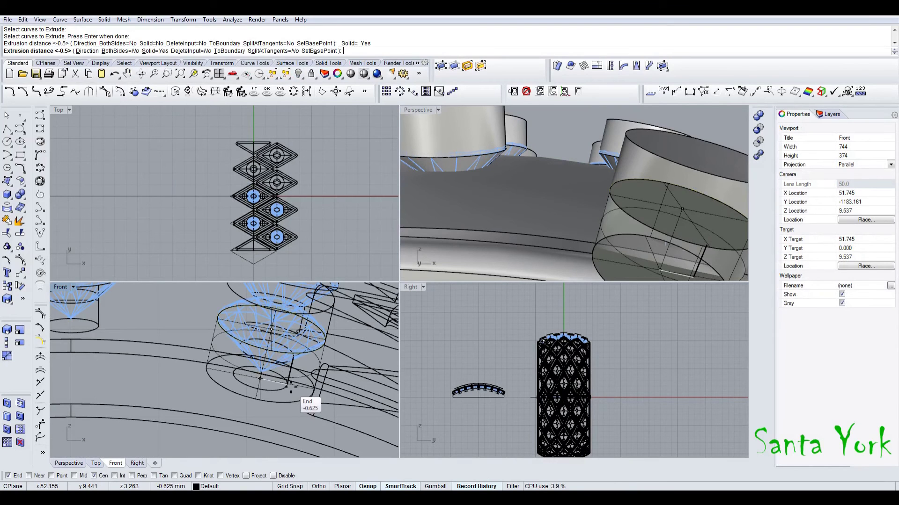
{"action": "type", "text": "-0.7"}
{"action": "key", "text": "Return"}
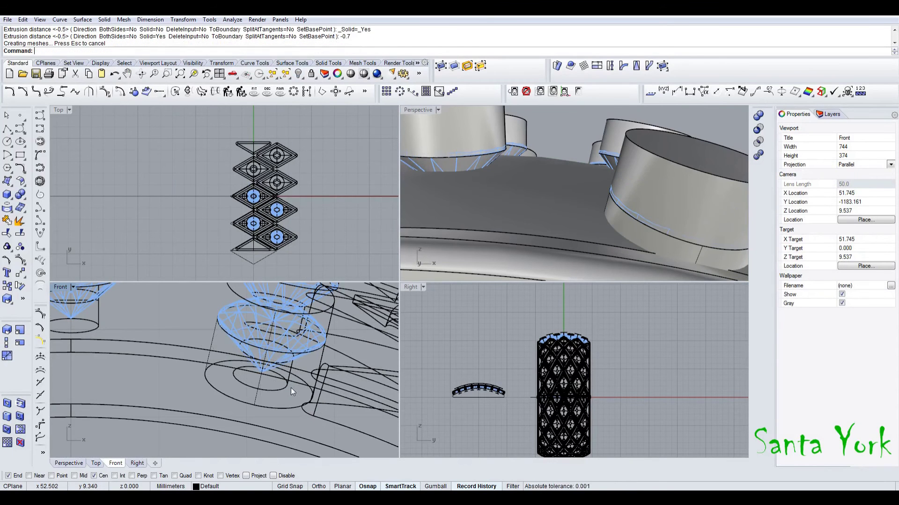
Extrude the same lower circular edge on a second ring cutter by -0.7 mm as a solid
{"action": "left_click", "coordinate": [279, 408]}
{"action": "scroll", "coordinate": [588, 211], "scroll_direction": "down", "scroll_amount": 8}
{"action": "right_click_drag", "start_coordinate": [591, 212], "coordinate": [612, 244]}
{"action": "left_click", "coordinate": [659, 175]}
{"action": "scroll", "coordinate": [617, 193], "scroll_direction": "up", "scroll_amount": 12}
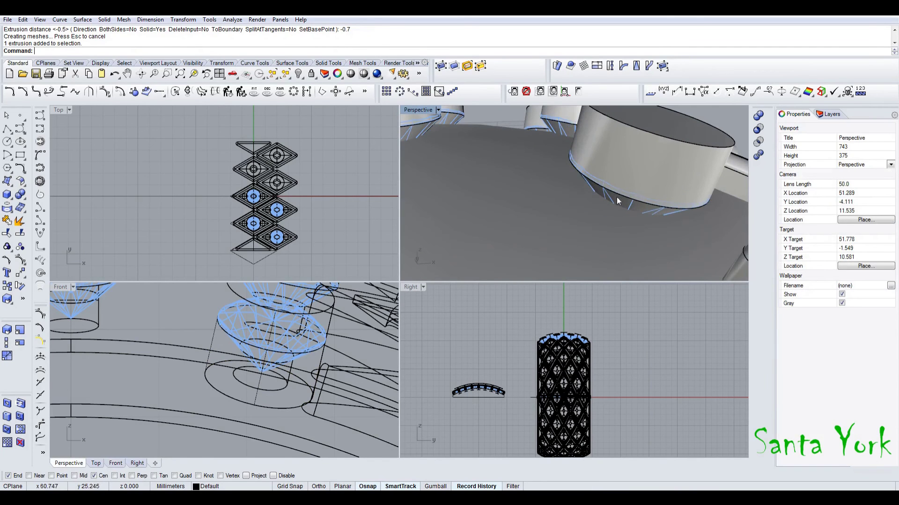
{"action": "right_click", "coordinate": [616, 197]}
{"action": "left_click", "coordinate": [619, 201]}
{"action": "right_click", "coordinate": [618, 201]}
{"action": "right_click", "coordinate": [618, 199]}
Extrude the lower circular edge of a third cutter's upper cylinder by -0.7 mm as a solid
{"action": "scroll", "coordinate": [678, 176], "scroll_direction": "down", "scroll_amount": 8}
{"action": "right_click_drag", "start_coordinate": [677, 176], "coordinate": [633, 194]}
{"action": "scroll", "coordinate": [634, 193], "scroll_direction": "up", "scroll_amount": 5}
{"action": "right_click", "coordinate": [632, 220]}
{"action": "left_click", "coordinate": [632, 221]}
{"action": "right_click", "coordinate": [632, 220]}
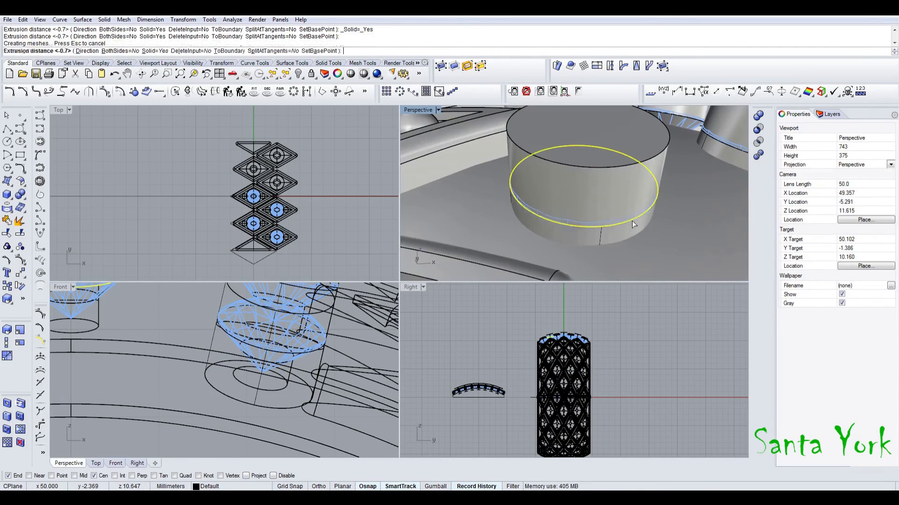
{"action": "right_click", "coordinate": [632, 225]}
Extrude the lower circular edge of the middle cutter in the three-cutter row by -0.7 mm as a solid
{"action": "scroll", "coordinate": [632, 261], "scroll_direction": "down", "scroll_amount": 12}
{"action": "scroll", "coordinate": [631, 263], "scroll_direction": "up", "scroll_amount": 3}
{"action": "right_click", "coordinate": [597, 251]}
{"action": "left_click", "coordinate": [591, 241]}
{"action": "scroll", "coordinate": [591, 241], "scroll_direction": "up", "scroll_amount": 3}
{"action": "key", "text": "Return"}
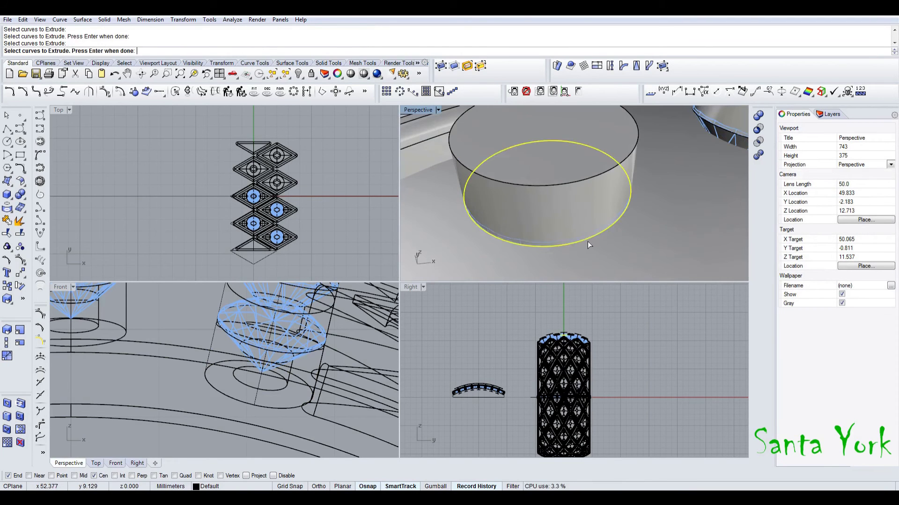
{"action": "left_click", "coordinate": [583, 251]}
{"action": "scroll", "coordinate": [138, 199], "scroll_direction": "down", "scroll_amount": 10}
{"action": "scroll", "coordinate": [207, 209], "scroll_direction": "up", "scroll_amount": 5}
{"action": "scroll", "coordinate": [562, 213], "scroll_direction": "down", "scroll_amount": 3}
{"action": "scroll", "coordinate": [619, 255], "scroll_direction": "up", "scroll_amount": 3}
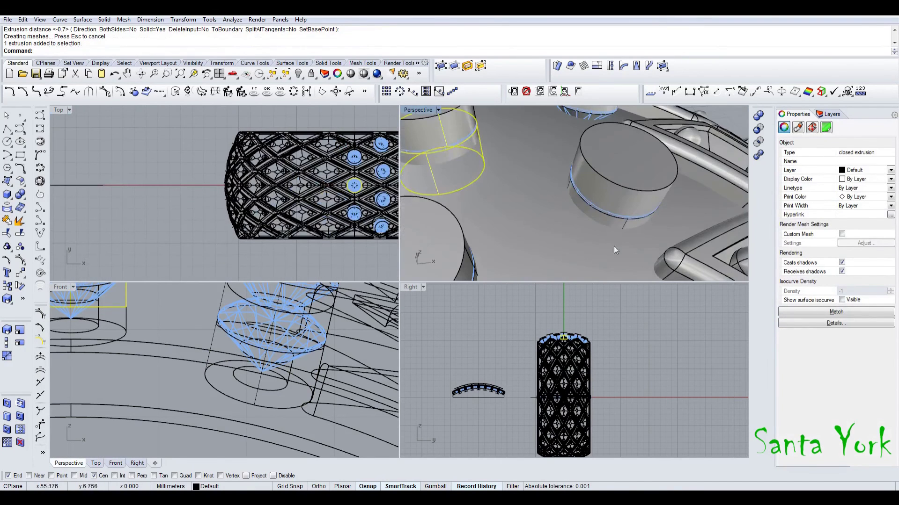